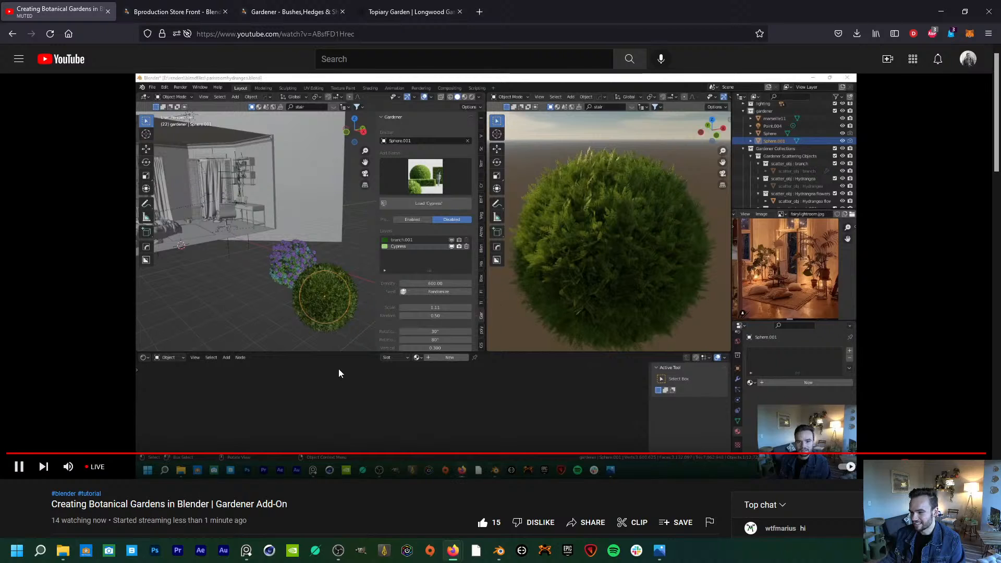
# - Check the livestream page with its description and chat, and view the Gardener add-on's product page
pyautogui.scroll(-3, 235, 376)
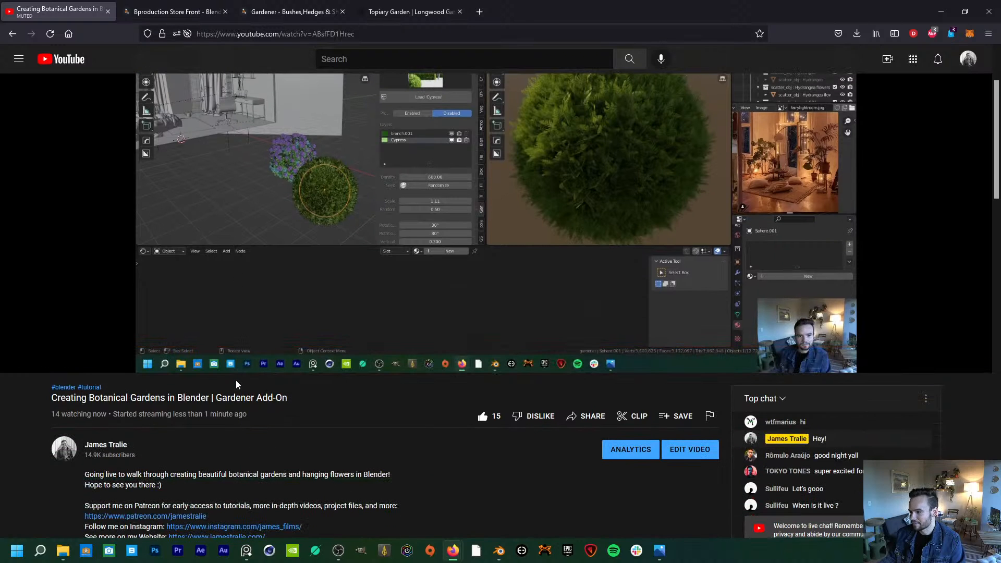
pyautogui.scroll(3, 233, 383)
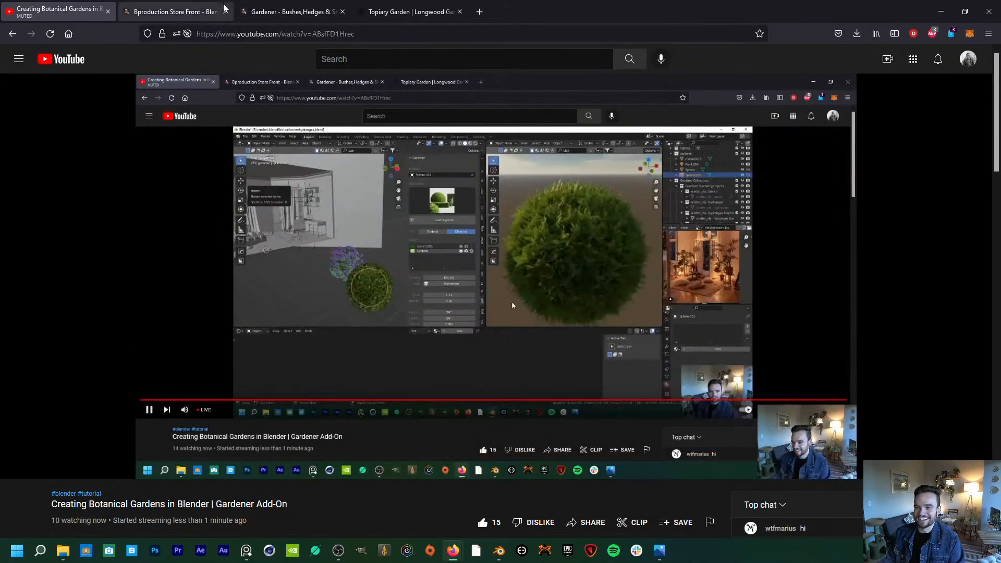
pyautogui.click(260, 11)
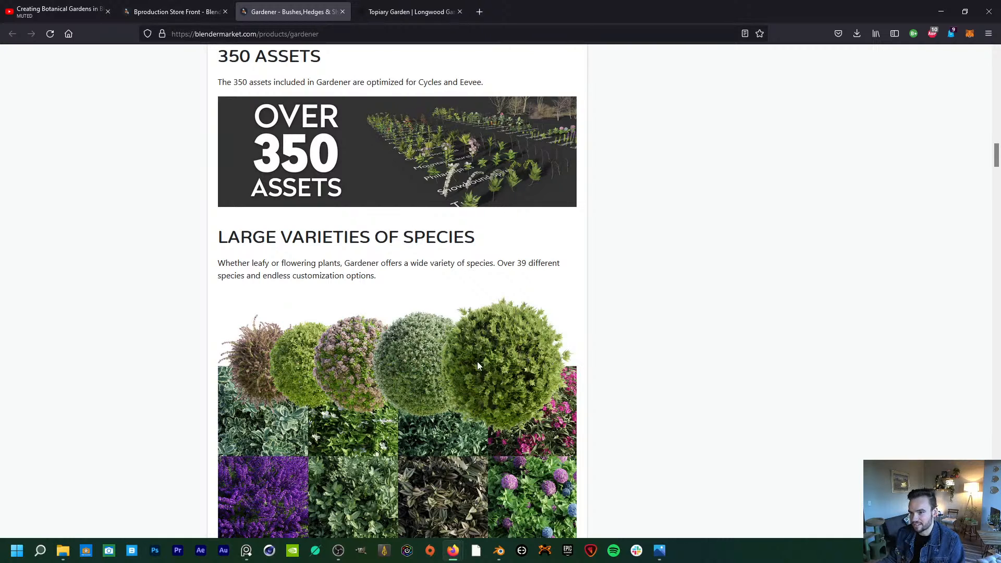
pyautogui.moveTo(459, 558)
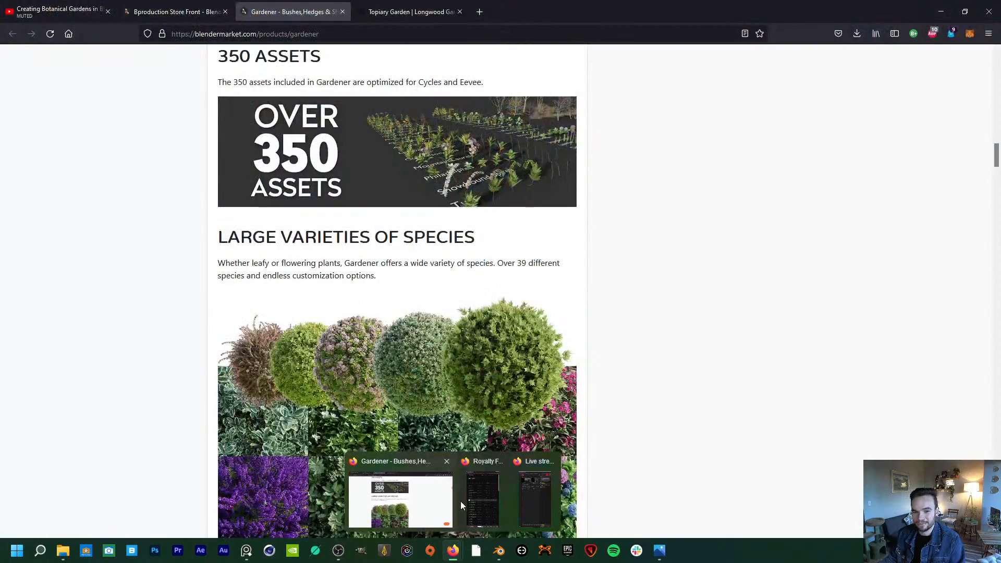
pyautogui.click(471, 504)
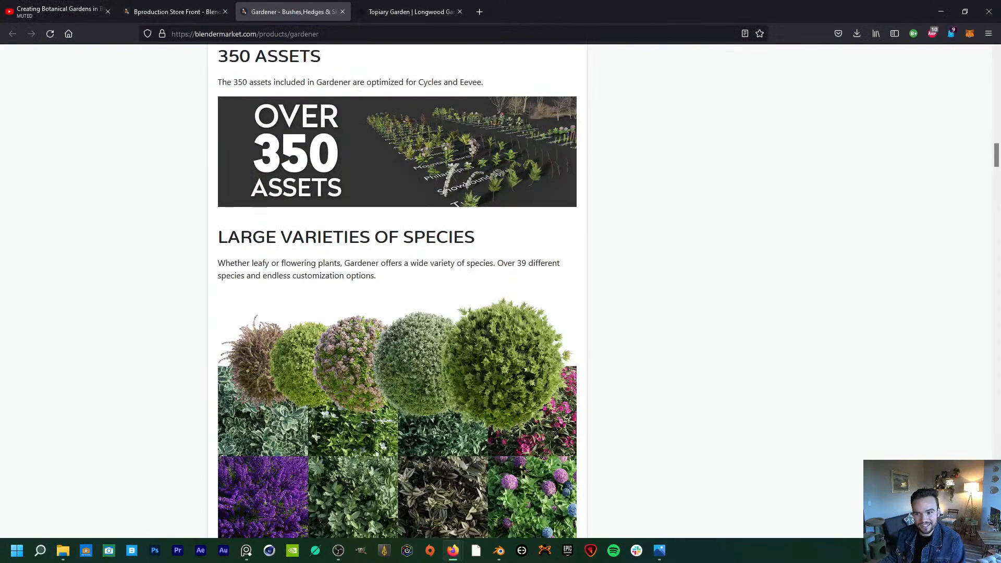
pyautogui.click(56, 6)
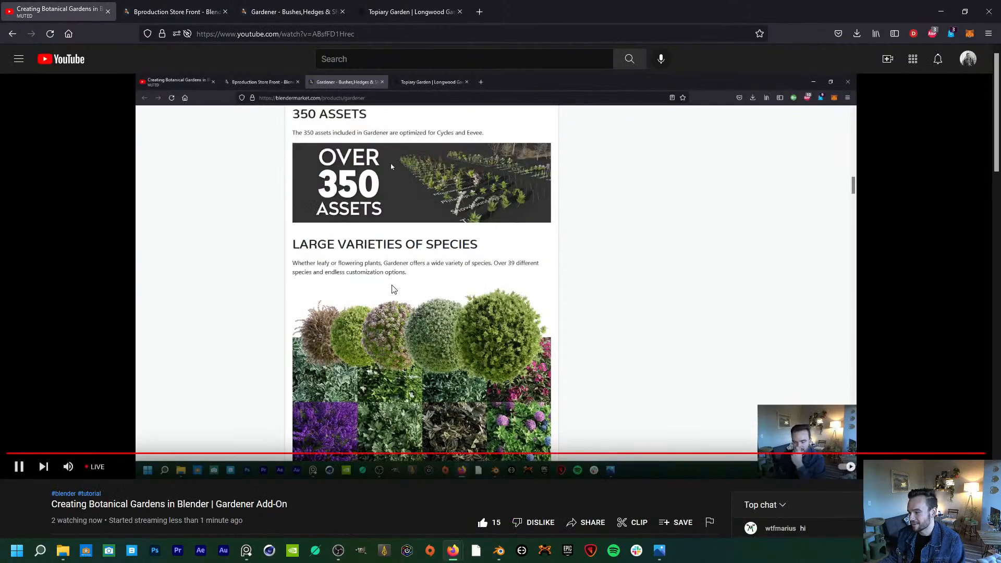
pyautogui.scroll(-2, 295, 271)
pyautogui.scroll(-4, 291, 281)
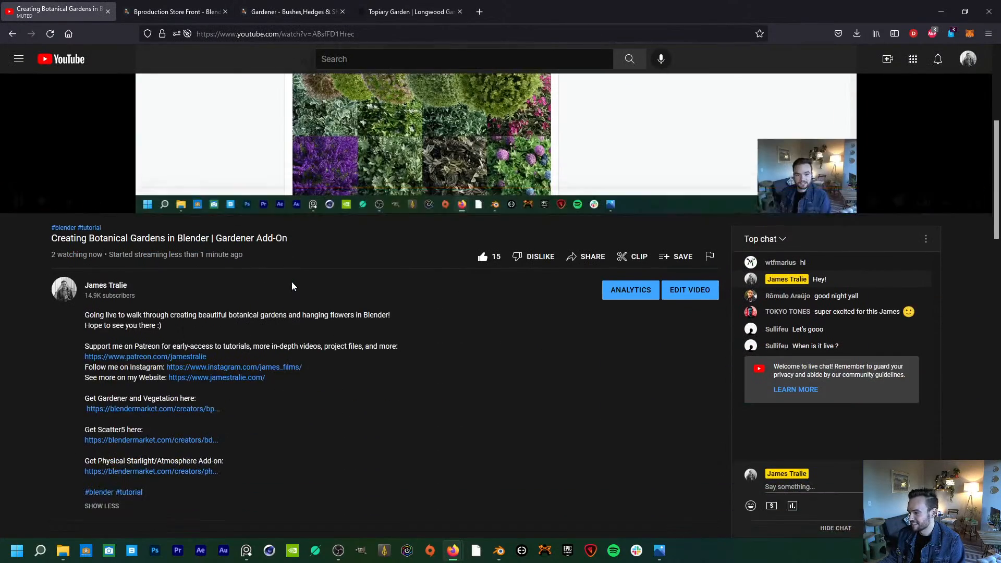
pyautogui.scroll(6, 292, 280)
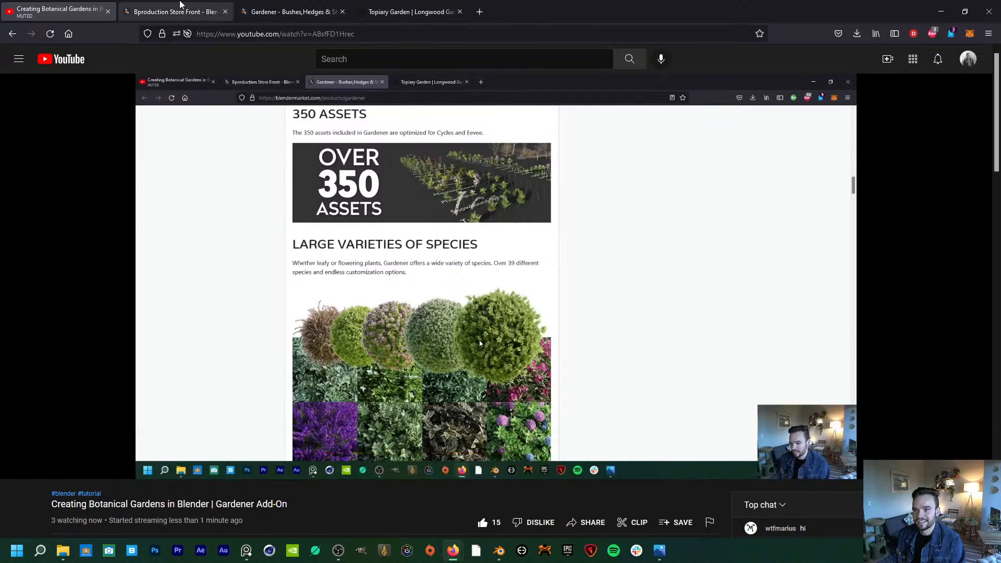
pyautogui.click(269, 19)
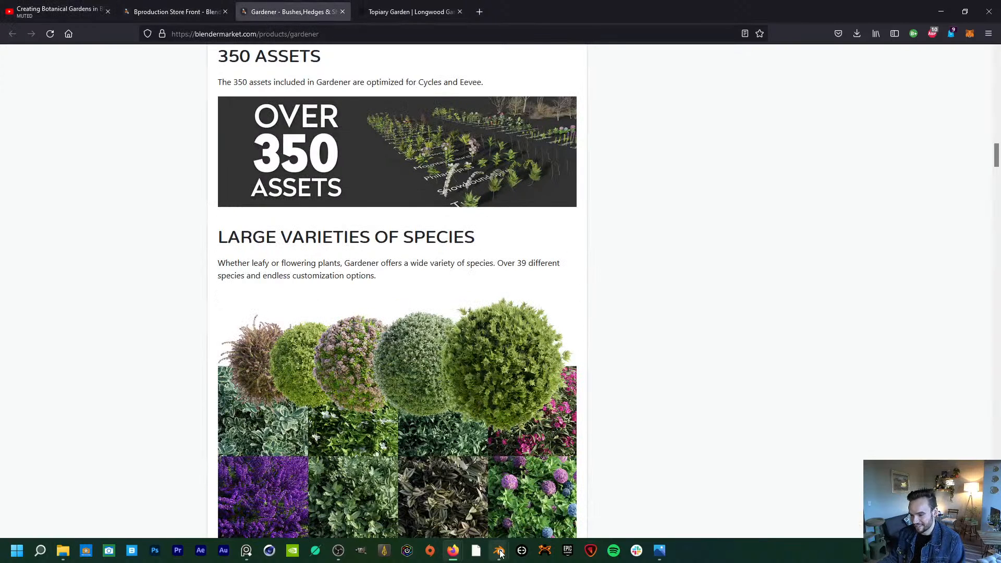
# - Switch to the parisroomhydrangea.blend scene in Blender, clear Gardener's emitter and delete the cypress-covered sphere
pyautogui.moveTo(498, 554)
pyautogui.click(467, 492)
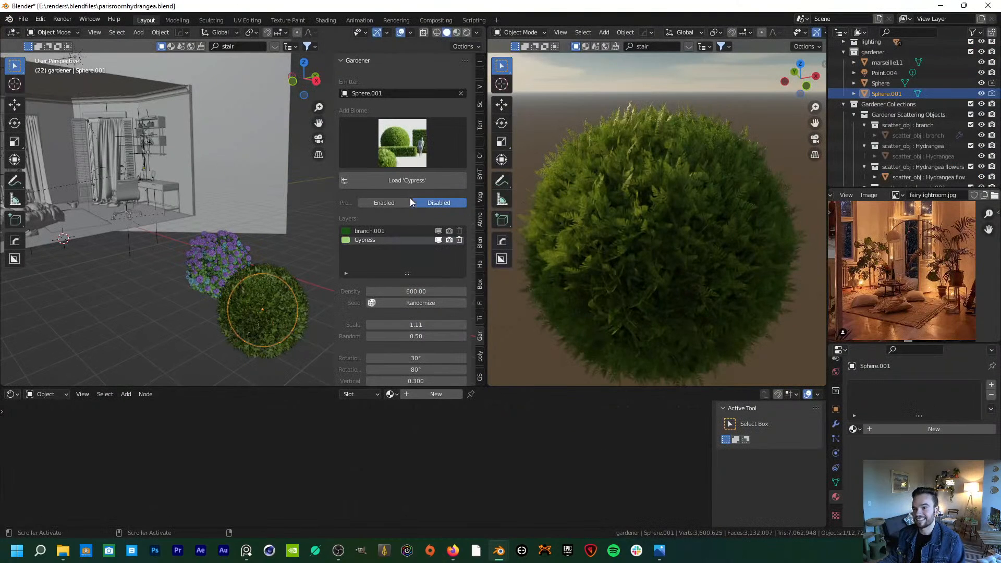
pyautogui.click(460, 94)
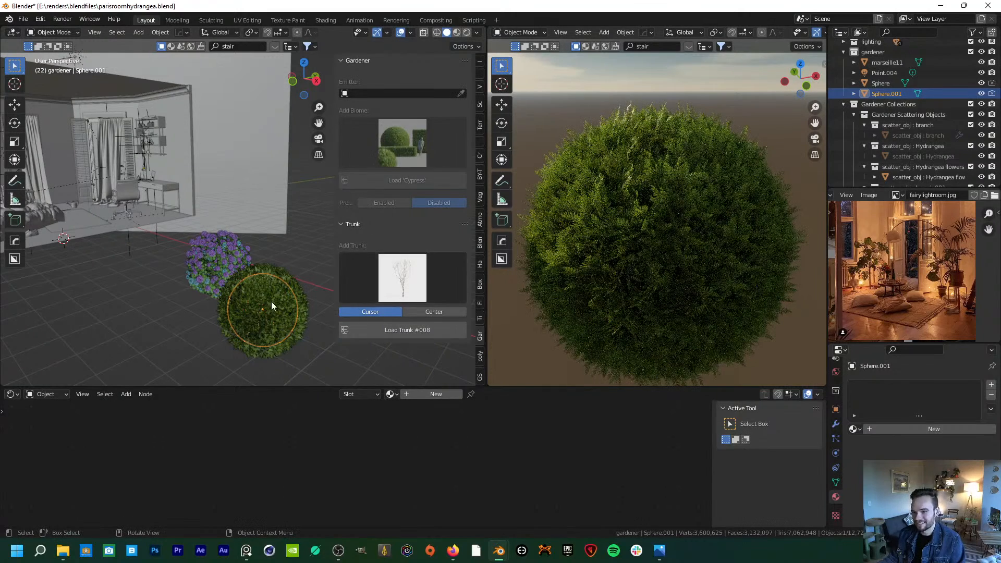
pyautogui.press('x')
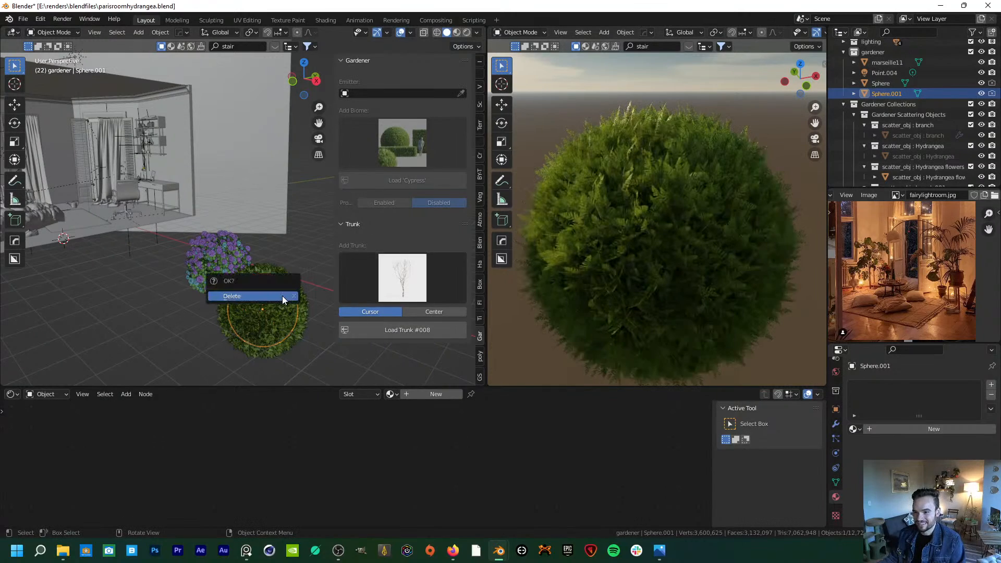
pyautogui.click(282, 295)
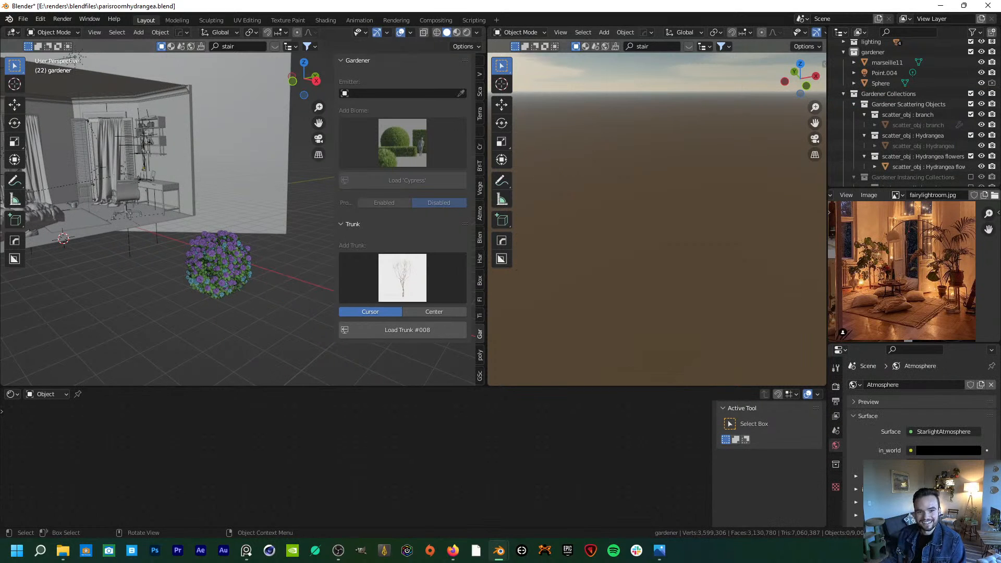
# - Bring up the hydrangeascene.jpg render in Photos and place its window over the rendered viewport
pyautogui.hotkey('alt', 'Tab')
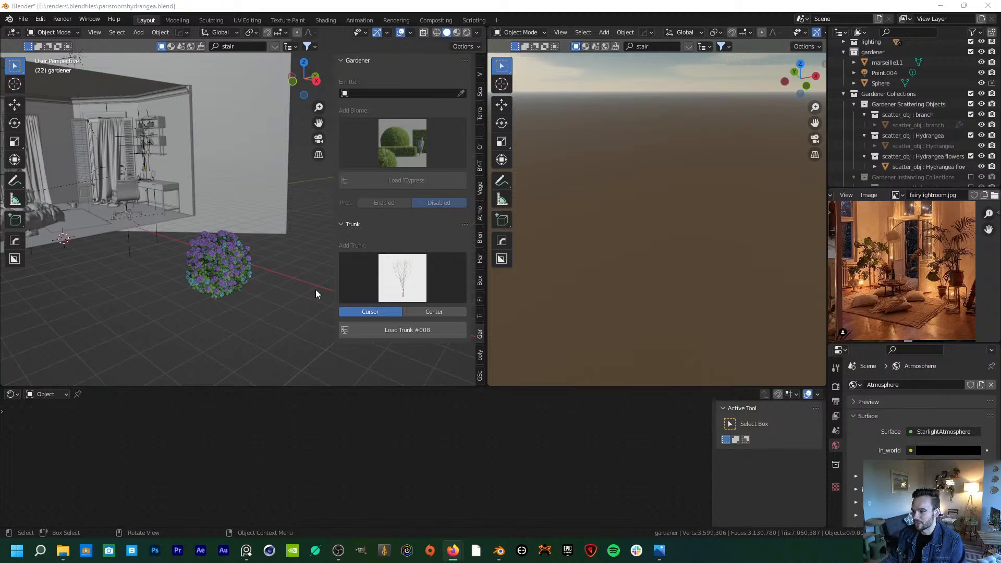
pyautogui.click(659, 550)
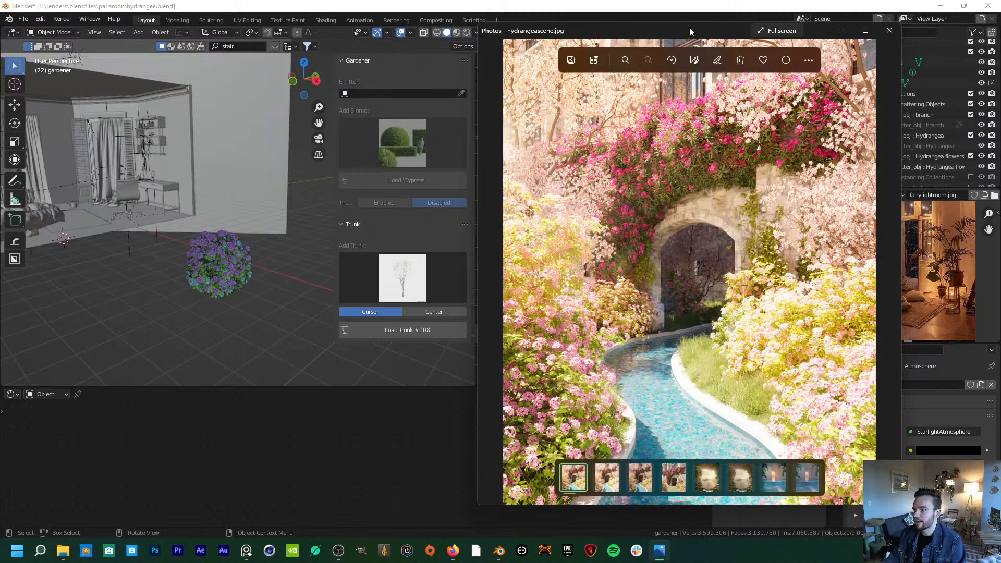
pyautogui.moveTo(689, 28); pyautogui.dragTo(681, 22)
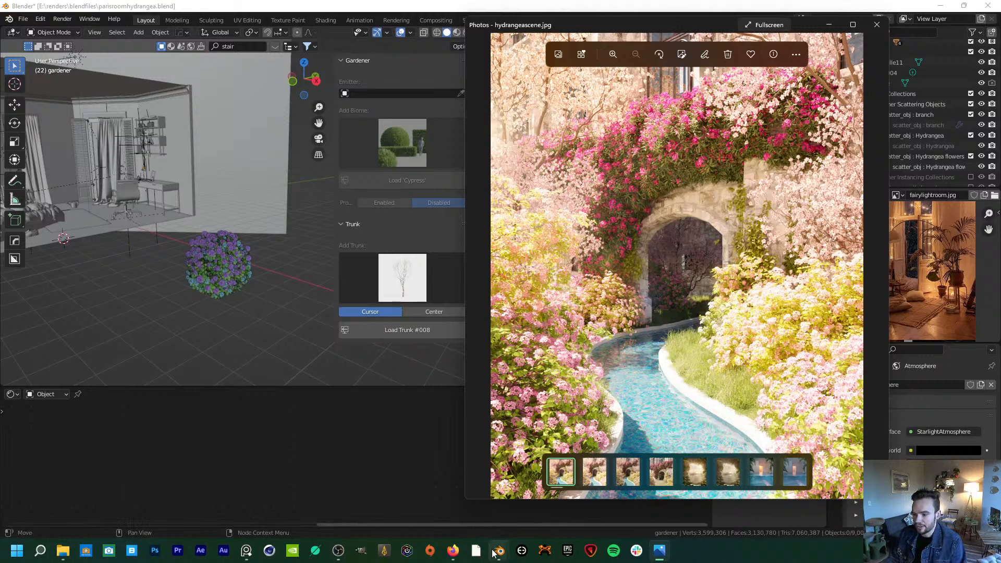
# - Switch to Firefox and review the start of the Gardener product page and Bproduction's store front
pyautogui.moveTo(452, 550)
pyautogui.click(437, 521)
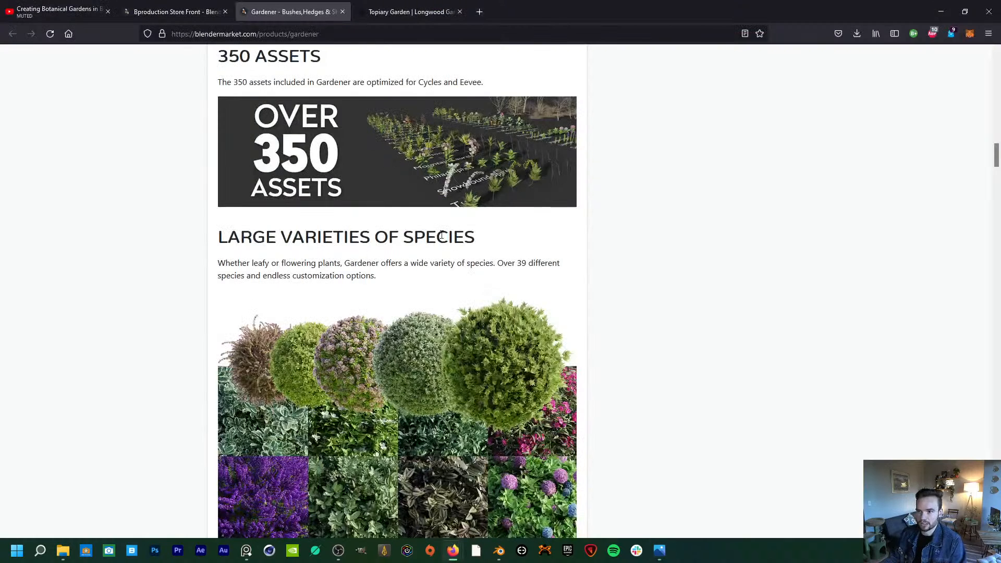
pyautogui.scroll(10, 433, 252)
pyautogui.moveTo(999, 118); pyautogui.dragTo(998, 57)
pyautogui.scroll(-3, 684, 336)
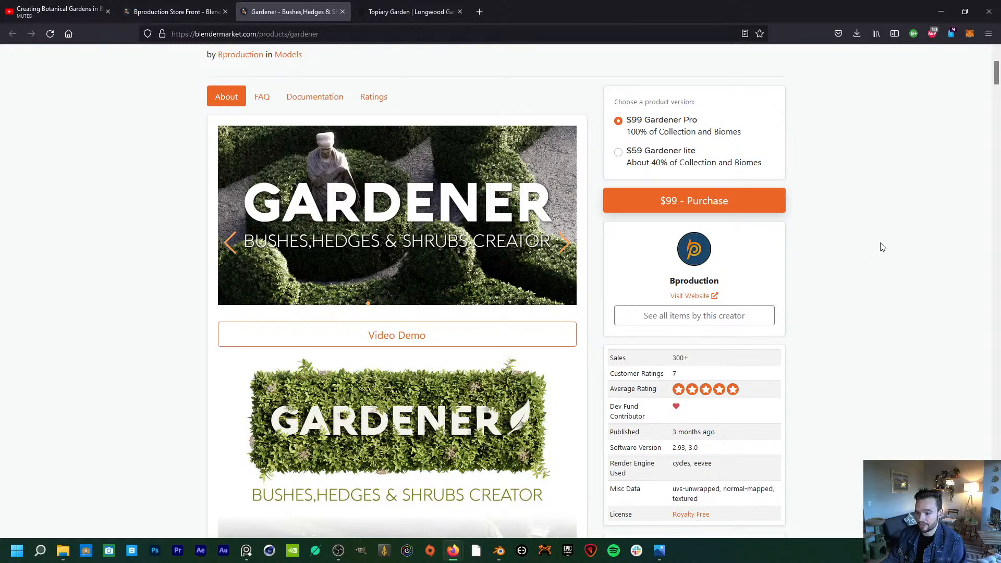
pyautogui.click(174, 13)
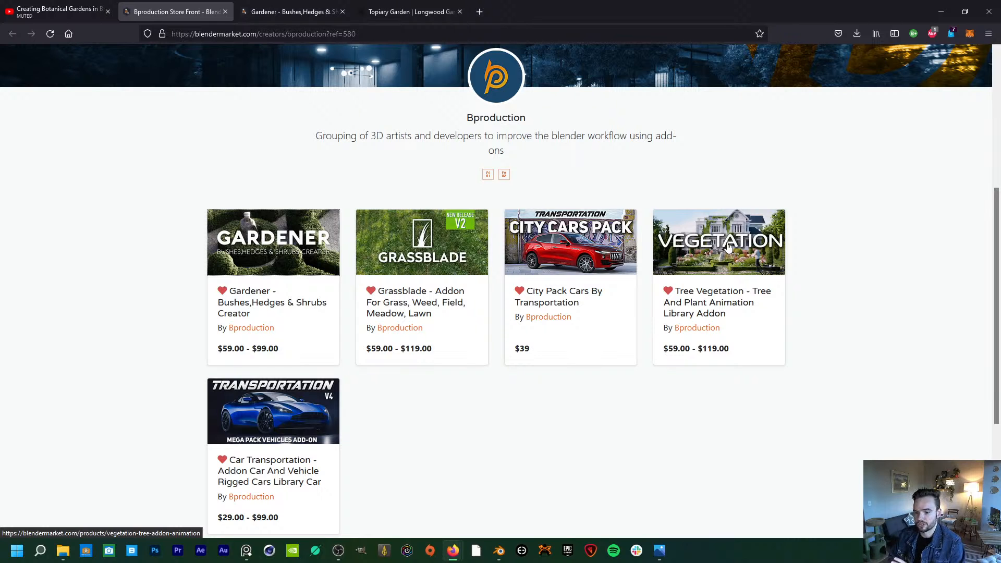
pyautogui.hotkey('ctrl', 'Tab')
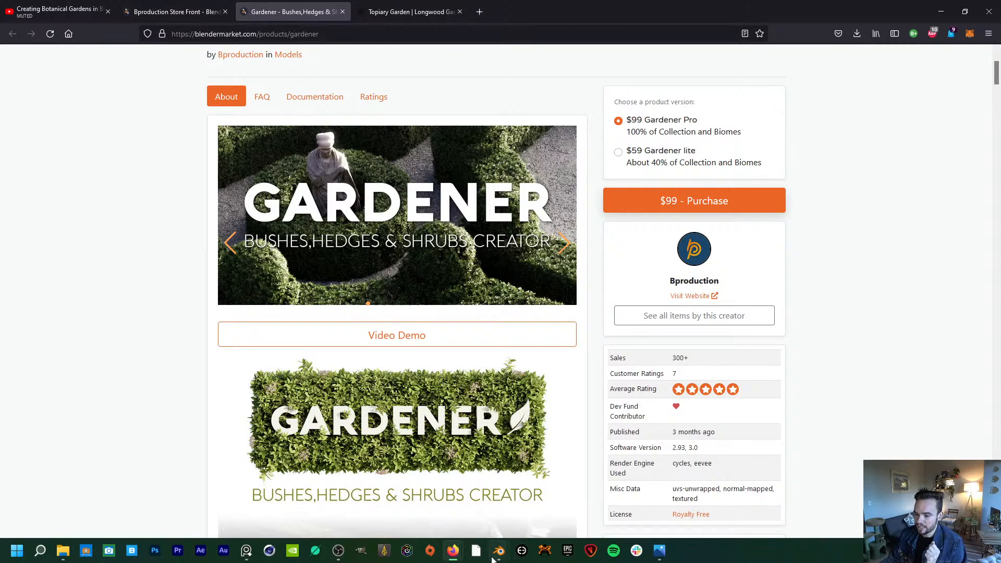
# - Return to the parisroomhydrangea.blend scene in Blender and view the hydrangeascene.jpg render over it again
pyautogui.moveTo(491, 558)
pyautogui.click(462, 523)
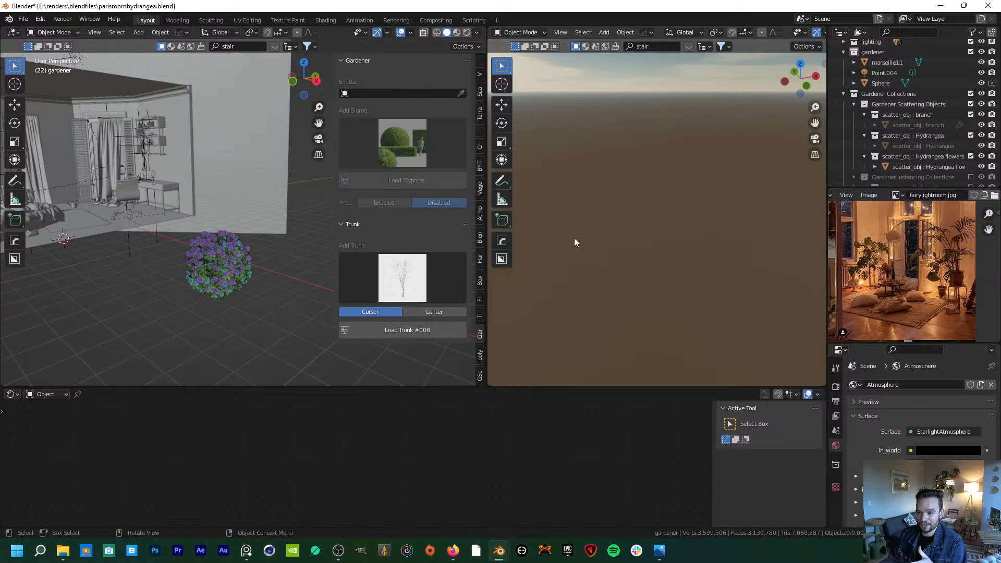
pyautogui.click(659, 551)
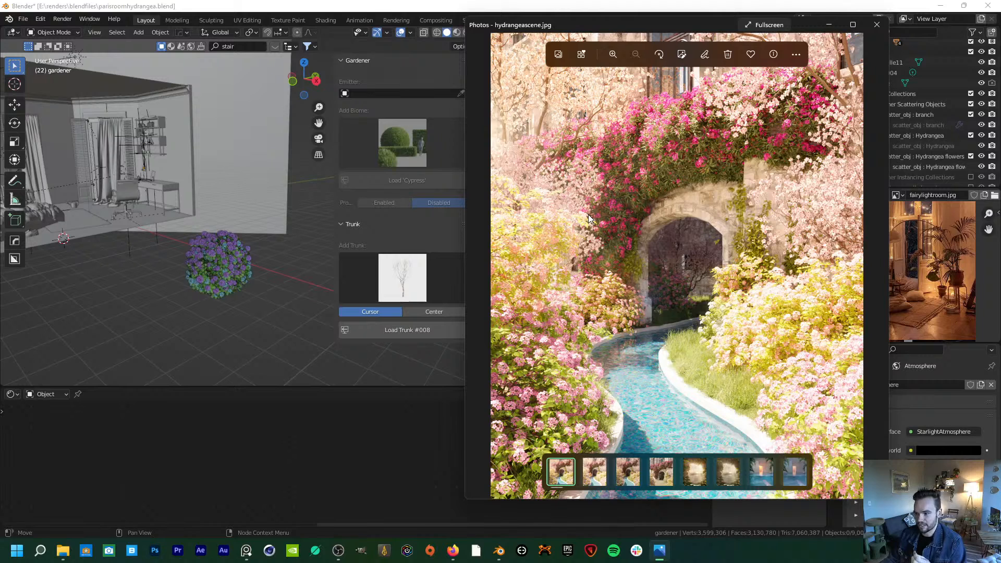
pyautogui.click(302, 290)
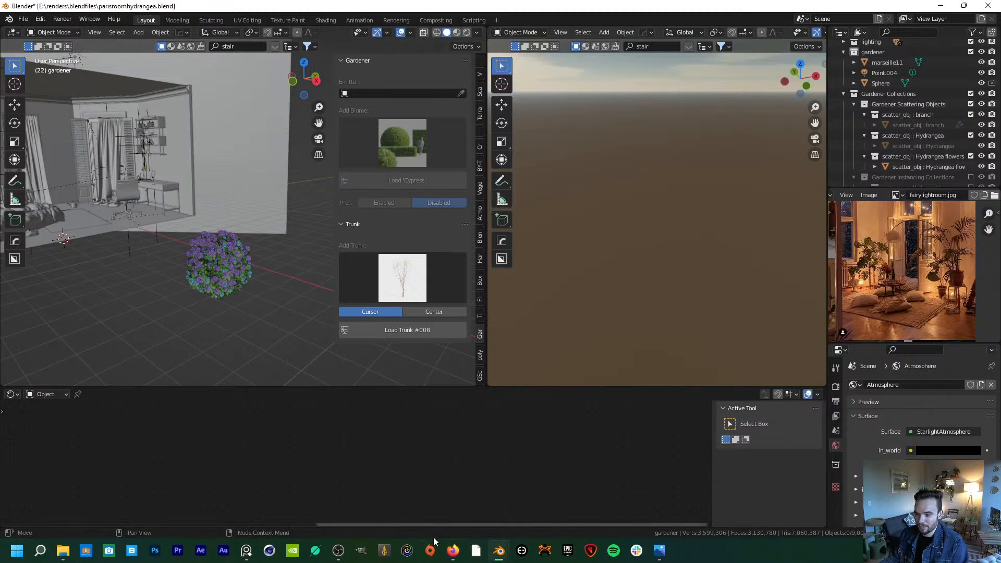
# - Examine the first four photos in Longwood Gardens' Topiary Garden gallery in Firefox, and return to the hydrangea scene in Blender
pyautogui.click(452, 550)
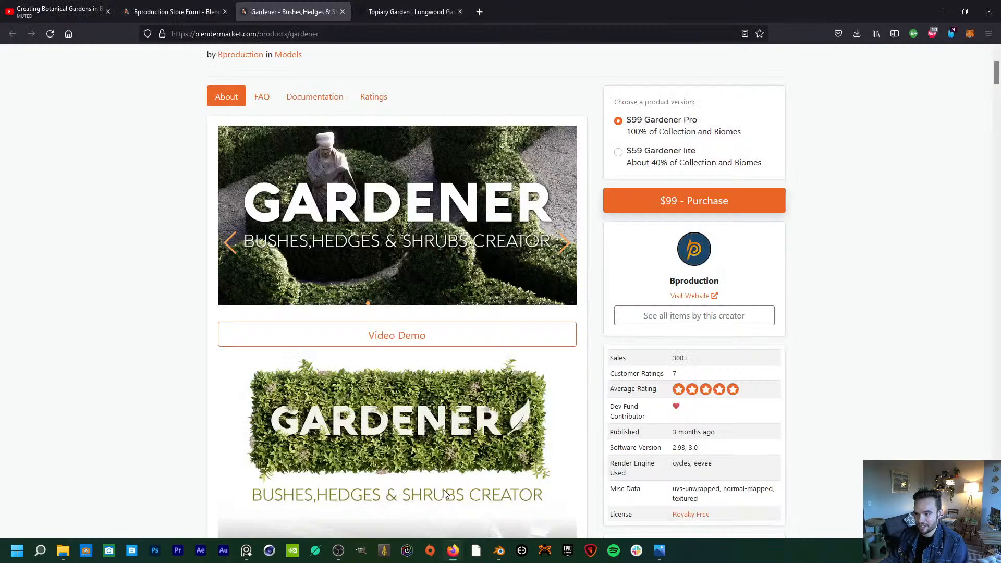
pyautogui.click(395, 10)
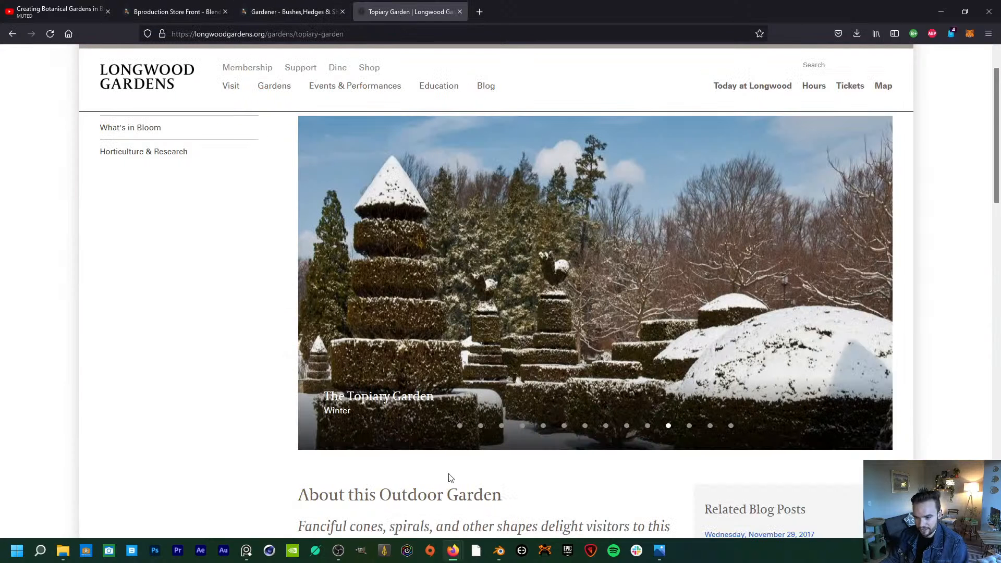
pyautogui.click(459, 426)
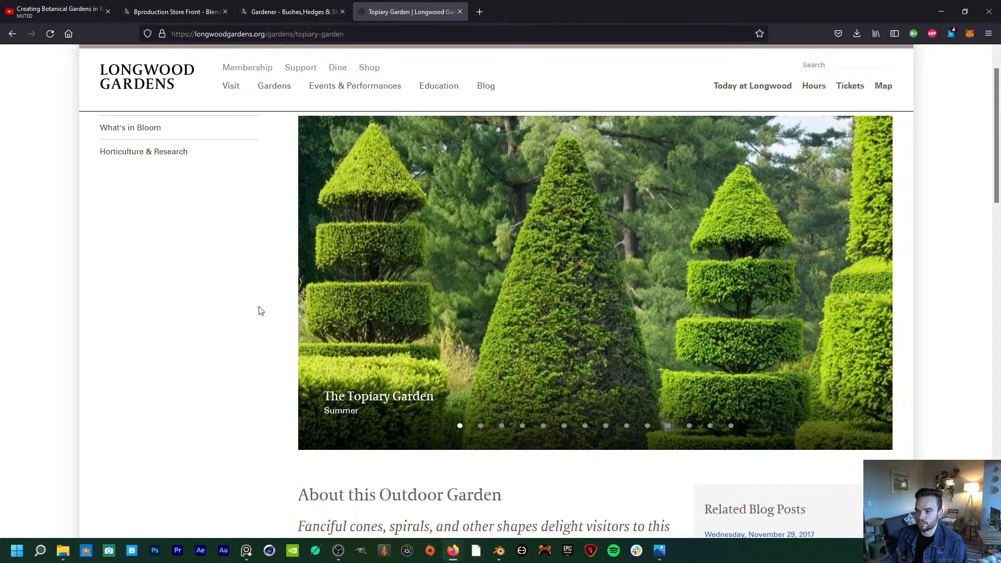
pyautogui.click(481, 426)
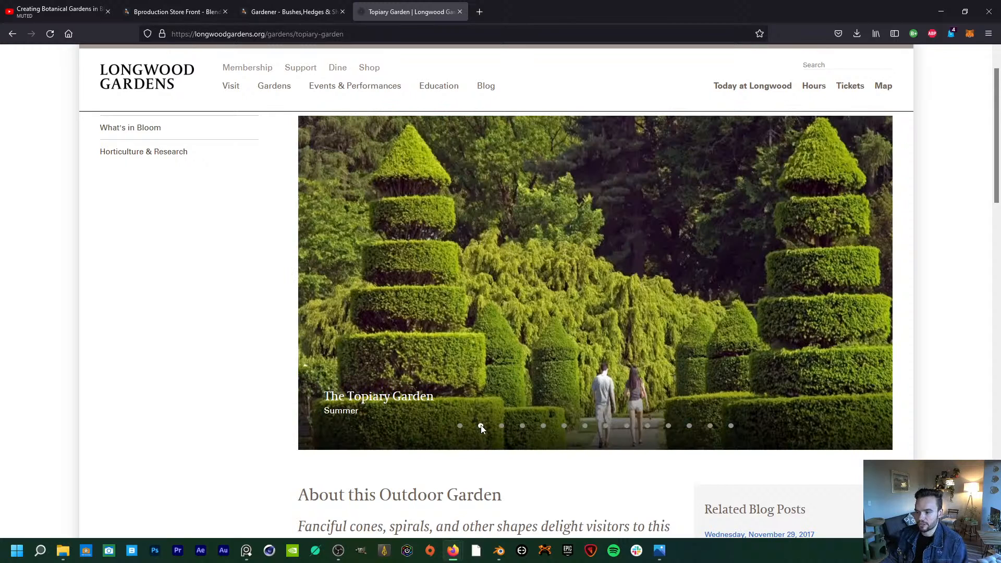
pyautogui.click(501, 426)
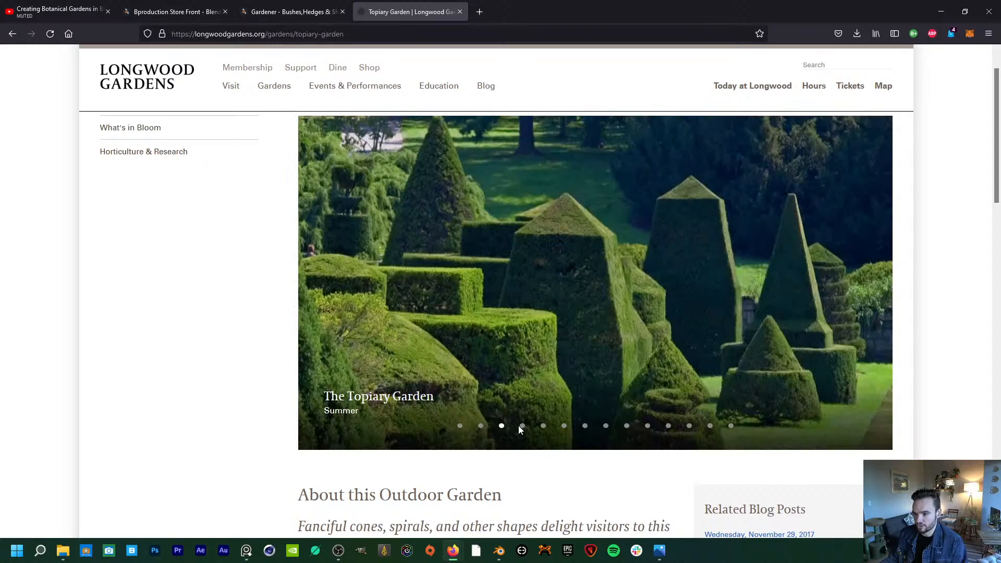
pyautogui.click(522, 426)
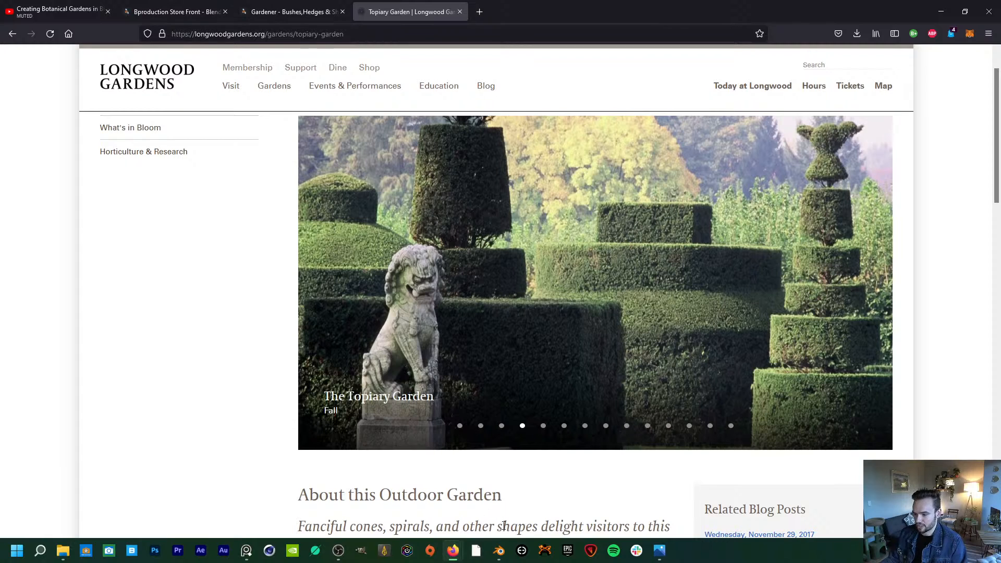
pyautogui.moveTo(506, 559)
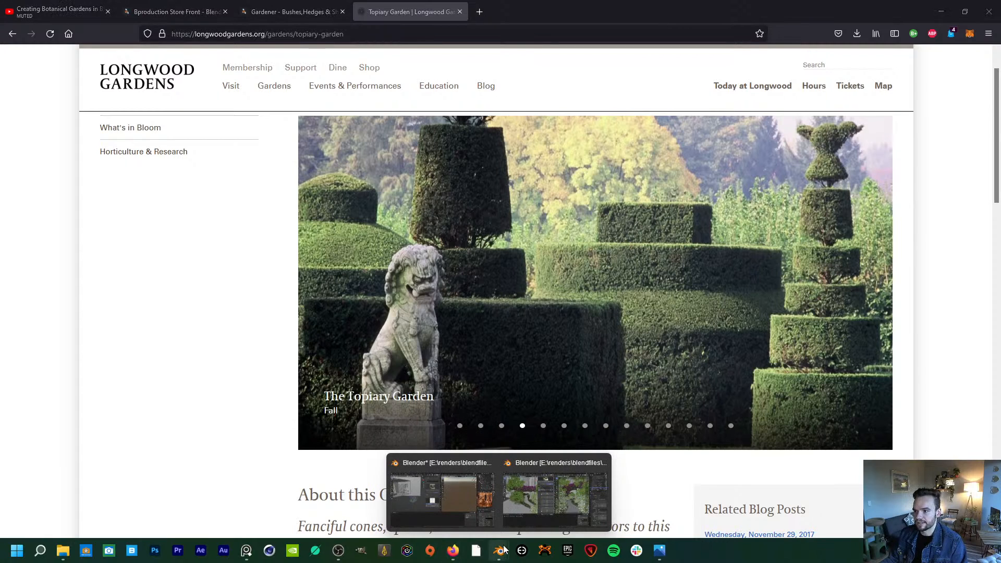
pyautogui.click(447, 511)
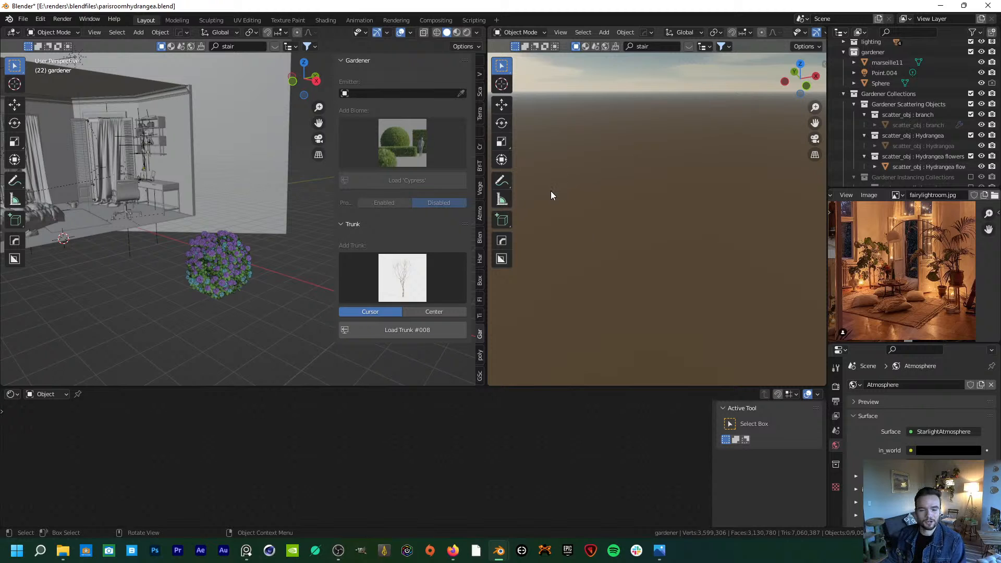
# - Go back to the Topiary Garden gallery in Firefox and show its first summer photo
pyautogui.moveTo(453, 550)
pyautogui.click(388, 464)
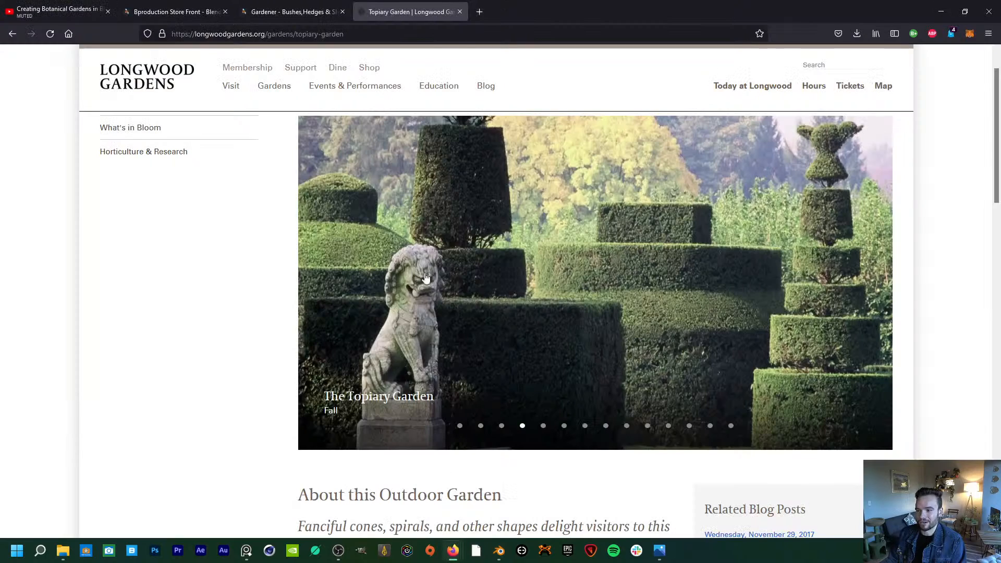
pyautogui.click(459, 426)
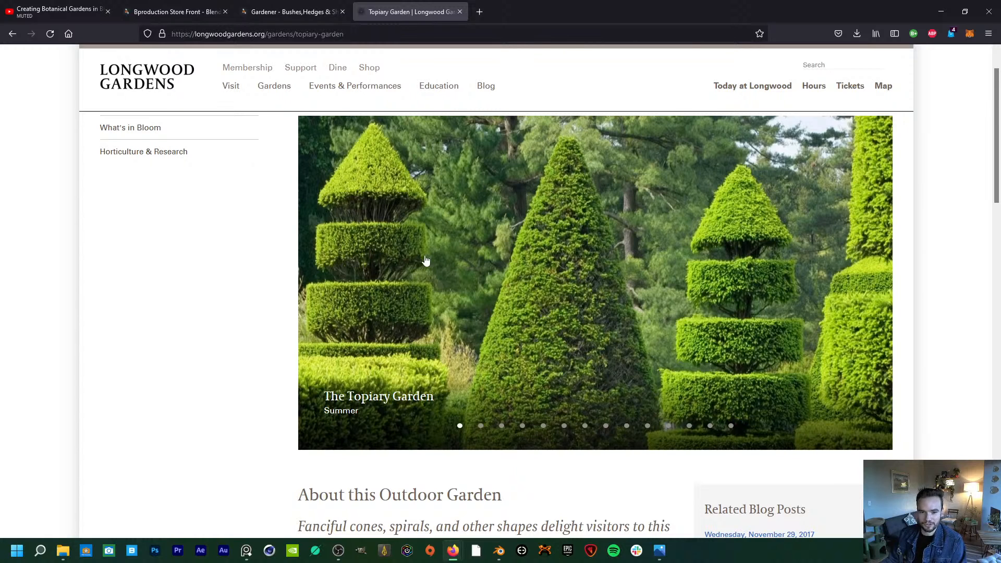
# - Return to the Blender scene, add a UV sphere, move it horizontally beyond the hydrangea bush, and shade it smooth
pyautogui.moveTo(498, 550)
pyautogui.click(455, 499)
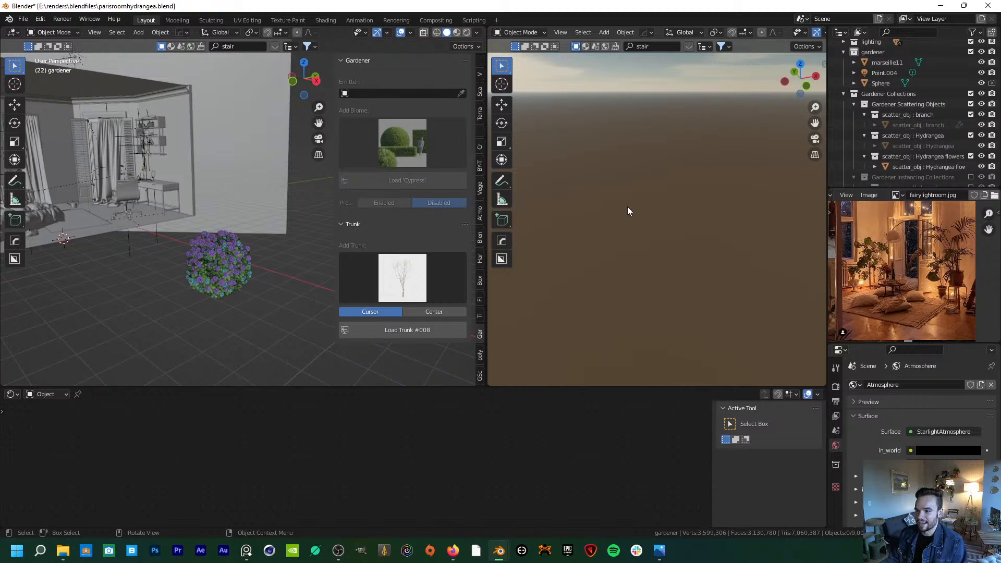
pyautogui.hotkey('shift', 'a')
pyautogui.moveTo(626, 202)
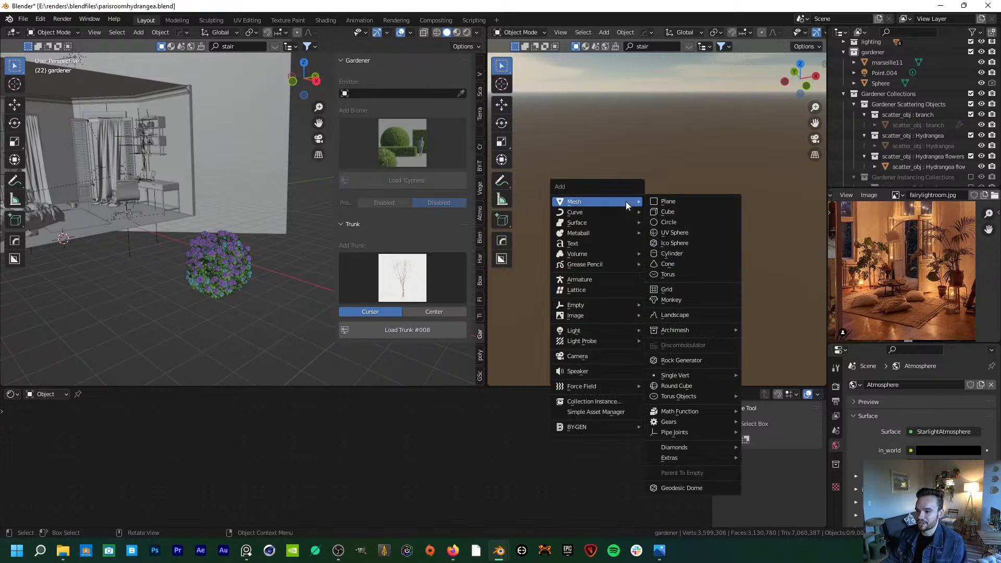
pyautogui.click(662, 233)
pyautogui.press('g')
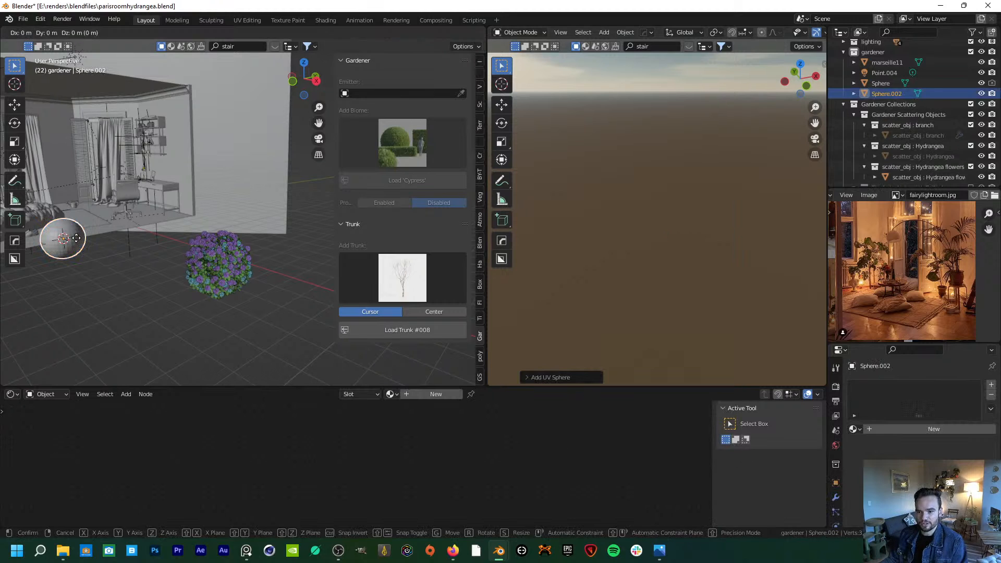
pyautogui.hotkey('shift', 'z')
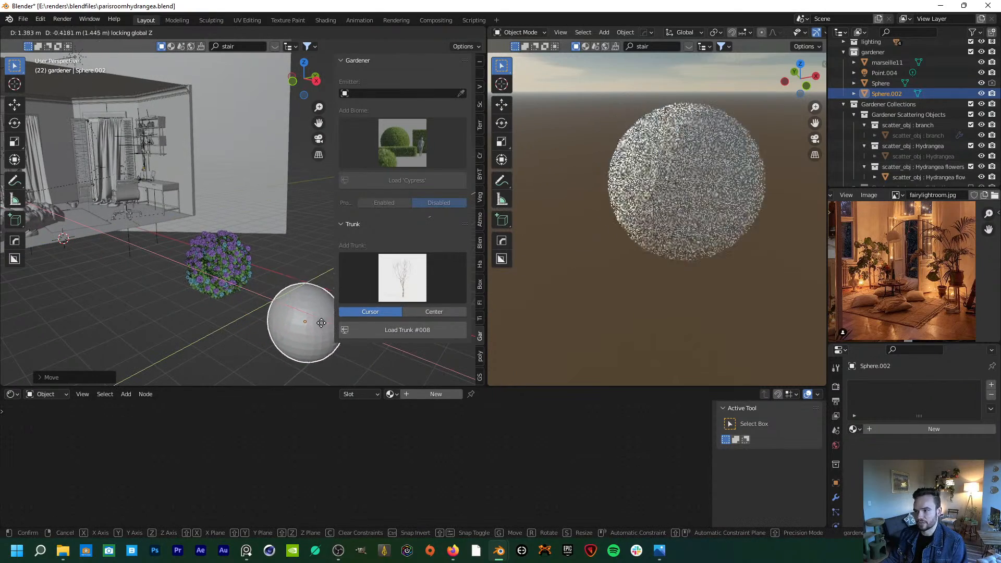
pyautogui.click(317, 310)
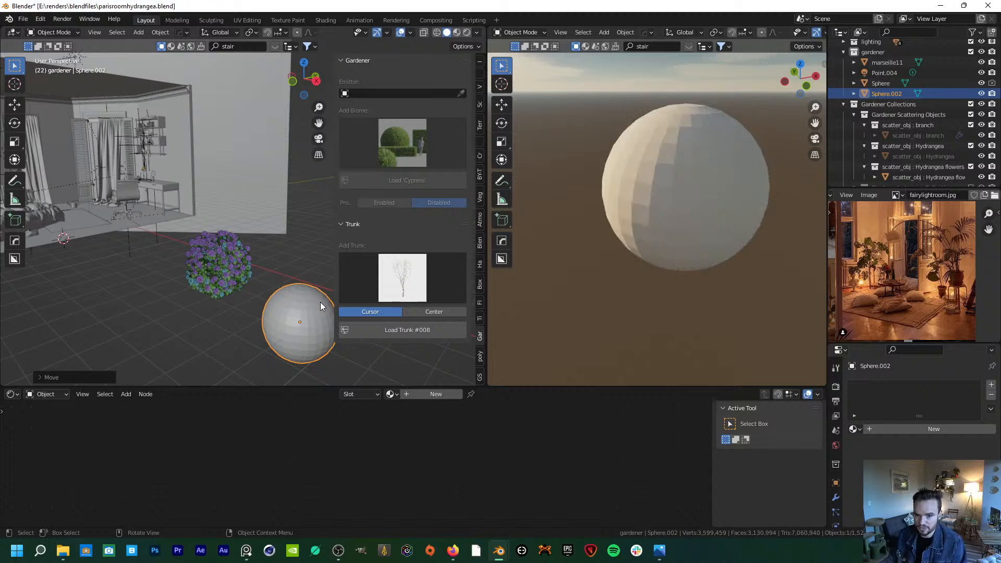
pyautogui.rightClick(286, 301)
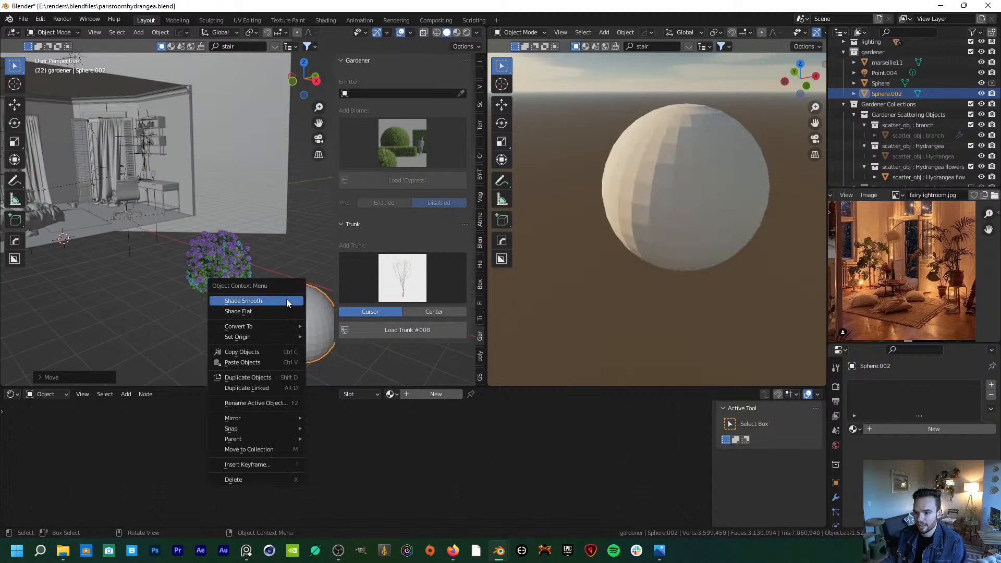
pyautogui.click(286, 301)
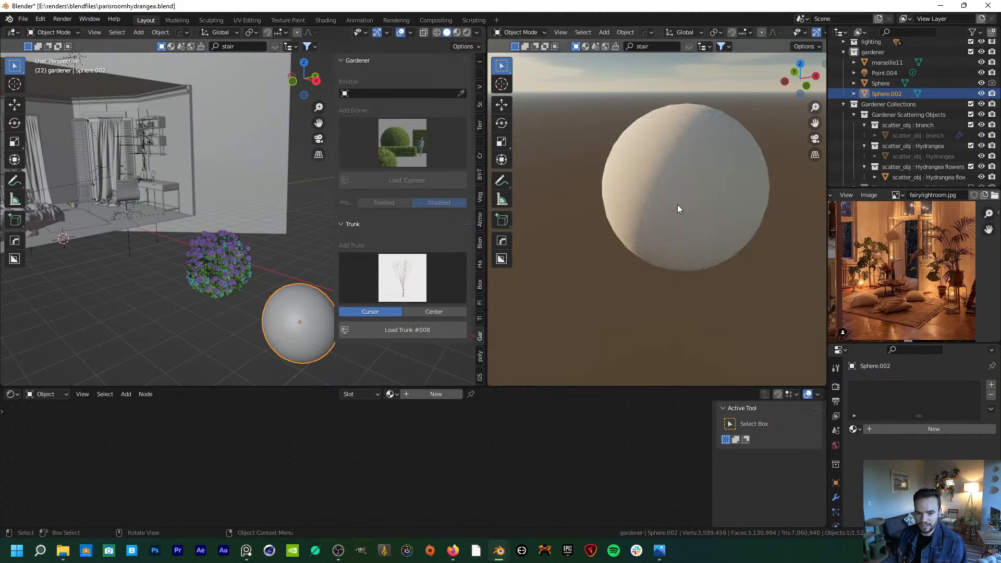
# - Shift the smooth sphere slightly closer in the rendered view and set it as the Gardener emitter
pyautogui.press('g')
pyautogui.click(724, 203)
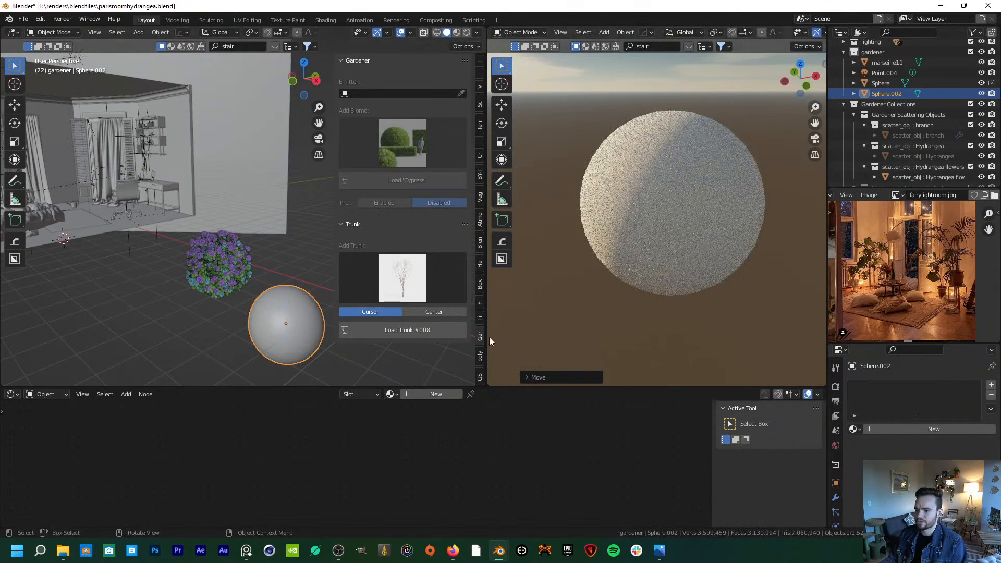
pyautogui.click(463, 93)
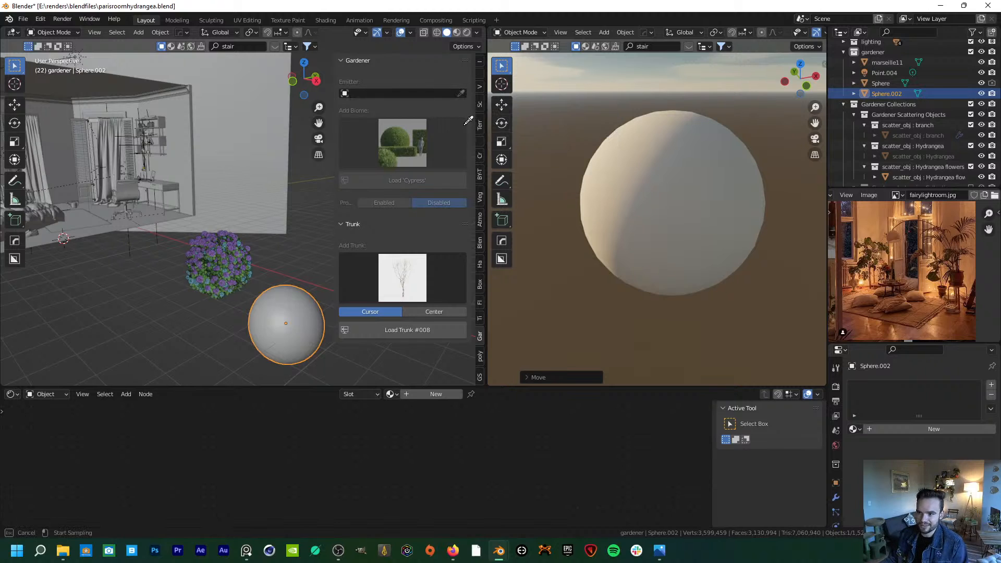
pyautogui.click(614, 170)
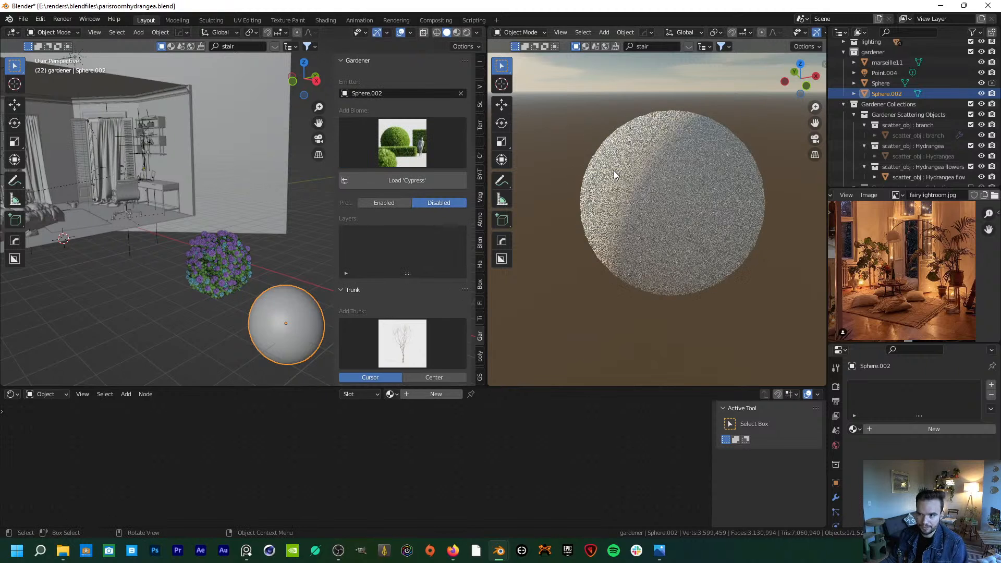
# - Browse Gardener's biome library and load the Hydrangea Flowers biome onto the sphere
pyautogui.click(405, 158)
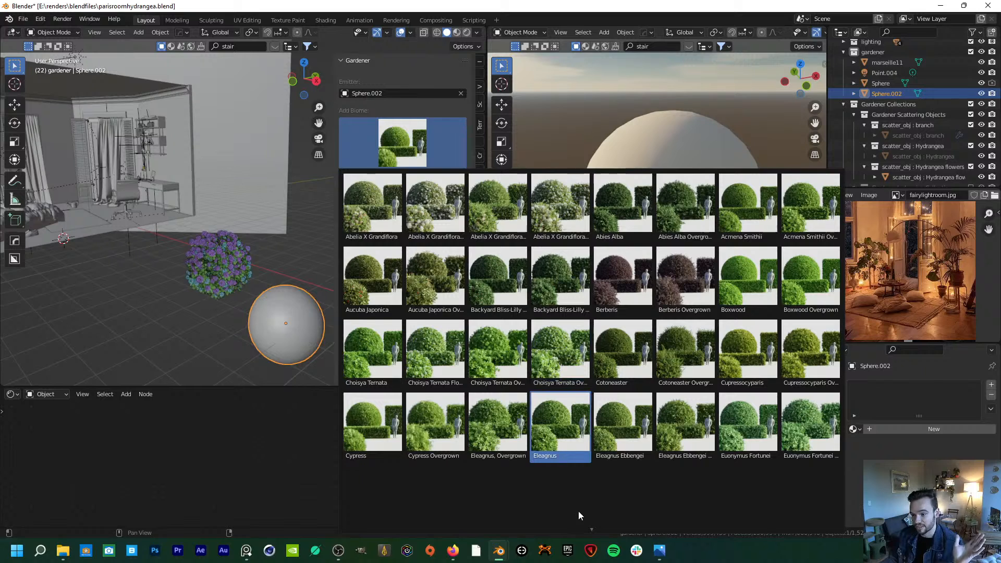
pyautogui.moveTo(588, 534)
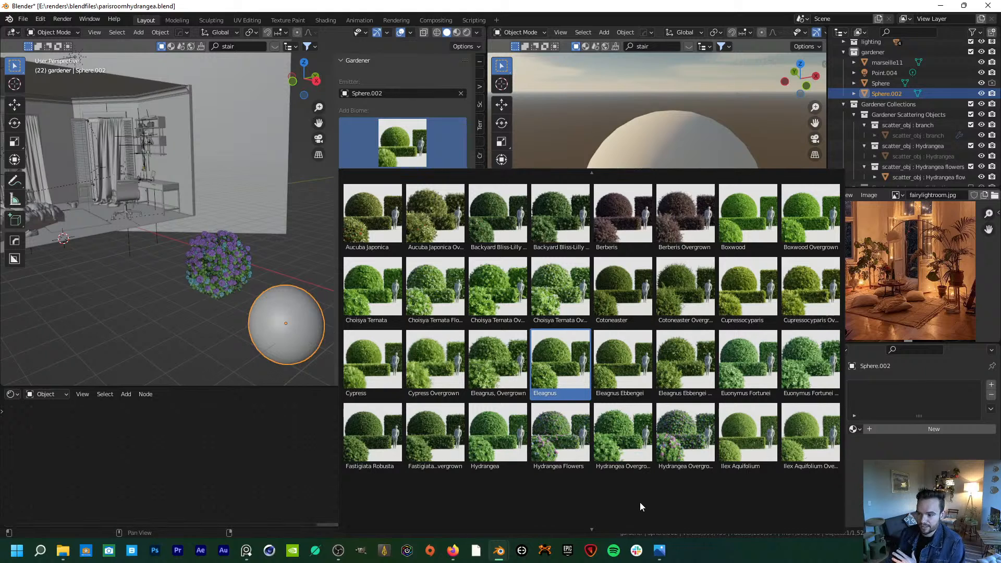
pyautogui.scroll(-1, 618, 485)
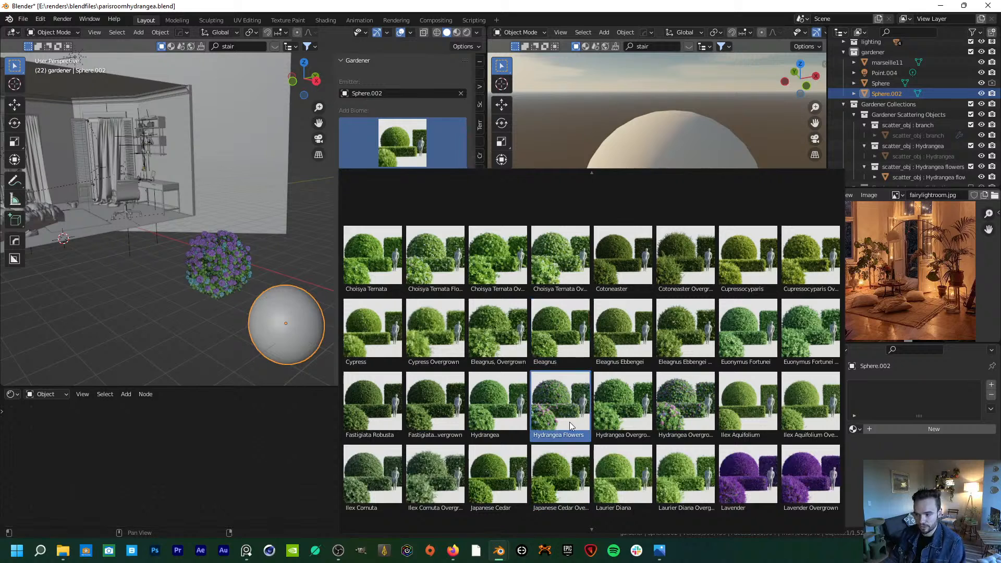
pyautogui.scroll(-2, 633, 527)
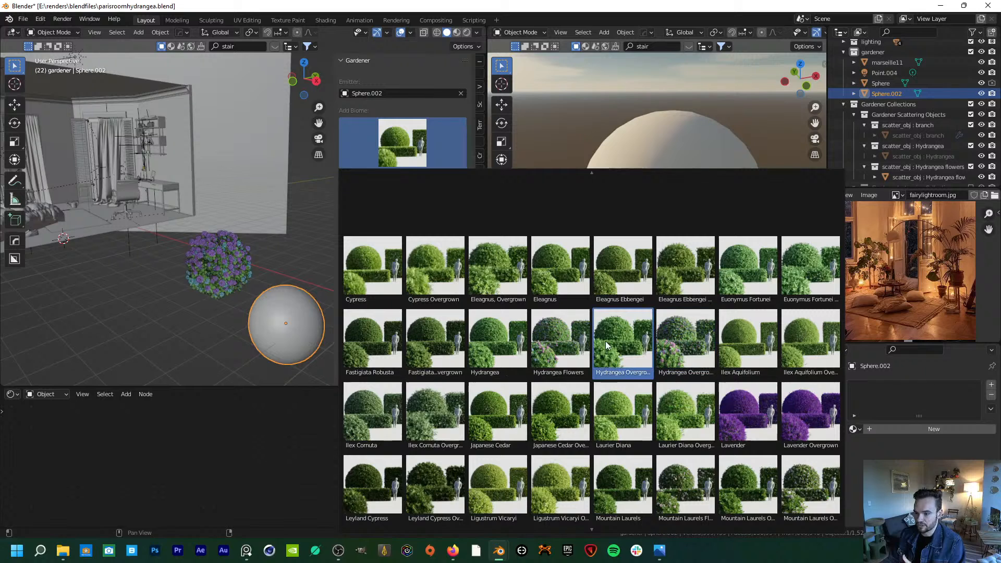
pyautogui.click(575, 349)
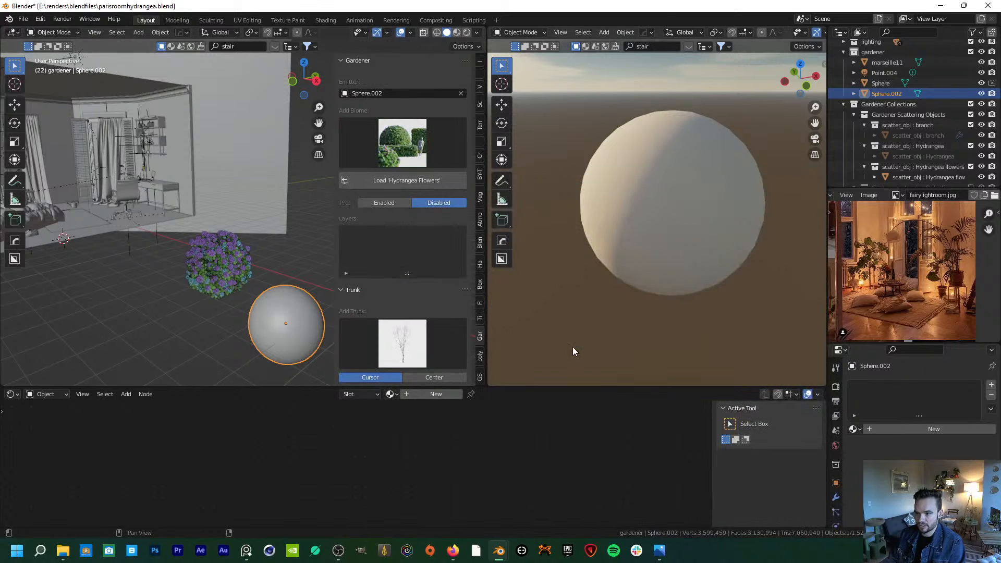
pyautogui.click(426, 182)
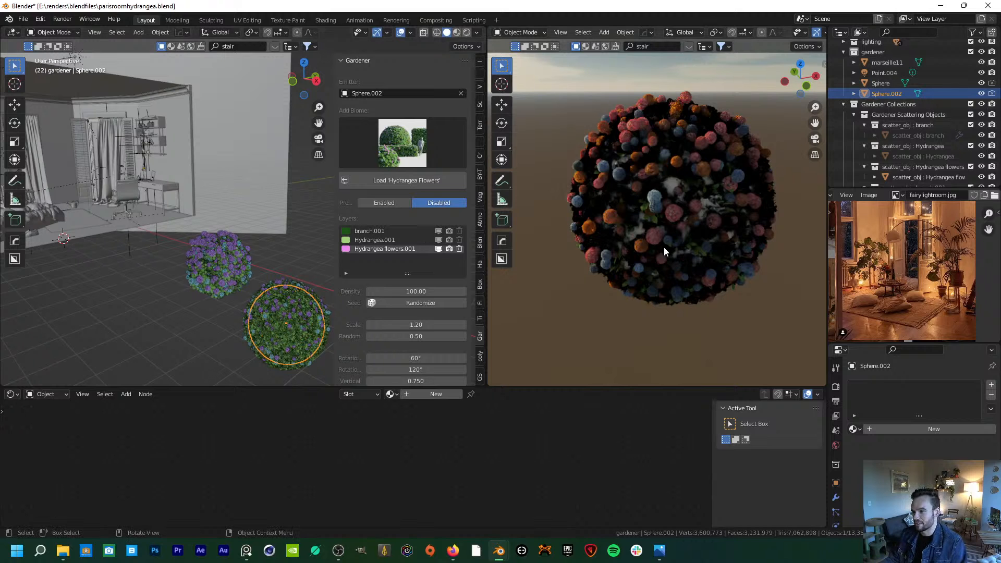
pyautogui.scroll(1, 713, 220)
pyautogui.scroll(-1, 713, 220)
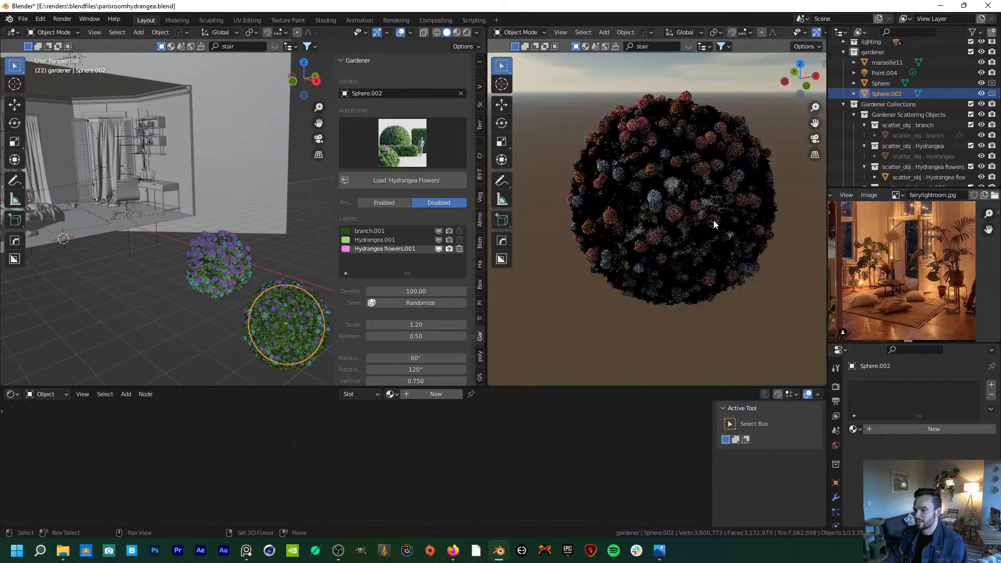
pyautogui.keyDown('shift'); pyautogui.moveTo(713, 220); pyautogui.dragTo(706, 226, button='middle'); pyautogui.keyUp('shift')
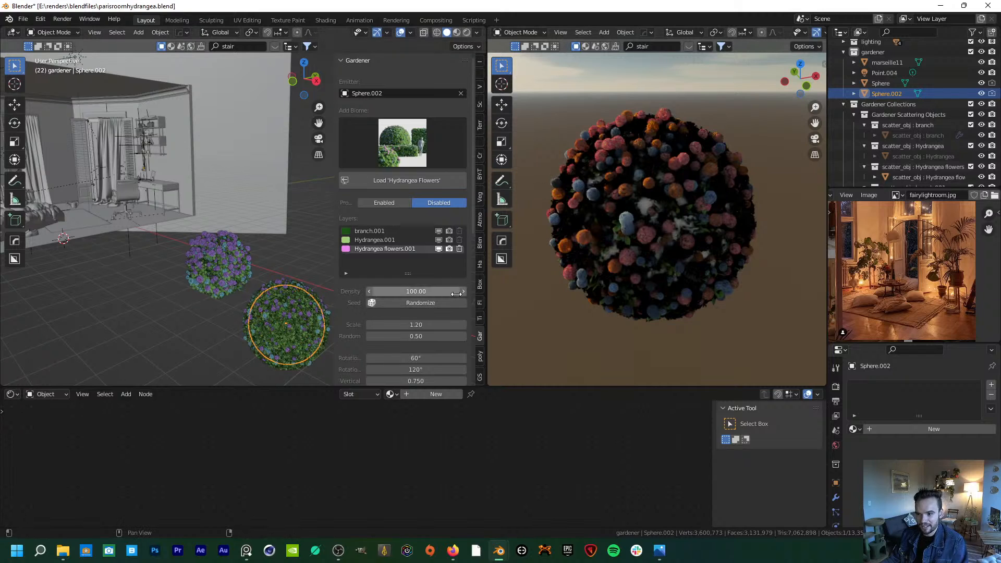
# - Delete the hydrangea flowers, hydrangea and branch layers from the sphere emitter
pyautogui.click(460, 239)
pyautogui.click(460, 237)
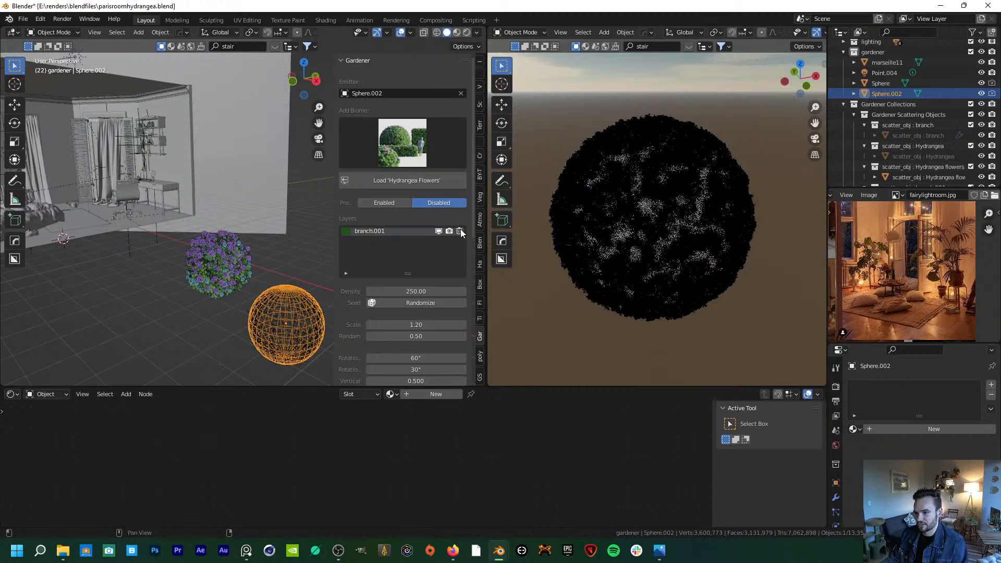
pyautogui.click(460, 231)
# - Load the Cypress biome onto the sphere and set the Cypress layer's scale to 0.99
pyautogui.click(420, 136)
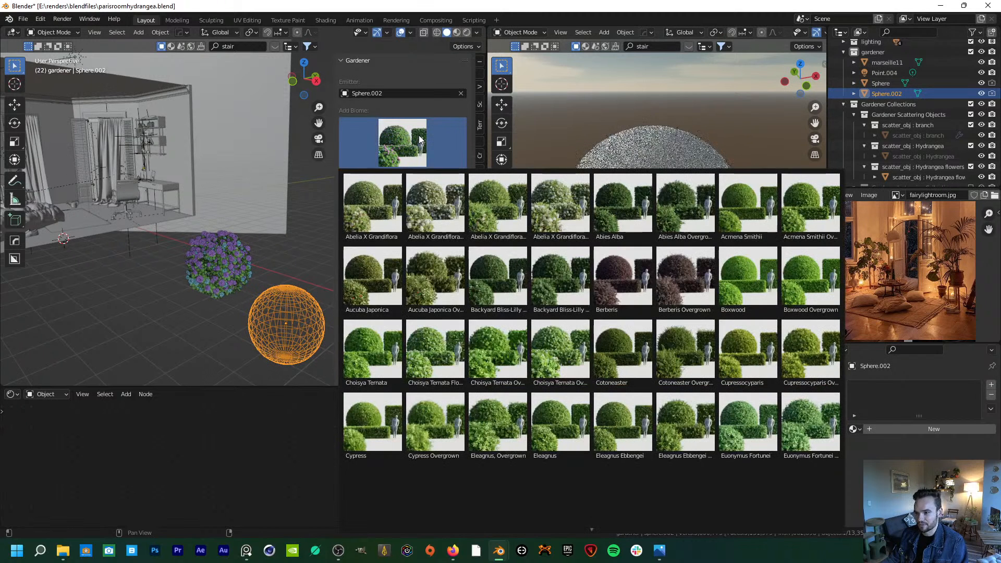
pyautogui.click(376, 417)
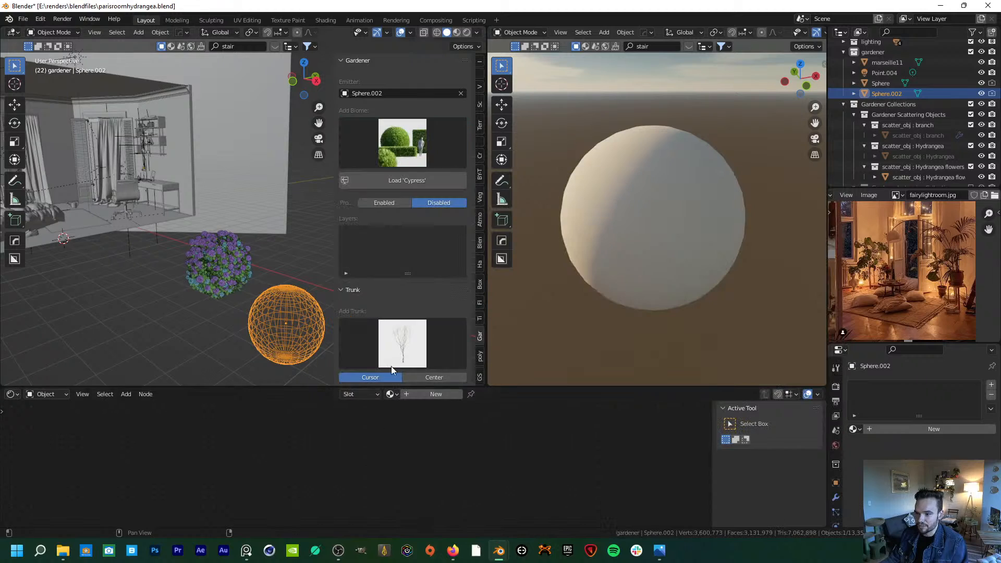
pyautogui.click(410, 175)
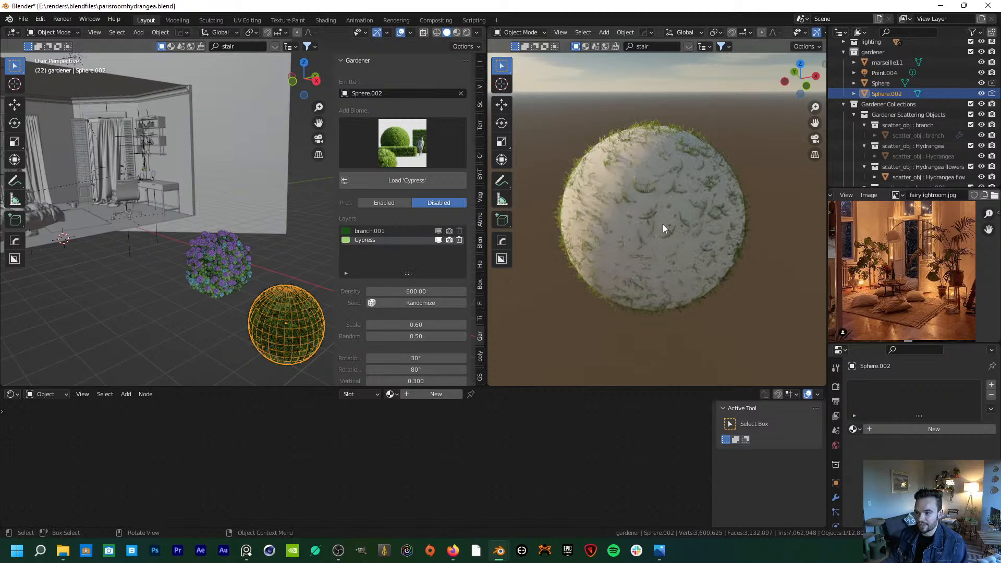
pyautogui.scroll(-1, 355, 283)
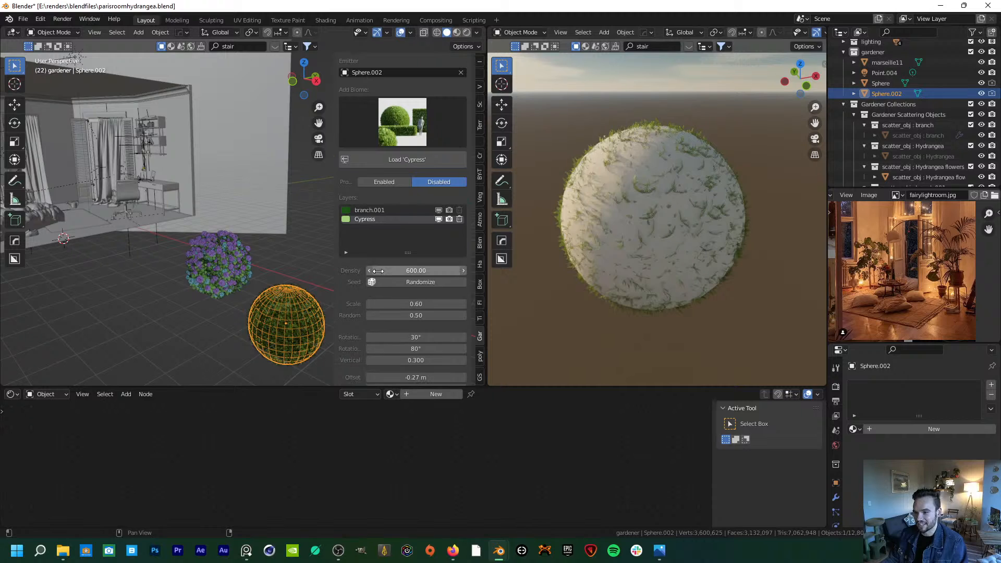
pyautogui.moveTo(401, 304); pyautogui.dragTo(441, 304)
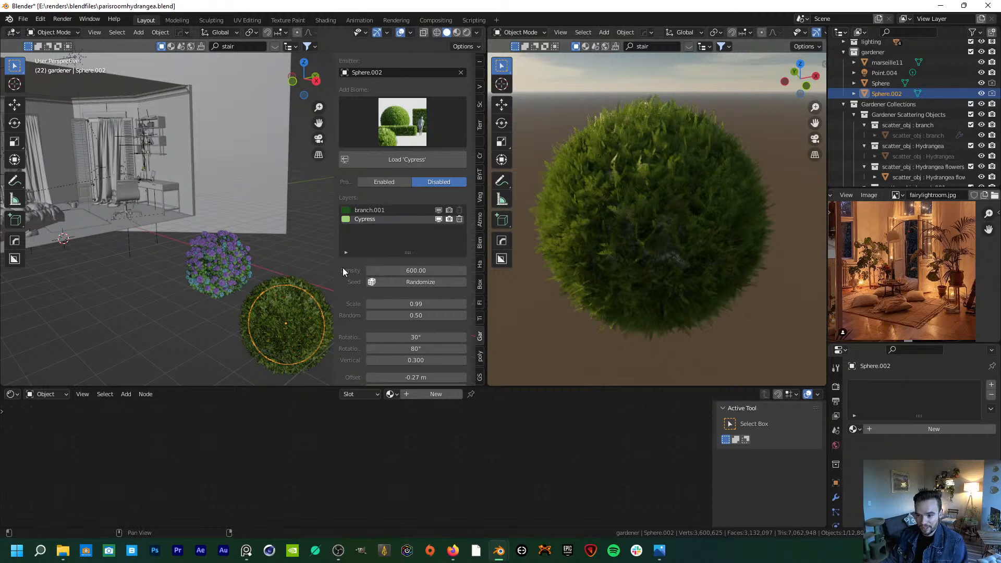
# - Set the Cypress layer's density to 700
pyautogui.scroll(-2, 343, 269)
pyautogui.scroll(-2, 343, 268)
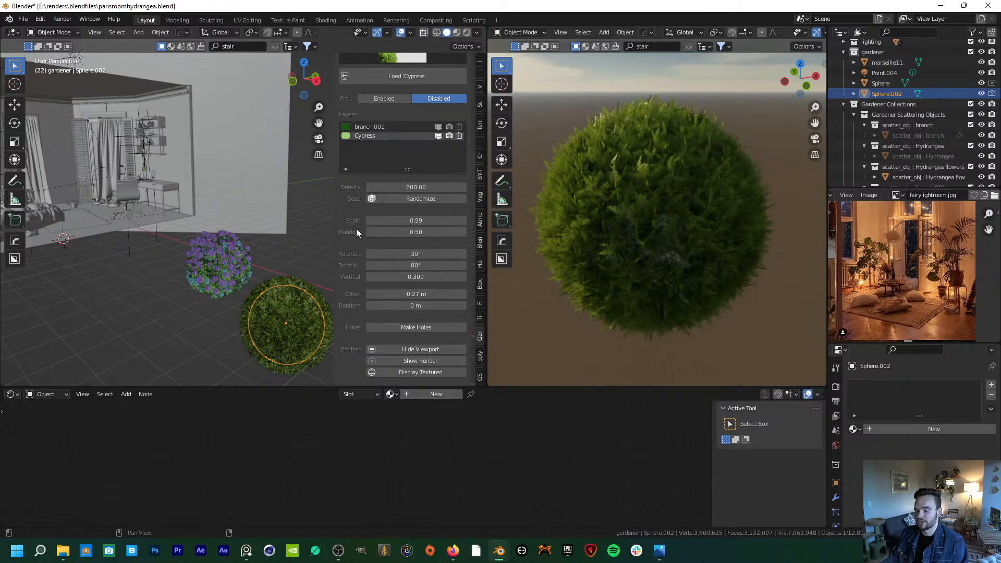
pyautogui.click(412, 187)
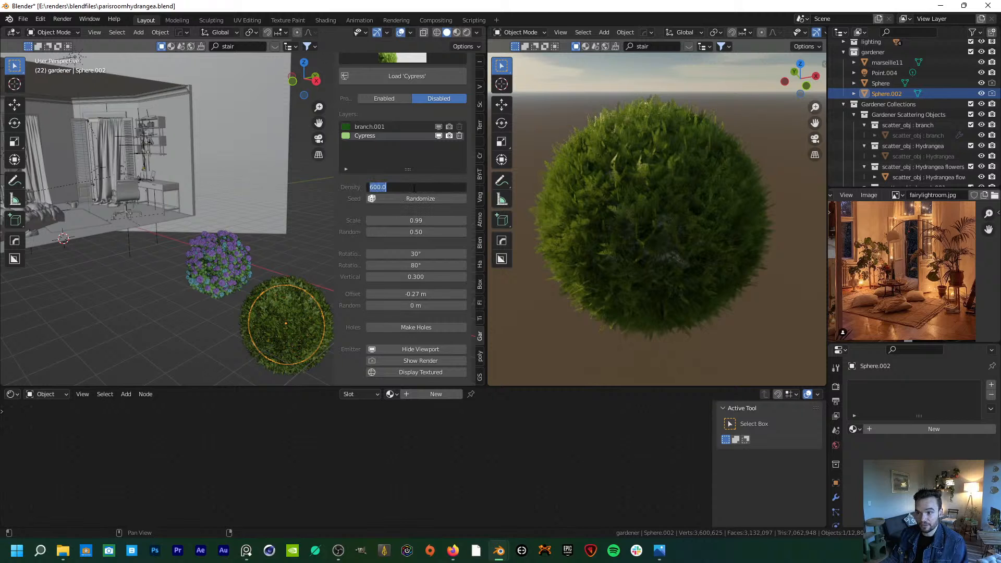
pyautogui.write('700')
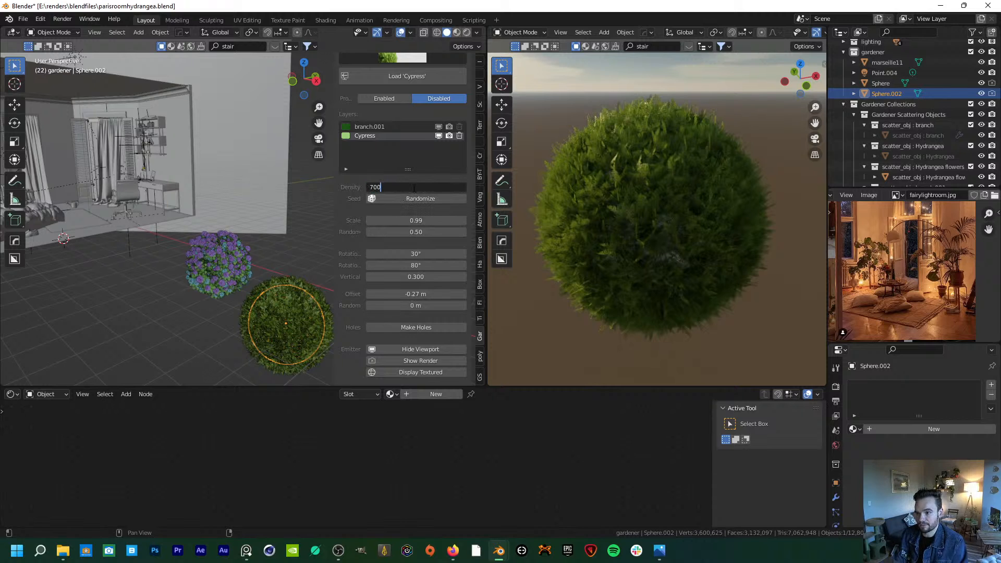
pyautogui.press('Return')
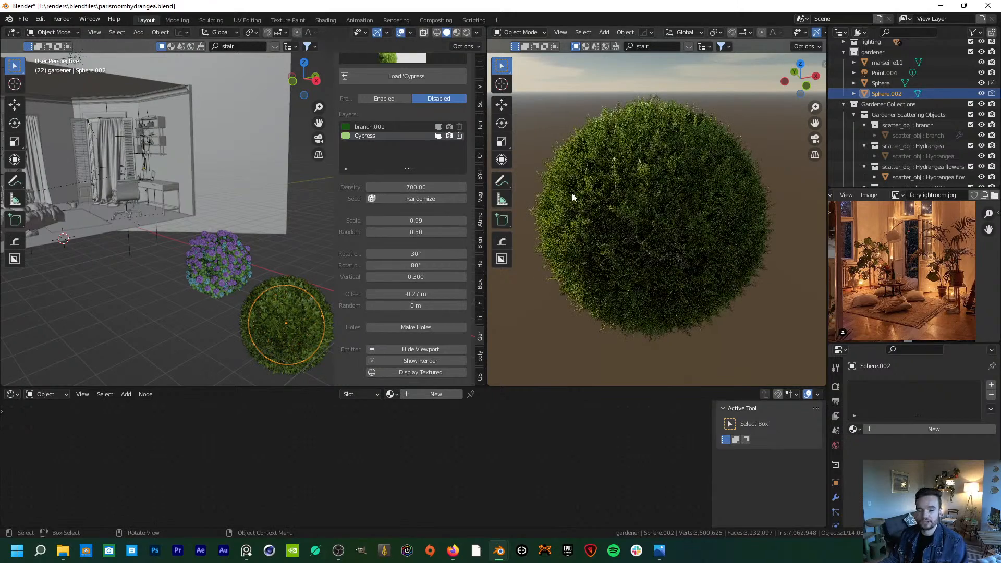
# - Try a Cypress density of 390.55, and set the density back to 600
pyautogui.moveTo(425, 187); pyautogui.dragTo(365, 187)
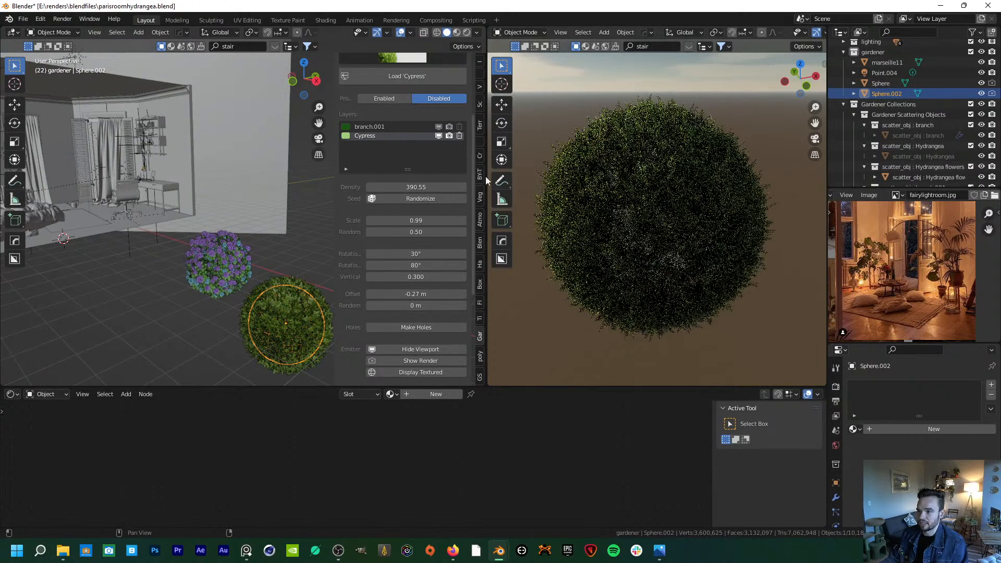
pyautogui.click(421, 186)
pyautogui.write('600')
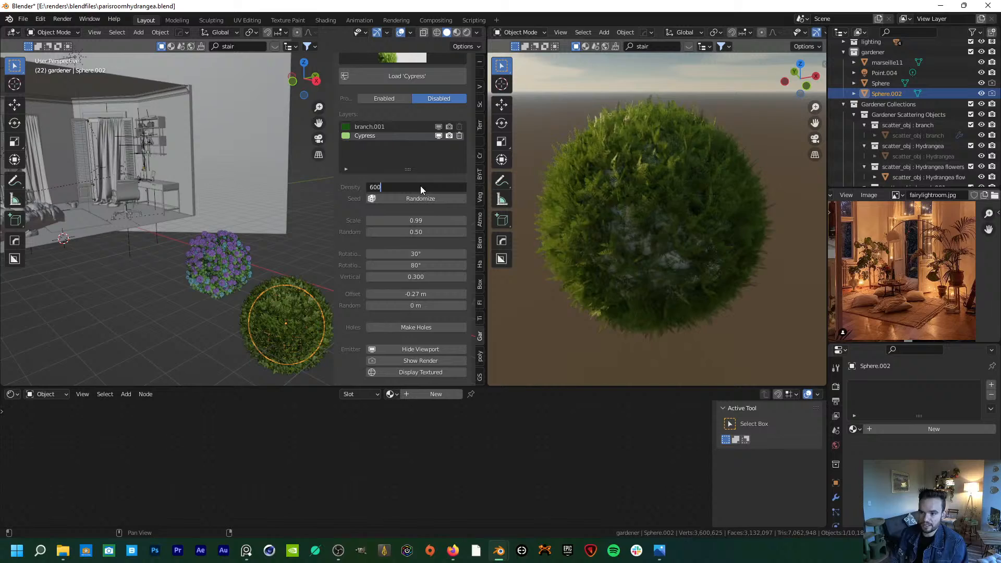
pyautogui.press('Return')
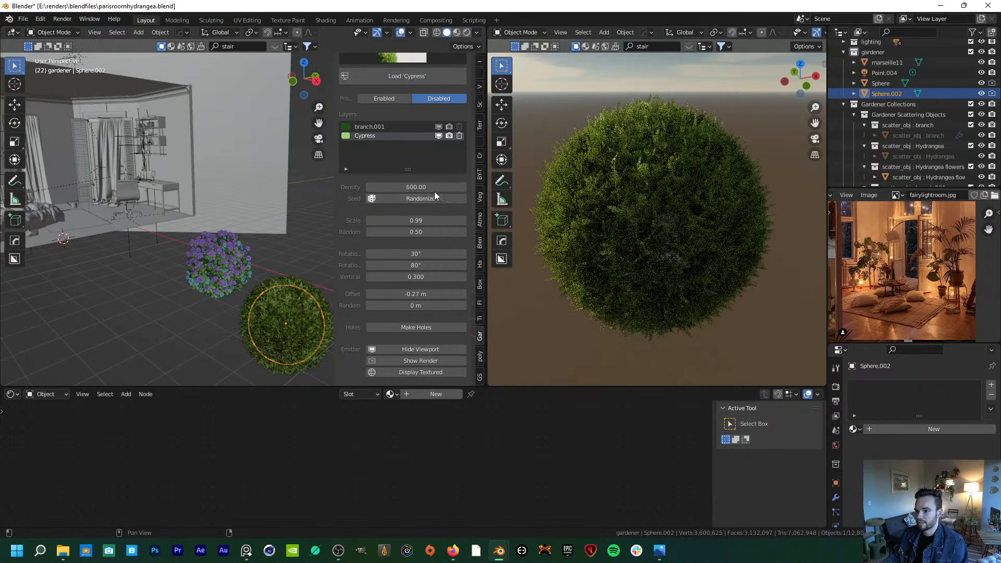
# - Set the Cypress layer's first rotation value to 8.2° and its second rotation value to 97°
pyautogui.moveTo(400, 253); pyautogui.dragTo(393, 253)
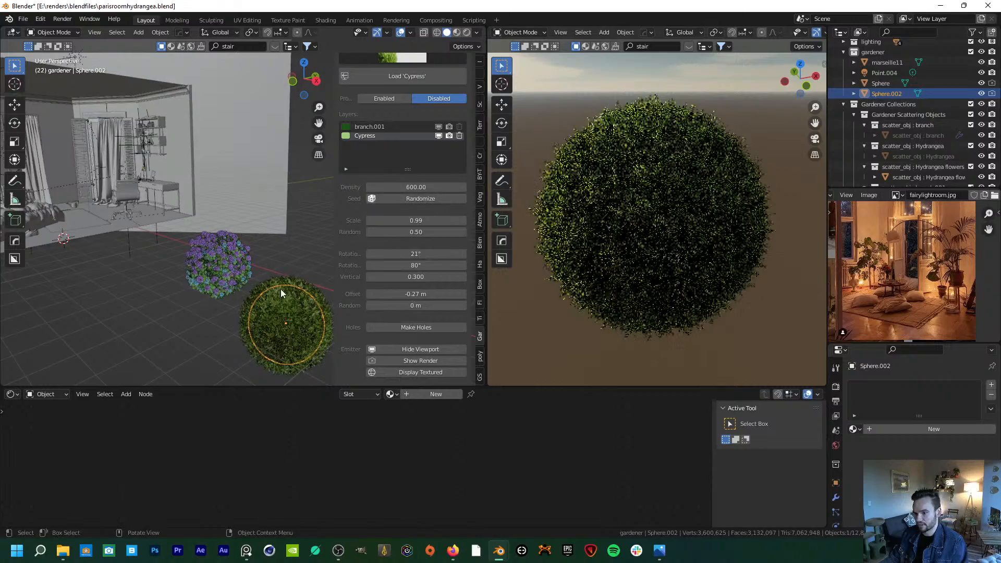
pyautogui.scroll(8, 287, 295)
pyautogui.scroll(2, 261, 231)
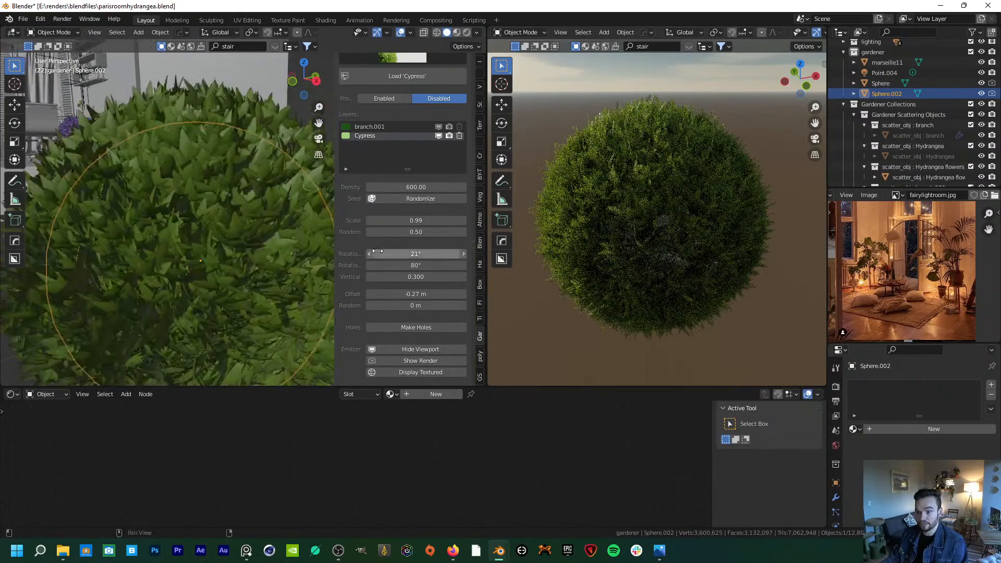
pyautogui.moveTo(392, 254); pyautogui.dragTo(430, 266)
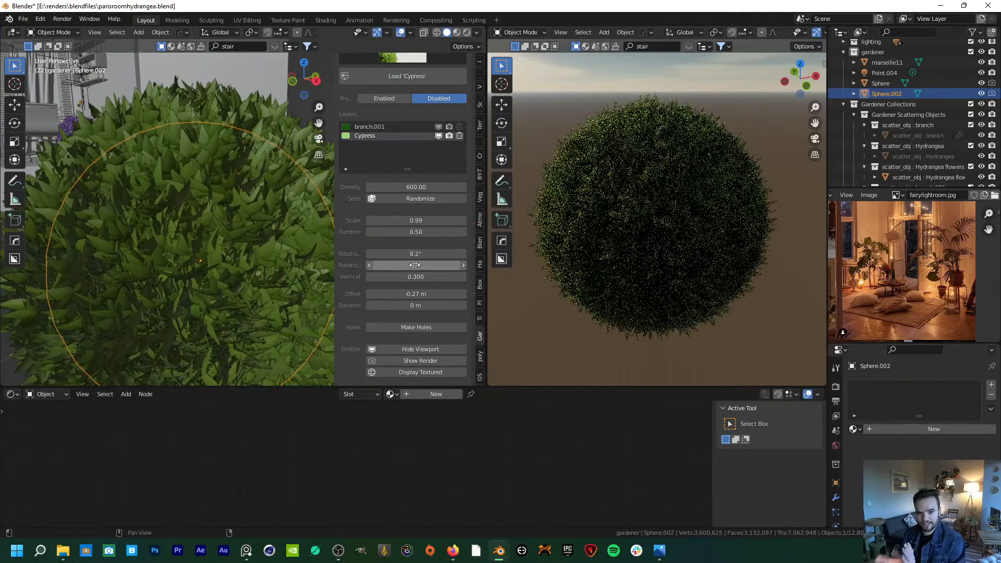
pyautogui.scroll(-2, 383, 296)
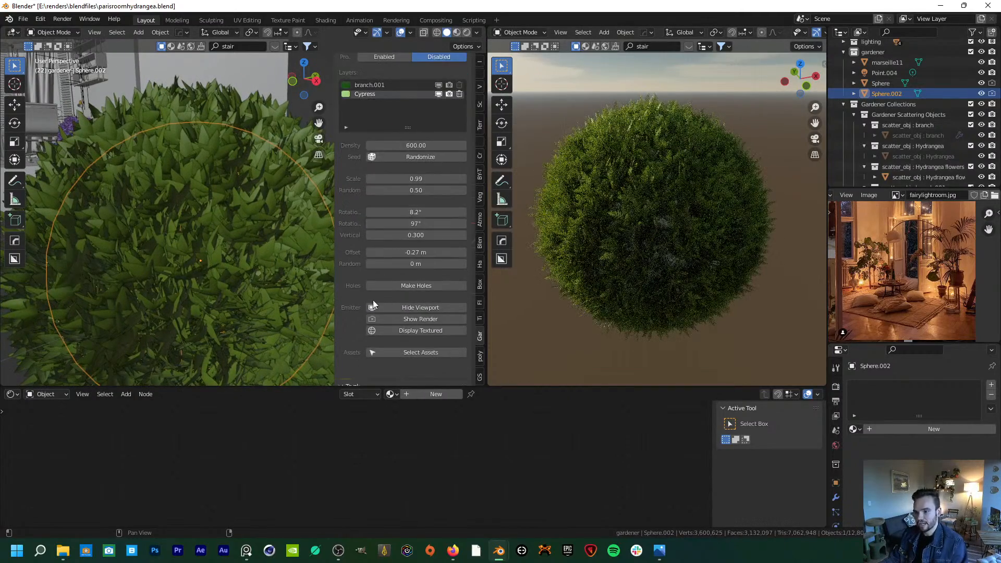
# - Add holes to the Cypress layer on the sphere and check the foliage up close
pyautogui.scroll(-1, 373, 301)
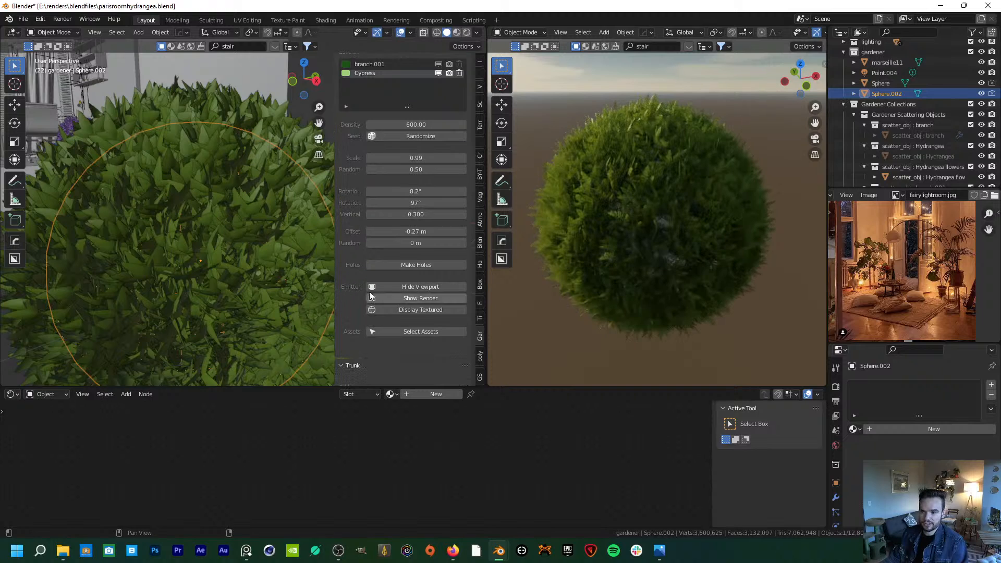
pyautogui.click(430, 265)
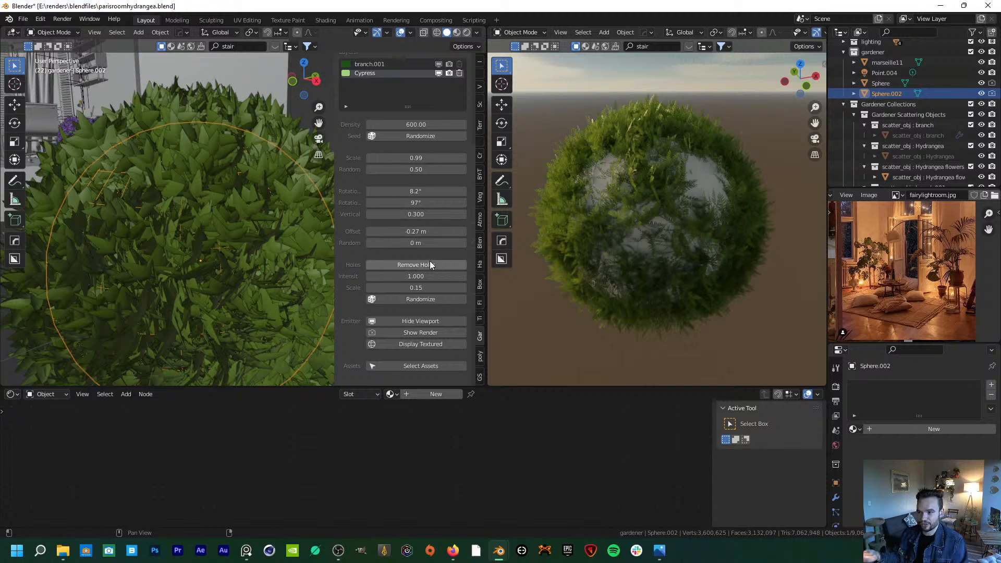
pyautogui.scroll(-7, 209, 231)
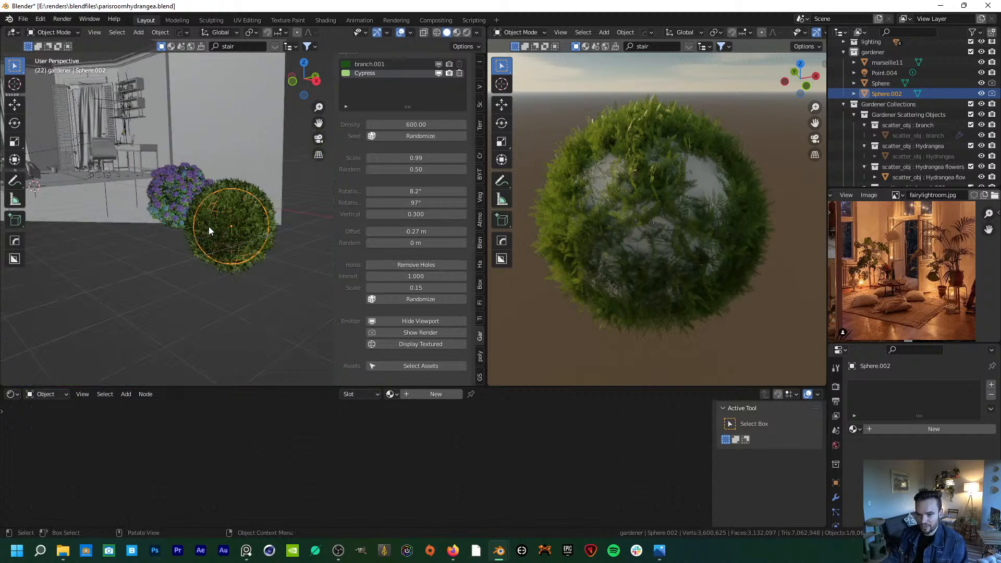
pyautogui.scroll(7, 209, 231)
pyautogui.keyDown('shift'); pyautogui.moveTo(212, 228); pyautogui.dragTo(214, 218, button='middle'); pyautogui.keyUp('shift')
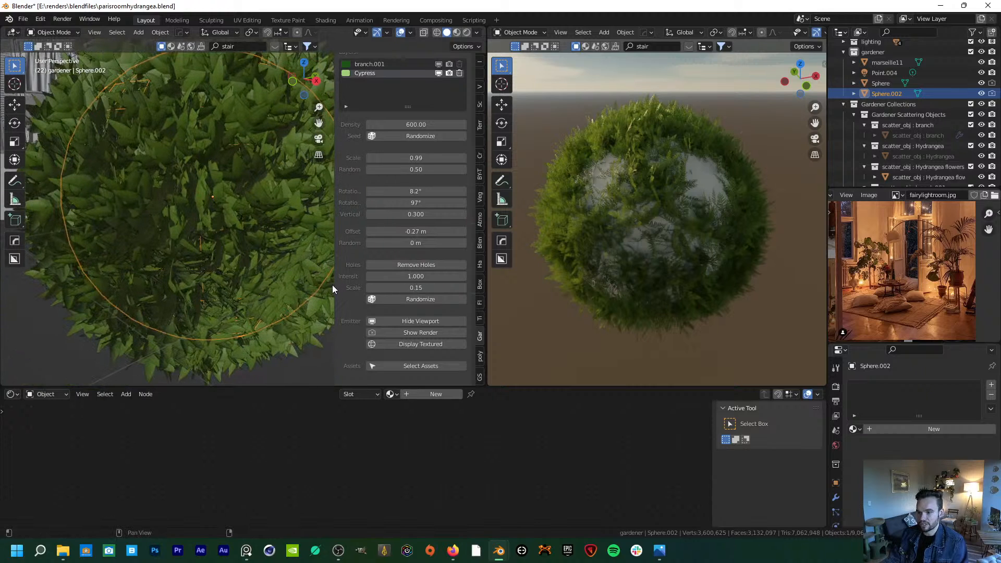
# - Widen the Gardener sidebar and set the Cypress holes' scale to 0.09 and intensity to 0.8
pyautogui.moveTo(334, 284); pyautogui.dragTo(253, 282)
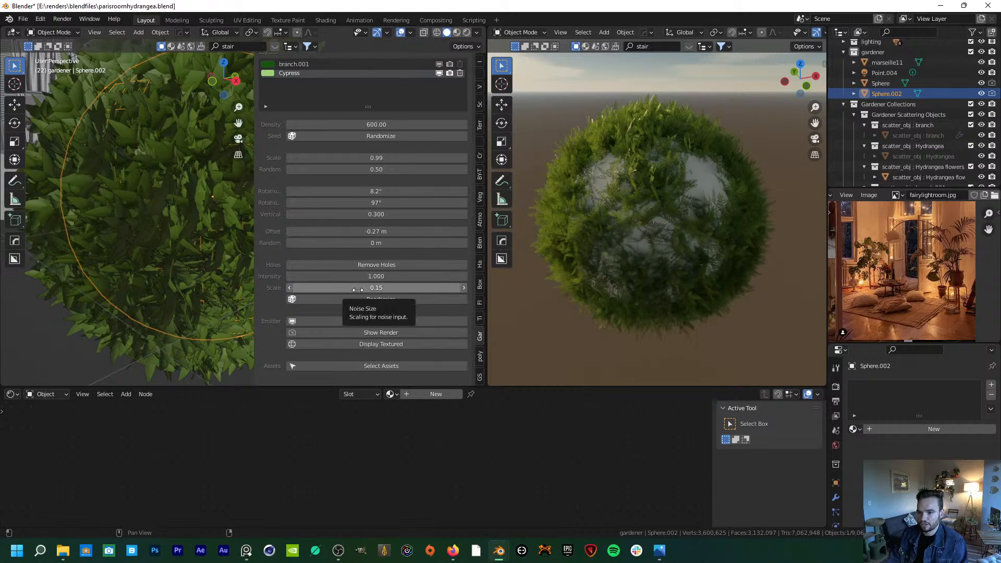
pyautogui.moveTo(372, 288); pyautogui.dragTo(357, 290)
pyautogui.scroll(-5, 140, 256)
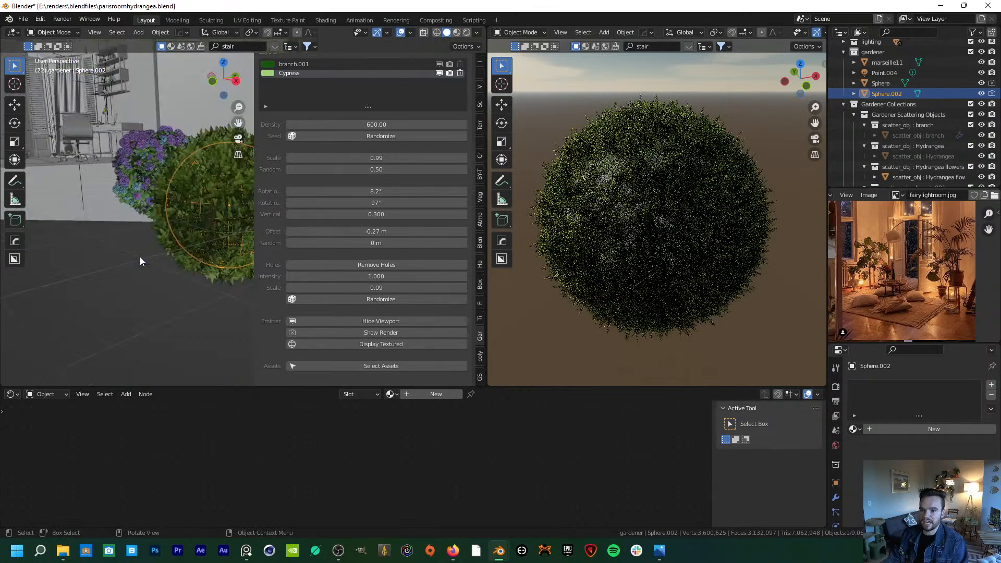
pyautogui.press('KP_Decimal')
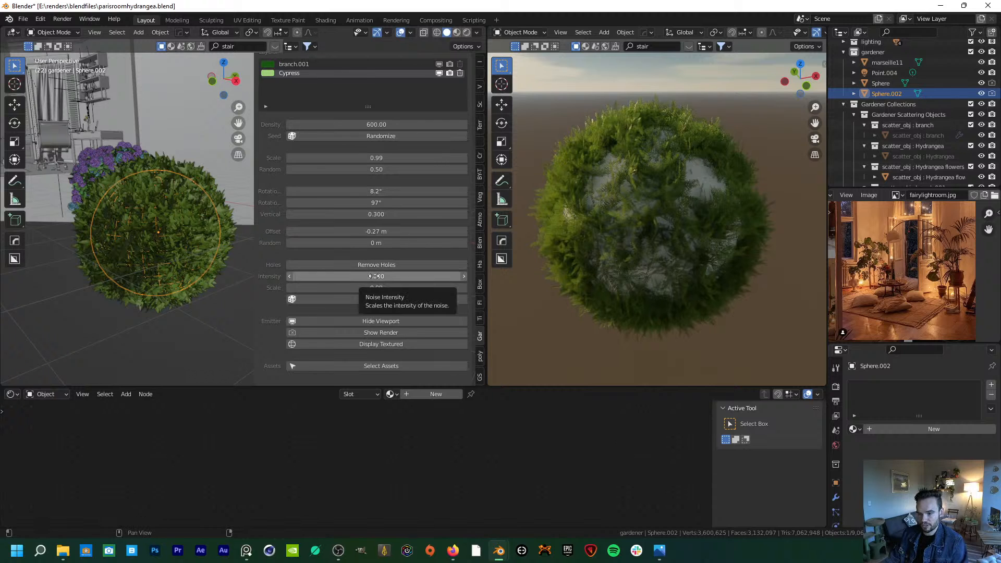
pyautogui.moveTo(374, 276)
pyautogui.mouseDown()
pyautogui.moveTo(411, 277)
pyautogui.moveTo(339, 276)
pyautogui.moveTo(490, 276)
pyautogui.moveTo(374, 280)
pyautogui.mouseUp()
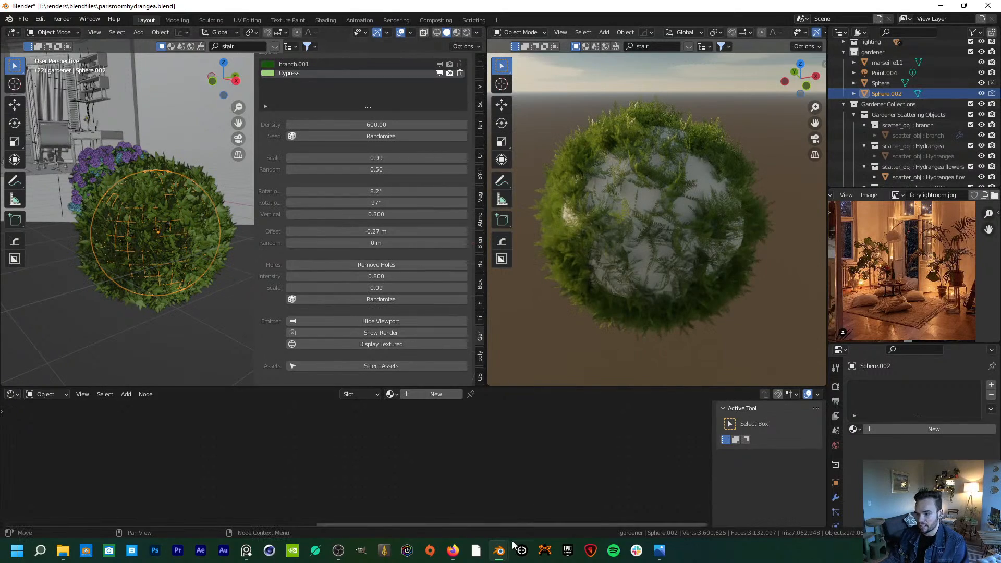
# - Switch to the browser, review the Gardener add-on's version options and product details on Blender Market, and return to Blender
pyautogui.click(449, 528)
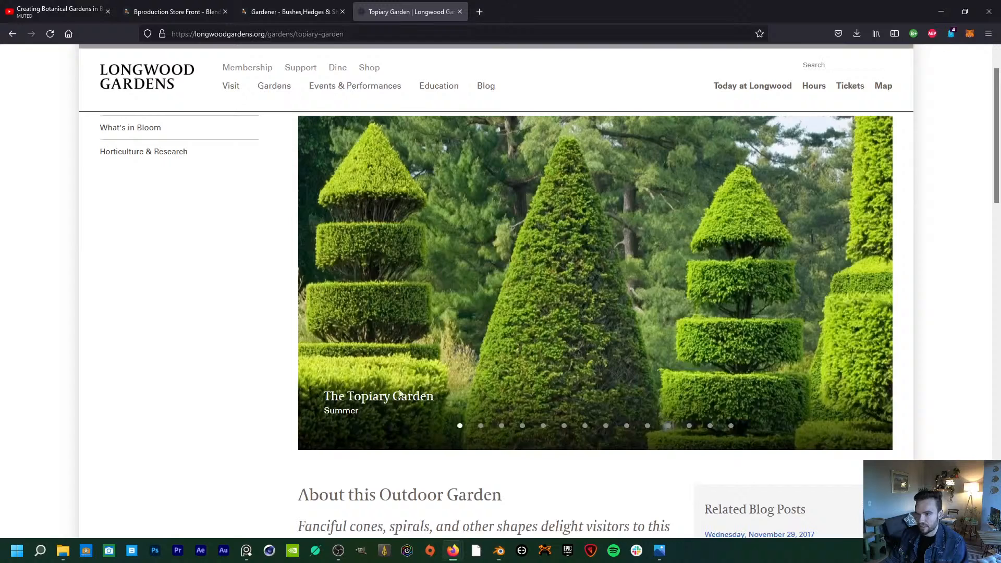
pyautogui.click(187, 11)
pyautogui.click(258, 9)
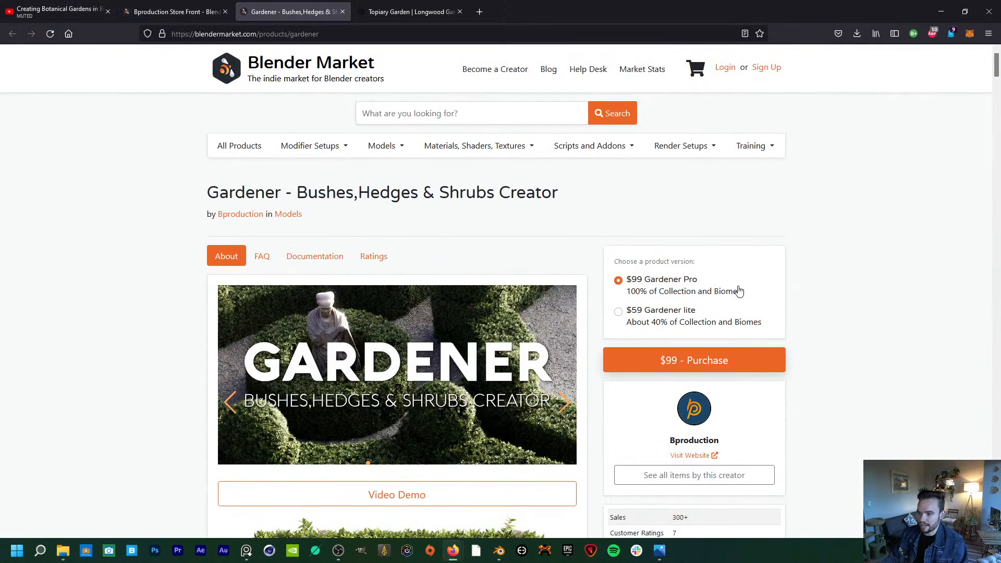
pyautogui.scroll(-3, 699, 292)
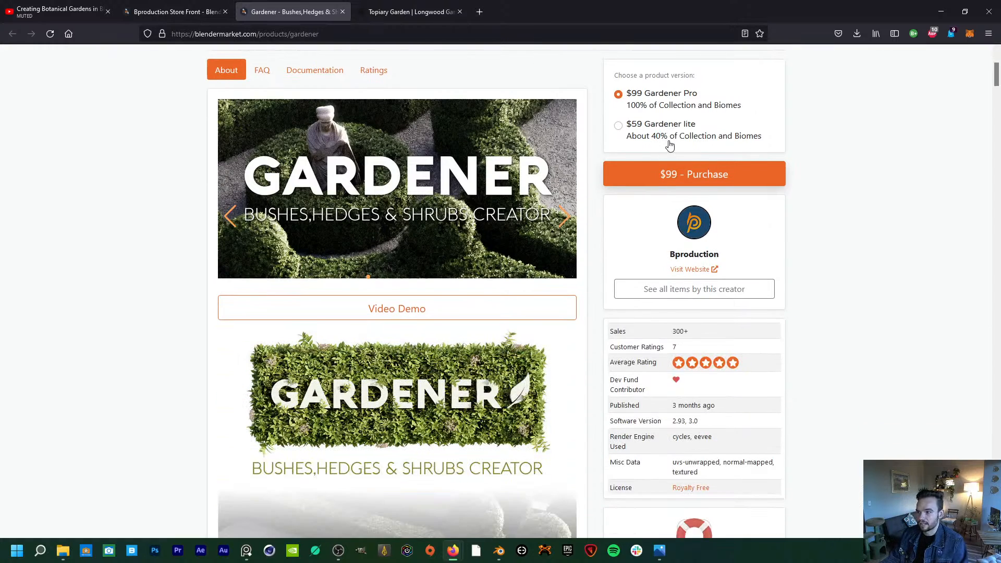
pyautogui.scroll(-2, 527, 314)
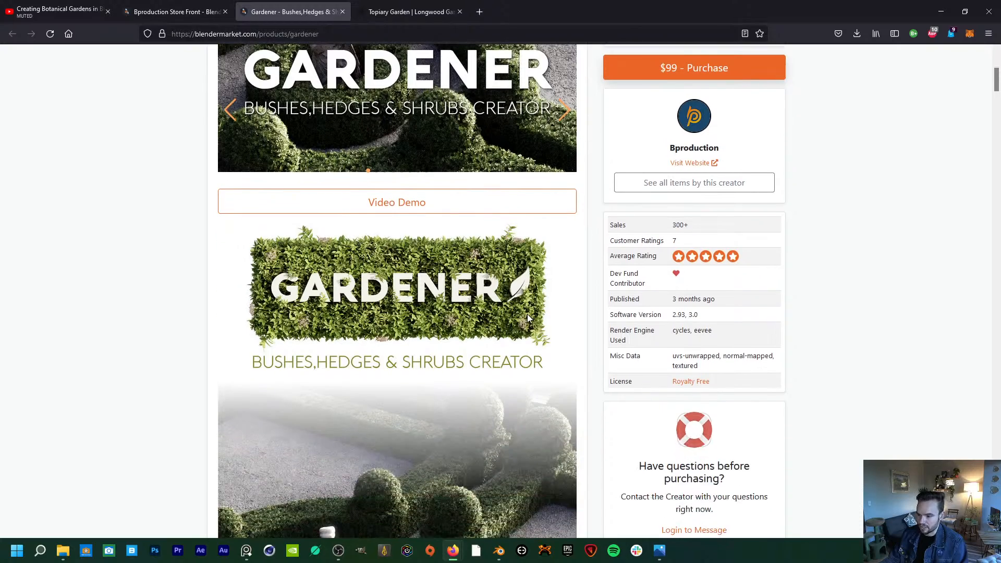
pyautogui.moveTo(498, 551)
pyautogui.click(479, 499)
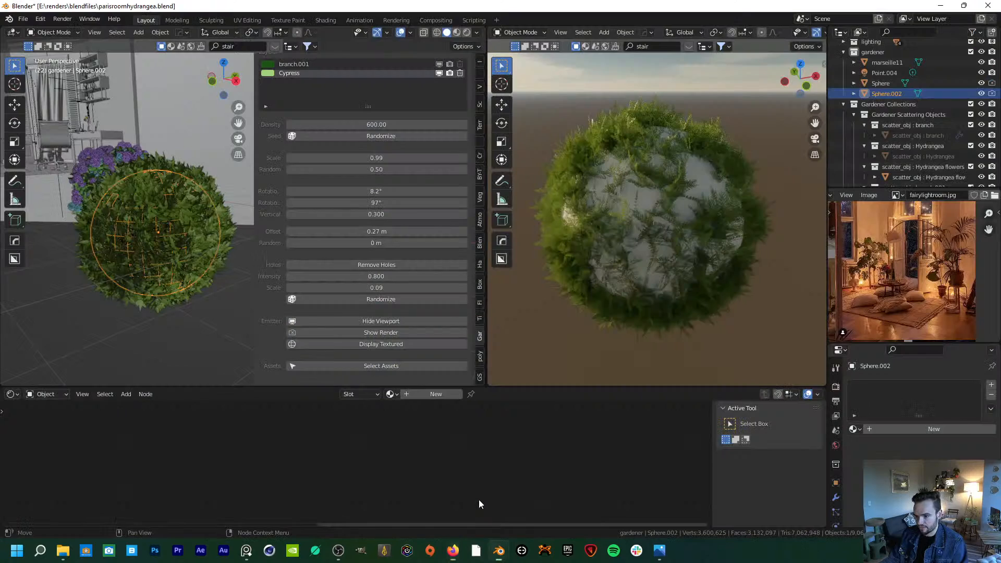
# - Review the Cypress layer settings, view the hydrangeascene.jpg render in Photos, and return to Blender
pyautogui.moveTo(182, 202); pyautogui.dragTo(182, 224, button='middle')
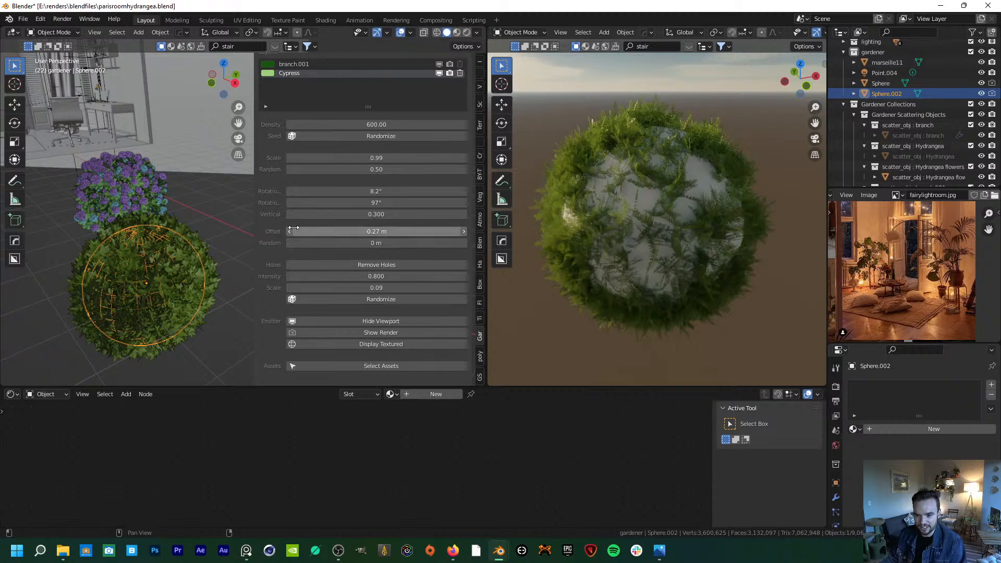
pyautogui.scroll(4, 420, 197)
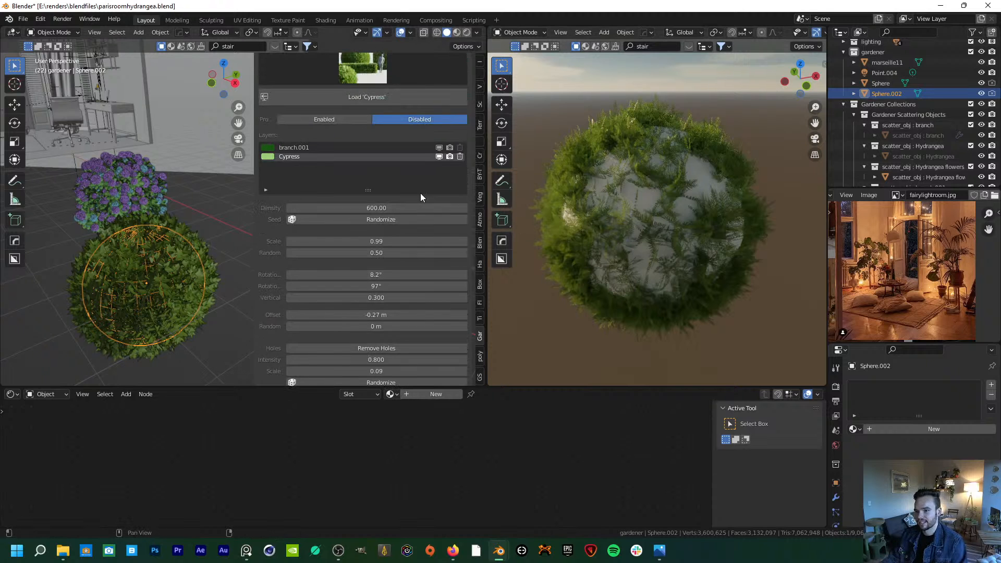
pyautogui.click(659, 550)
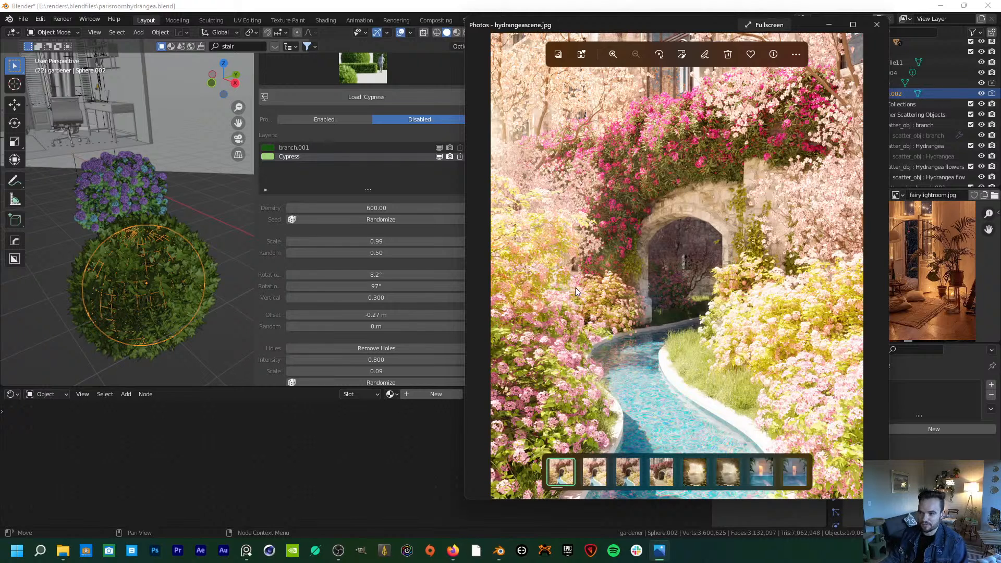
pyautogui.click(192, 231)
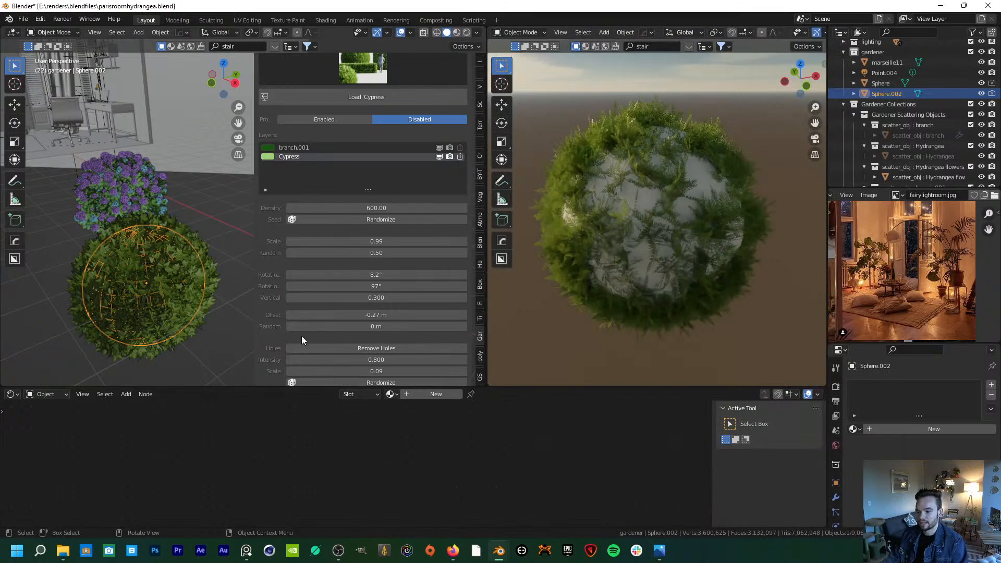
# - Switch to the reference board, look over all the floral facade, window, garden and staircase images, and return to Blender
pyautogui.click(244, 554)
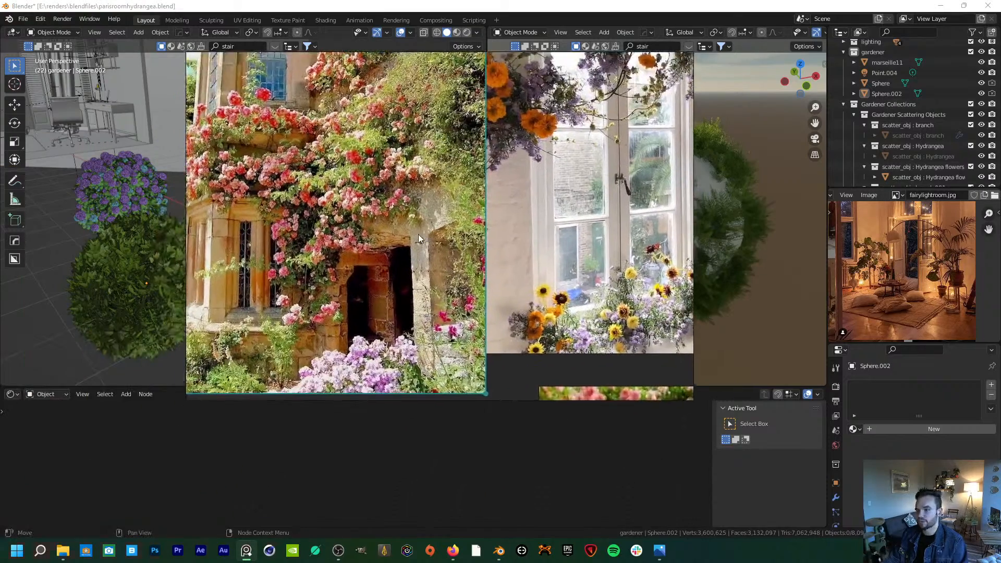
pyautogui.scroll(-5, 418, 234)
pyautogui.scroll(-1, 390, 220)
pyautogui.scroll(2, 515, 292)
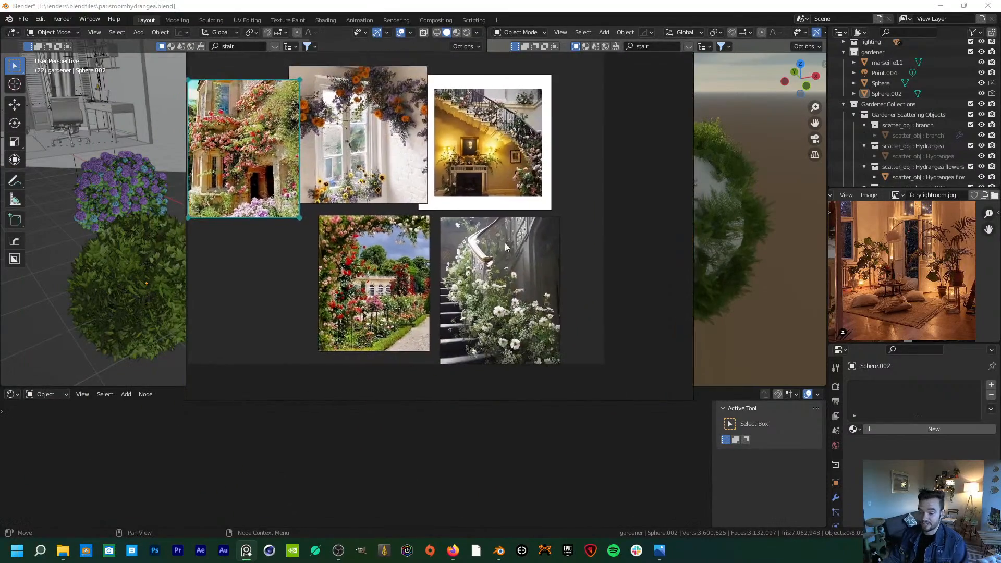
pyautogui.moveTo(502, 258); pyautogui.dragTo(478, 229, button='middle')
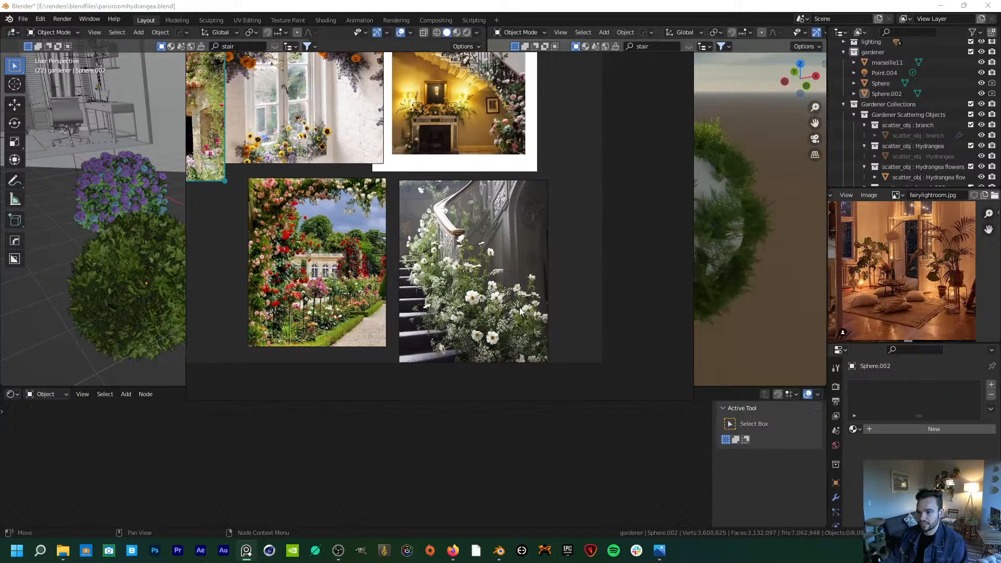
pyautogui.moveTo(460, 124); pyautogui.dragTo(463, 183, button='middle')
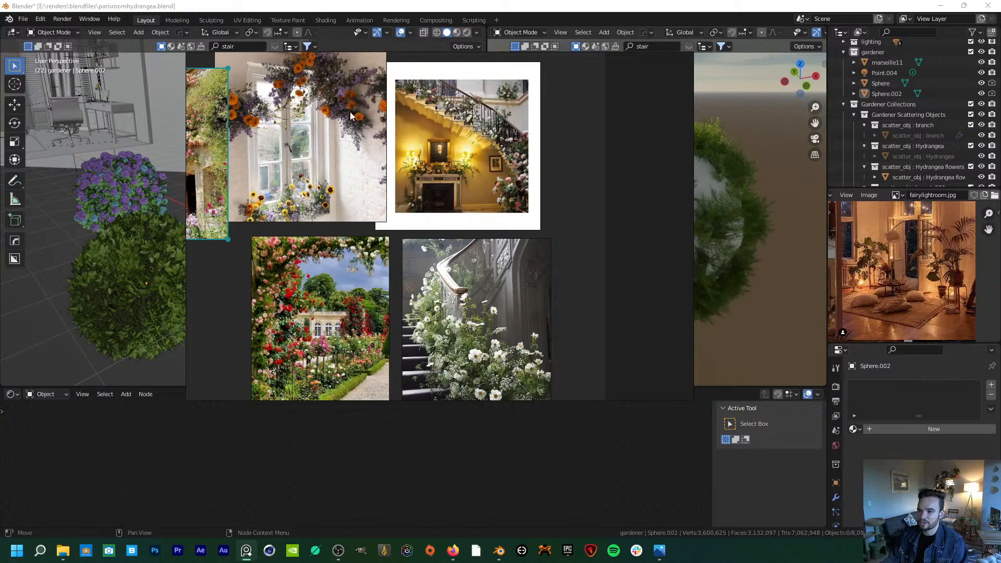
pyautogui.scroll(-3, 523, 140)
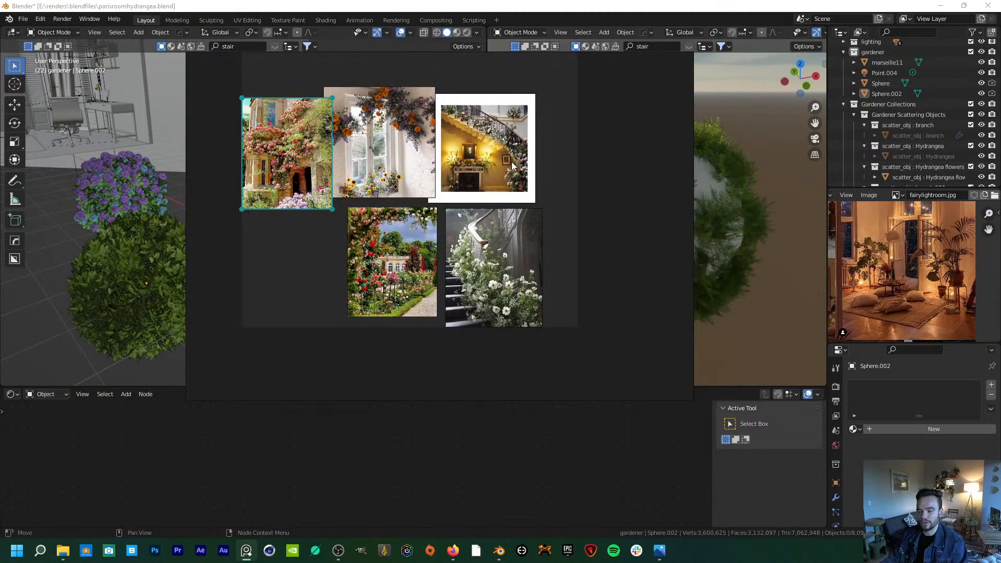
pyautogui.moveTo(362, 176); pyautogui.dragTo(374, 186, button='middle')
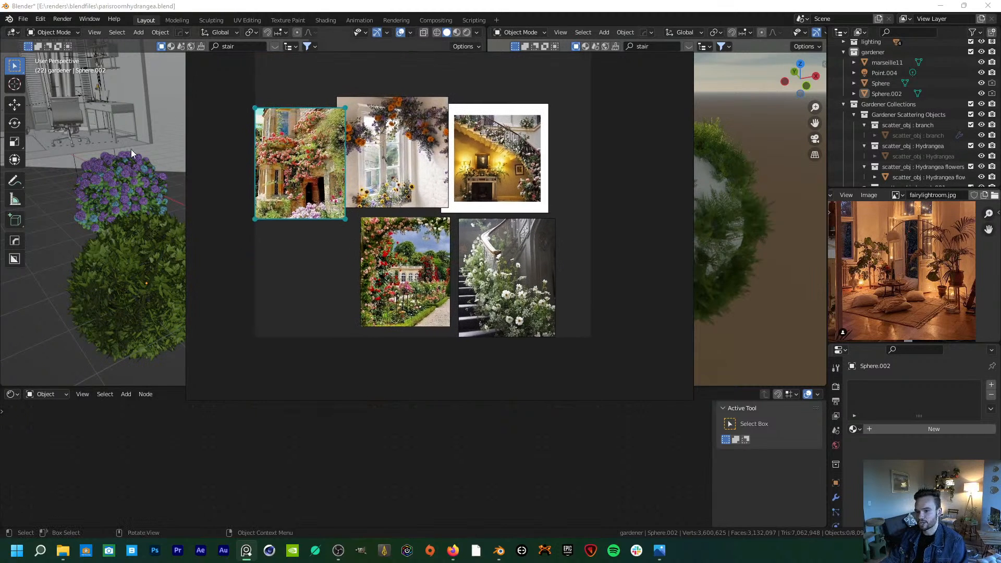
pyautogui.click(177, 198)
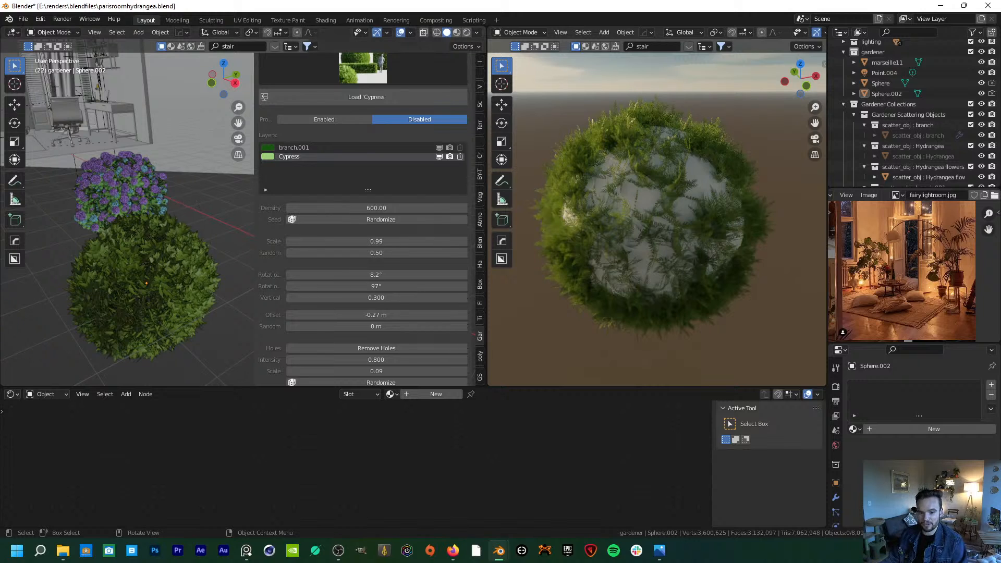
# - Inspect the bedroom in the rendered viewport and look through the scene's collections in the Outliner
pyautogui.scroll(-5, 198, 224)
pyautogui.moveTo(198, 223); pyautogui.dragTo(181, 224, button='middle')
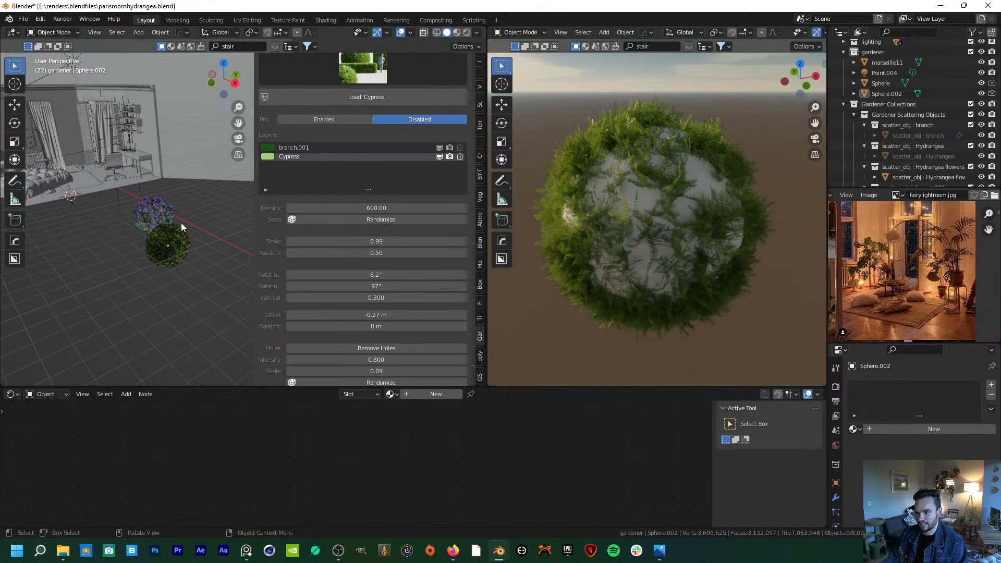
pyautogui.scroll(-8, 645, 198)
pyautogui.moveTo(642, 206); pyautogui.dragTo(620, 205, button='middle')
pyautogui.scroll(10, 620, 205)
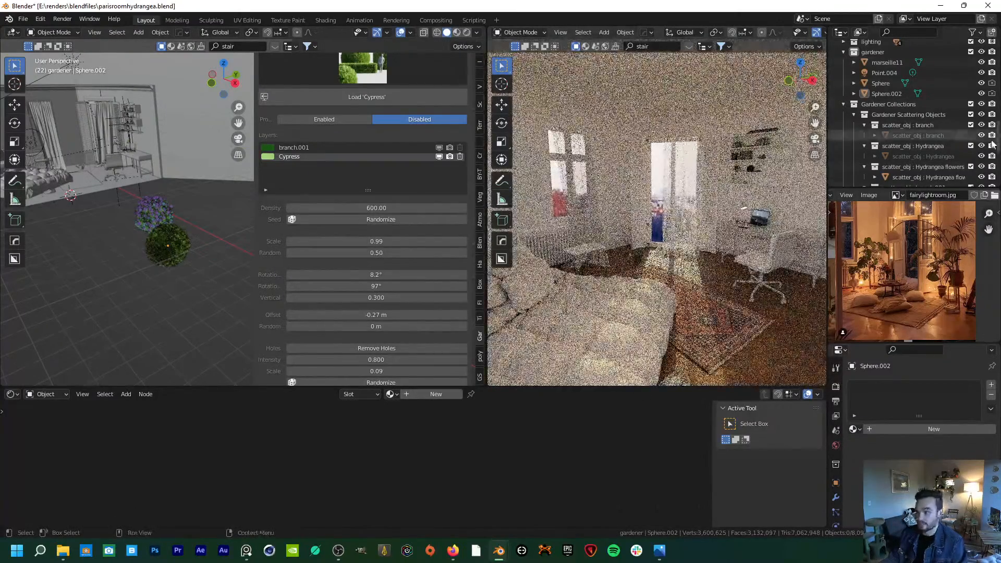
pyautogui.scroll(-5, 973, 141)
pyautogui.scroll(10, 959, 146)
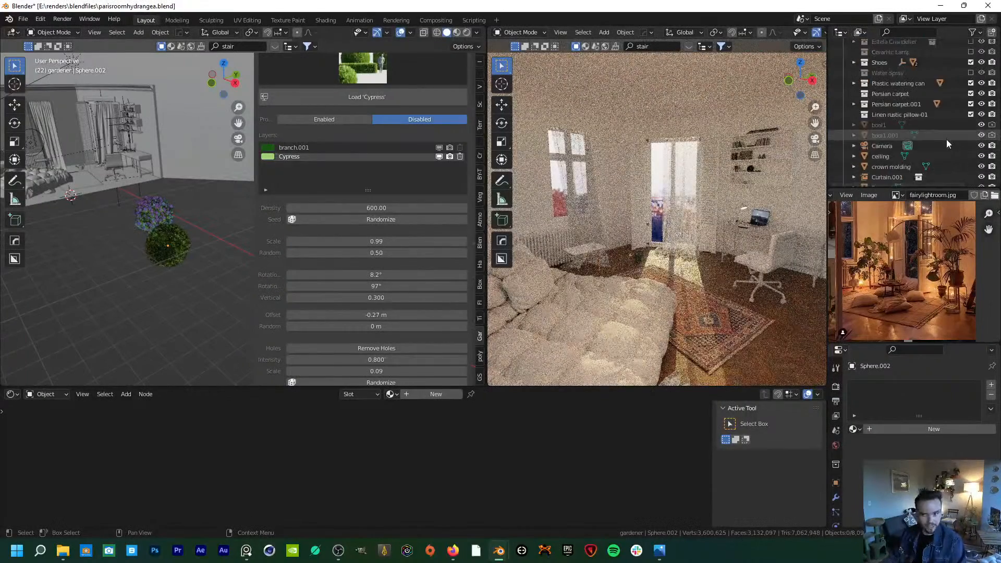
pyautogui.scroll(-10, 938, 134)
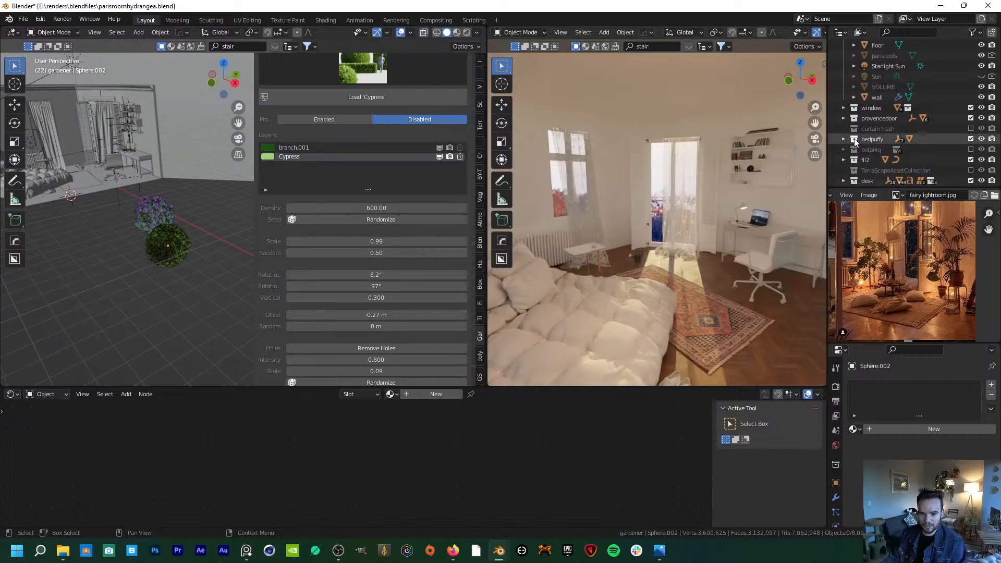
pyautogui.moveTo(712, 239); pyautogui.dragTo(709, 238, button='middle')
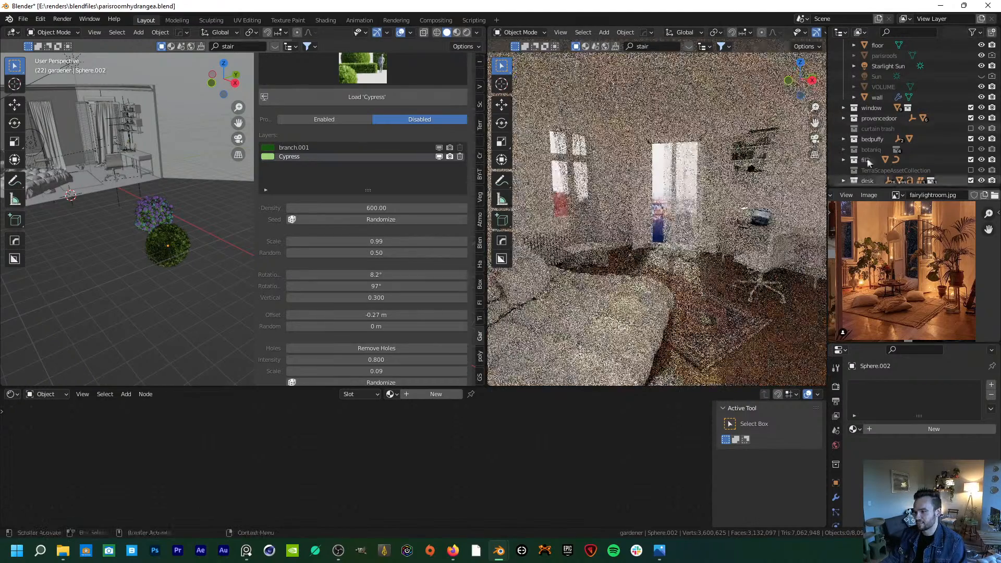
pyautogui.scroll(-2, 866, 162)
pyautogui.scroll(-5, 684, 255)
pyautogui.scroll(5, 684, 254)
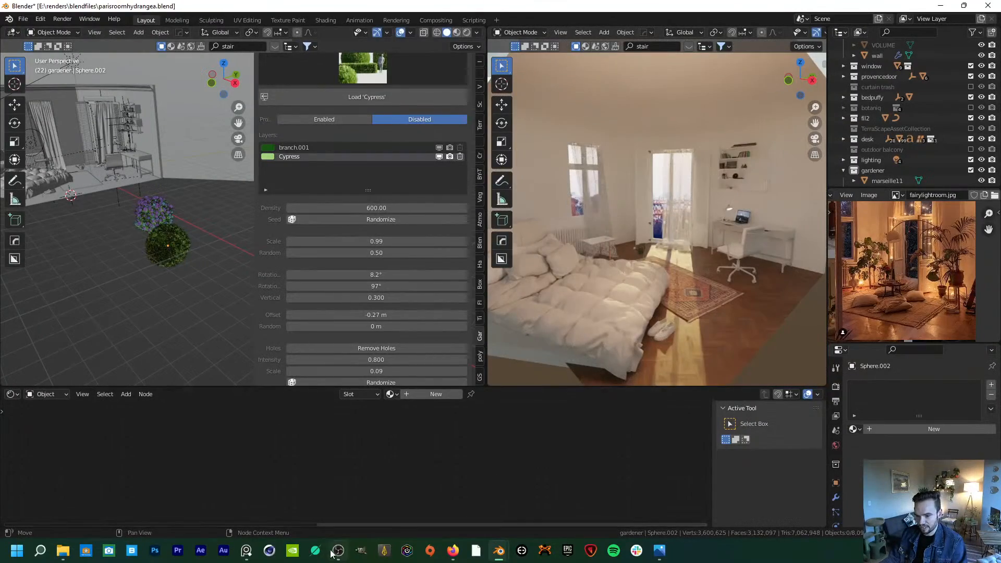
# - Switch to the reference board, examine the two flower-covered staircase images up close, and return to Blender
pyautogui.click(246, 550)
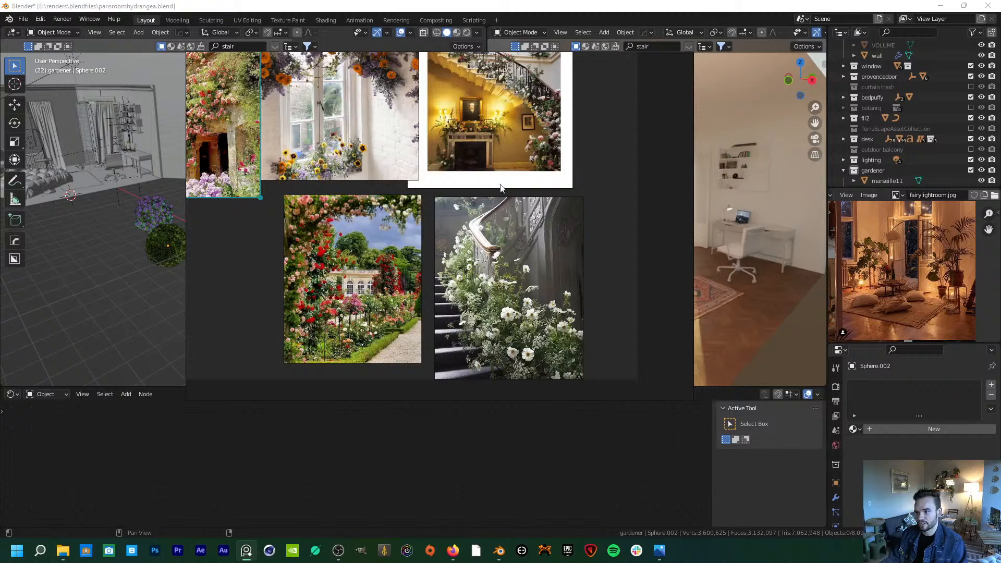
pyautogui.moveTo(505, 175); pyautogui.dragTo(463, 303, button='middle')
pyautogui.scroll(3, 485, 215)
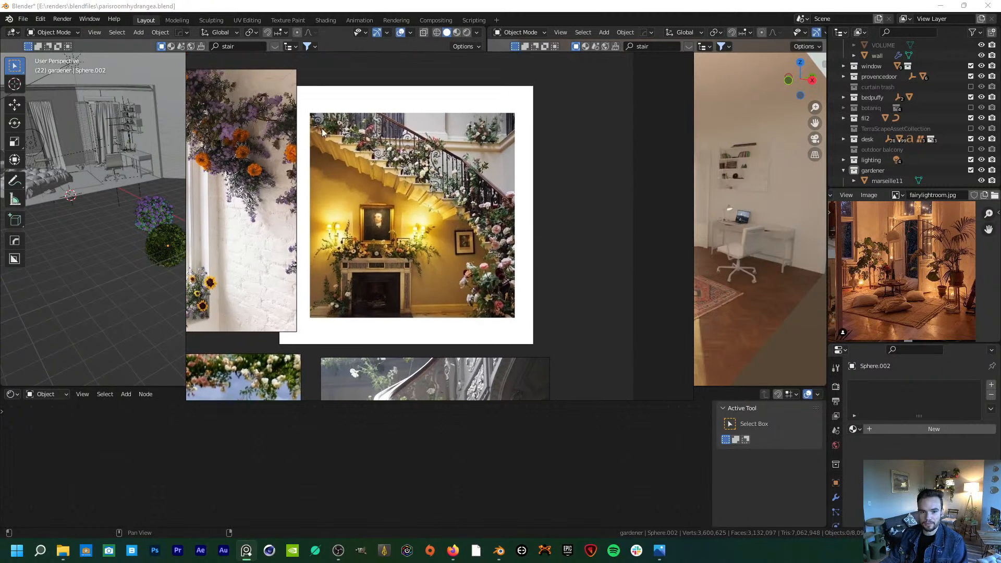
pyautogui.moveTo(378, 253); pyautogui.dragTo(518, 229, button='middle')
pyautogui.scroll(-4, 518, 229)
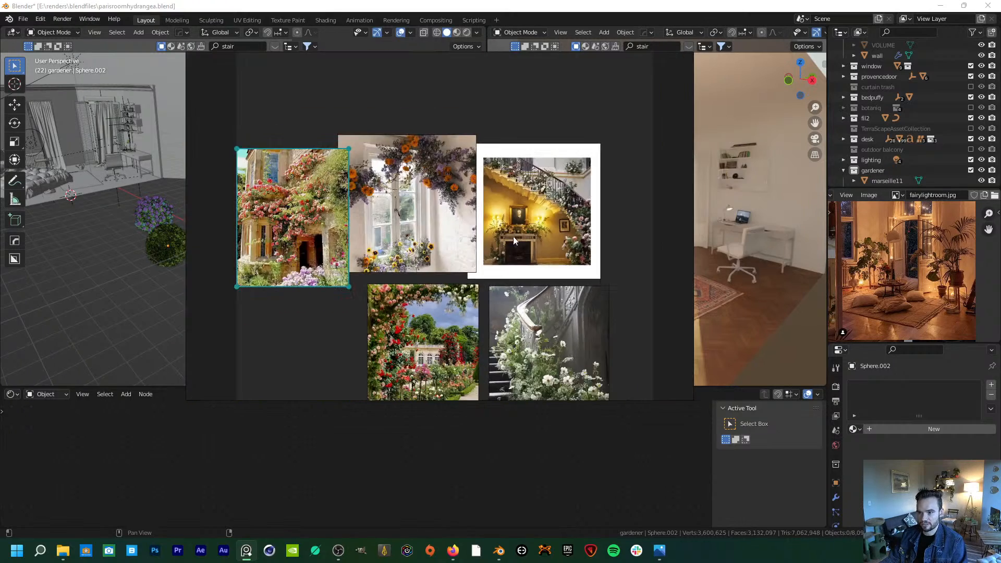
pyautogui.moveTo(524, 353); pyautogui.dragTo(457, 243, button='middle')
pyautogui.scroll(3, 456, 246)
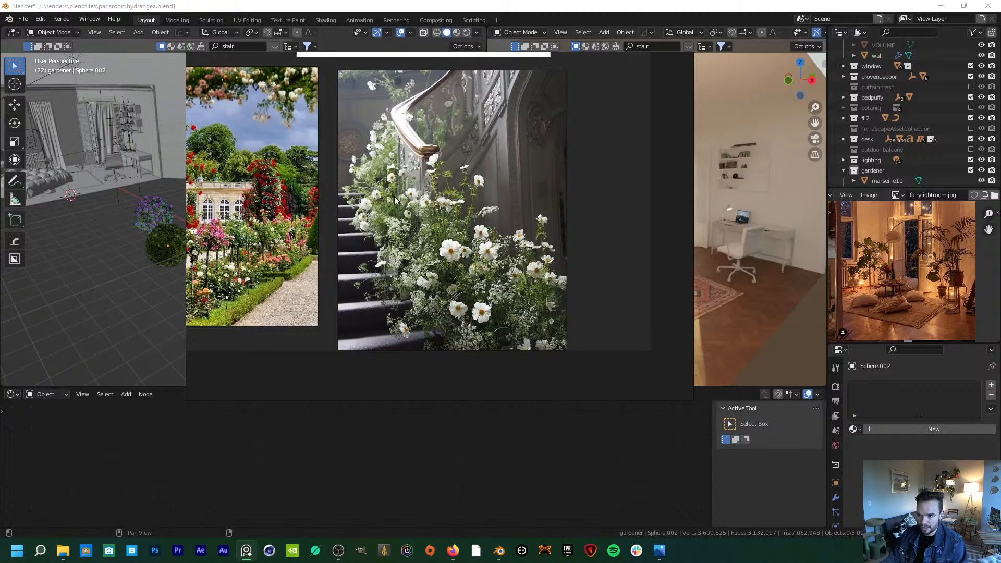
pyautogui.click(131, 295)
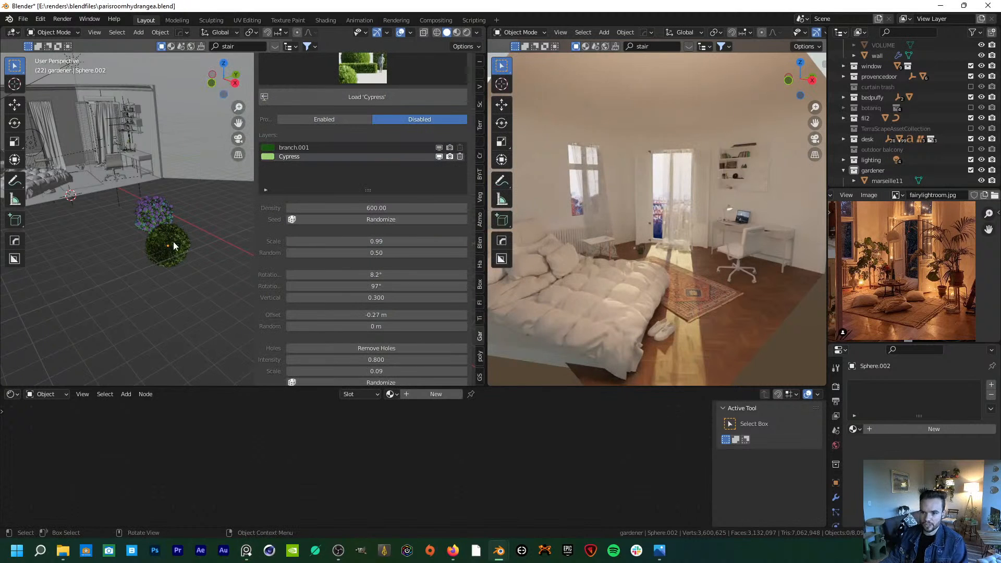
# - Search the BlenderKit models for "stair" and preview the Spiral Staircase (Modern) asset
pyautogui.moveTo(176, 247); pyautogui.dragTo(180, 221, button='middle')
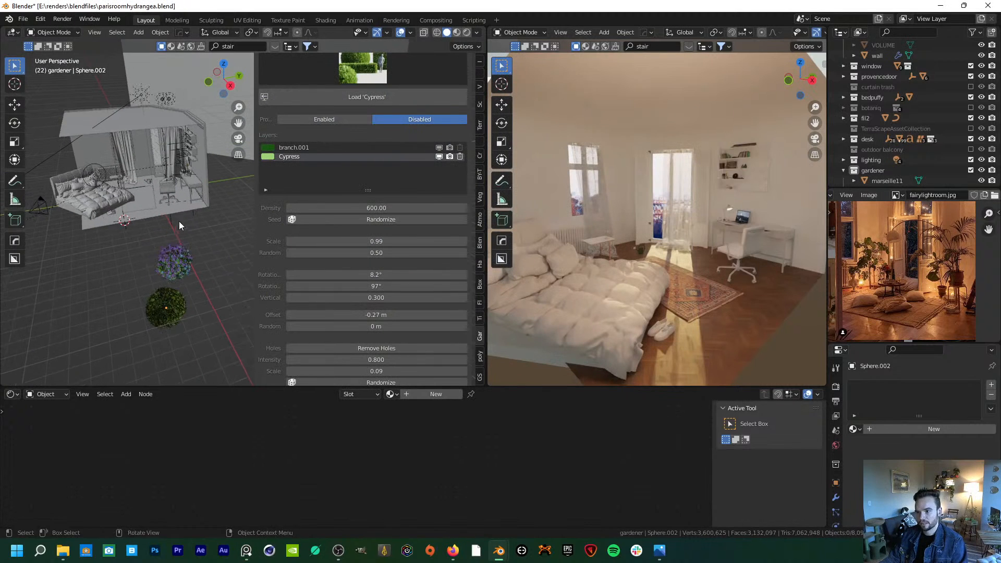
pyautogui.click(479, 242)
pyautogui.click(329, 239)
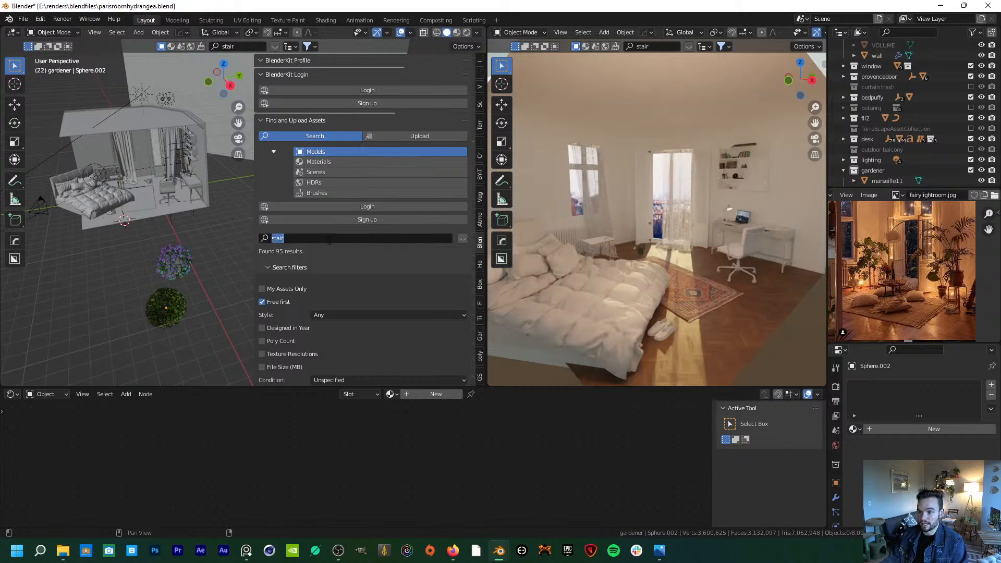
pyautogui.press('Return')
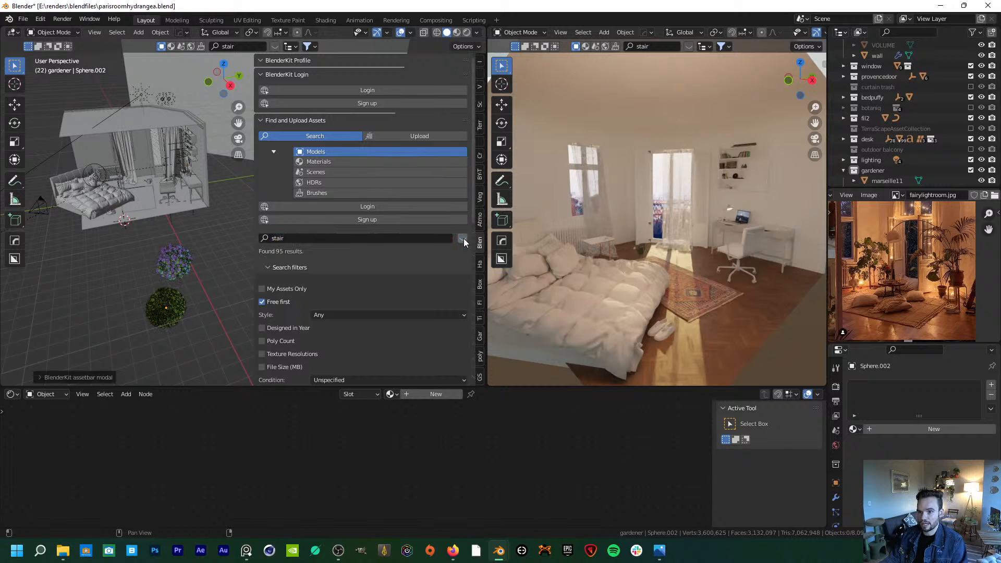
pyautogui.click(357, 237)
pyautogui.press('Return')
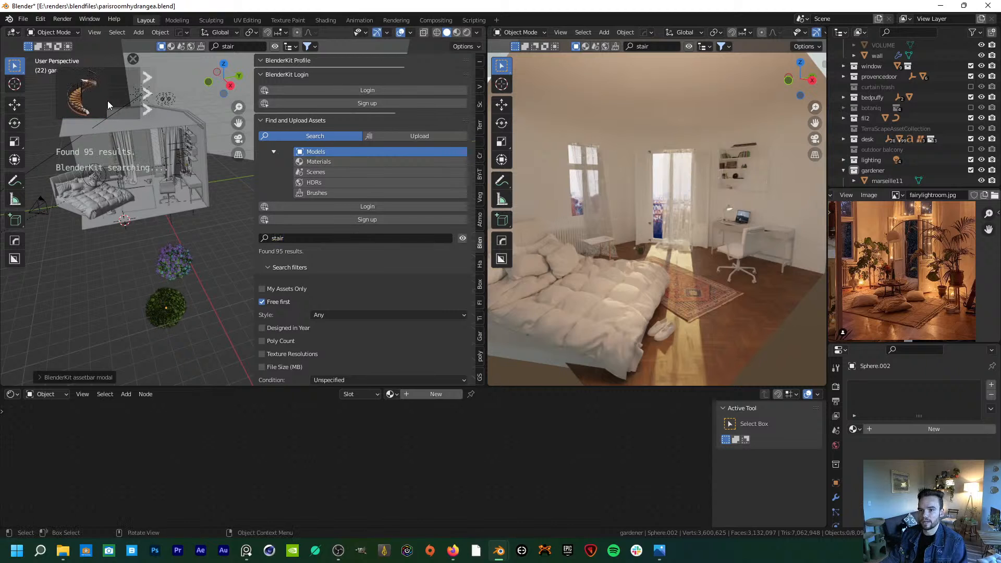
pyautogui.moveTo(77, 104)
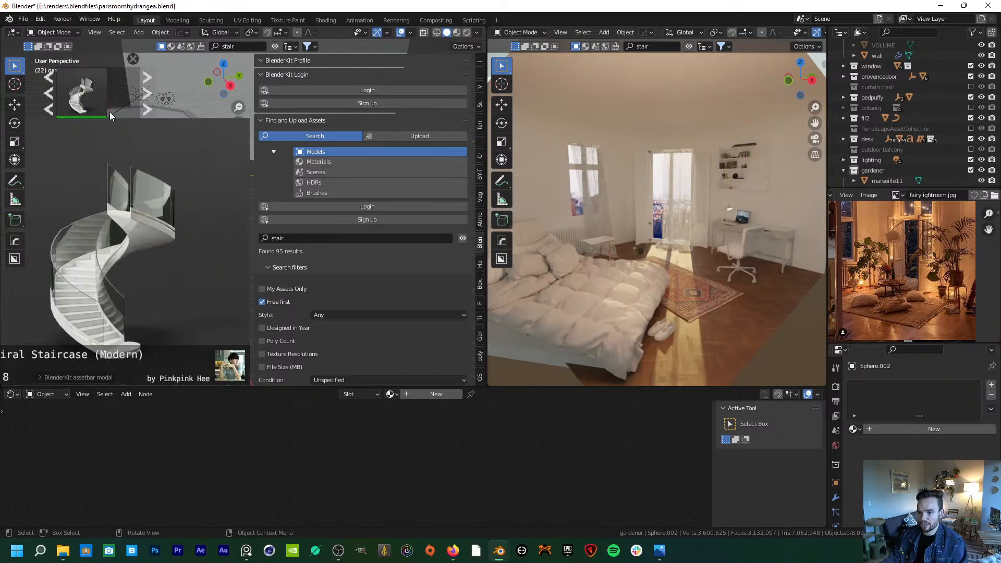
pyautogui.scroll(-1, 262, 270)
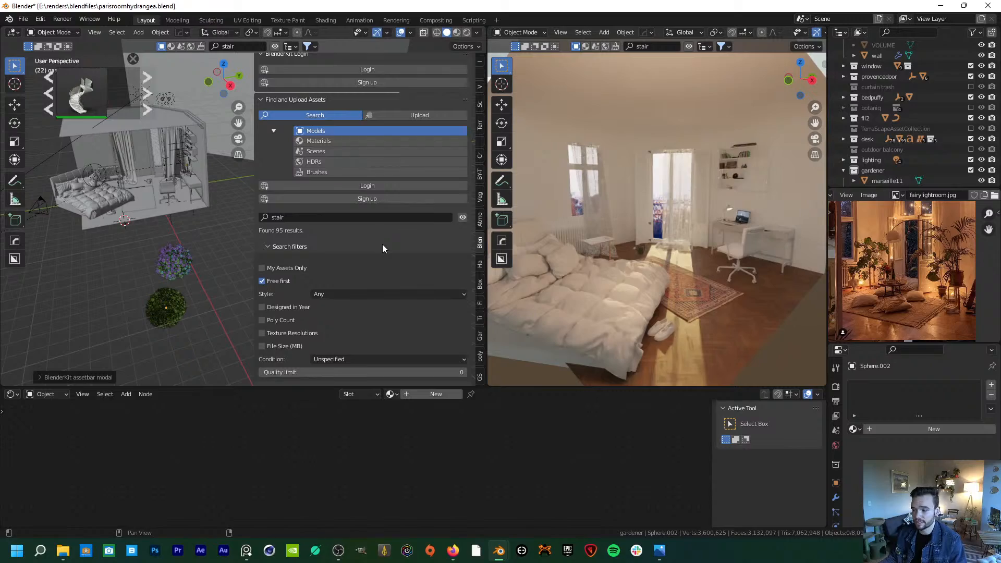
# - Examine the decorated wall shelves above the desk up close in the rendered bedroom view
pyautogui.scroll(3, 736, 205)
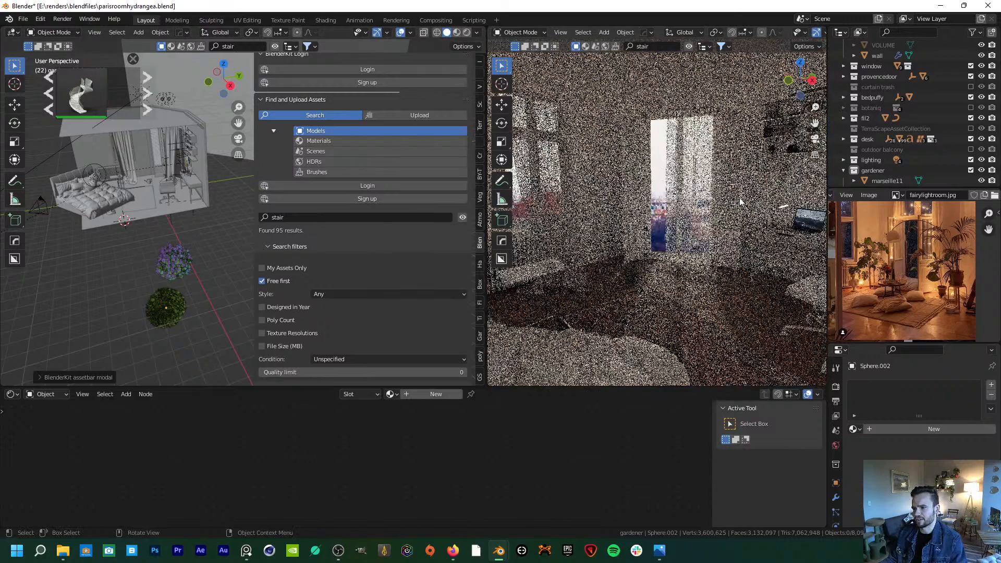
pyautogui.keyDown('shift'); pyautogui.moveTo(735, 204); pyautogui.dragTo(686, 159, button='middle'); pyautogui.keyUp('shift')
pyautogui.scroll(3, 693, 222)
pyautogui.scroll(-5, 686, 159)
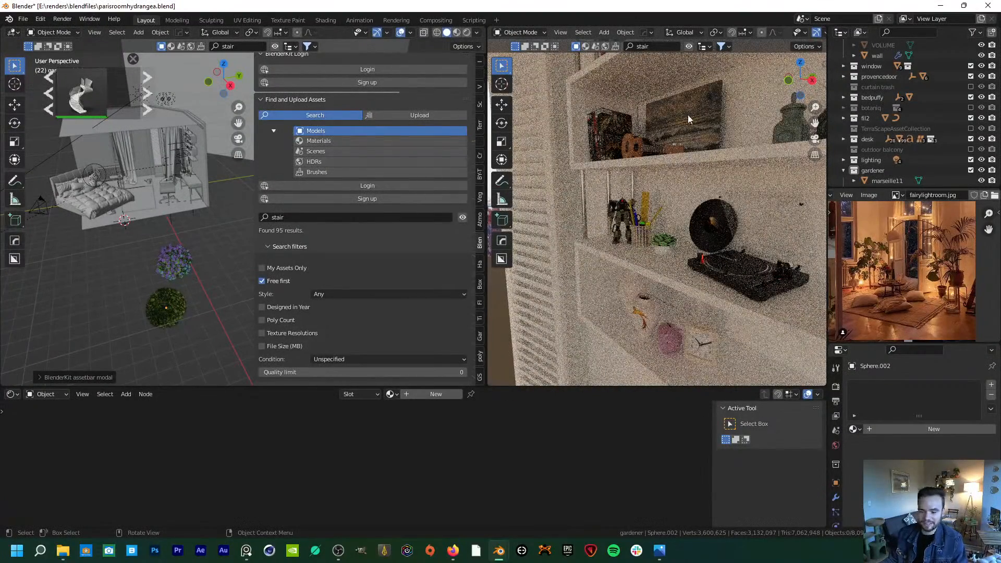
pyautogui.scroll(-8, 638, 238)
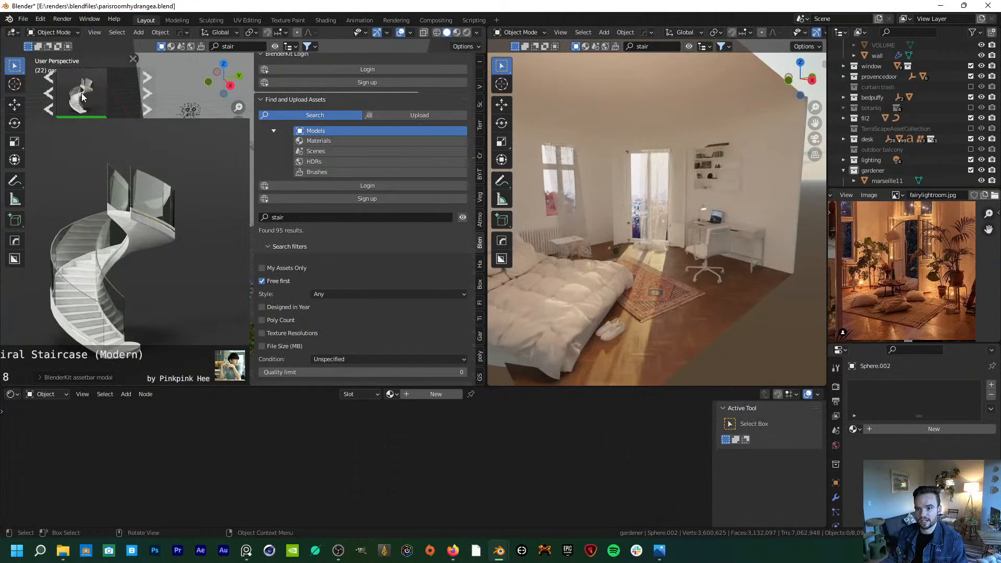
# - Place the Spiral Staircase (Modern) model in the bedroom and move the whole staircase along X out of the room, near the flower sphere
pyautogui.moveTo(83, 96); pyautogui.dragTo(107, 151)
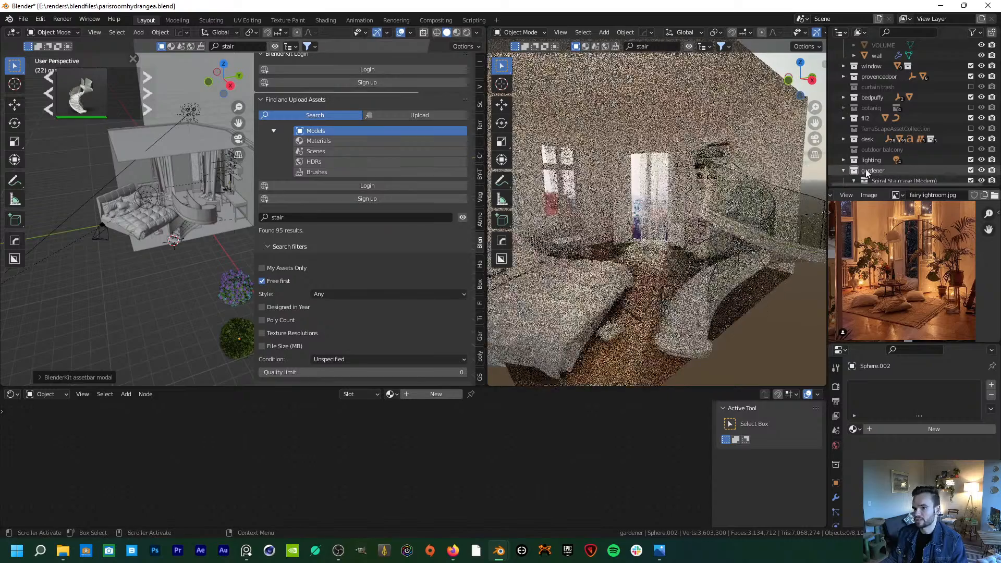
pyautogui.moveTo(184, 232); pyautogui.dragTo(184, 223, button='middle')
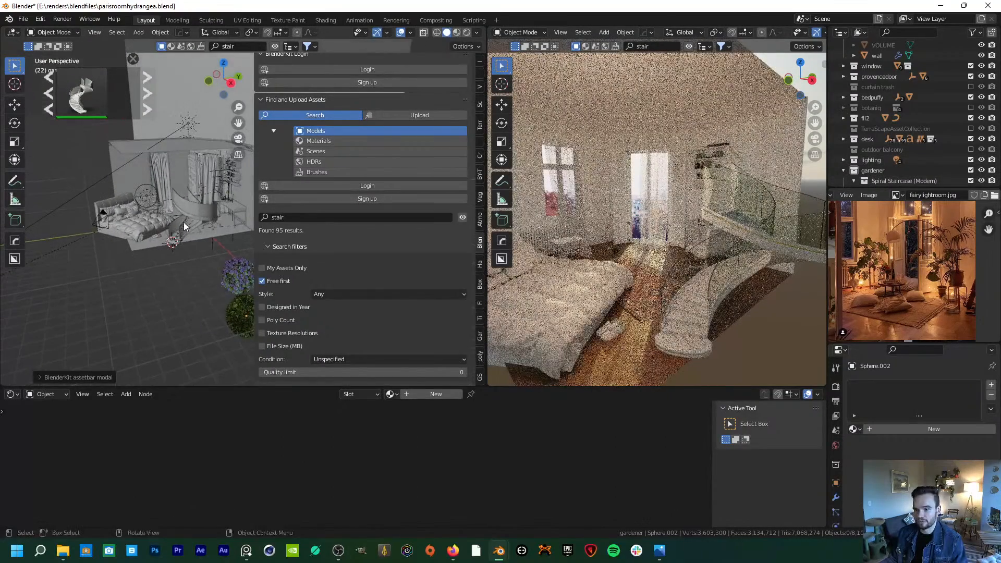
pyautogui.click(184, 226)
pyautogui.scroll(-3, 953, 139)
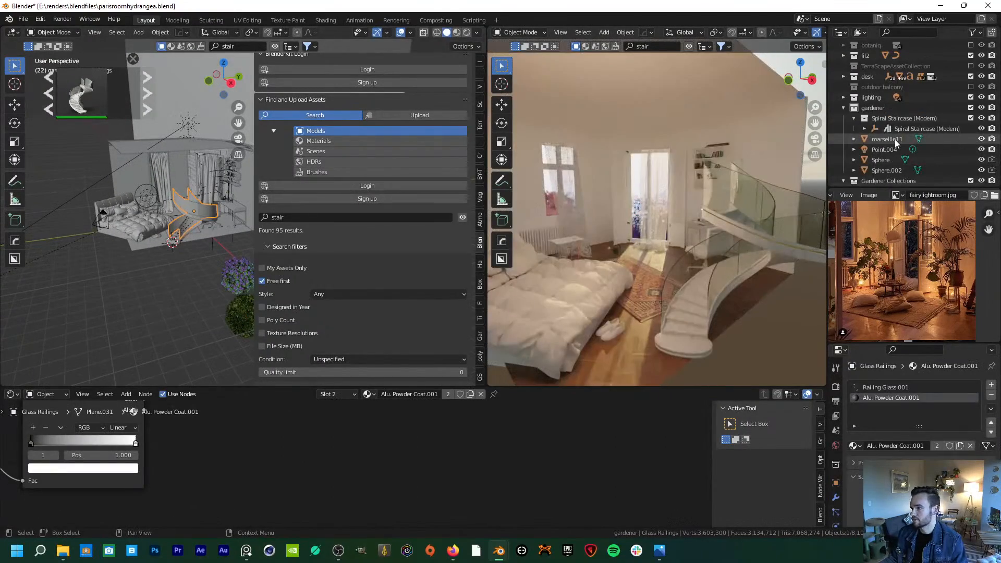
pyautogui.click(908, 129)
pyautogui.scroll(3, 192, 235)
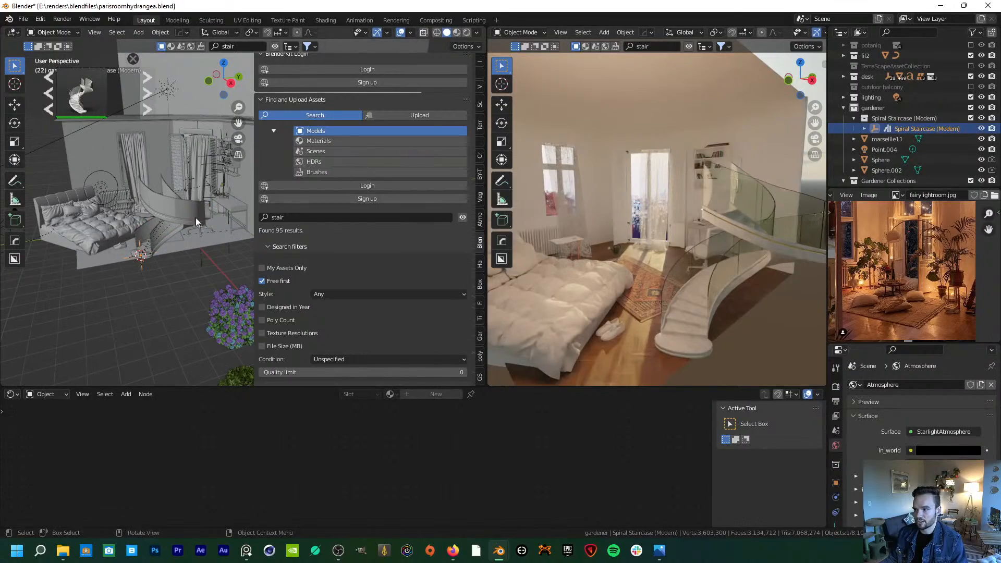
pyautogui.scroll(-3, 749, 257)
pyautogui.moveTo(741, 269); pyautogui.dragTo(649, 244, button='middle')
pyautogui.press('g')
pyautogui.press('x')
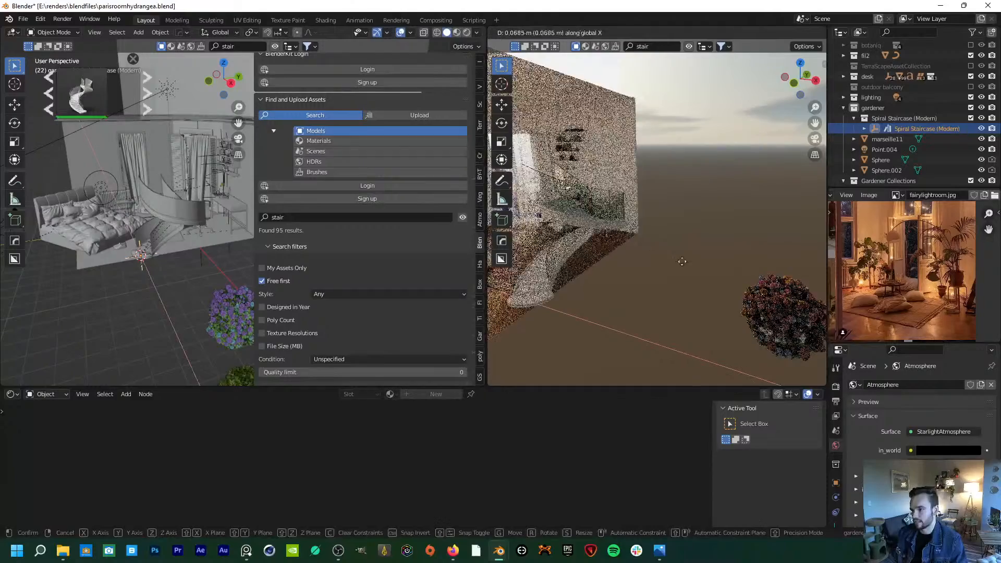
pyautogui.click(733, 296)
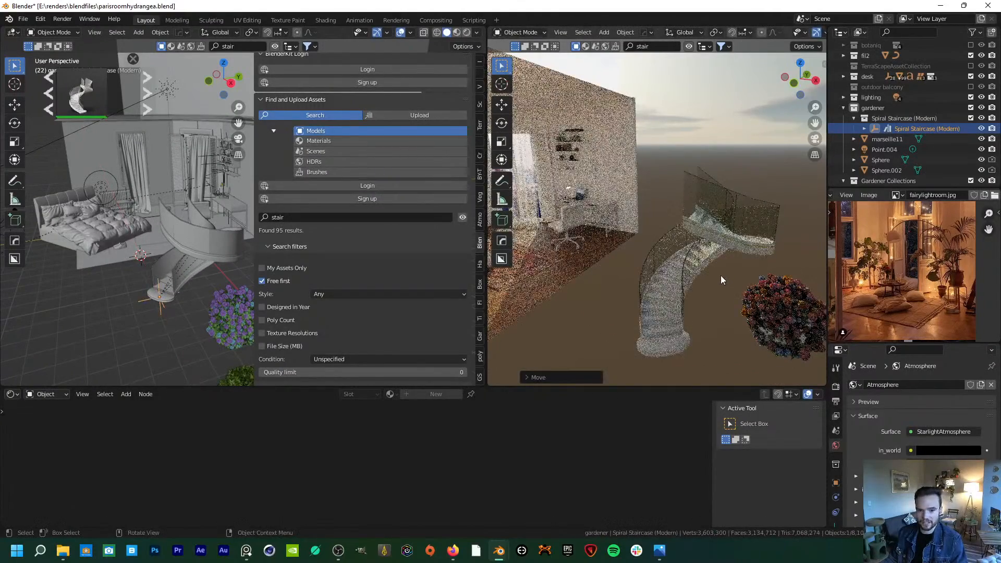
# - Enter Edit Mode on the staircase's Railing Handrail and select the edge loop running lengthwise along one handrail
pyautogui.moveTo(714, 267); pyautogui.dragTo(683, 218, button='middle')
pyautogui.scroll(3, 674, 229)
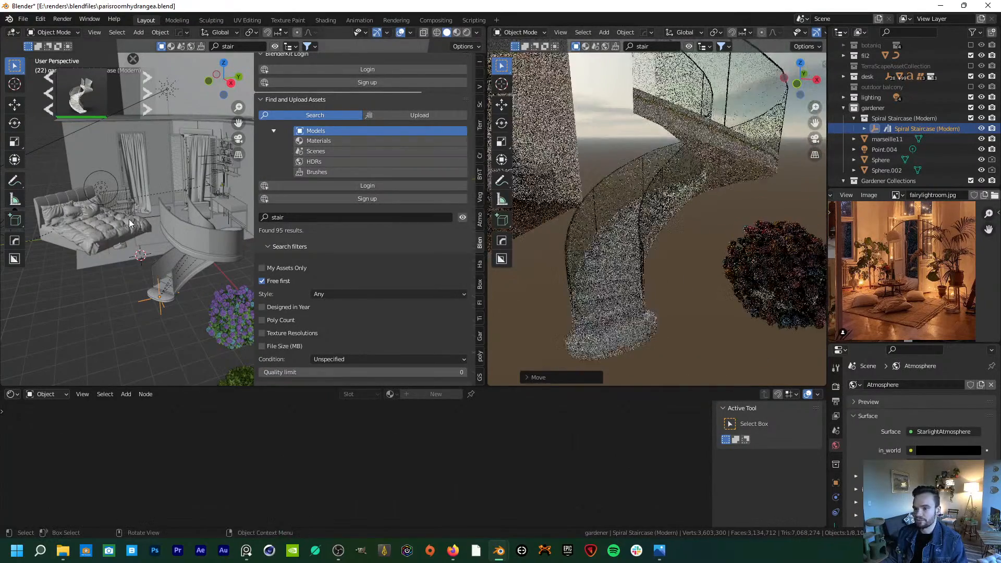
pyautogui.moveTo(129, 219); pyautogui.dragTo(171, 218, button='middle')
pyautogui.scroll(2, 201, 230)
pyautogui.scroll(2, 138, 193)
pyautogui.click(149, 196)
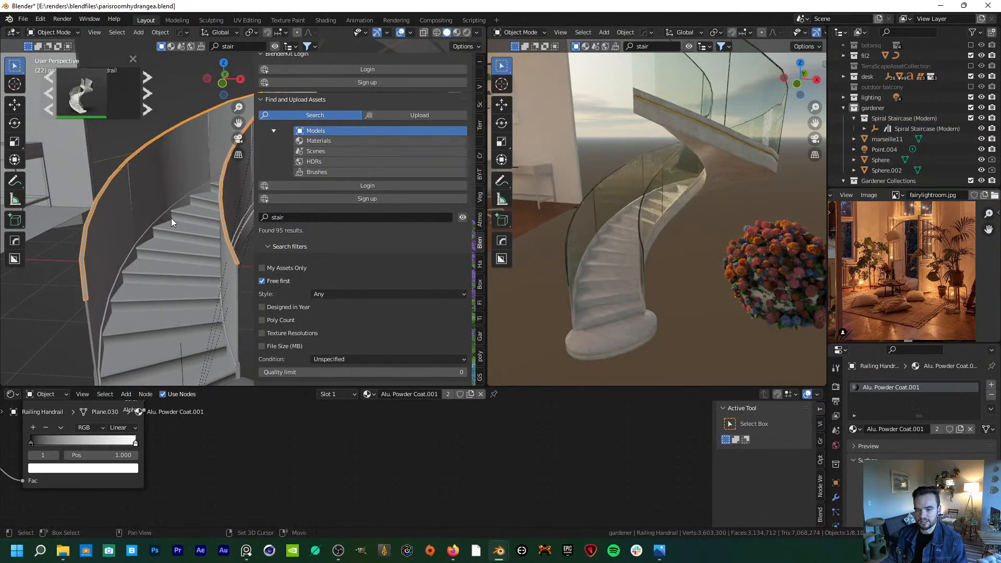
pyautogui.press('Tab')
pyautogui.scroll(2, 135, 249)
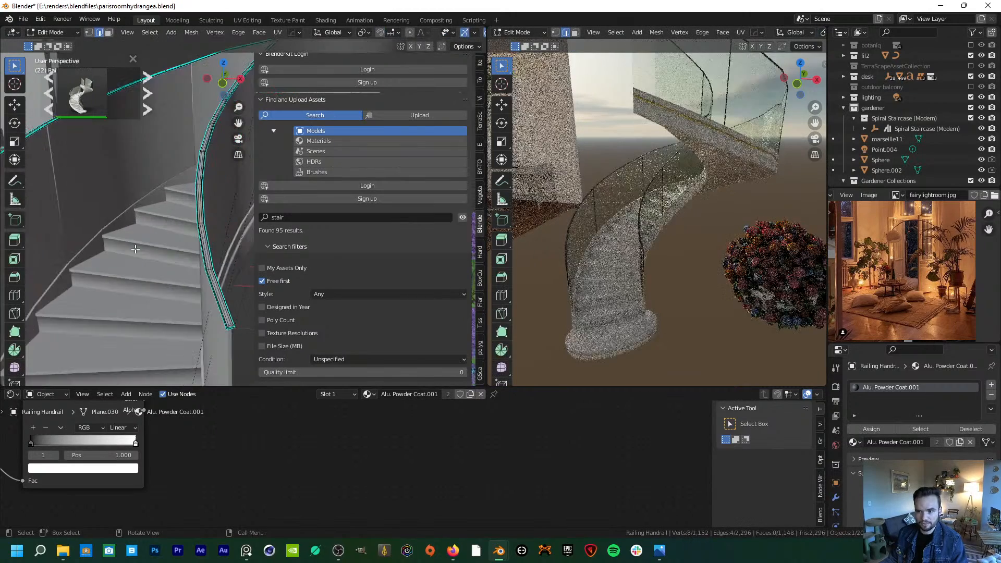
pyautogui.moveTo(135, 249); pyautogui.dragTo(178, 237, button='middle')
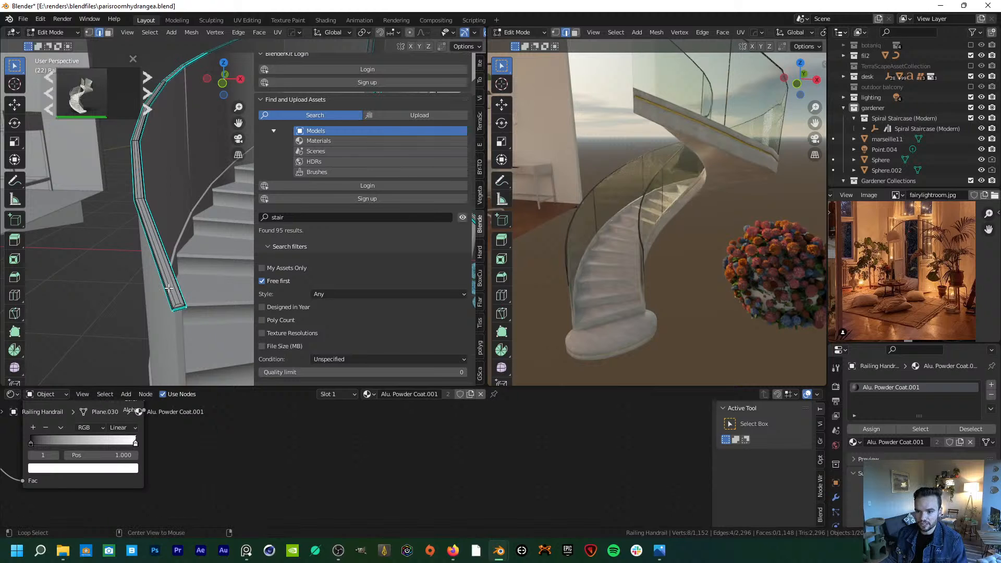
pyautogui.keyDown('alt'); pyautogui.click(168, 288); pyautogui.keyUp('alt')
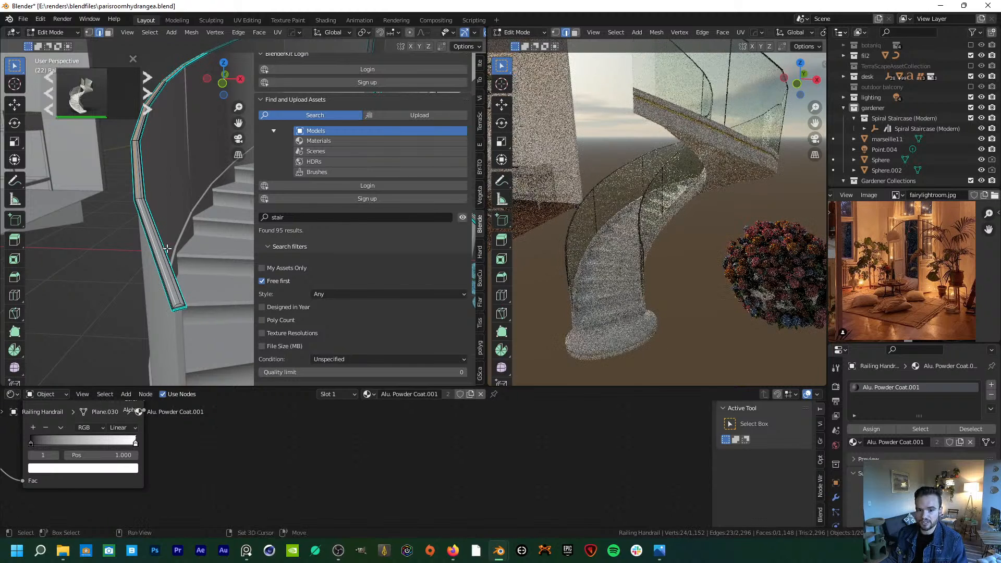
# - Duplicate the selected handrail edges in place, separate them into their own object, and make that object active in Object Mode
pyautogui.keyDown('shift'); pyautogui.moveTo(163, 135); pyautogui.dragTo(208, 216, button='middle'); pyautogui.keyUp('shift')
pyautogui.scroll(5, 152, 292)
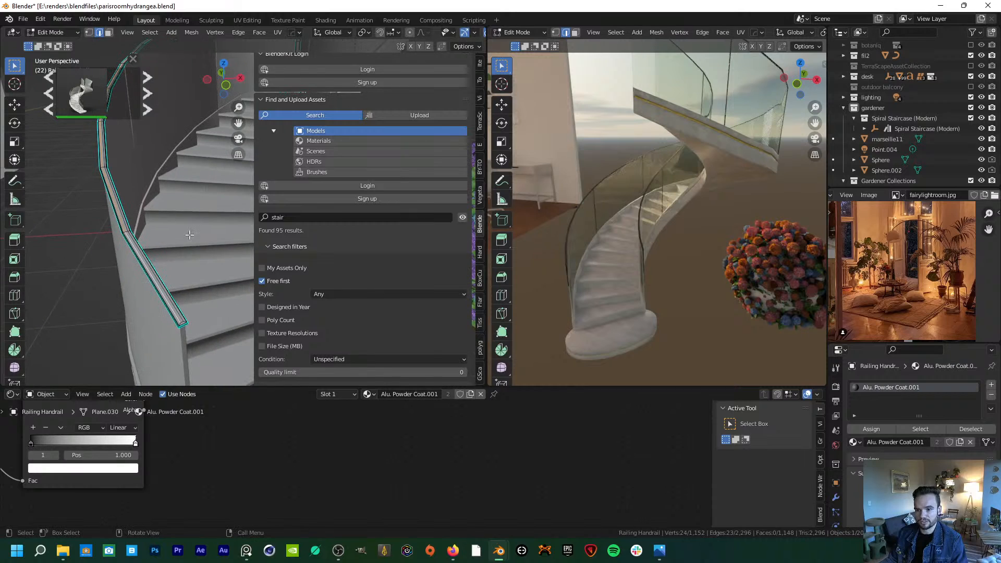
pyautogui.hotkey('shift', 'd')
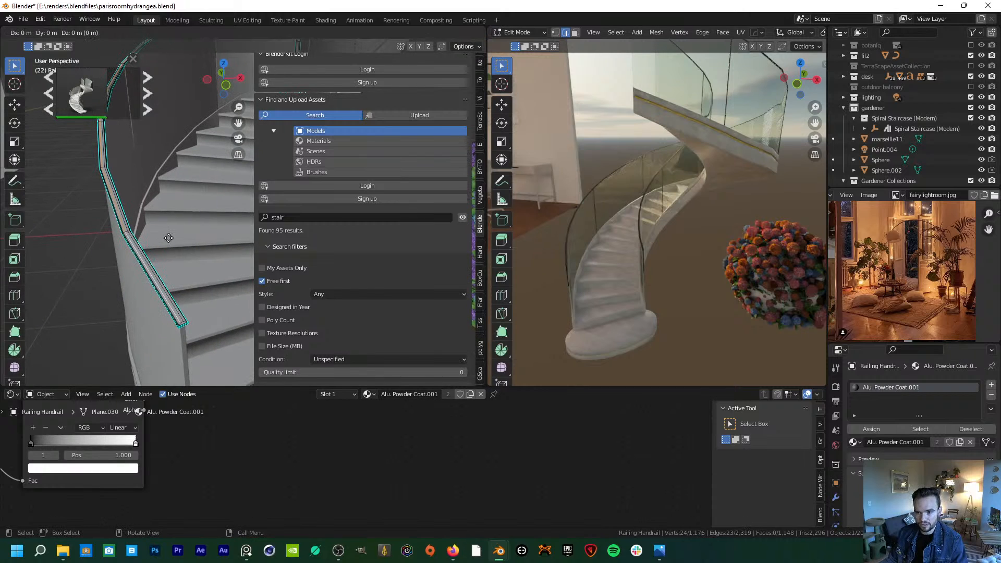
pyautogui.rightClick(169, 238)
pyautogui.press('p')
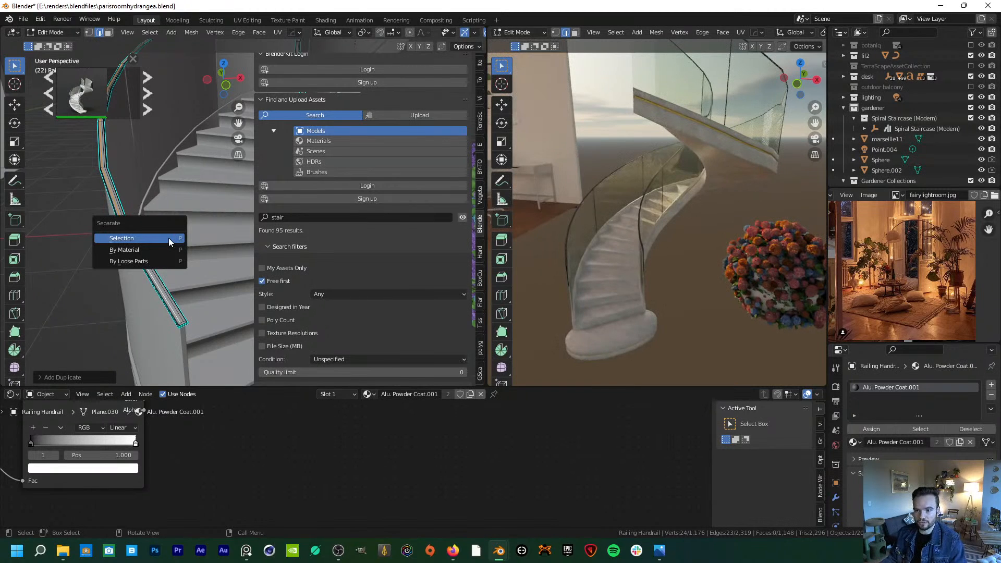
pyautogui.click(168, 238)
pyautogui.click(864, 128)
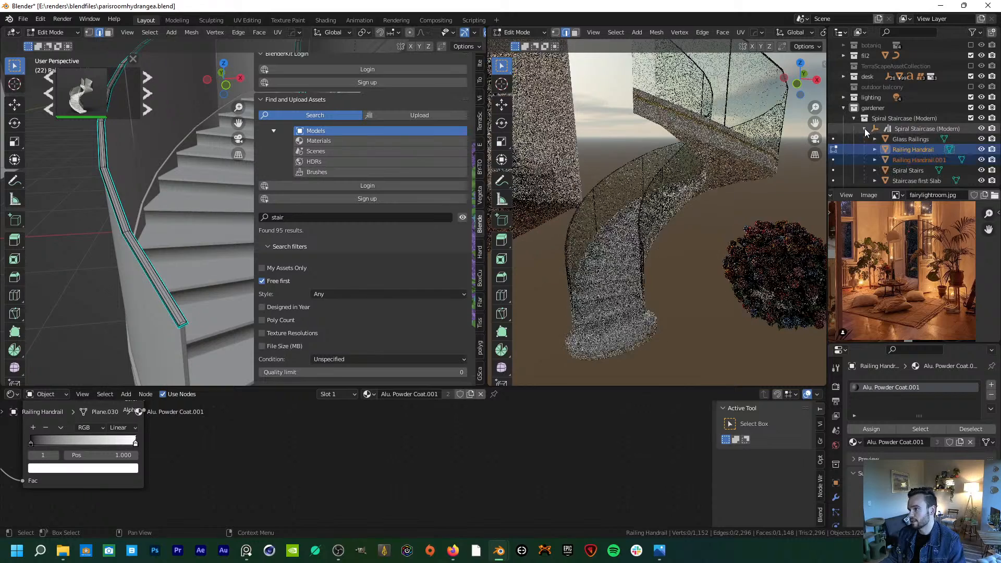
pyautogui.click(917, 159)
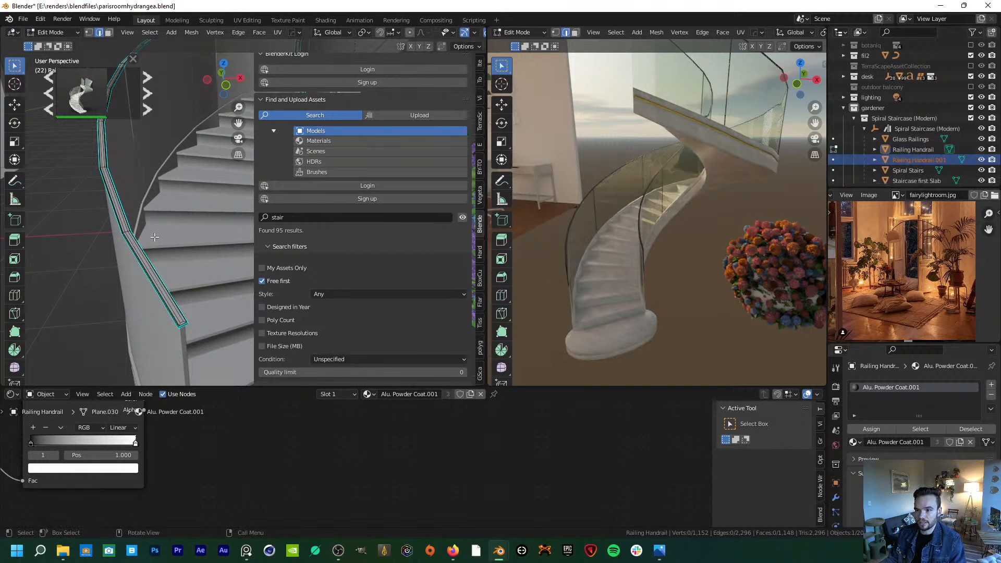
pyautogui.press('Tab')
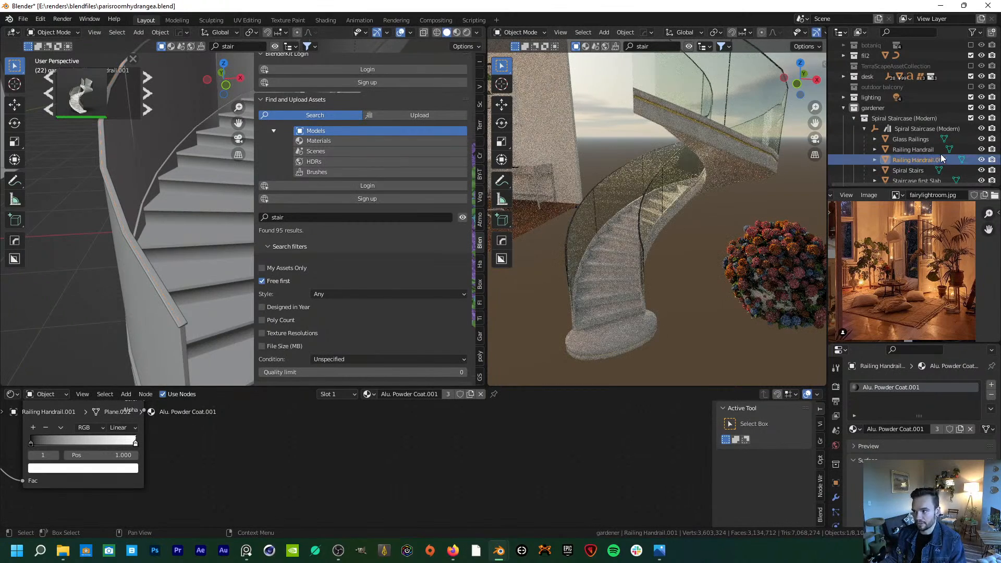
# - Close the BlenderKit asset bar and convert the separated handrail edge object to a curve
pyautogui.click(132, 56)
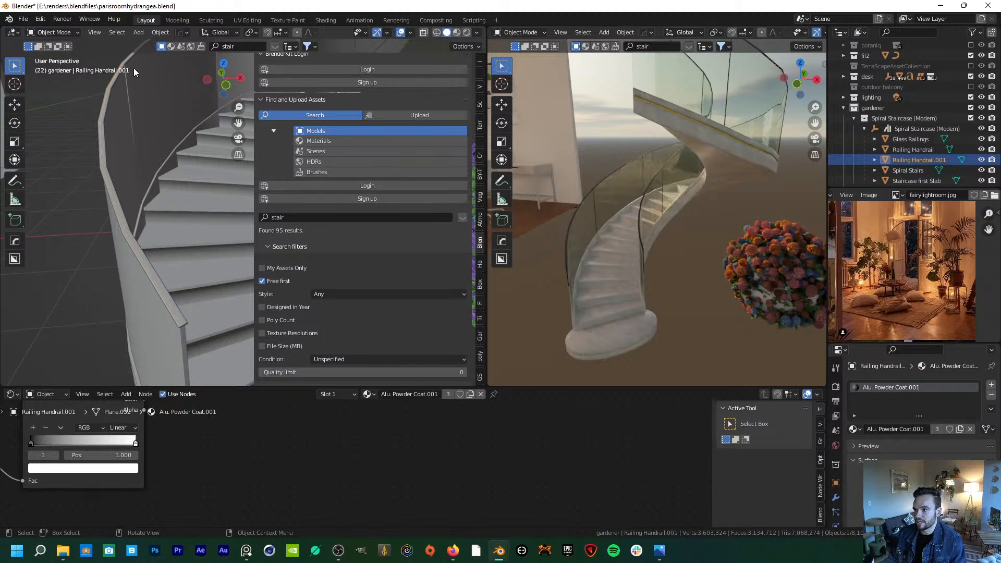
pyautogui.click(153, 32)
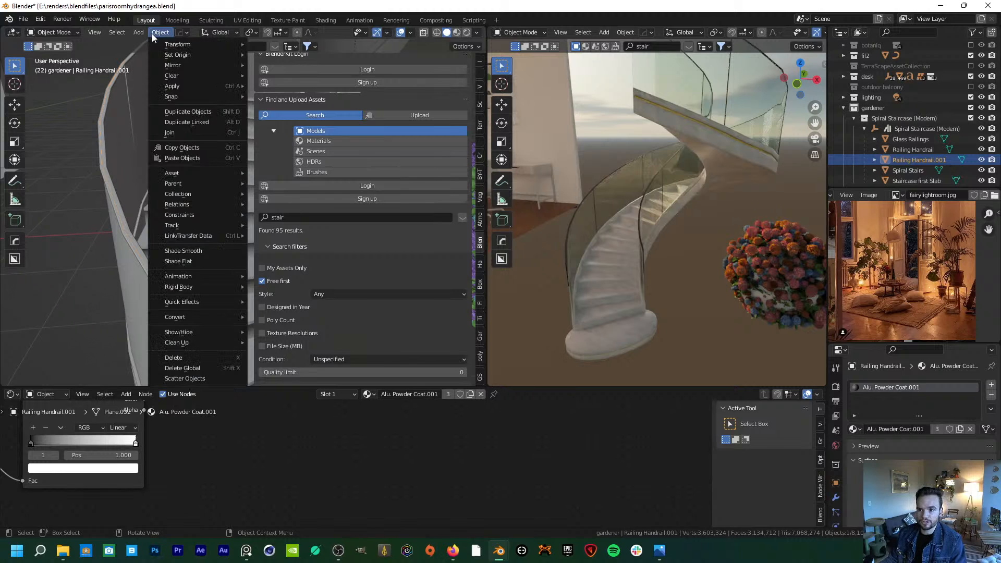
pyautogui.moveTo(202, 322)
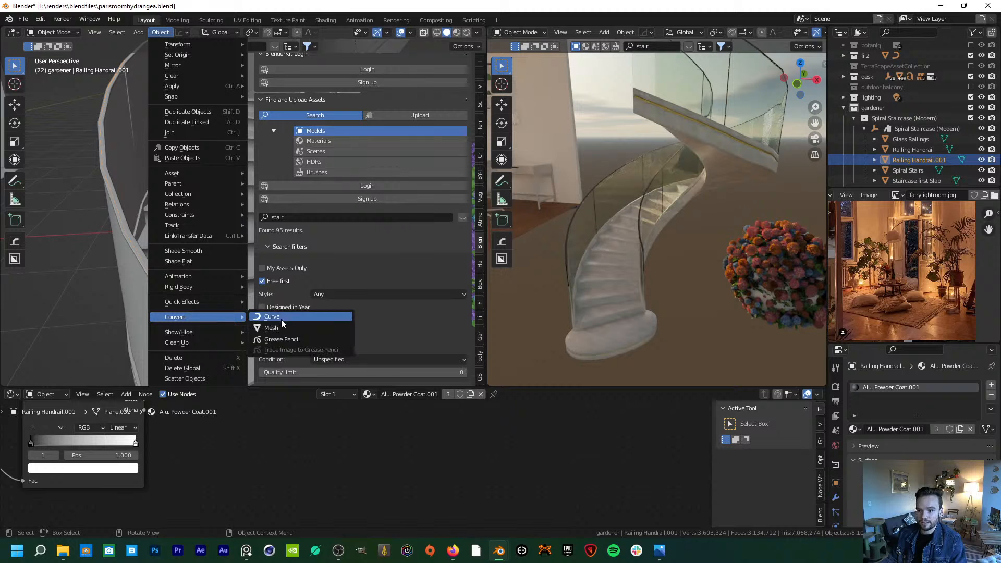
pyautogui.click(286, 317)
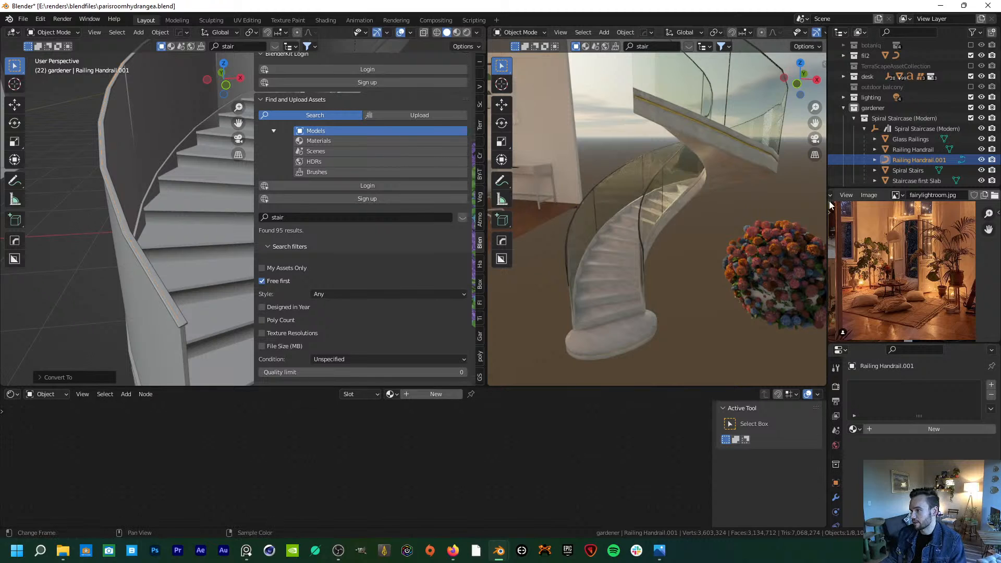
# - Enlarge the properties area and give the handrail curve a round bevel with a depth of 0.08 m
pyautogui.moveTo(829, 344); pyautogui.dragTo(845, 250)
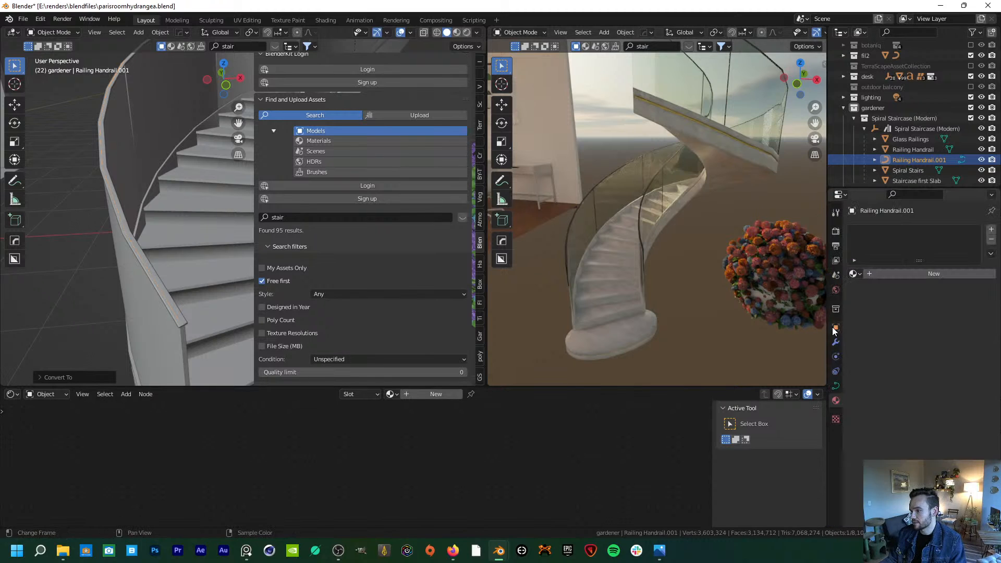
pyautogui.click(835, 386)
pyautogui.scroll(-6, 880, 324)
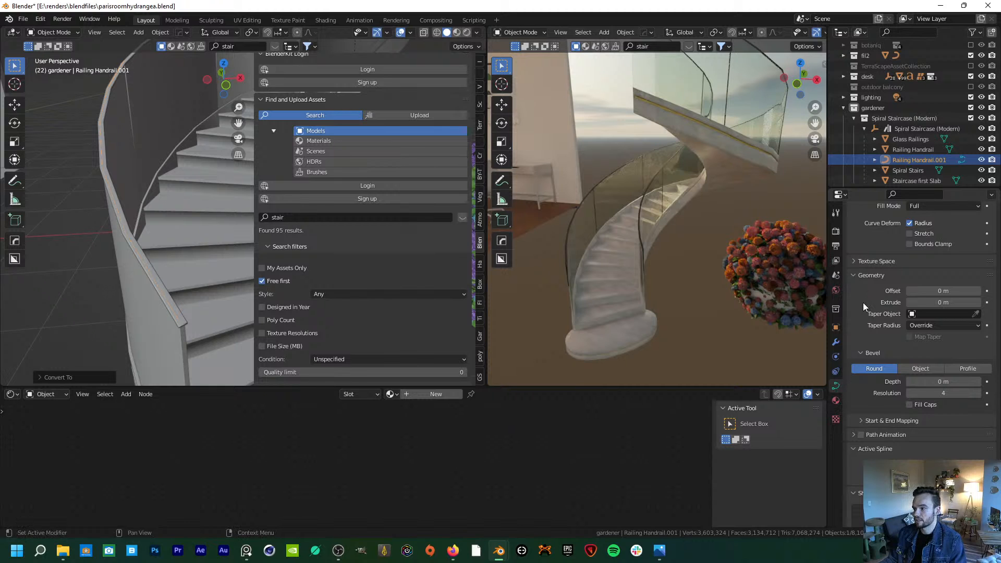
pyautogui.scroll(-4, 161, 250)
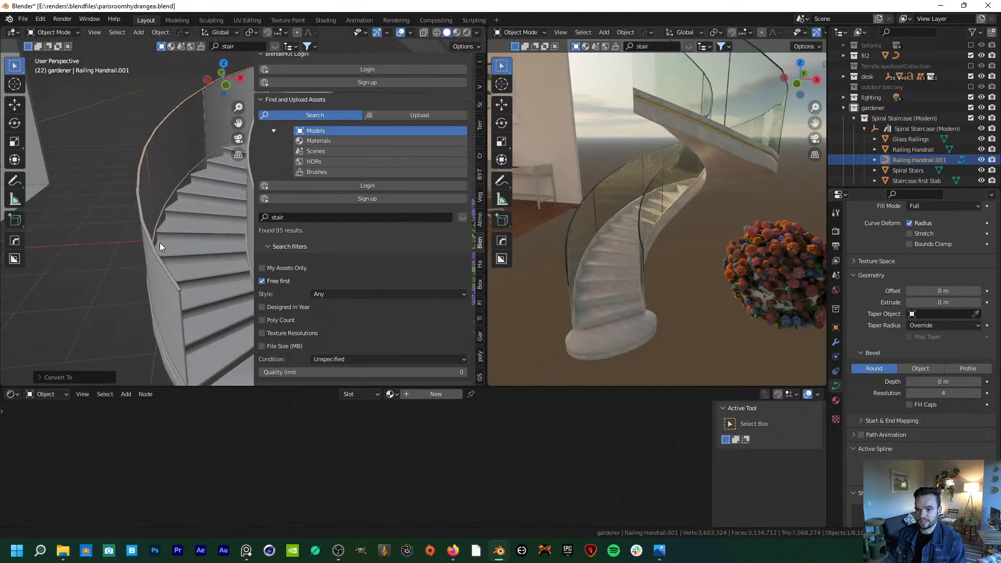
pyautogui.scroll(-1, 172, 245)
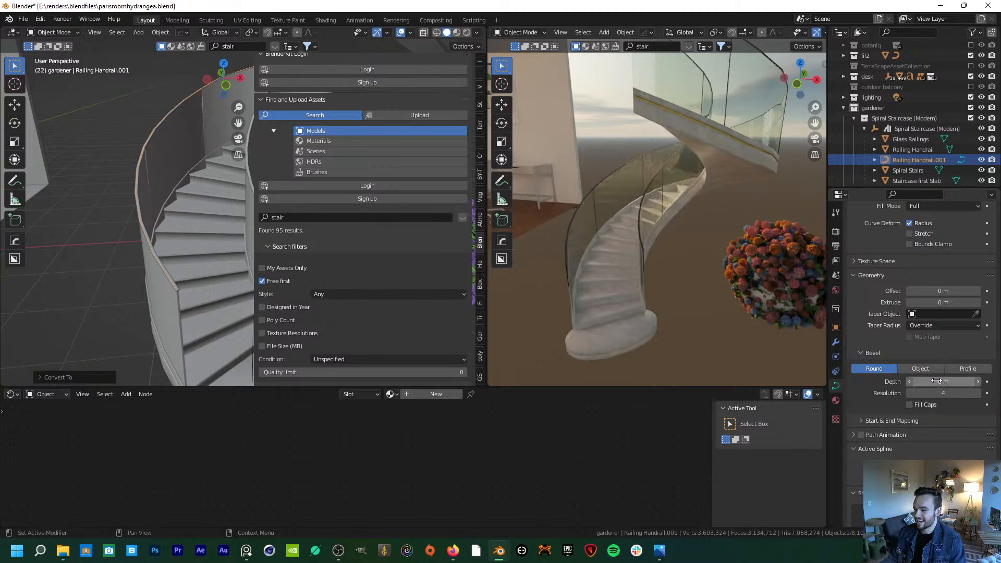
pyautogui.moveTo(936, 381)
pyautogui.mouseDown()
pyautogui.moveTo(958, 381)
pyautogui.moveTo(949, 381)
pyautogui.mouseUp()
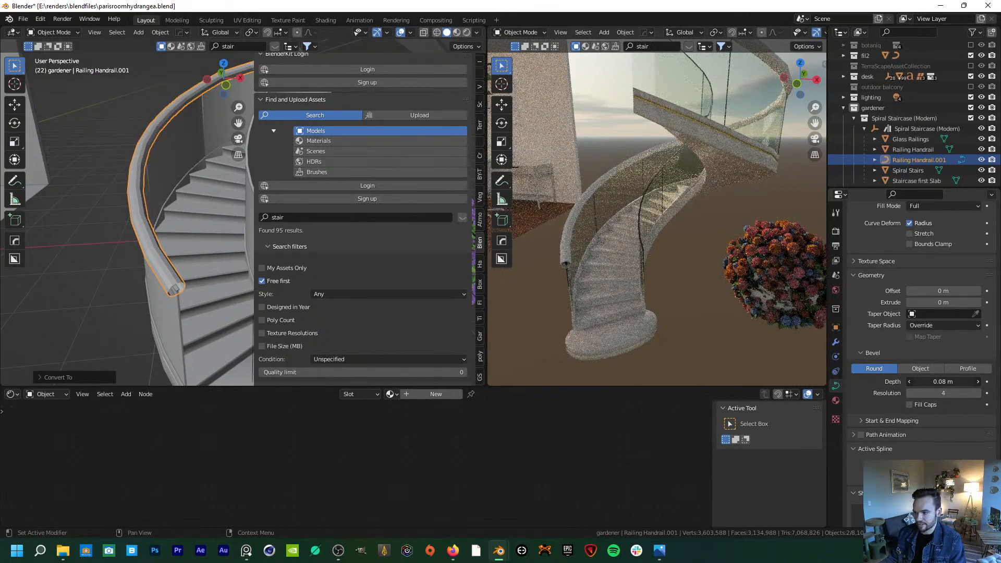
# - Reduce the handrail curve's bevel depth to 0.06 m and set its preview resolution to 40
pyautogui.moveTo(948, 381); pyautogui.dragTo(946, 381)
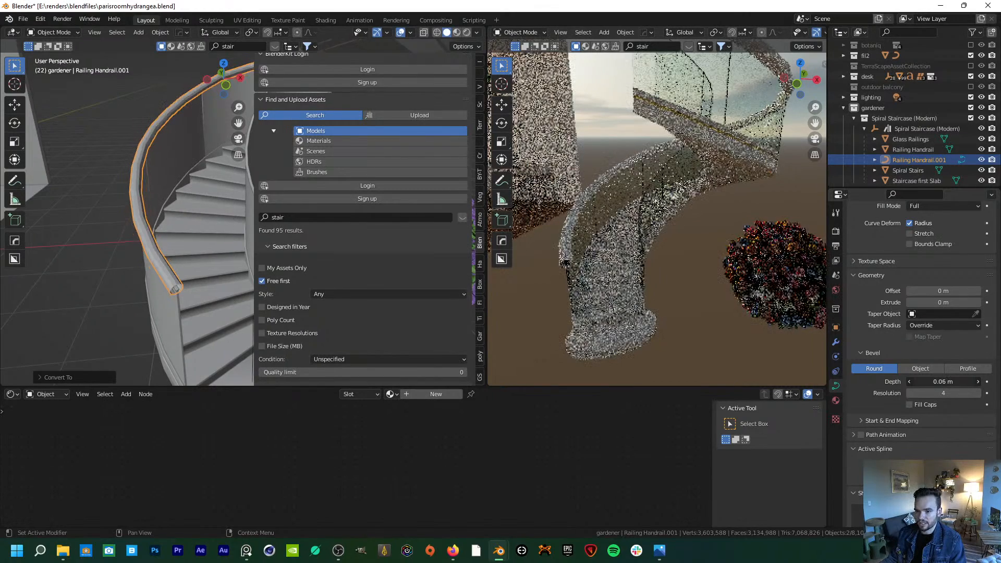
pyautogui.moveTo(187, 284); pyautogui.dragTo(157, 245, button='middle')
pyautogui.scroll(5, 916, 352)
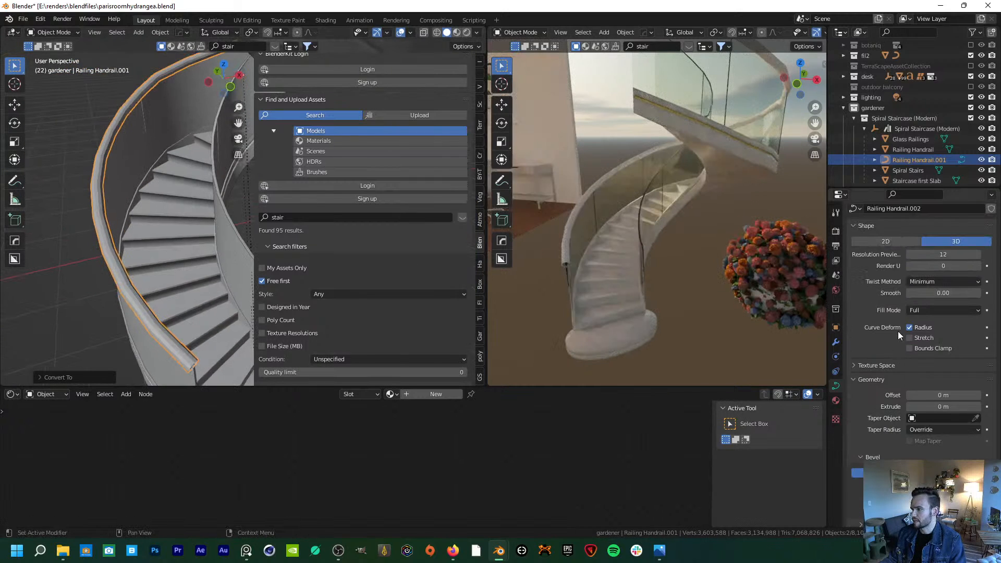
pyautogui.scroll(1, 898, 331)
pyautogui.click(925, 275)
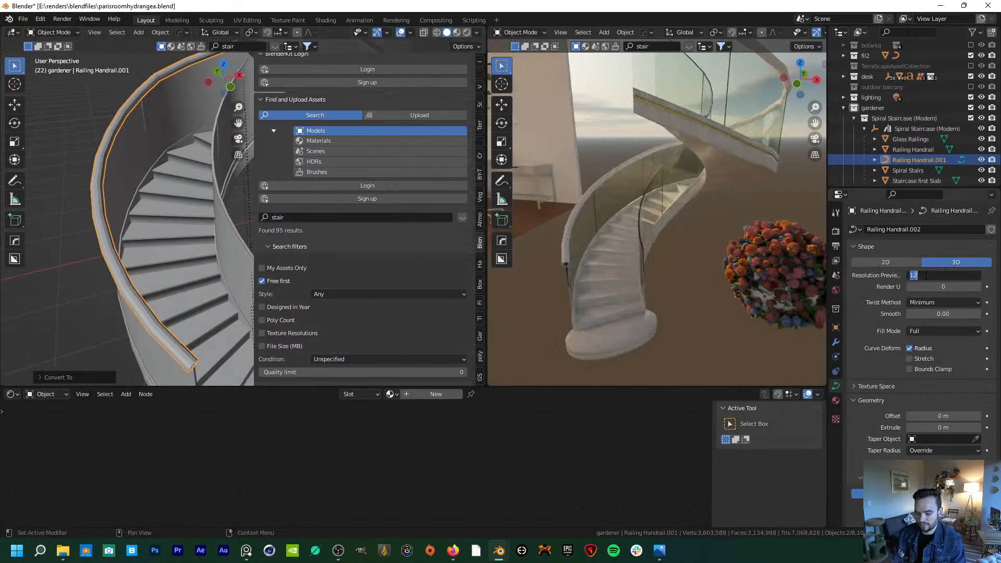
pyautogui.write('40')
pyautogui.press('Return')
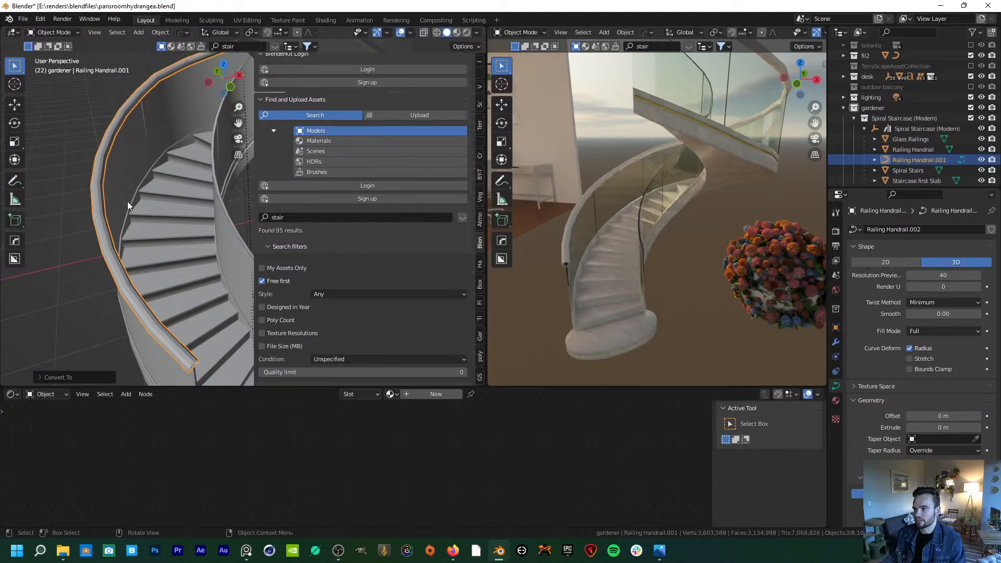
# - Convert the beveled handrail curve to a mesh
pyautogui.click(160, 32)
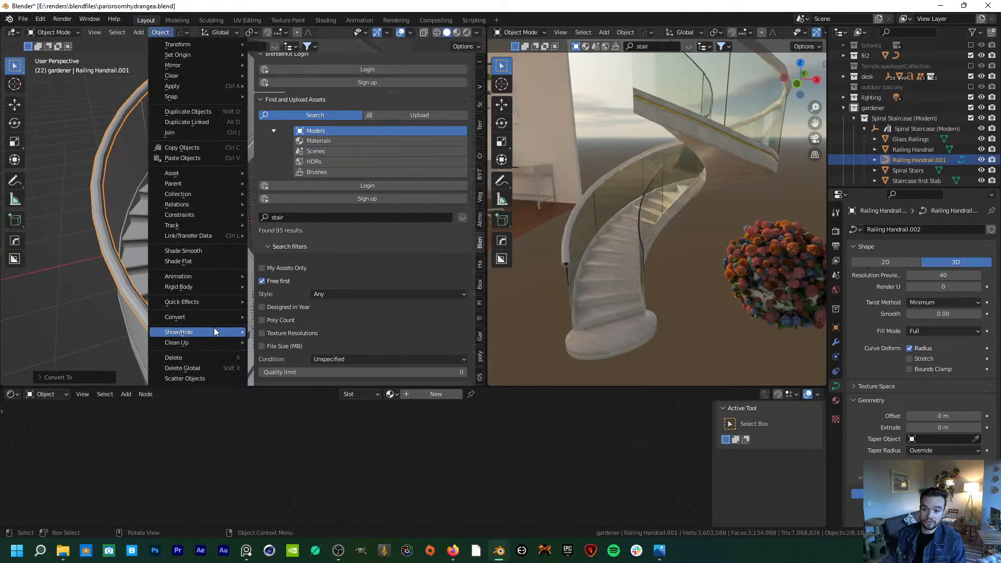
pyautogui.moveTo(218, 316)
pyautogui.click(271, 328)
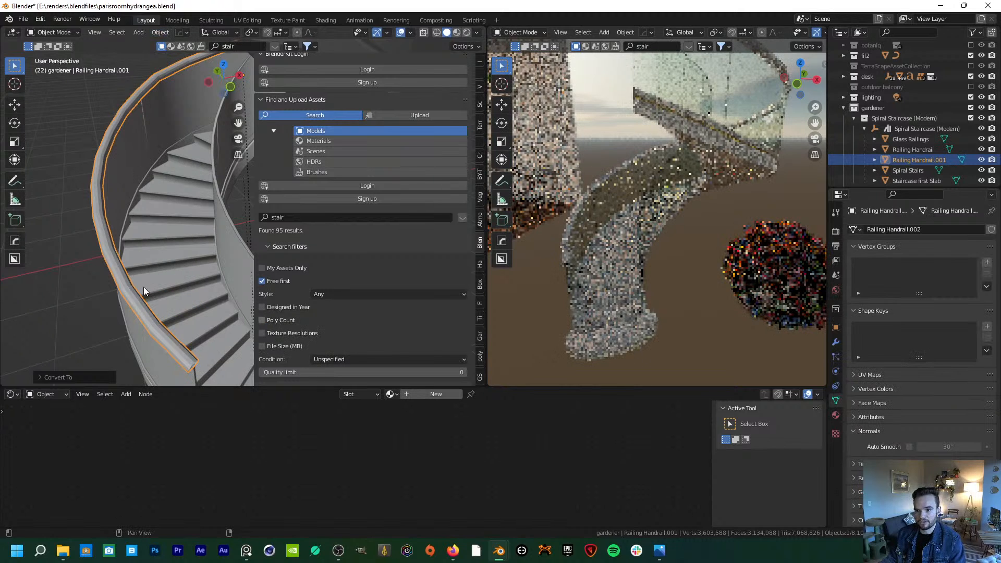
# - Shade the handrail mesh smooth and add a Subdivision Surface modifier to it
pyautogui.rightClick(127, 289)
pyautogui.click(127, 289)
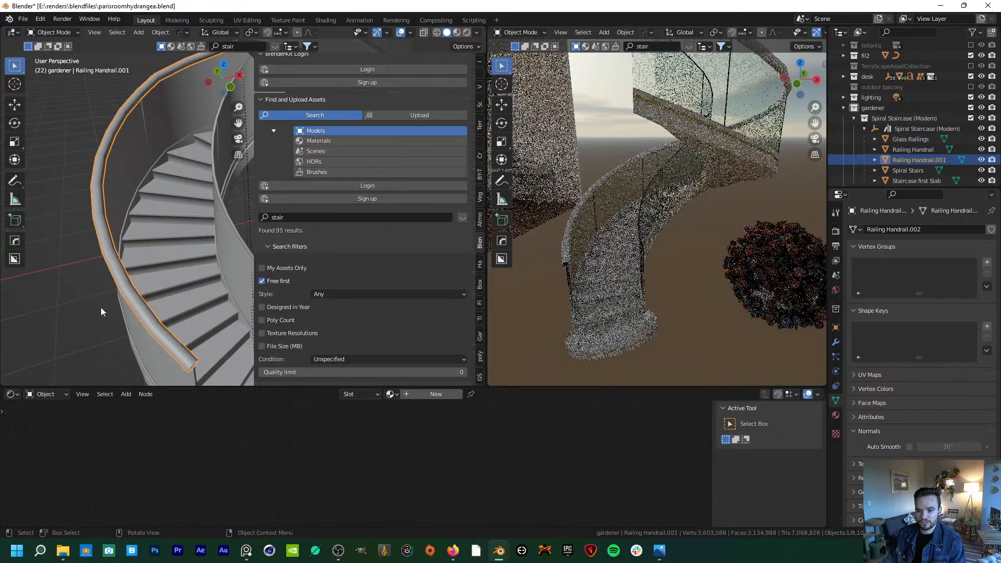
pyautogui.click(836, 341)
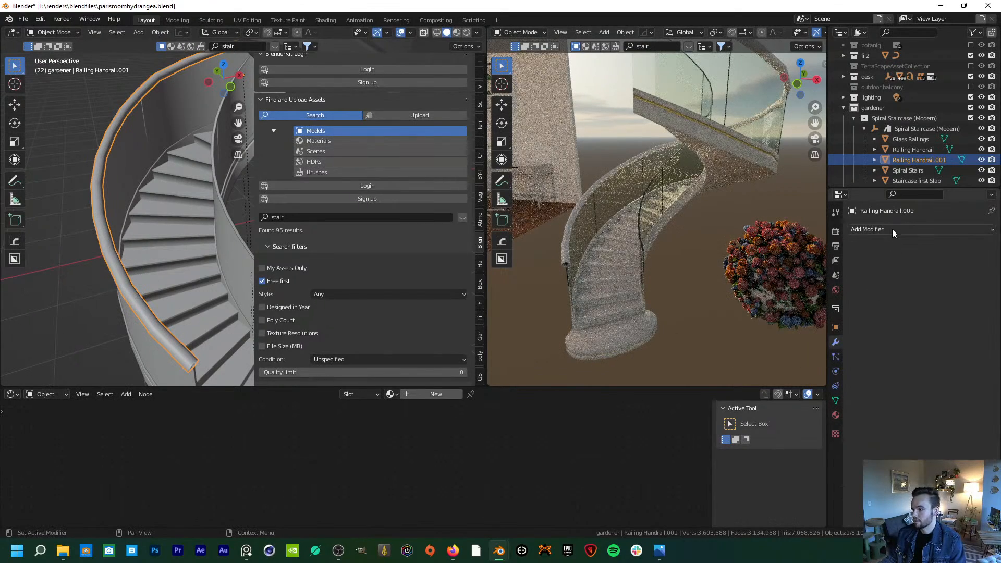
pyautogui.click(893, 229)
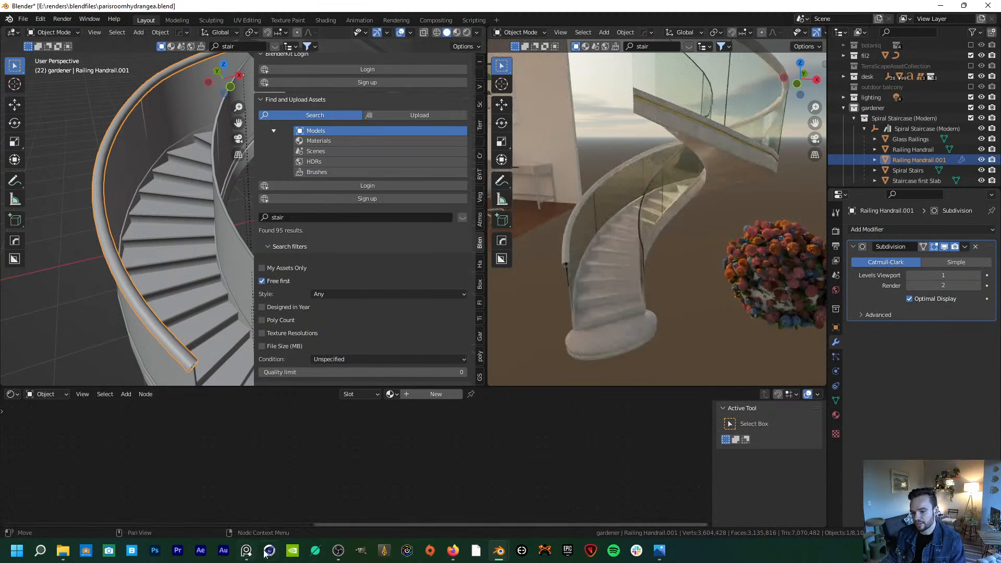
# - Switch to the reference image board and examine how the flowers are distributed along the railing in the yellow-walled staircase photo
pyautogui.click(337, 554)
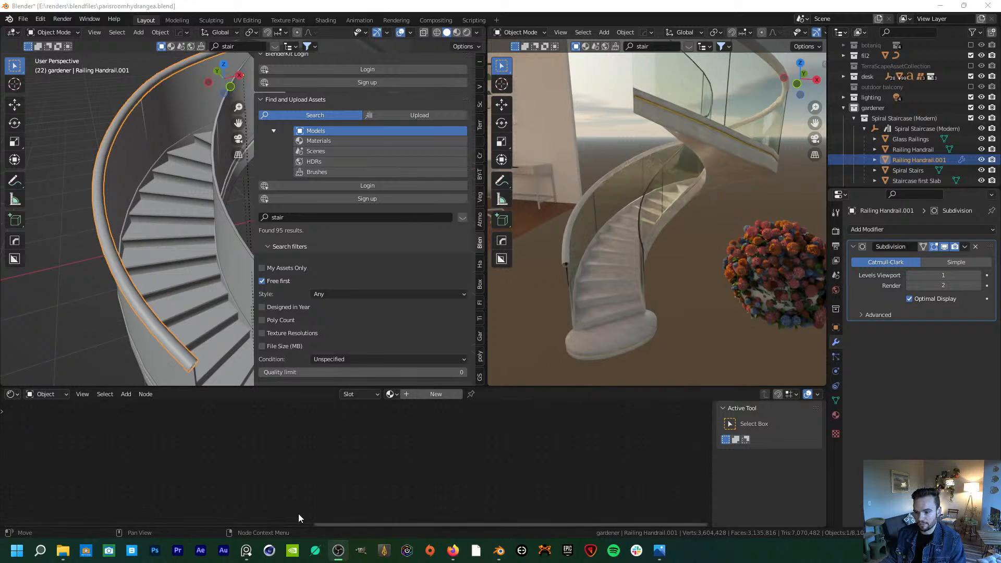
pyautogui.click(304, 418)
pyautogui.click(241, 551)
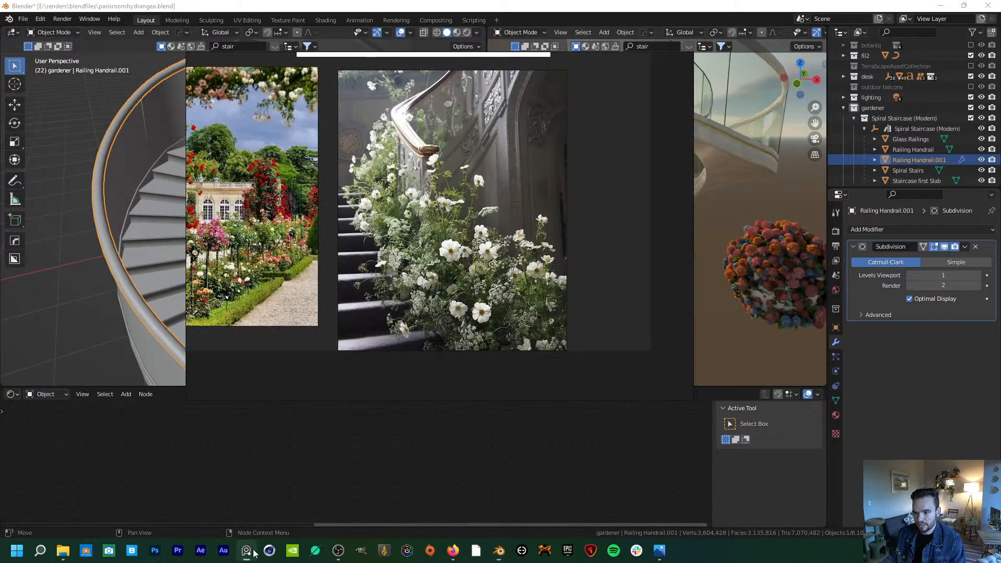
pyautogui.scroll(-2, 412, 204)
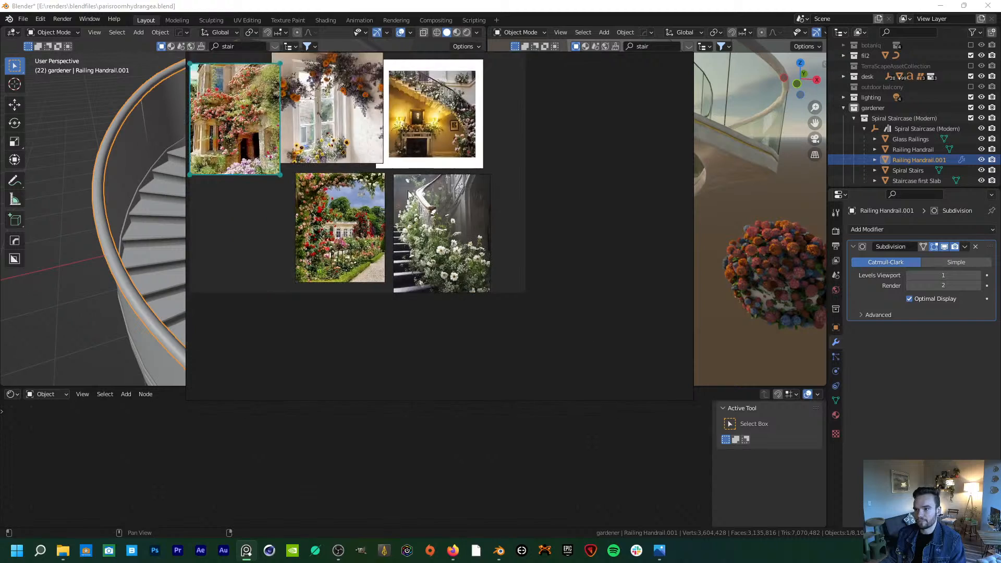
pyautogui.moveTo(441, 145); pyautogui.dragTo(441, 249, button='middle')
pyautogui.scroll(4, 442, 188)
pyautogui.scroll(2, 432, 217)
pyautogui.scroll(2, 433, 217)
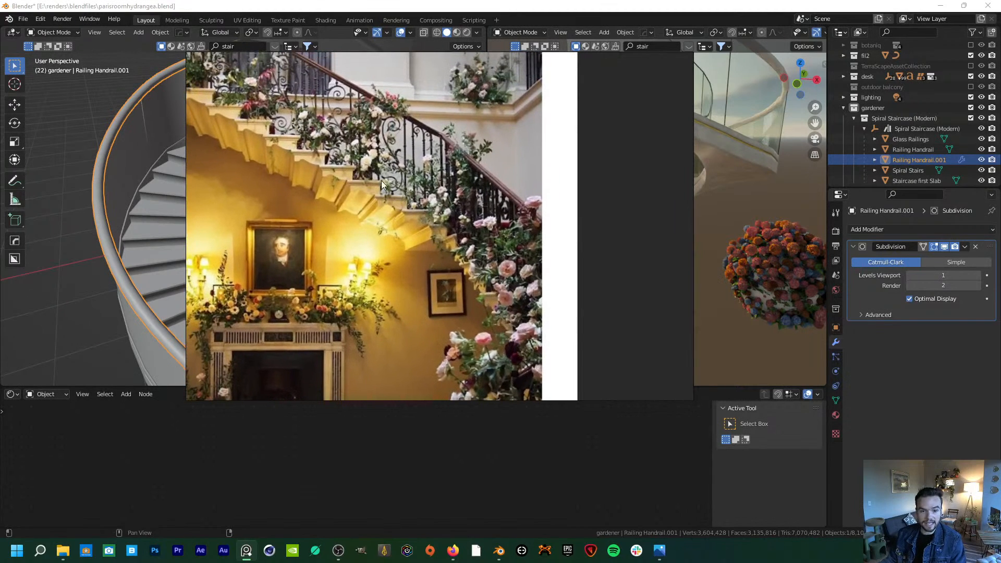
pyautogui.moveTo(338, 164); pyautogui.dragTo(371, 186, button='middle')
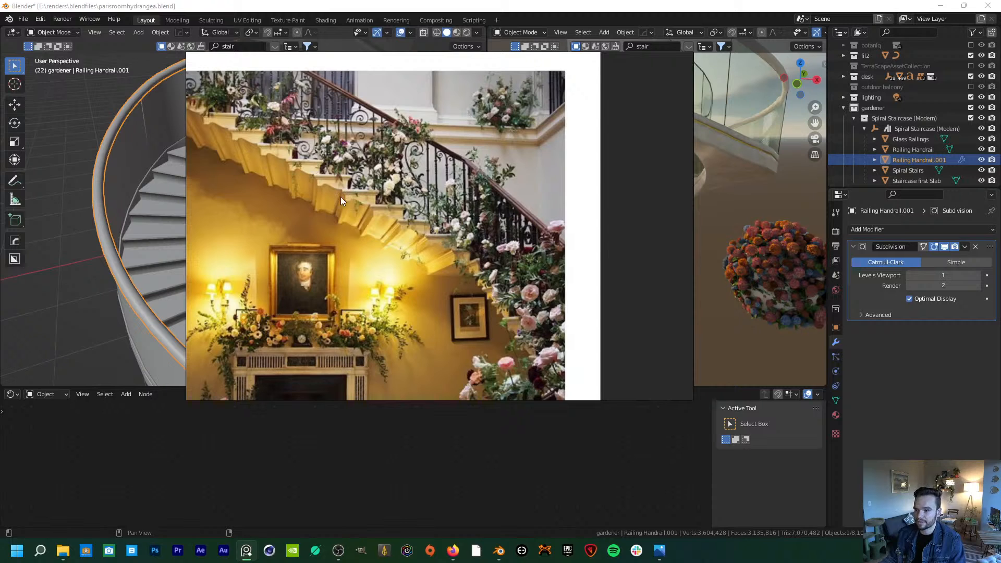
pyautogui.moveTo(340, 196); pyautogui.dragTo(331, 168, button='middle')
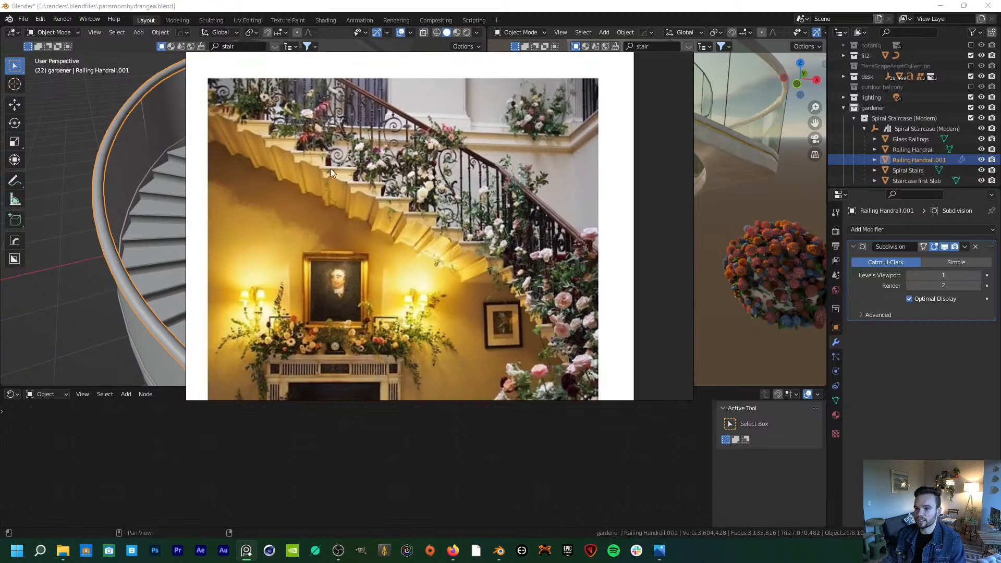
# - Return to Blender, set the handrail's Subdivision viewport level to 2, and add a Displace modifier with a new texture
pyautogui.click(56, 270)
pyautogui.click(105, 243)
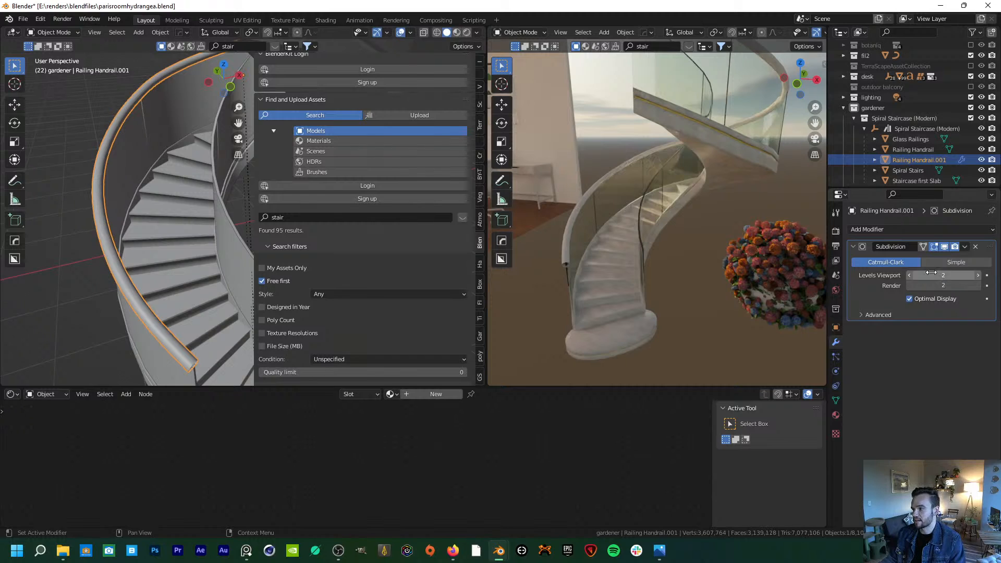
pyautogui.click(904, 228)
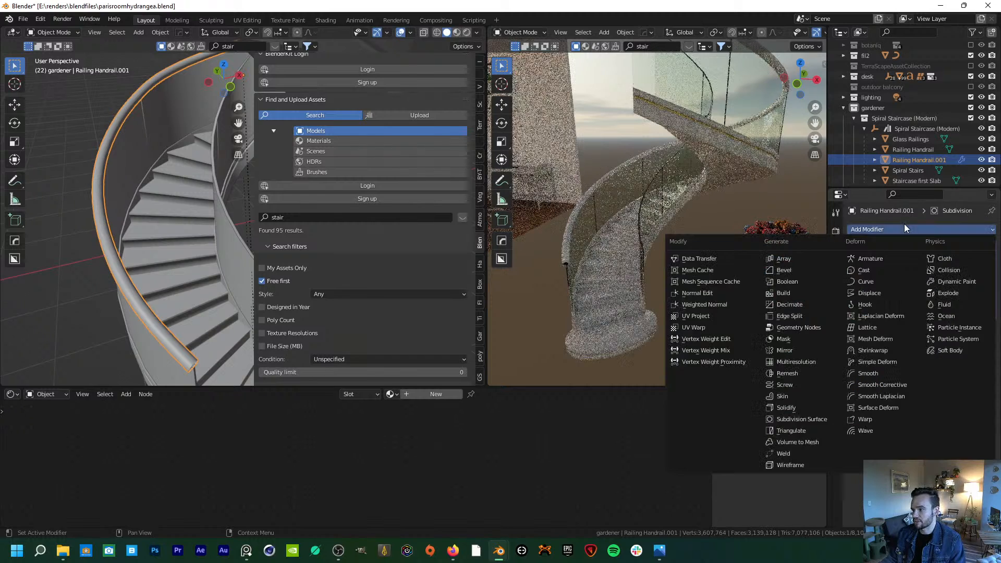
pyautogui.click(878, 293)
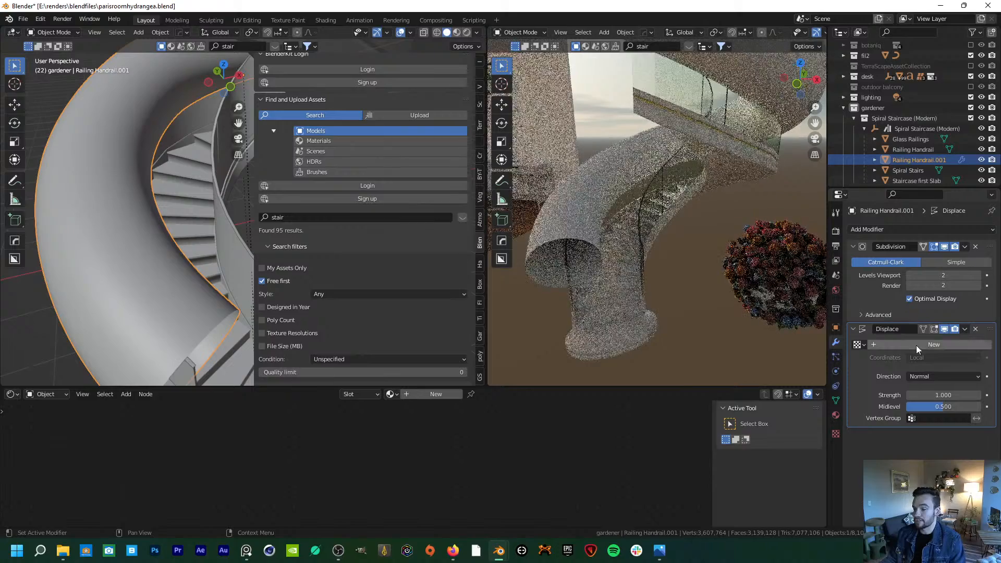
pyautogui.click(915, 345)
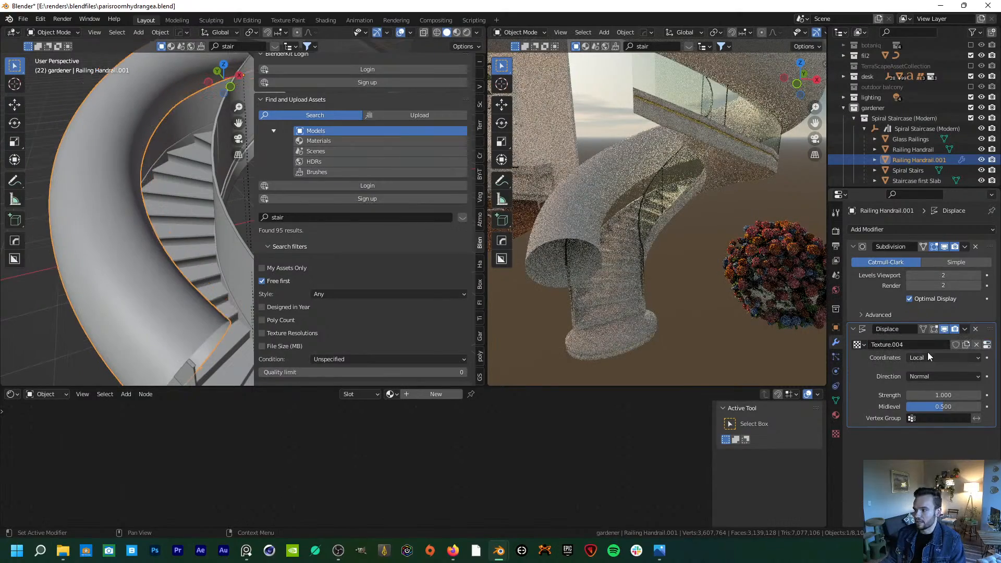
# - Set the displacement texture's type to Clouds and its size to 1.44
pyautogui.click(986, 346)
pyautogui.click(934, 260)
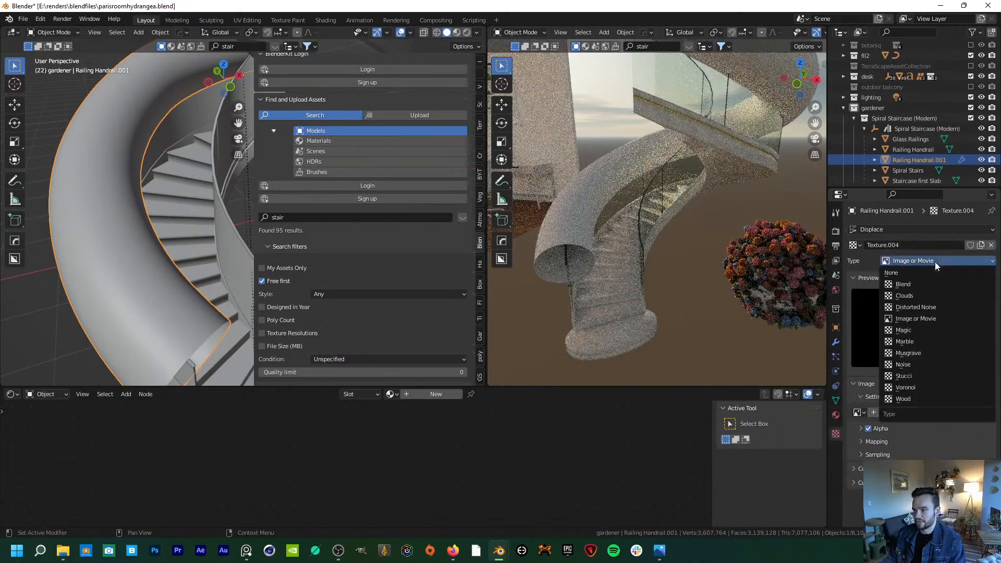
pyautogui.click(921, 295)
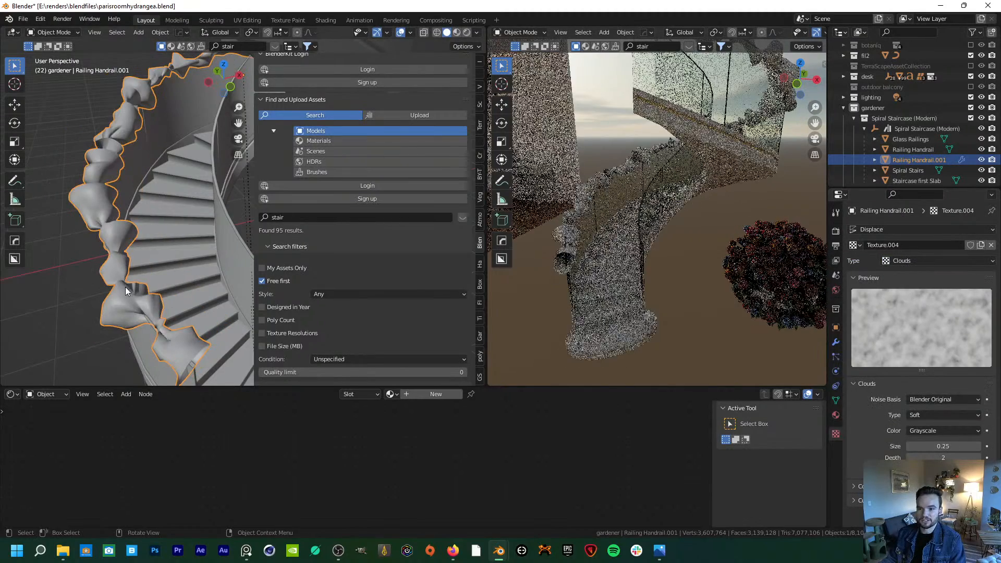
pyautogui.keyDown('shift'); pyautogui.moveTo(161, 243); pyautogui.dragTo(153, 237, button='middle'); pyautogui.keyUp('shift')
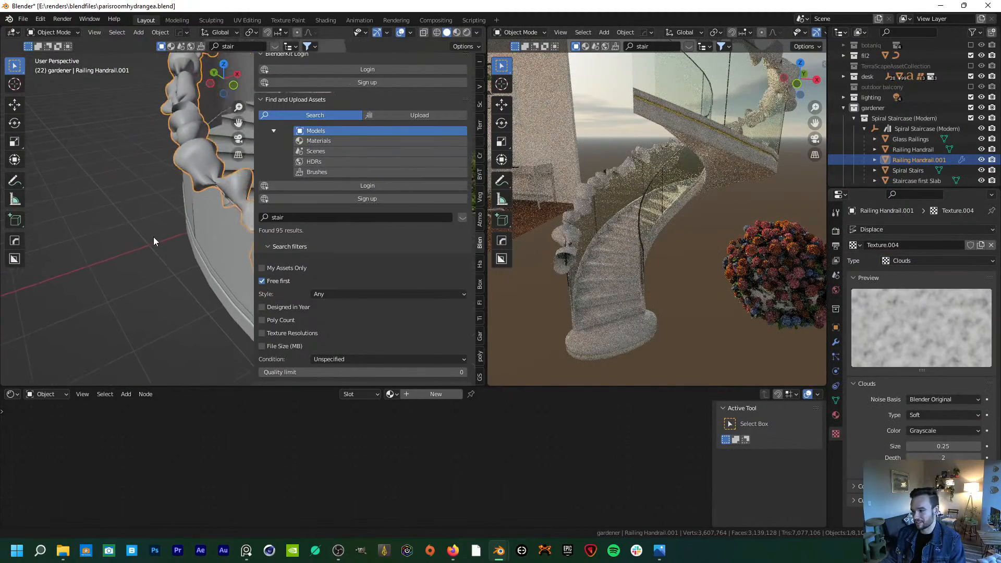
pyautogui.moveTo(943, 446); pyautogui.dragTo(982, 446)
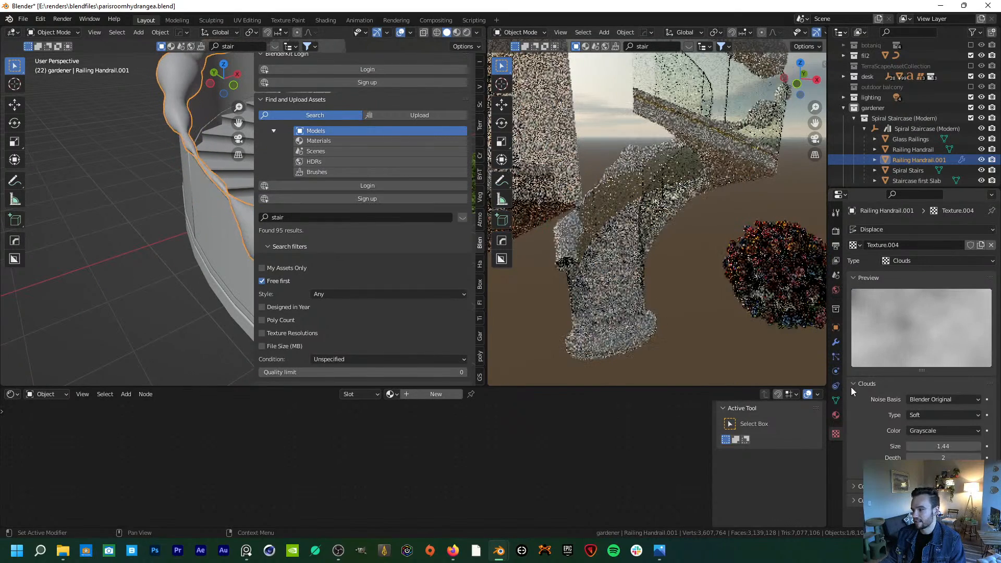
# - Set the handrail's Displace modifier to a strength of 0.1 and a midlevel of 0.205
pyautogui.click(836, 341)
pyautogui.moveTo(940, 395); pyautogui.dragTo(925, 406)
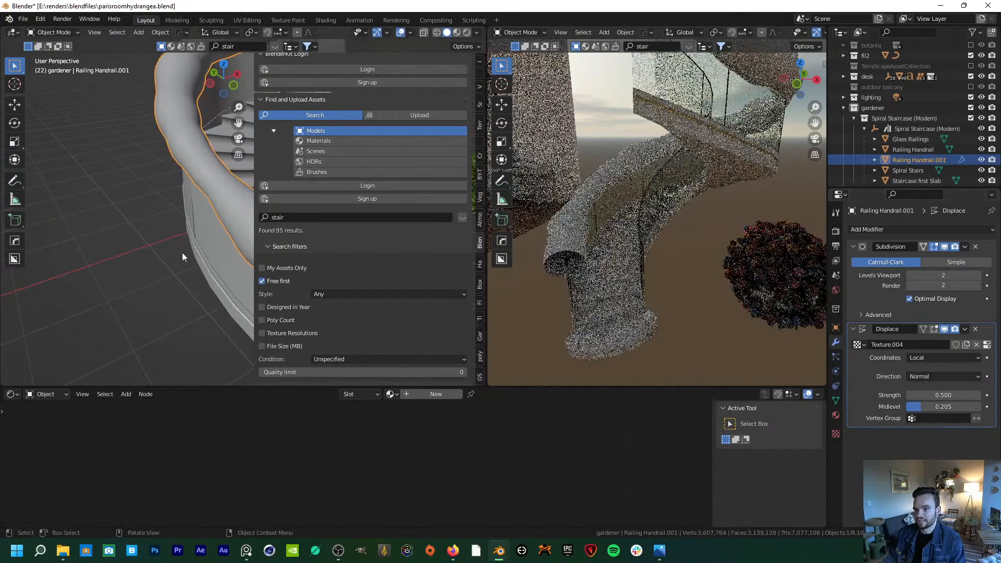
pyautogui.scroll(-6, 122, 229)
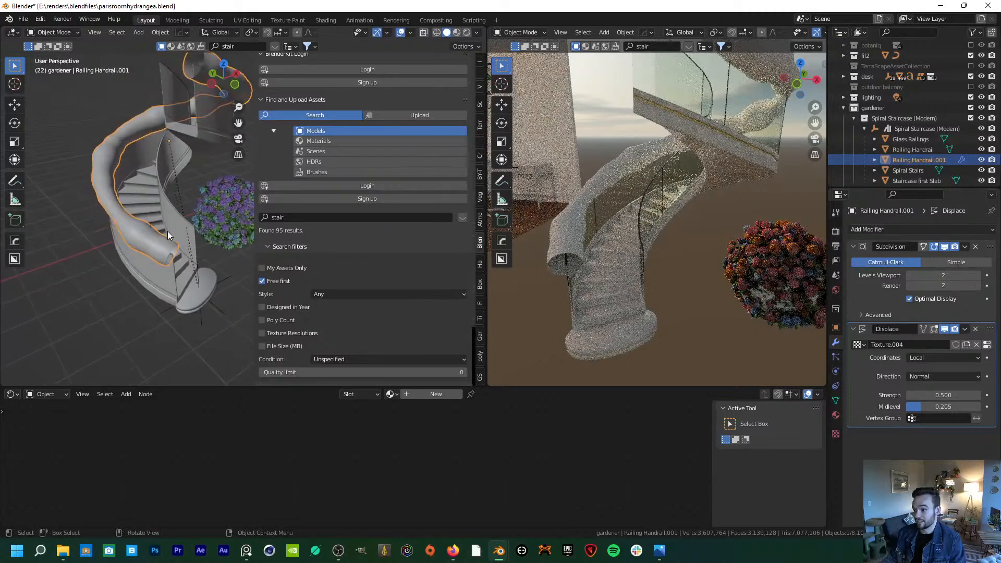
pyautogui.scroll(6, 168, 230)
pyautogui.moveTo(955, 395); pyautogui.dragTo(937, 395)
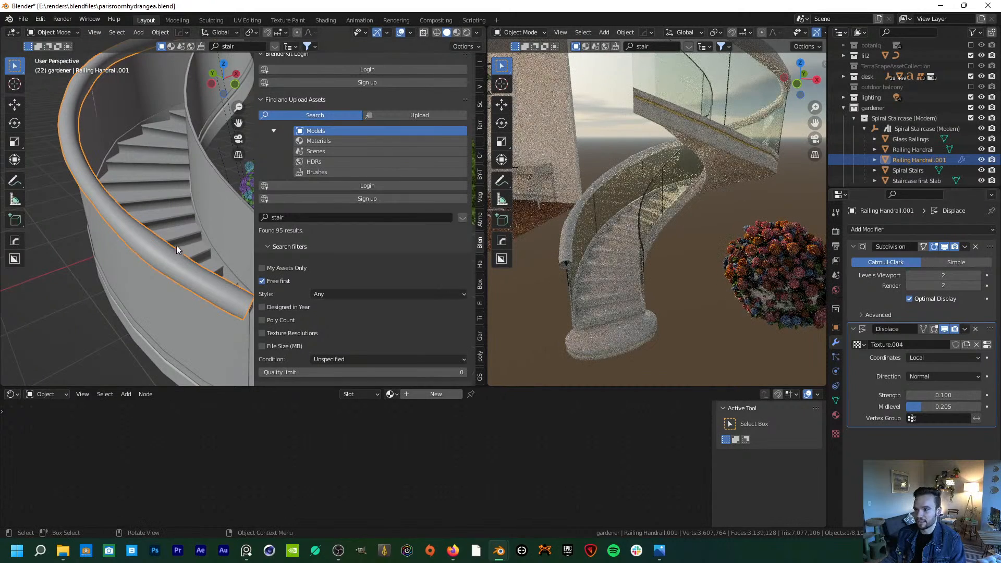
pyautogui.moveTo(198, 224); pyautogui.dragTo(166, 207, button='middle')
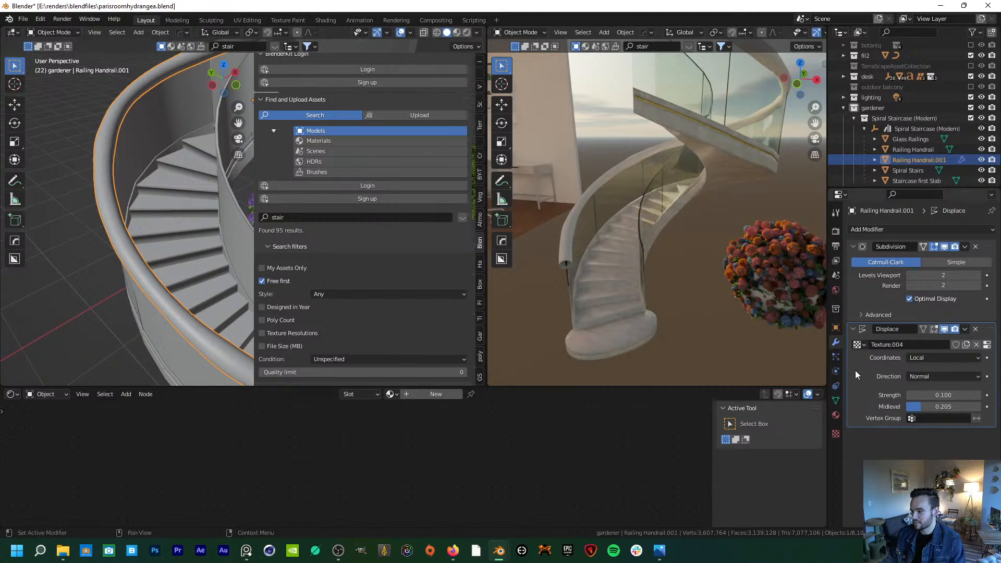
# - Reduce the Clouds texture size to 0.36 and check the bumps along the handrail
pyautogui.click(987, 345)
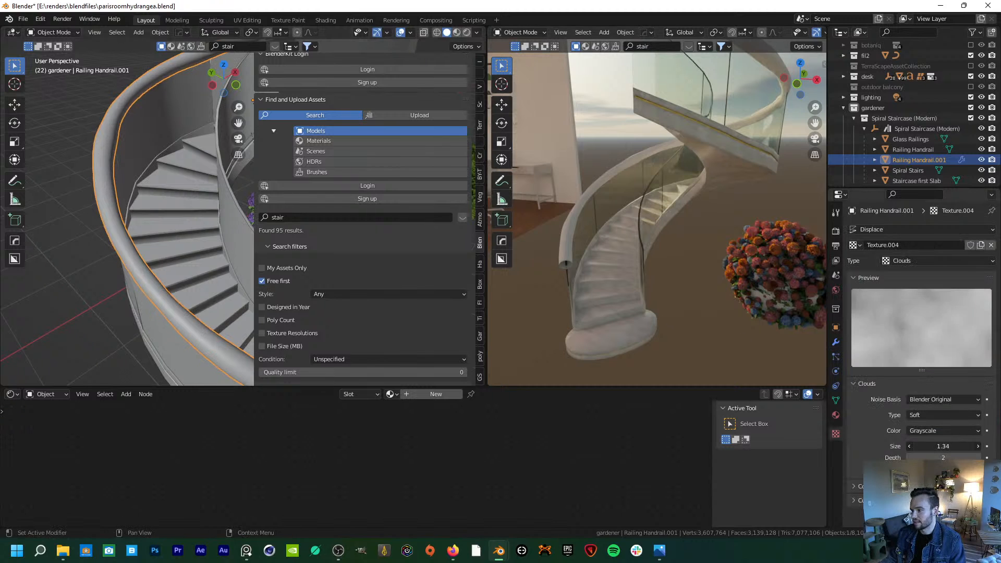
pyautogui.moveTo(943, 446); pyautogui.dragTo(920, 446)
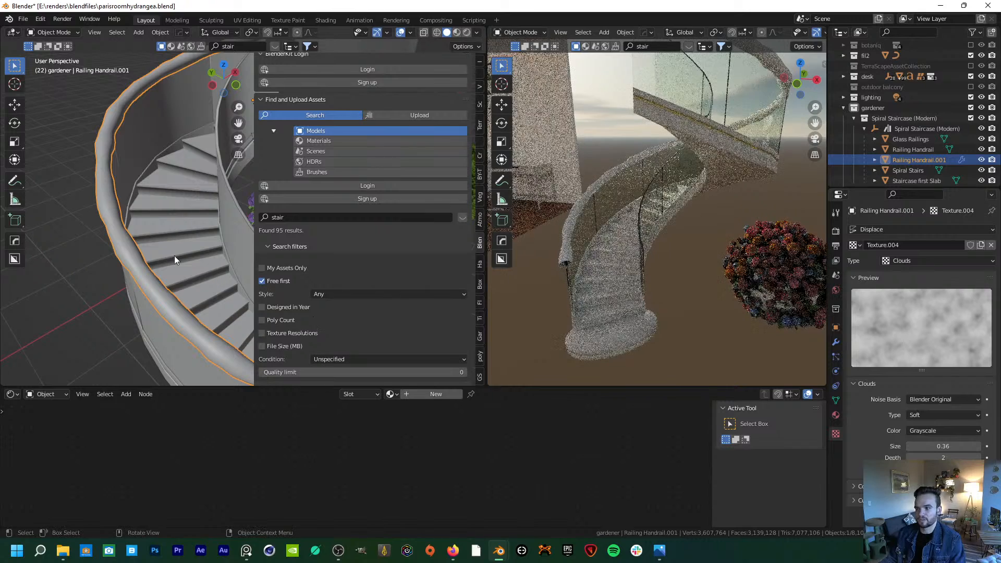
pyautogui.scroll(-4, 213, 286)
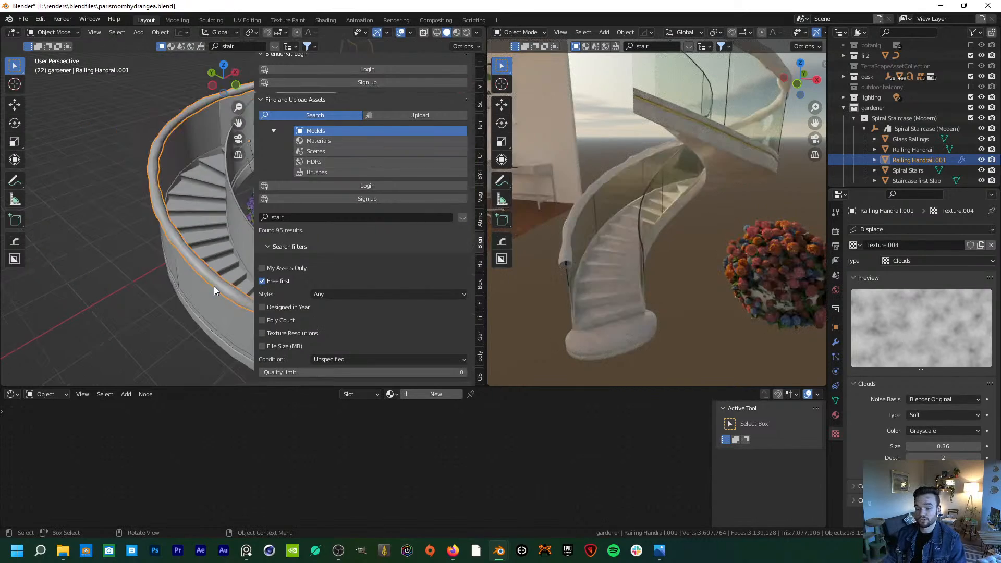
pyautogui.keyDown('shift'); pyautogui.moveTo(214, 287); pyautogui.dragTo(168, 239, button='middle'); pyautogui.keyUp('shift')
pyautogui.scroll(4, 169, 235)
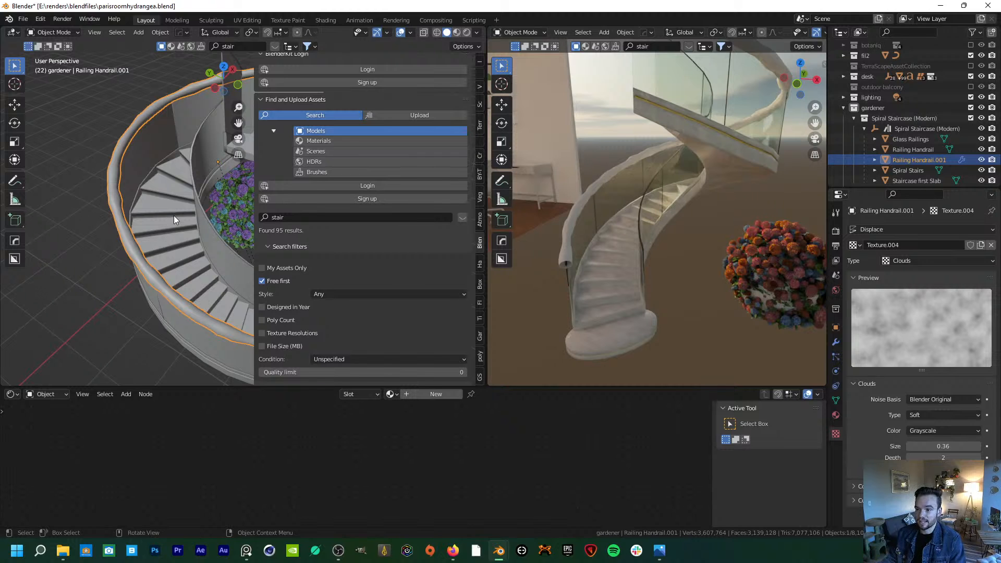
pyautogui.moveTo(215, 208)
pyautogui.mouseDown(button='middle')
pyautogui.moveTo(189, 218)
pyautogui.moveTo(198, 208)
pyautogui.mouseUp(button='middle')
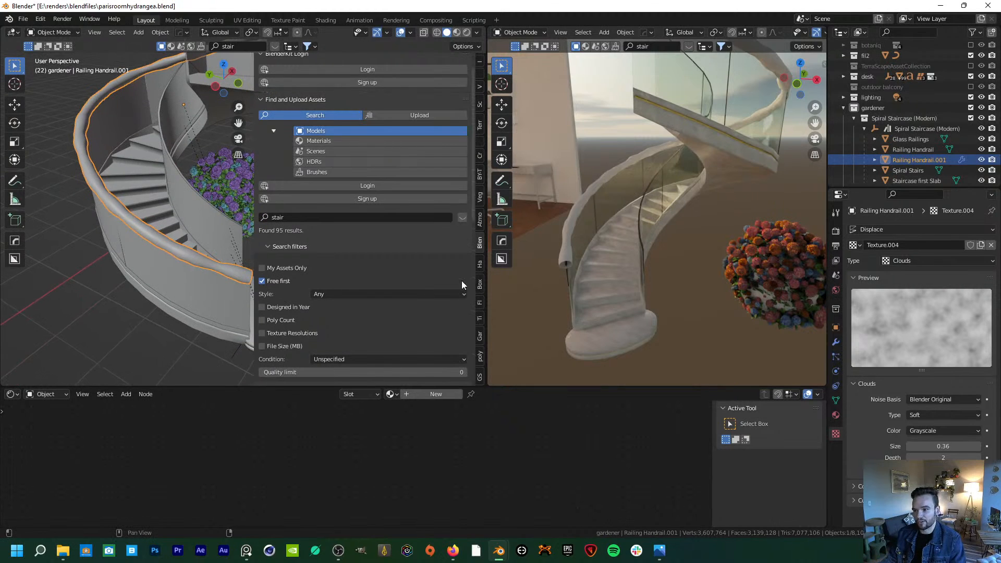
# - Show the Gardener add-on's settings and clear its current emitter, Sphere.002
pyautogui.click(479, 338)
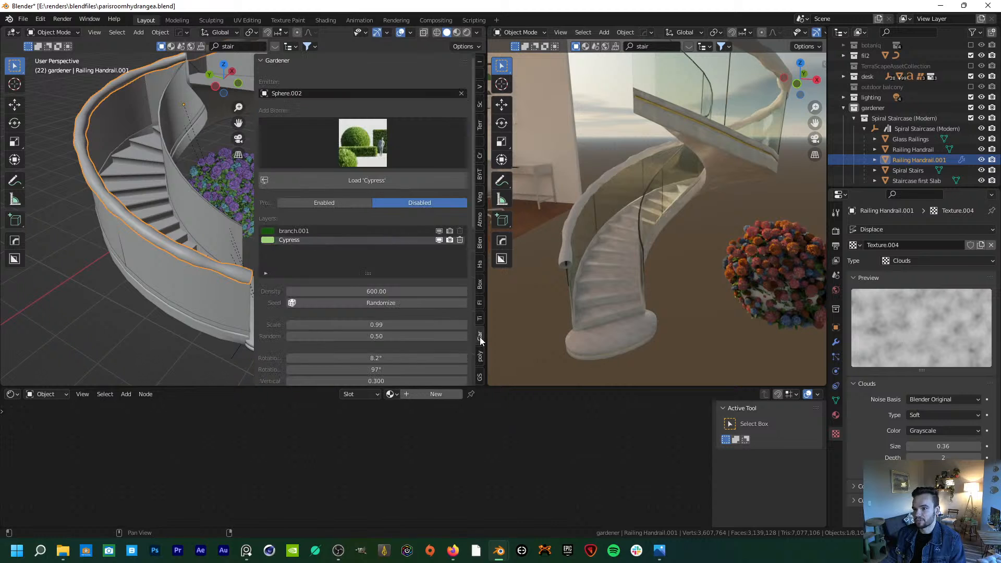
pyautogui.click(461, 94)
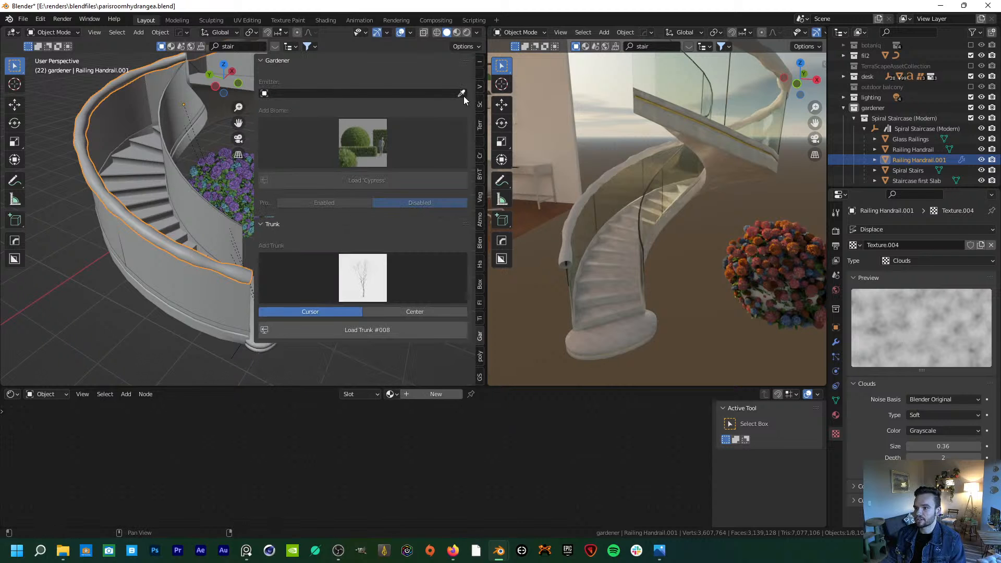
# - Apply the Subdivision modifier on the handrail mesh
pyautogui.click(836, 342)
pyautogui.click(964, 247)
pyautogui.click(949, 257)
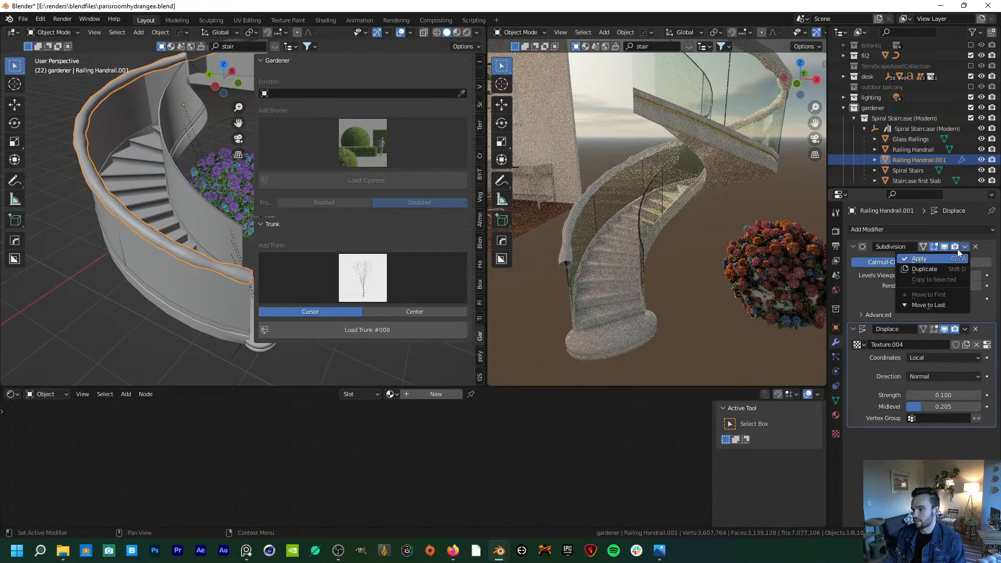
# - Apply the handrail's Displace modifier and set Railing Handrail.001 as the Gardener emitter
pyautogui.click(966, 247)
pyautogui.click(953, 257)
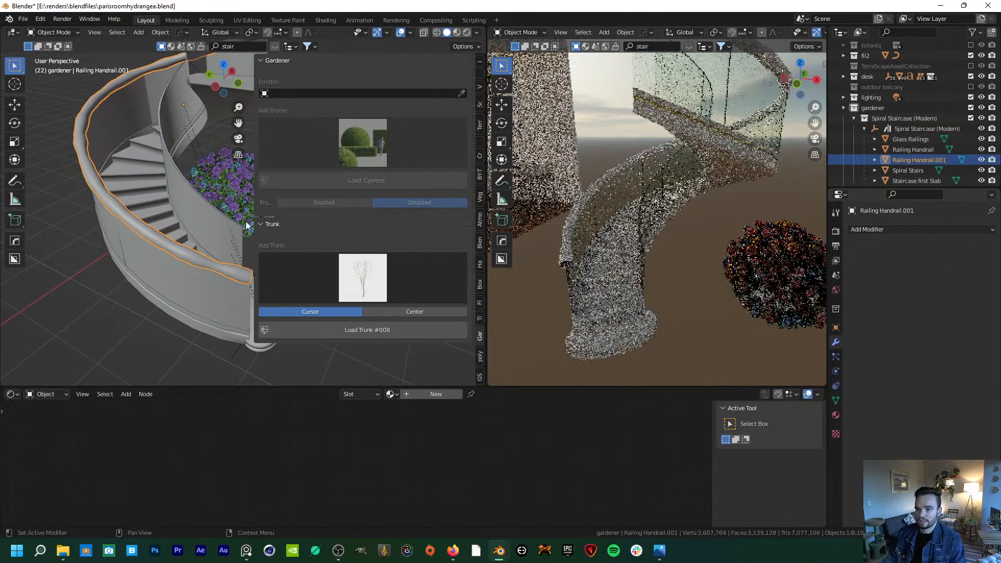
pyautogui.moveTo(178, 209)
pyautogui.mouseDown(button='middle')
pyautogui.moveTo(151, 252)
pyautogui.moveTo(172, 243)
pyautogui.moveTo(168, 225)
pyautogui.mouseUp(button='middle')
pyautogui.moveTo(677, 271); pyautogui.dragTo(654, 222, button='middle')
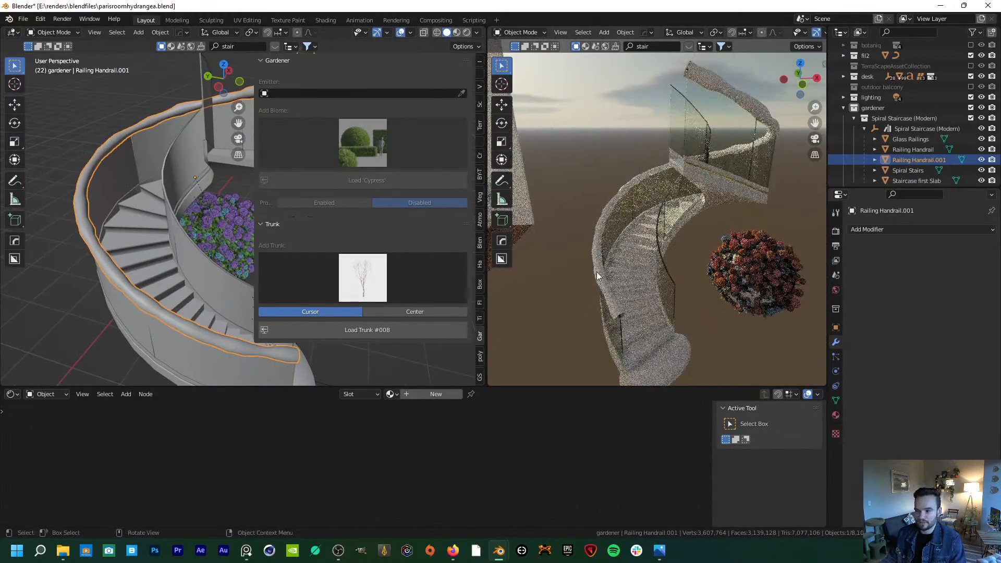
pyautogui.click(461, 93)
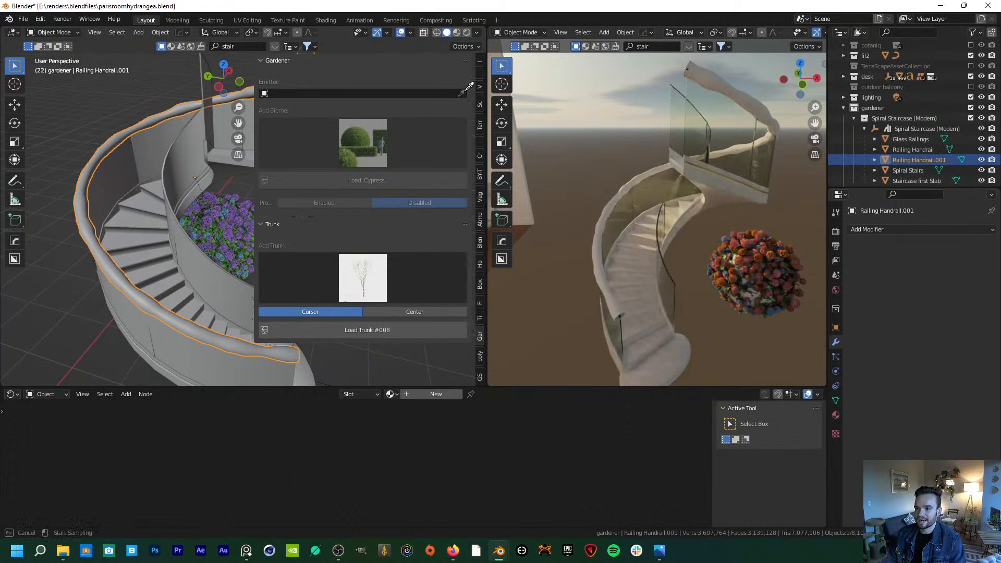
pyautogui.click(74, 189)
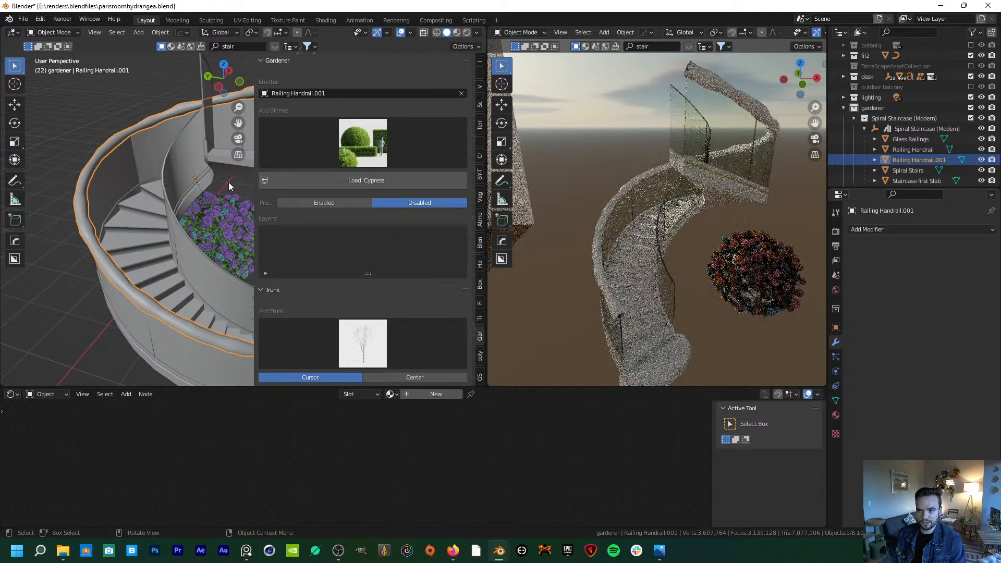
# - Load the Nerium Oleander Flowers biome onto the handrail and check its coverage in the rendered view
pyautogui.click(353, 131)
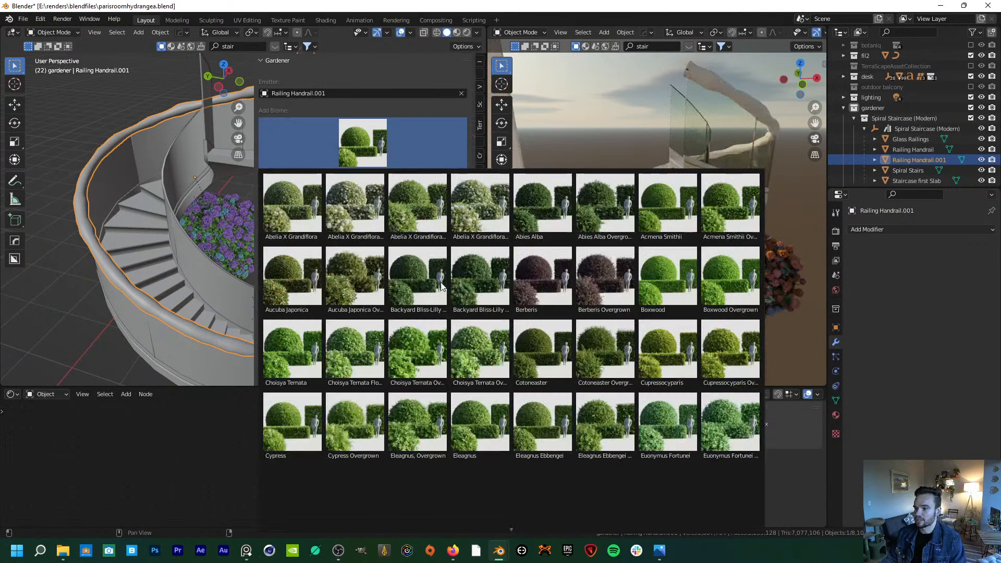
pyautogui.moveTo(525, 544)
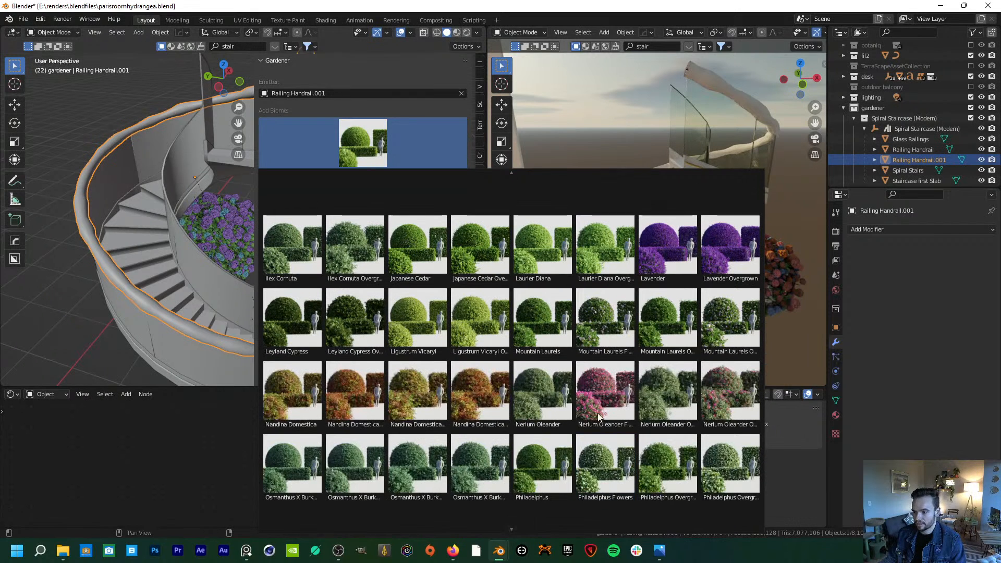
pyautogui.click(608, 391)
pyautogui.click(389, 179)
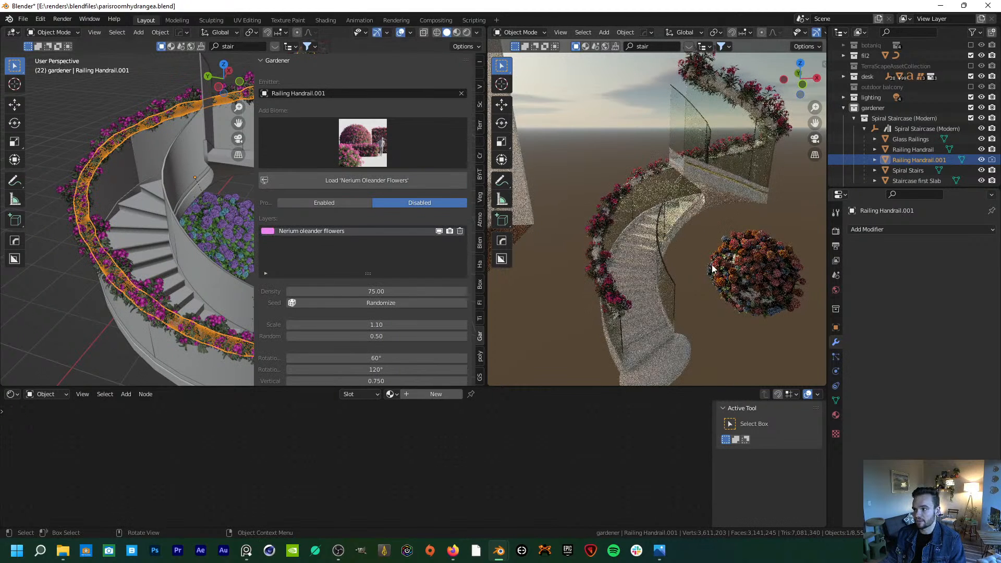
pyautogui.moveTo(712, 266); pyautogui.dragTo(687, 259, button='middle')
pyautogui.scroll(2, 664, 250)
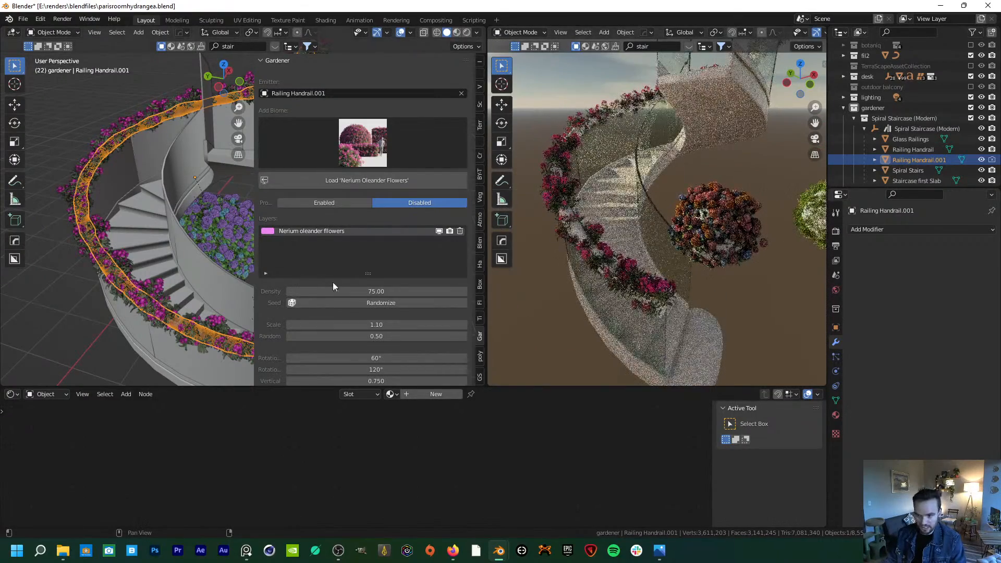
# - Hide the handrail emitter in the viewport but show it in renders, and inspect the oleander along the staircase
pyautogui.scroll(-8, 312, 284)
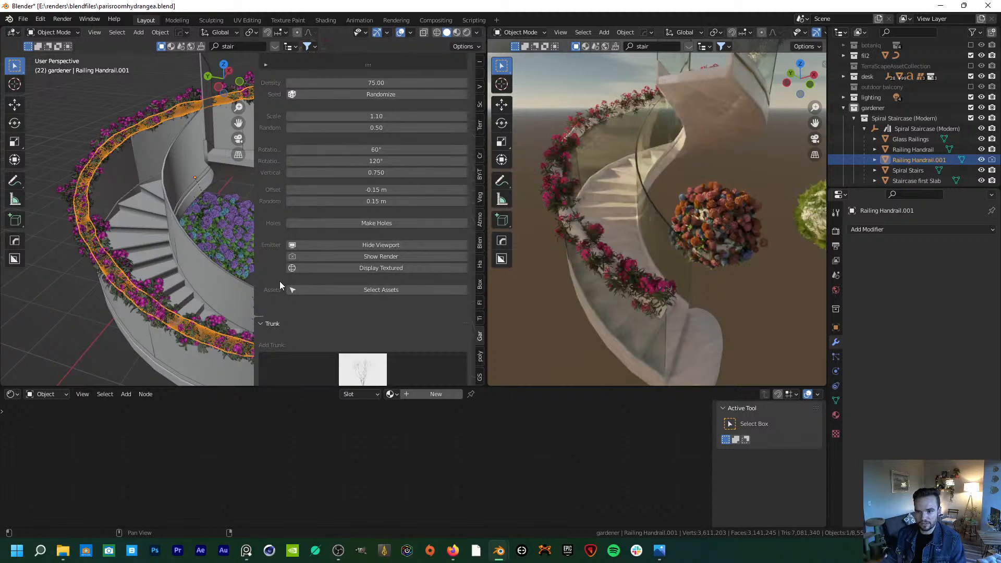
pyautogui.scroll(-1, 279, 282)
pyautogui.scroll(-2, 280, 282)
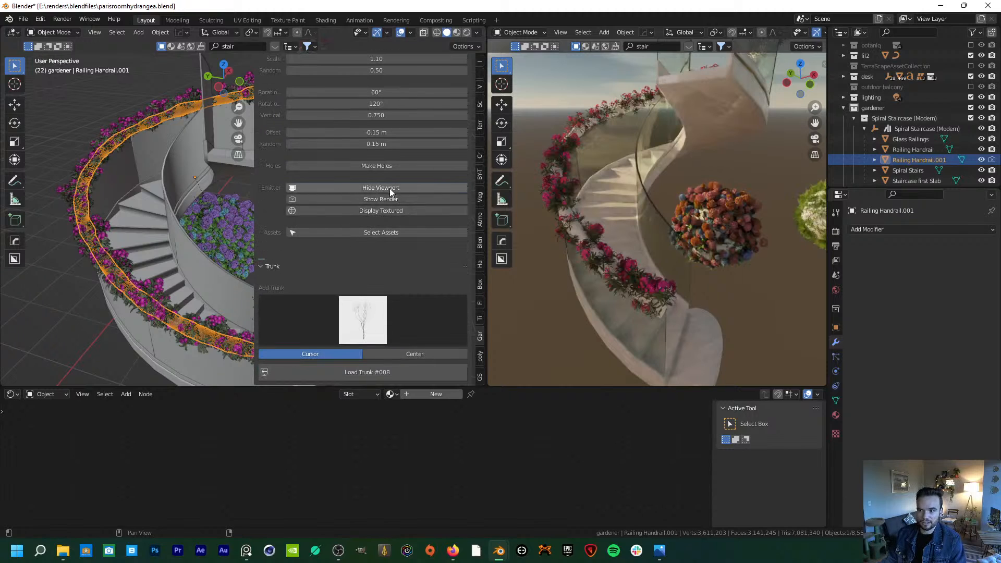
pyautogui.click(390, 188)
pyautogui.click(382, 200)
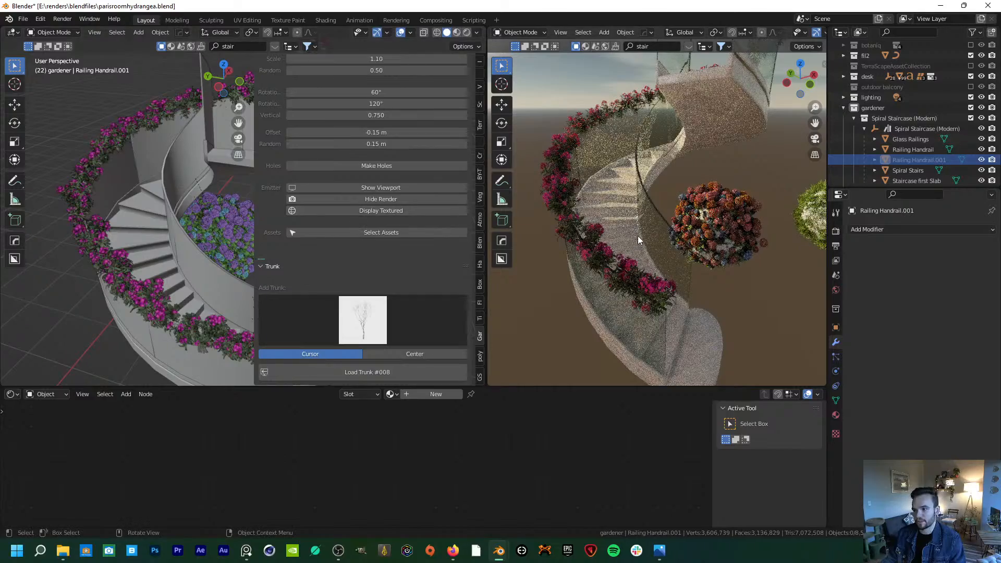
pyautogui.moveTo(686, 230); pyautogui.dragTo(678, 203, button='middle')
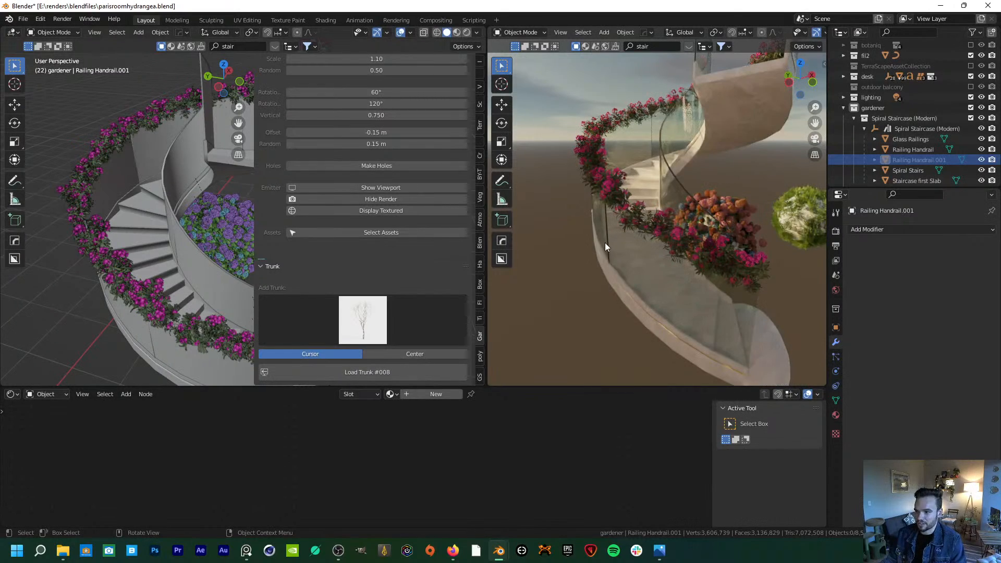
pyautogui.scroll(4, 633, 222)
pyautogui.keyDown('shift'); pyautogui.moveTo(635, 224); pyautogui.dragTo(590, 164, button='middle'); pyautogui.keyUp('shift')
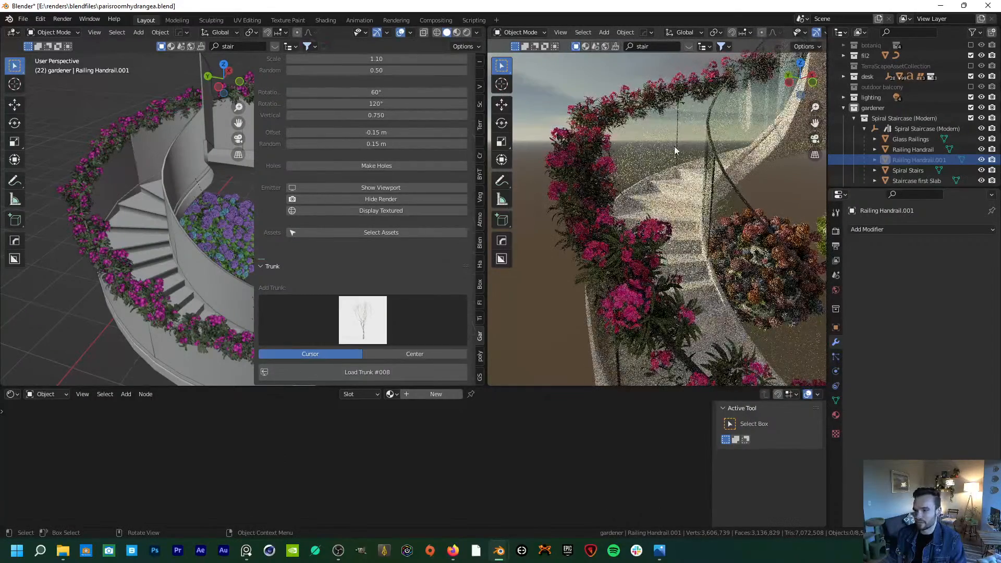
pyautogui.keyDown('shift'); pyautogui.moveTo(709, 105); pyautogui.dragTo(697, 124, button='middle'); pyautogui.keyUp('shift')
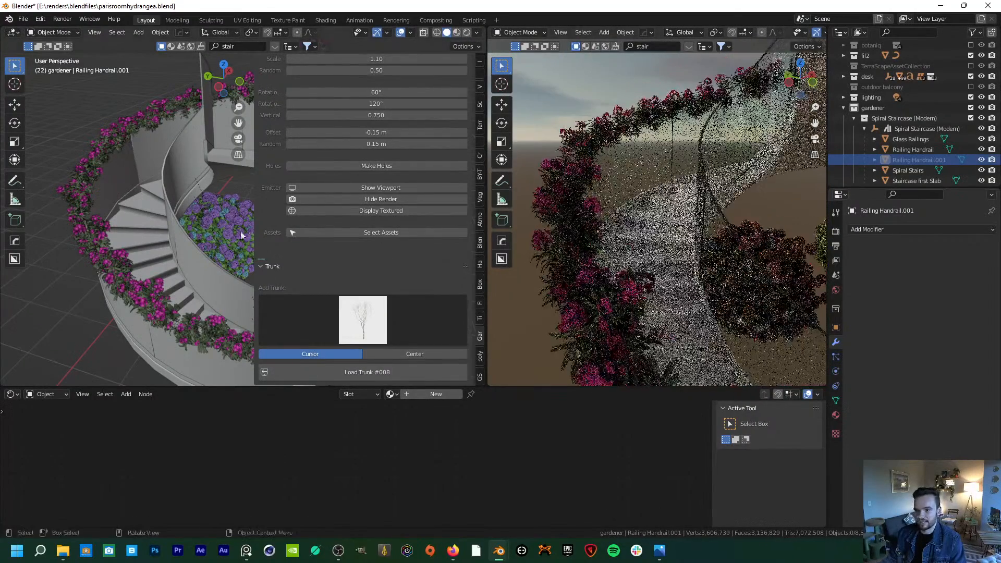
# - Make holes in the oleander distribution along the handrail and inspect the gaps up close
pyautogui.scroll(4, 276, 233)
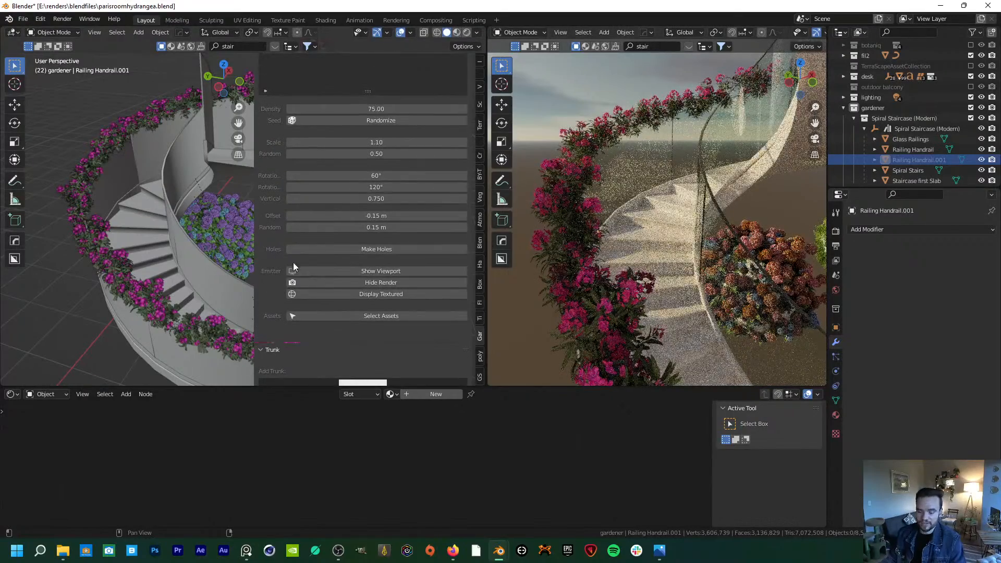
pyautogui.click(321, 252)
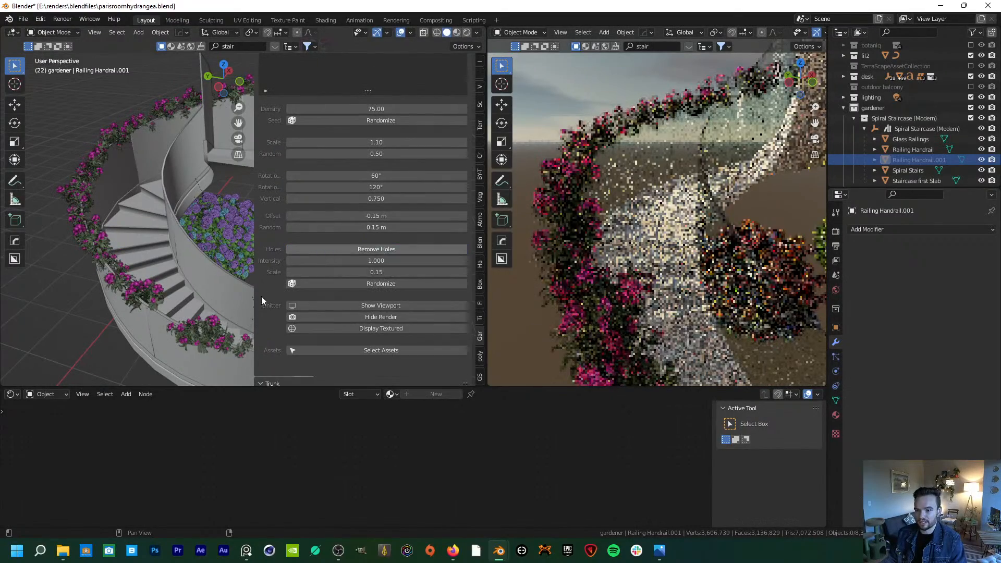
pyautogui.scroll(4, 577, 295)
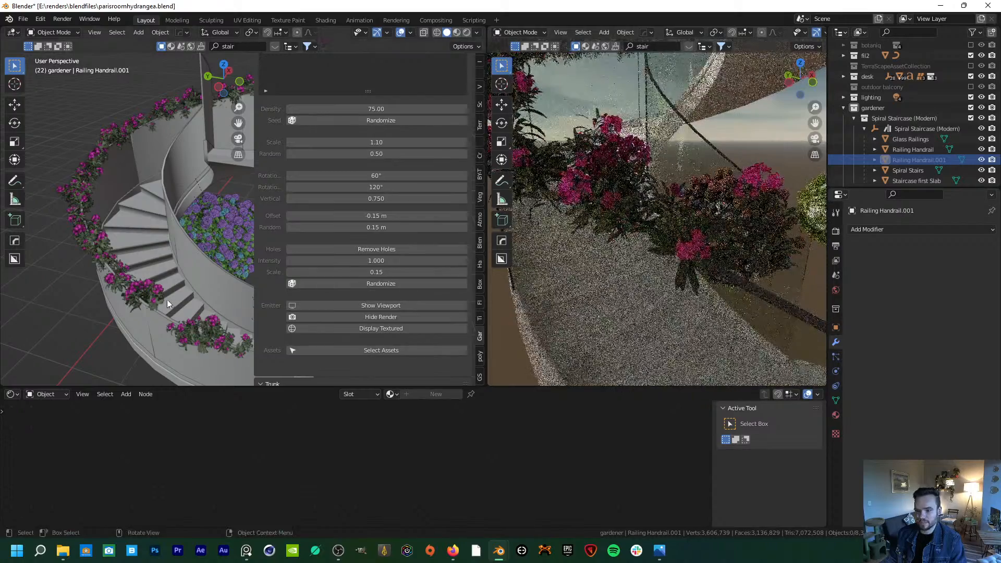
pyautogui.scroll(-5, 630, 235)
pyautogui.moveTo(666, 233); pyautogui.dragTo(712, 261, button='middle')
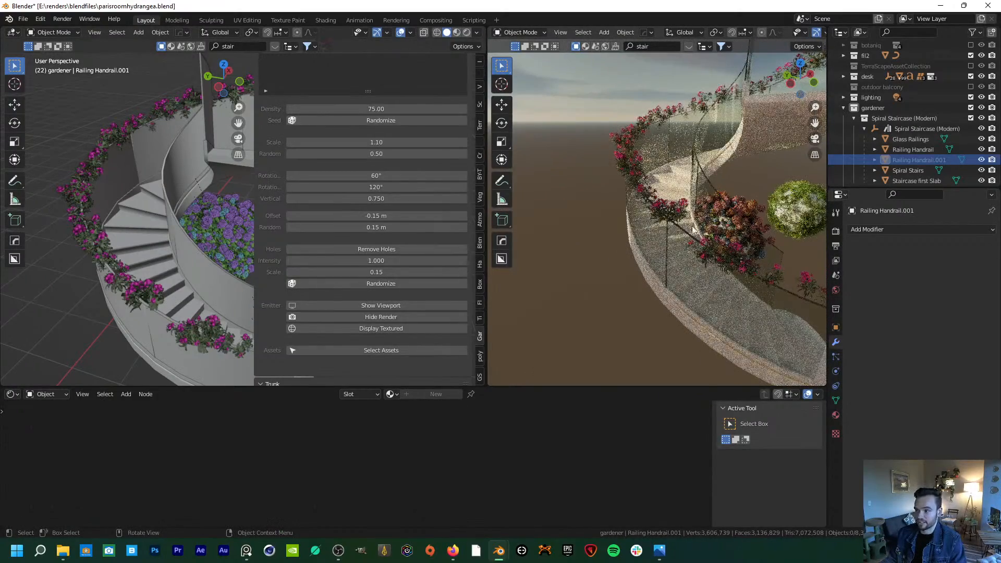
# - Set the oleander layer's scale to 1.40, its scale randomness to 0.00 and its density to 258.21
pyautogui.scroll(2, 268, 208)
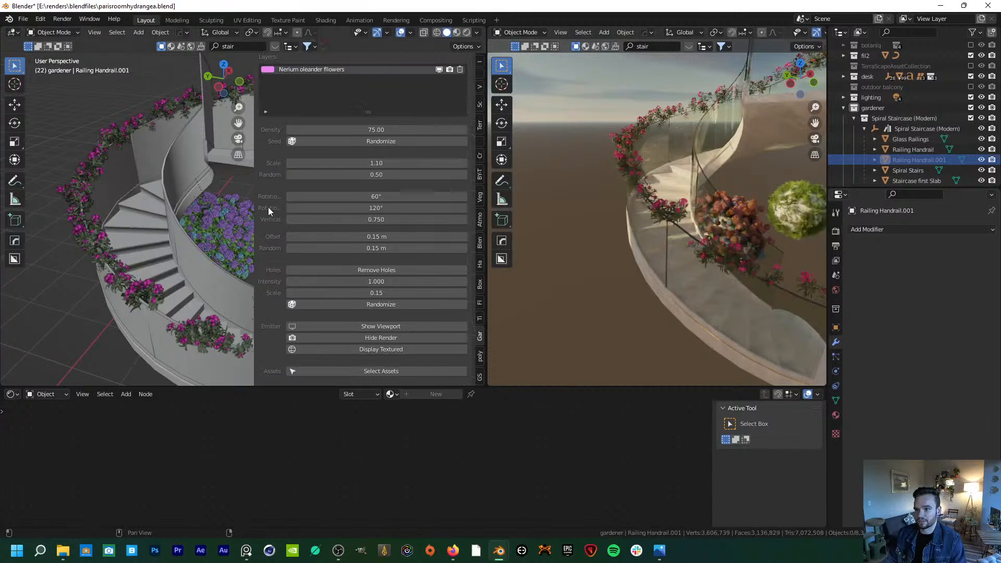
pyautogui.moveTo(397, 198)
pyautogui.mouseDown()
pyautogui.moveTo(337, 198)
pyautogui.moveTo(408, 184)
pyautogui.mouseUp()
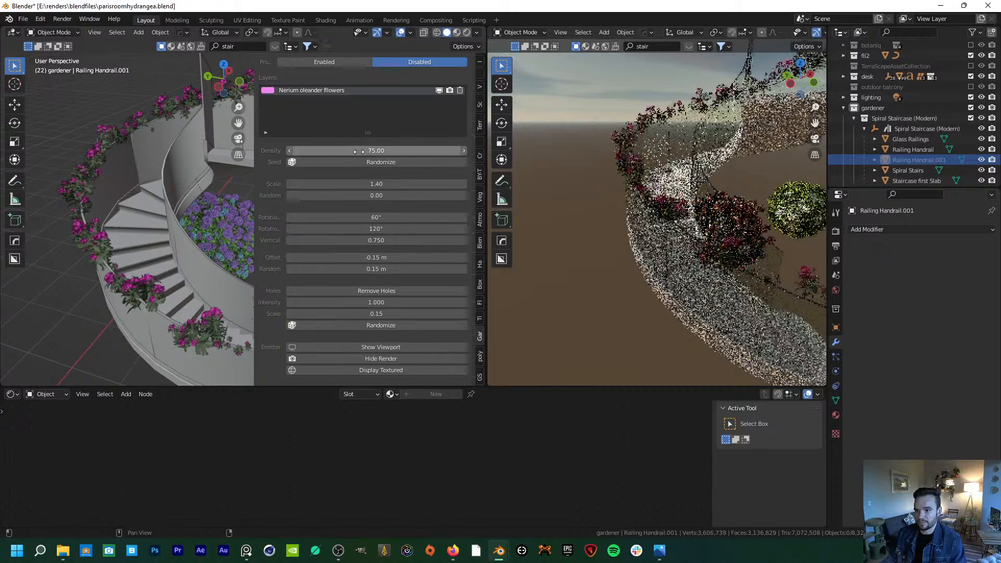
pyautogui.moveTo(377, 150); pyautogui.dragTo(463, 151)
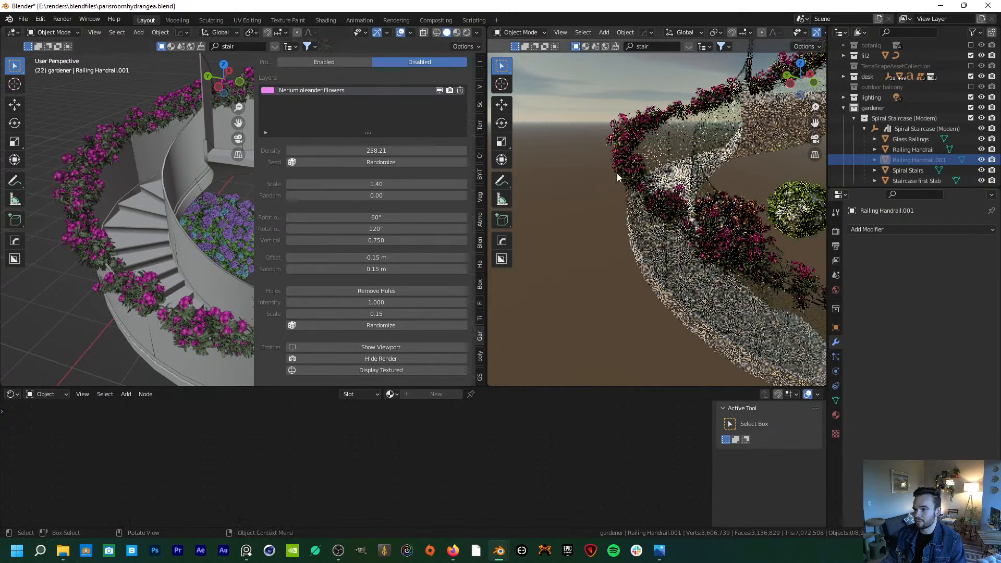
pyautogui.keyDown('shift'); pyautogui.moveTo(660, 185); pyautogui.dragTo(639, 186, button='middle'); pyautogui.keyUp('shift')
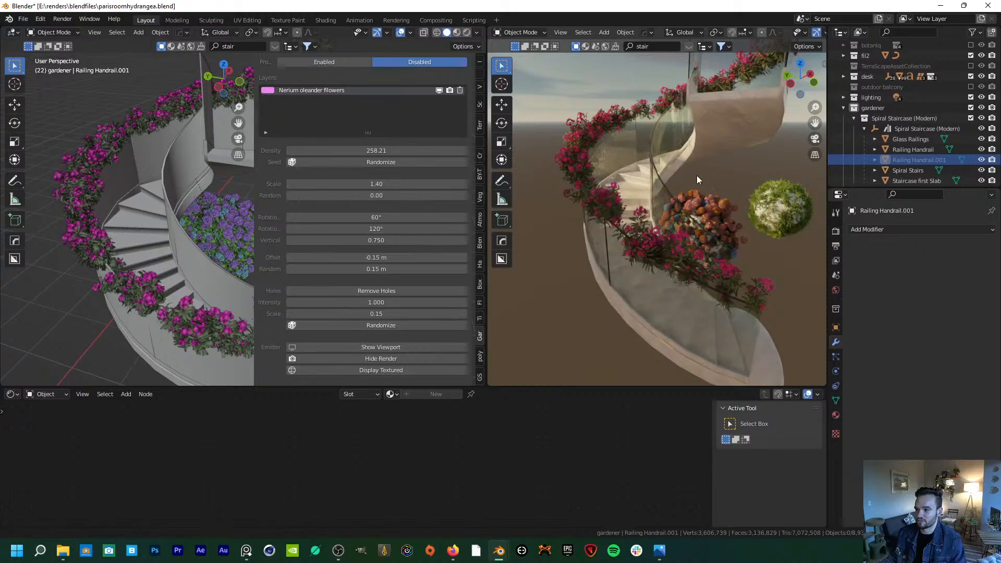
pyautogui.keyDown('shift'); pyautogui.moveTo(696, 176); pyautogui.dragTo(672, 216, button='middle'); pyautogui.keyUp('shift')
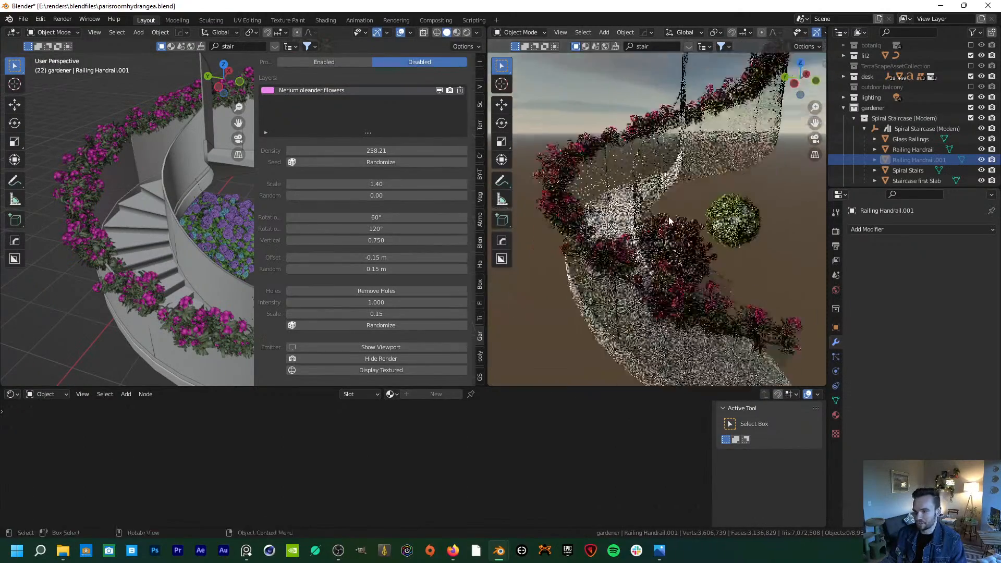
# - Switch to the reference board to examine how flowers cover the staircase banister, and return to Blender
pyautogui.click(248, 551)
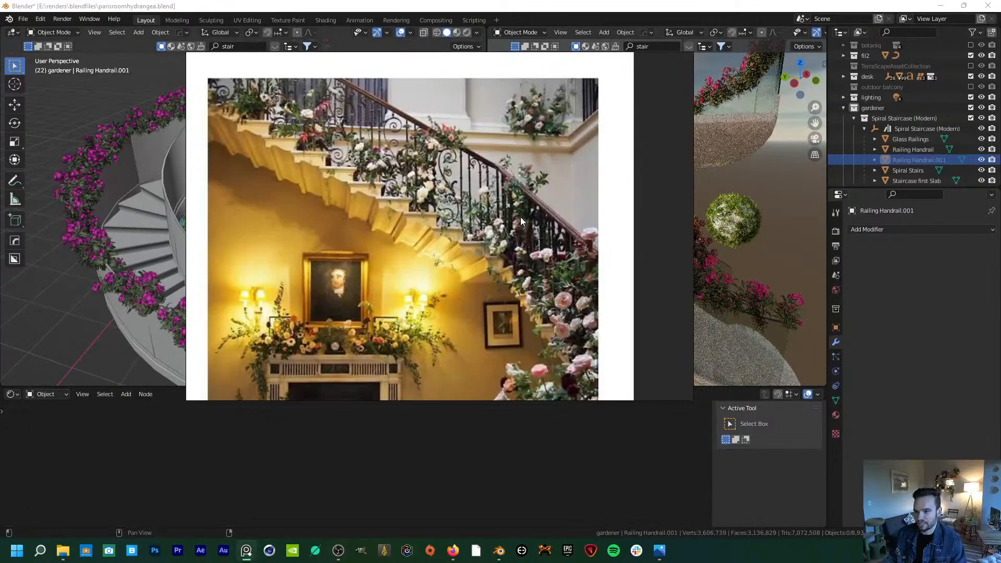
pyautogui.moveTo(520, 216); pyautogui.dragTo(493, 228, button='middle')
pyautogui.scroll(-2, 480, 239)
pyautogui.scroll(1, 480, 243)
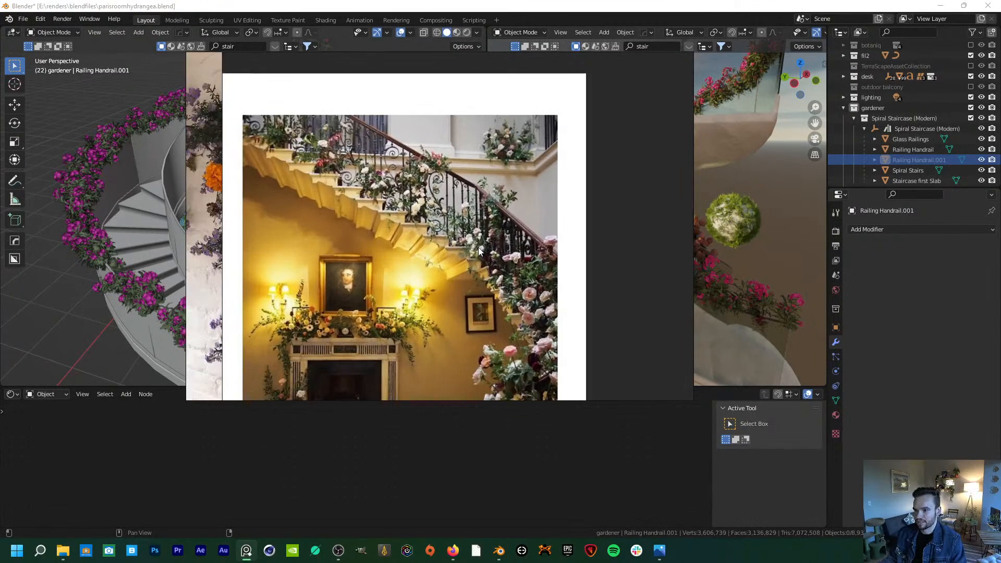
pyautogui.click(484, 455)
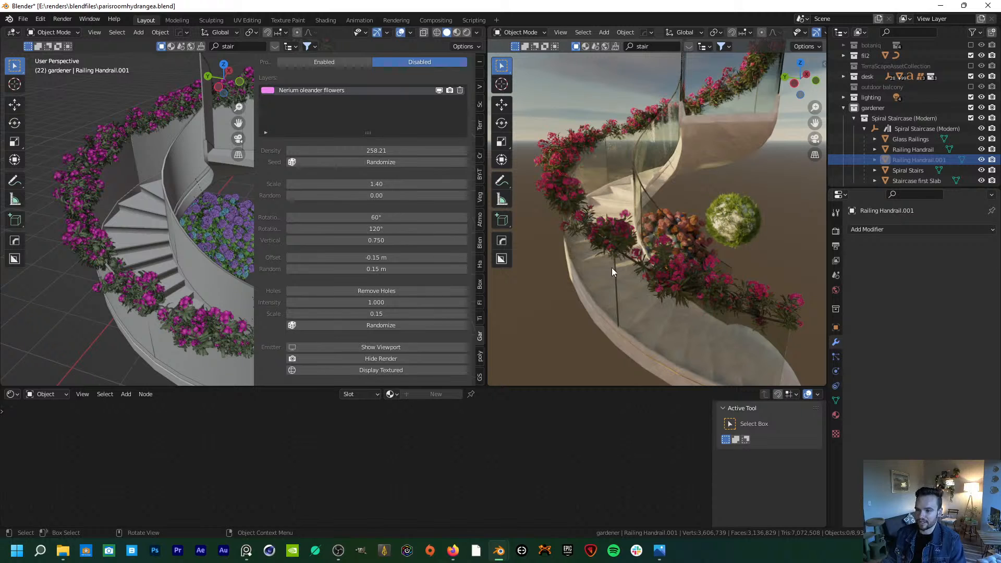
# - Set the oleander layer's second rotation value to 111° and check the foliage around the staircase
pyautogui.moveTo(377, 228)
pyautogui.mouseDown()
pyautogui.moveTo(387, 229)
pyautogui.moveTo(370, 224)
pyautogui.mouseUp()
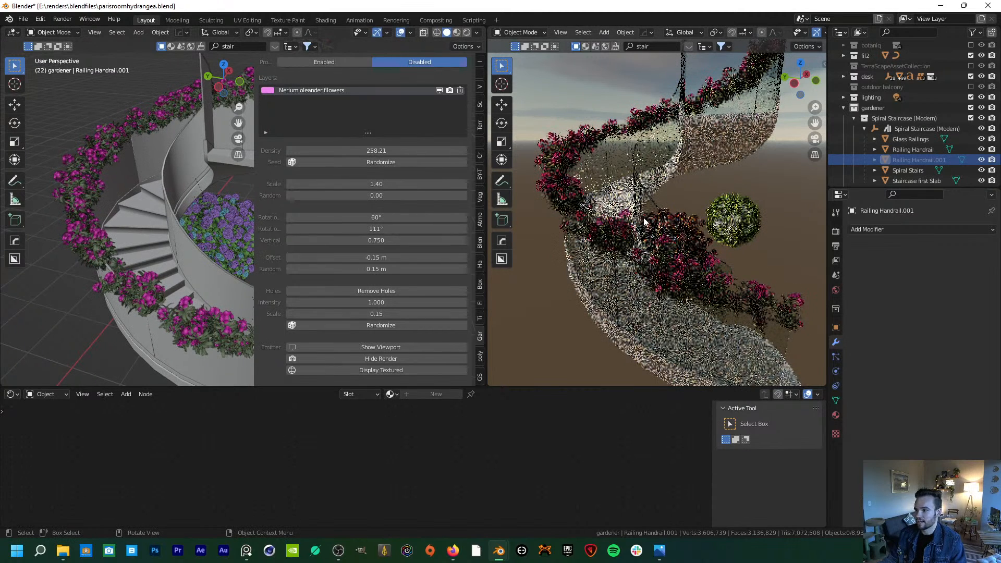
pyautogui.scroll(-4, 651, 204)
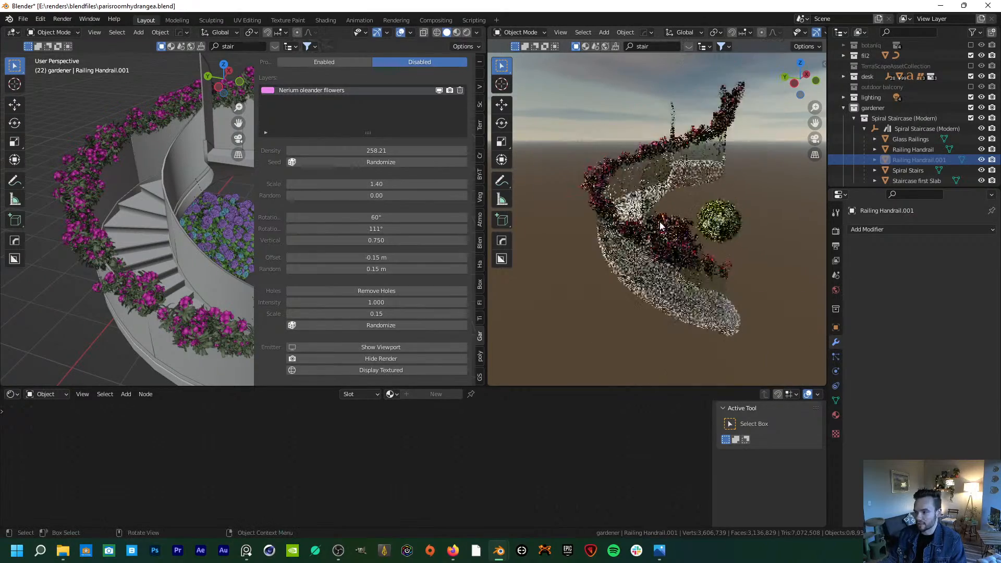
pyautogui.moveTo(693, 155); pyautogui.dragTo(667, 170, button='middle')
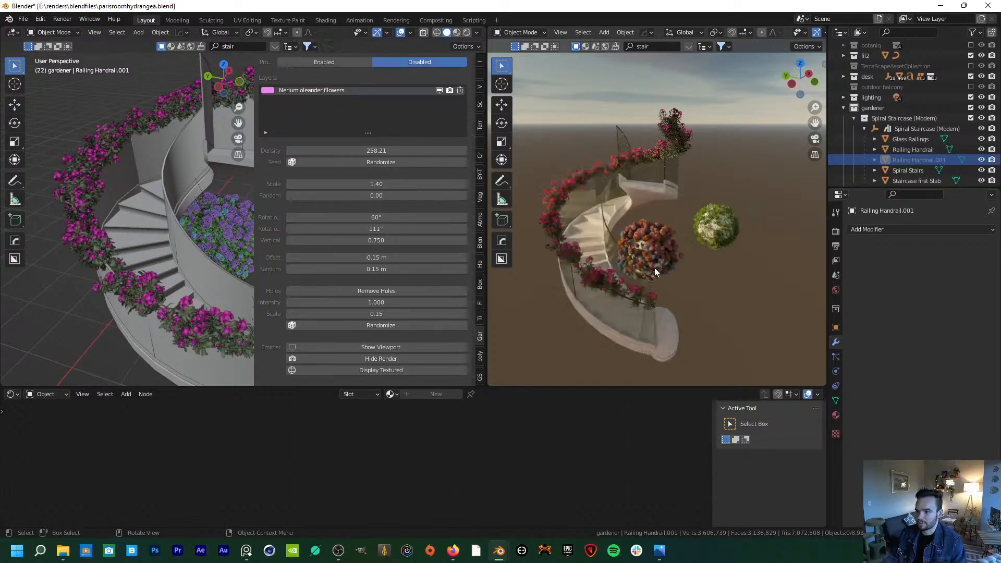
pyautogui.scroll(3, 656, 276)
pyautogui.keyDown('shift'); pyautogui.moveTo(655, 286); pyautogui.dragTo(693, 241, button='middle'); pyautogui.keyUp('shift')
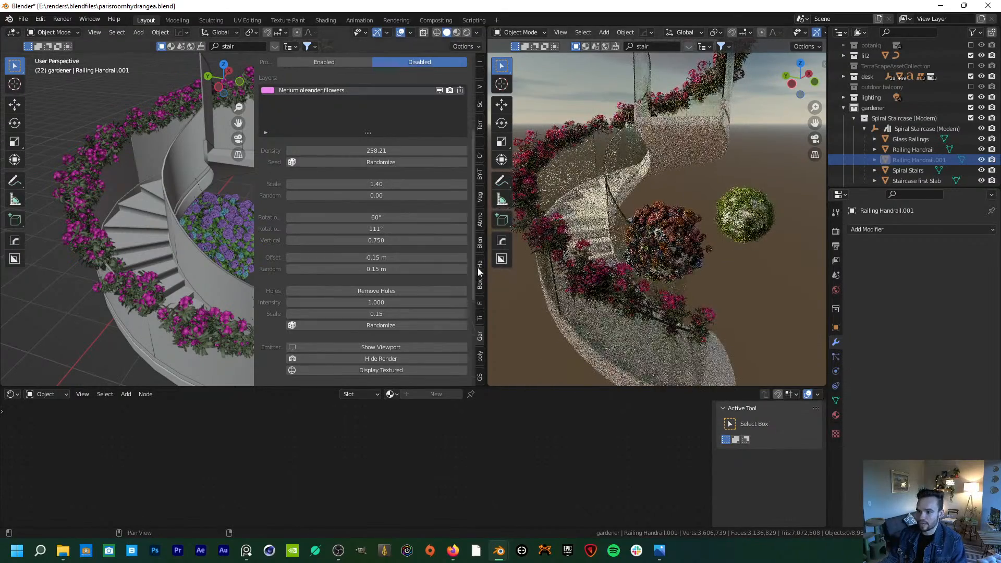
pyautogui.scroll(3, 497, 334)
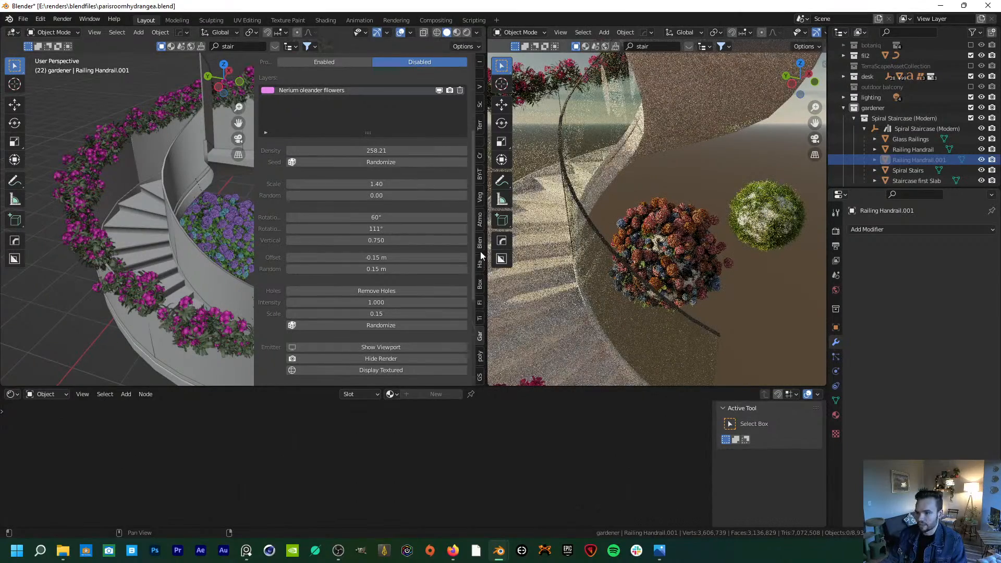
# - Choose the Double_Play_spiraea_2 Summer garden plant from the tree models and add it to the scene
pyautogui.click(480, 196)
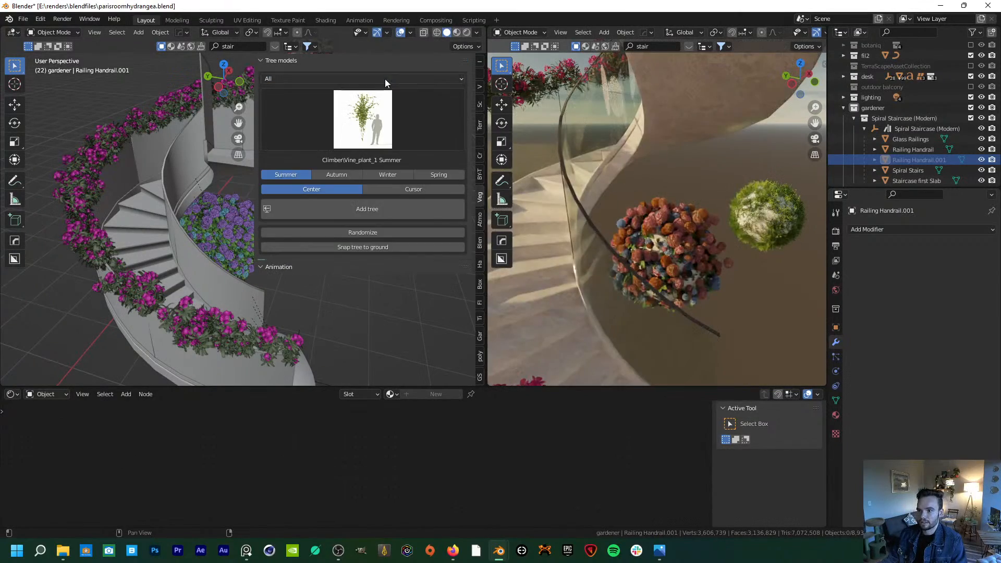
pyautogui.click(373, 114)
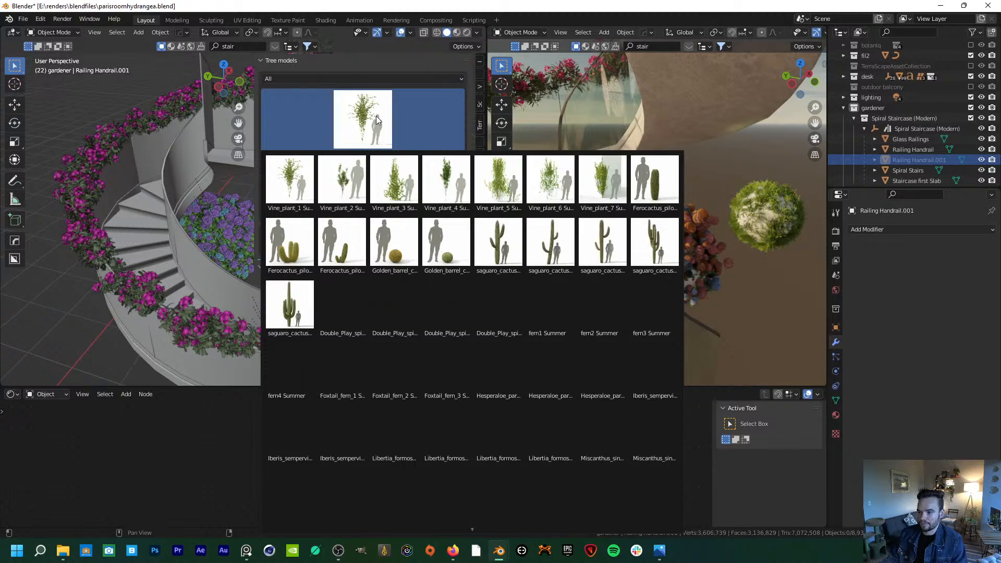
pyautogui.click(395, 321)
pyautogui.scroll(-5, 627, 251)
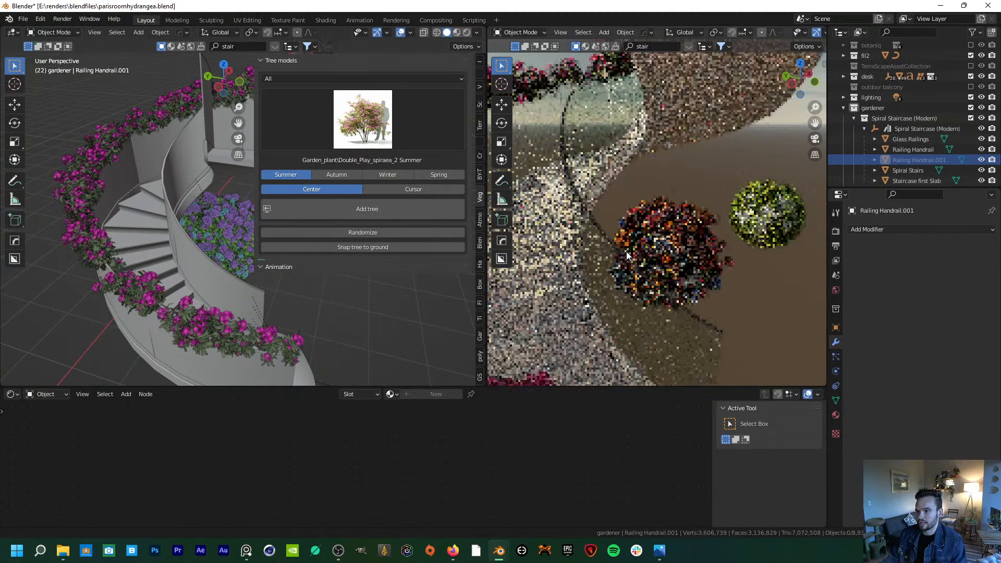
pyautogui.click(361, 206)
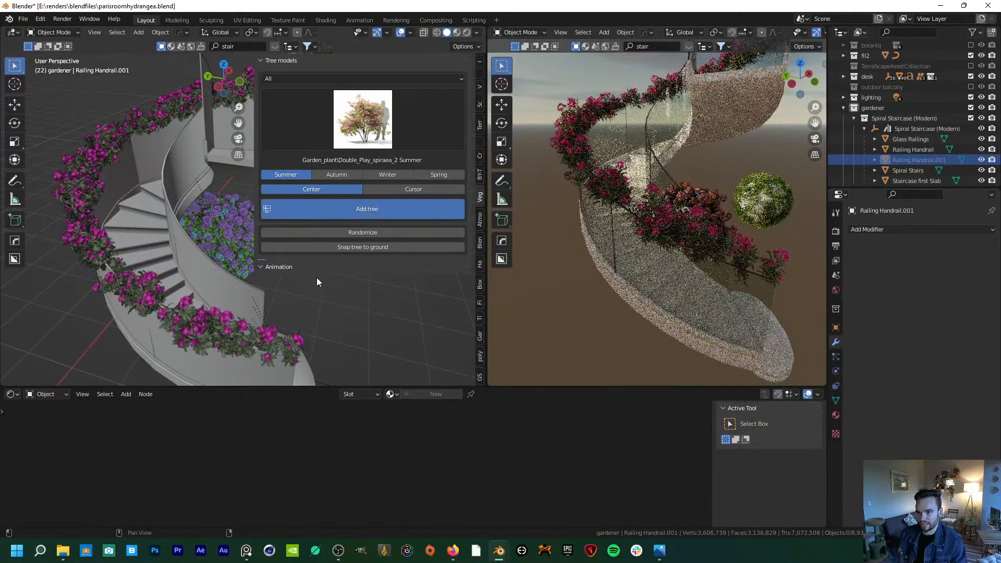
# - Move the Double_Play_spiraea_2 plant about 10.5 m within the horizontal plane to the spiral staircase
pyautogui.scroll(-3, 891, 155)
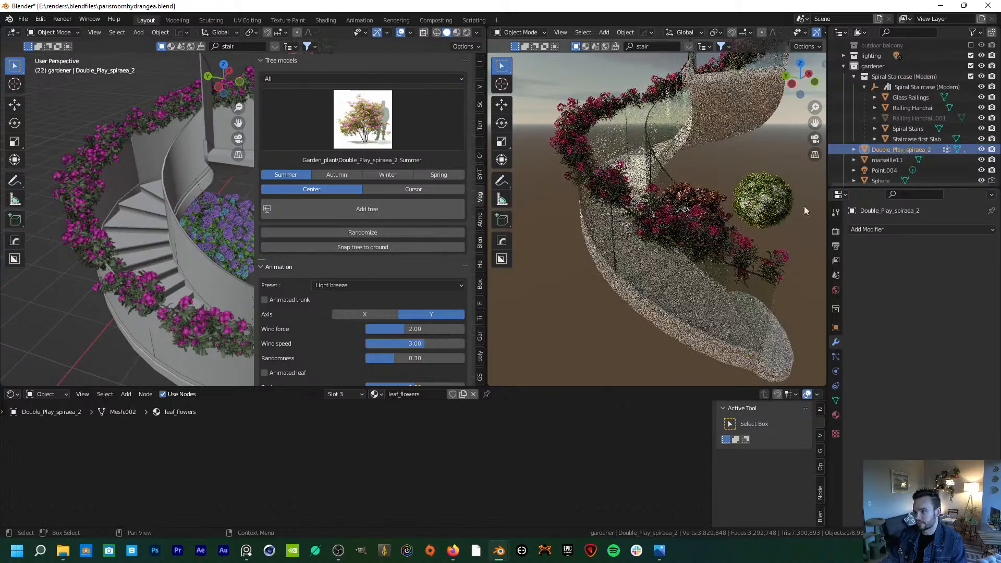
pyautogui.moveTo(176, 328); pyautogui.dragTo(126, 263, button='middle')
pyautogui.press('g')
pyautogui.hotkey('shift', 'z')
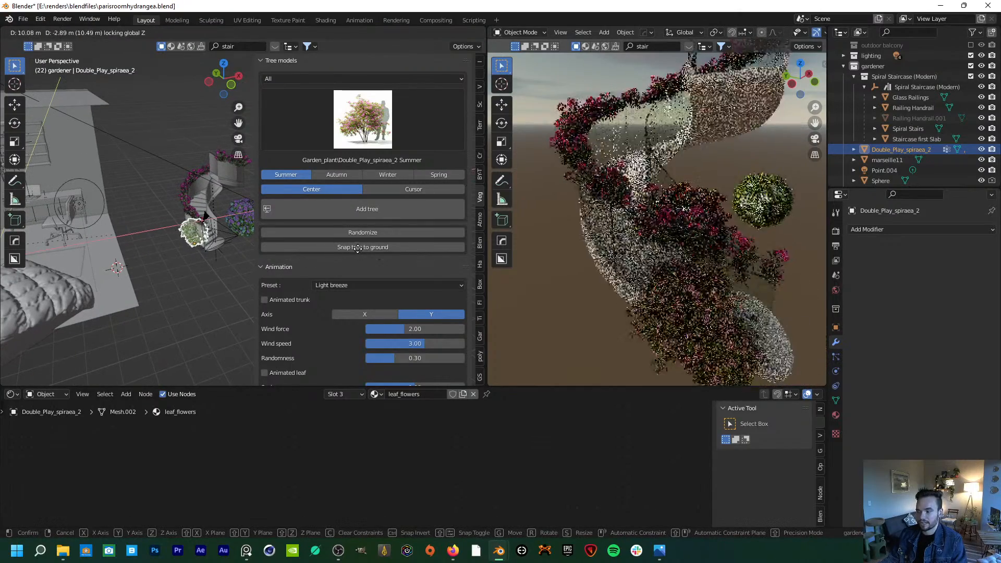
pyautogui.click(358, 248)
# - Scale the spiraea plant down and raise it about 0.55 m against the lower railing, then check its blossoms in the rendered view
pyautogui.moveTo(291, 329); pyautogui.dragTo(269, 259, button='middle')
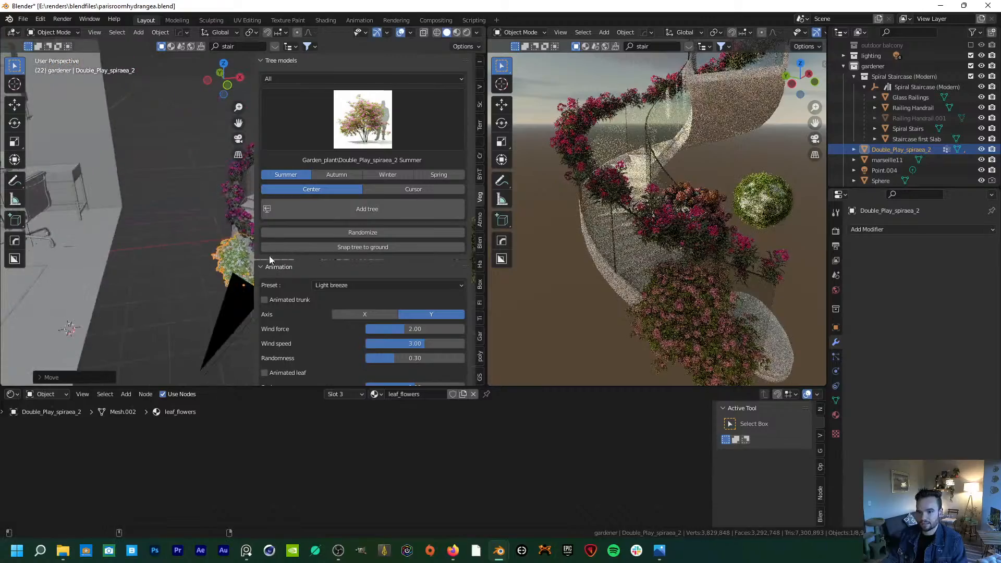
pyautogui.scroll(-6, 233, 227)
pyautogui.press('s')
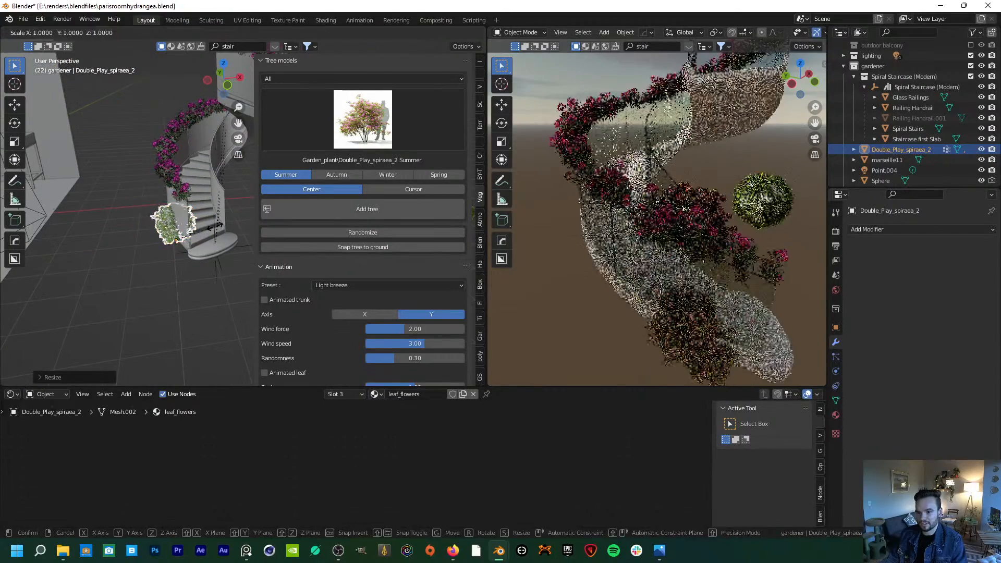
pyautogui.press('g')
pyautogui.press('z')
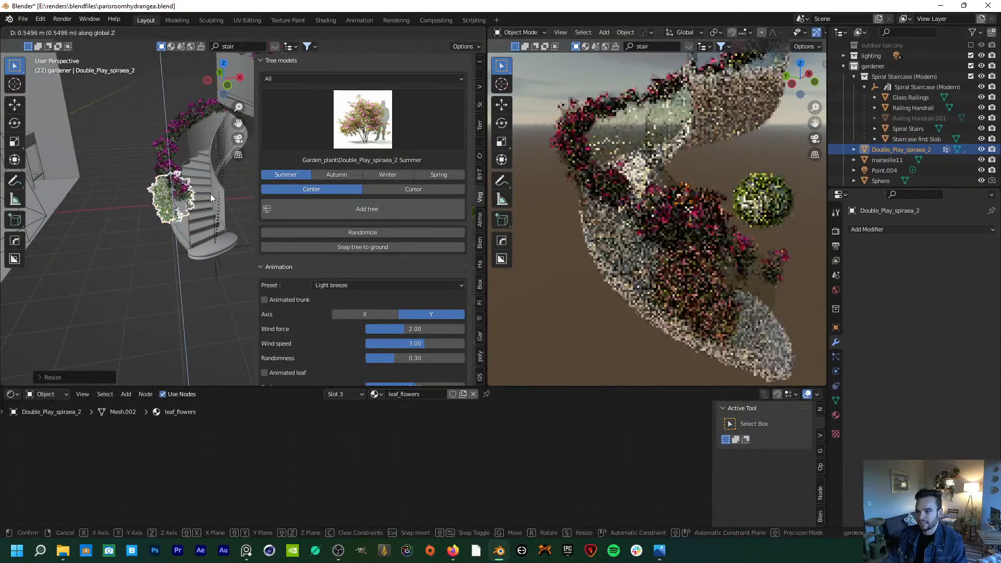
pyautogui.click(211, 192)
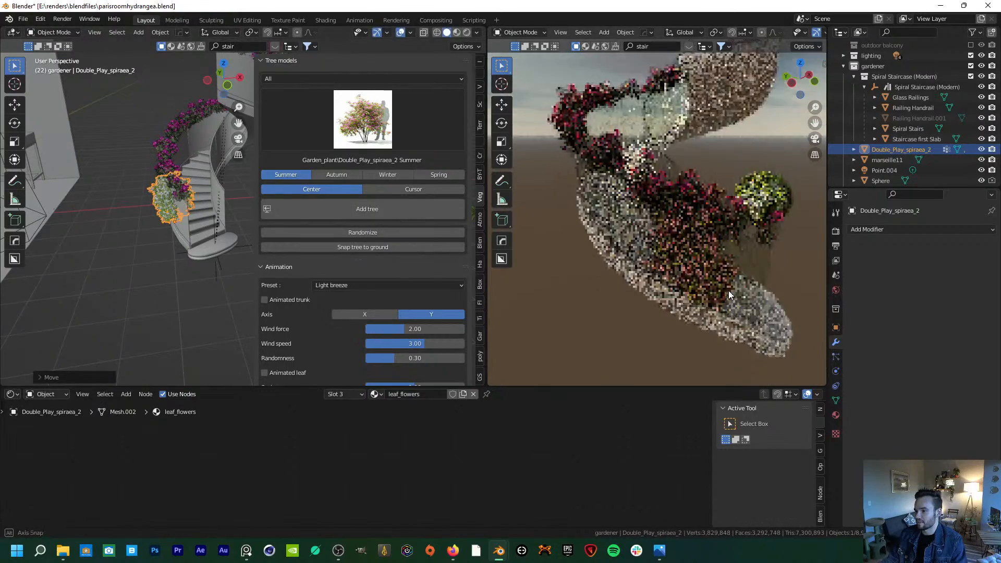
pyautogui.moveTo(728, 294); pyautogui.dragTo(673, 255, button='middle')
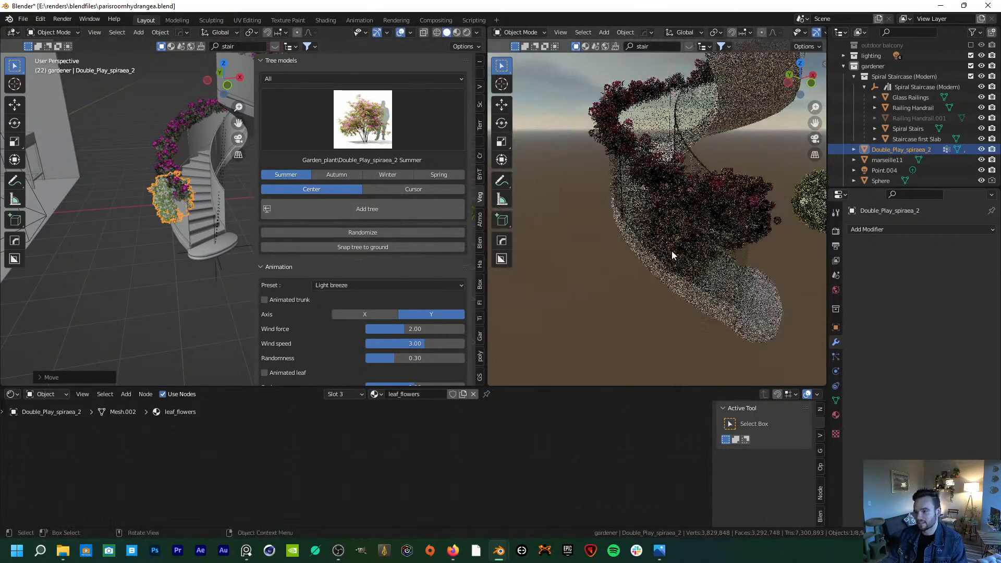
pyautogui.scroll(6, 672, 255)
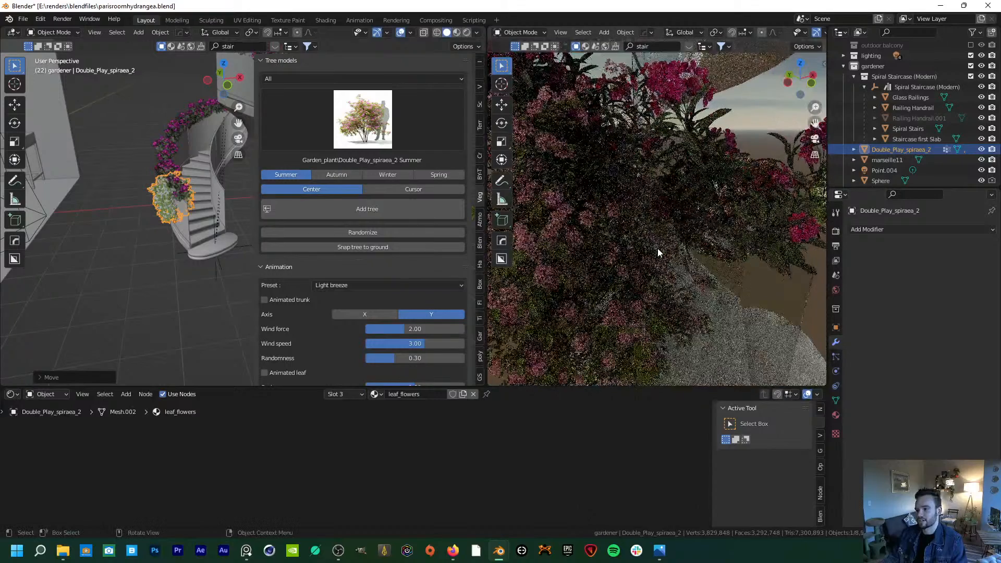
pyautogui.scroll(-6, 658, 248)
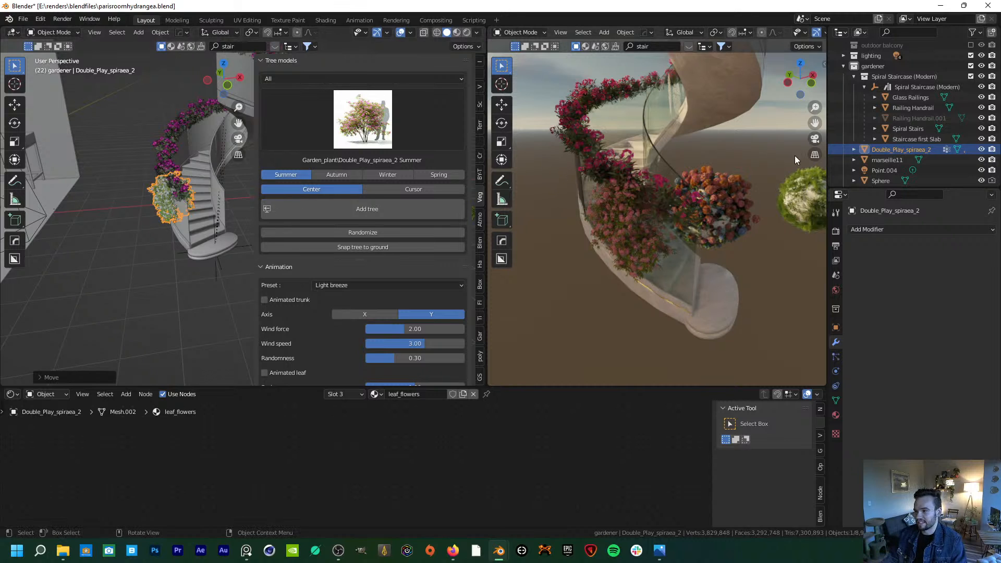
# - Enable the Nerium oleander instance collection under Gardener Instancing Collections and select Nerium oleander.001
pyautogui.scroll(-5, 891, 149)
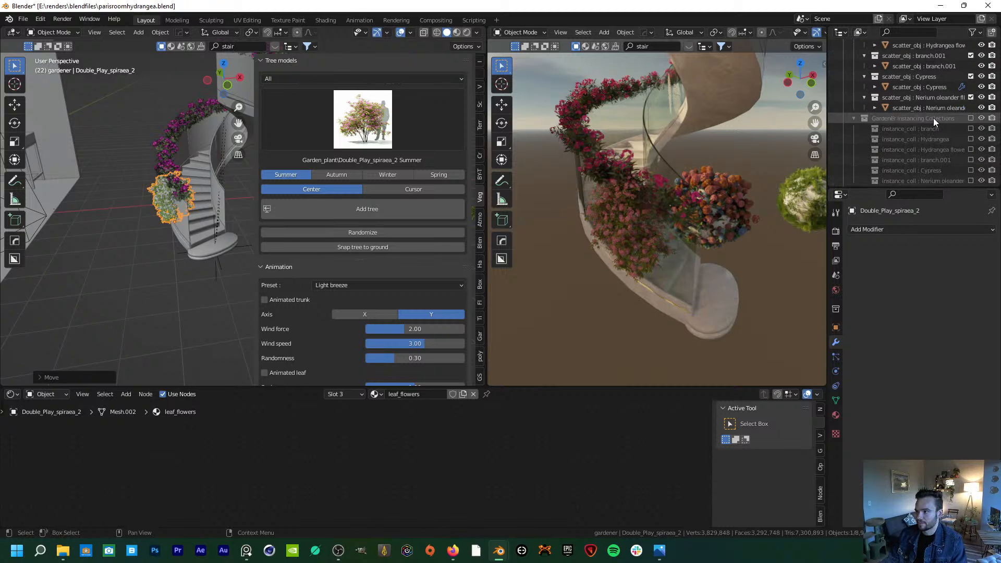
pyautogui.scroll(-5, 932, 119)
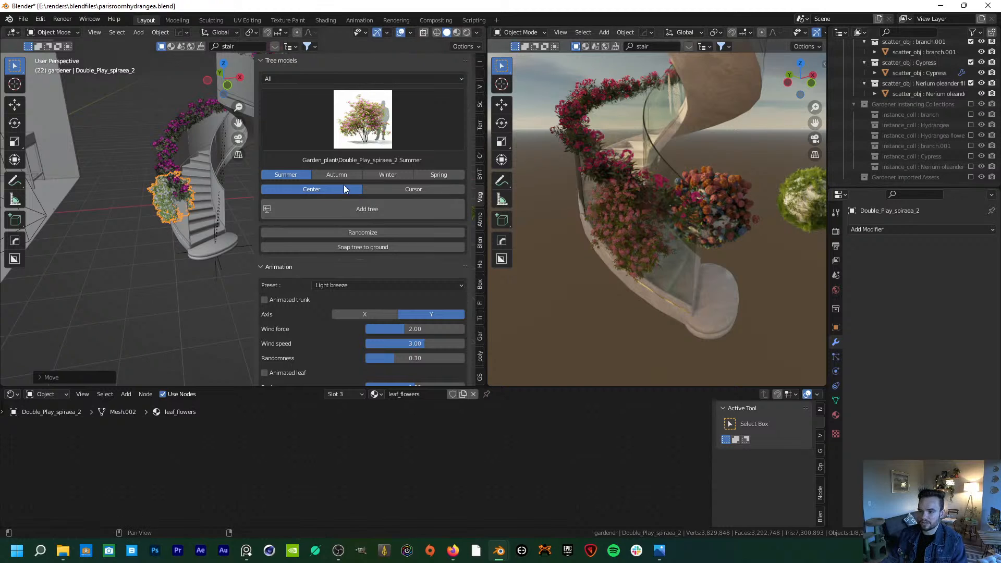
pyautogui.scroll(-2, 280, 277)
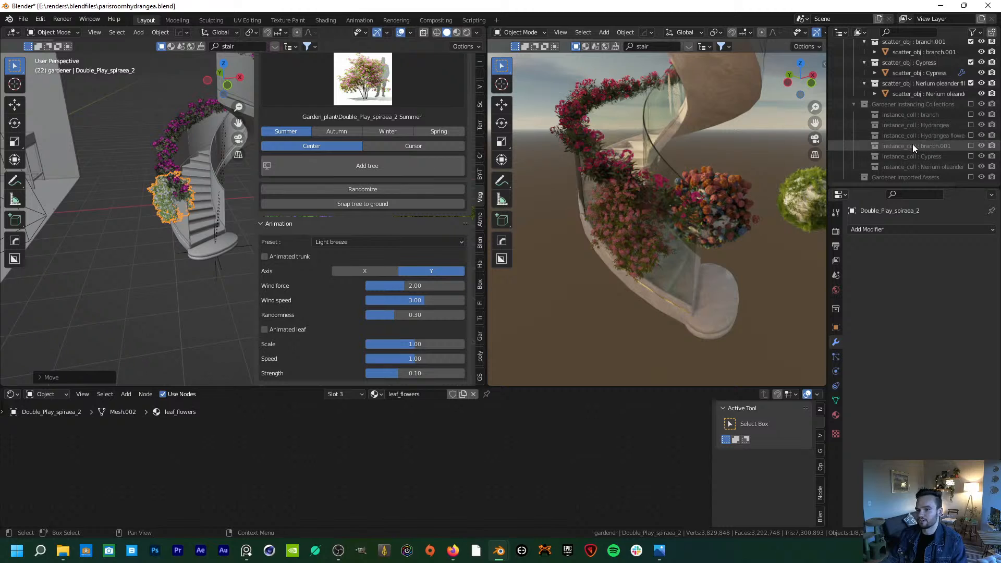
pyautogui.scroll(2, 270, 205)
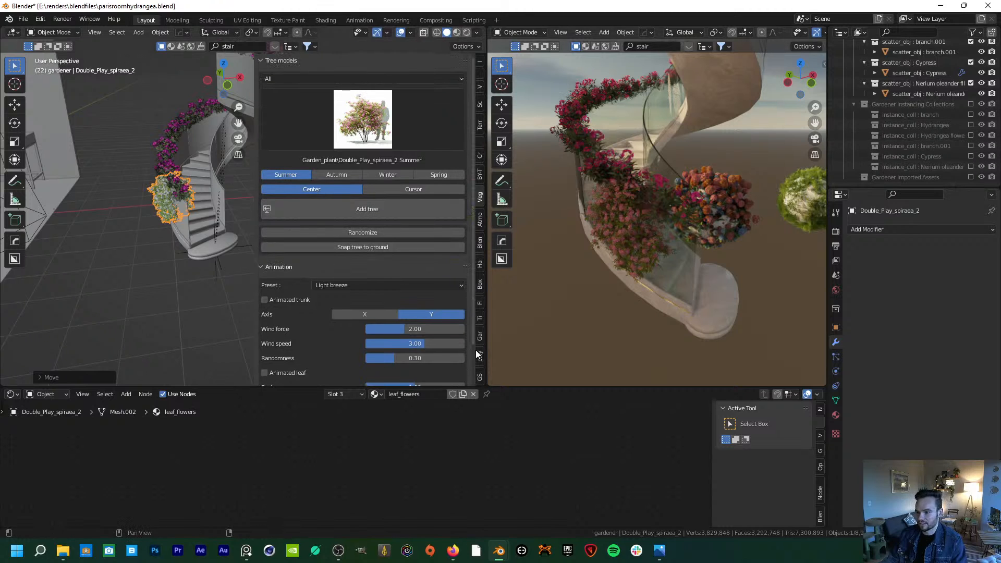
pyautogui.scroll(10, 290, 224)
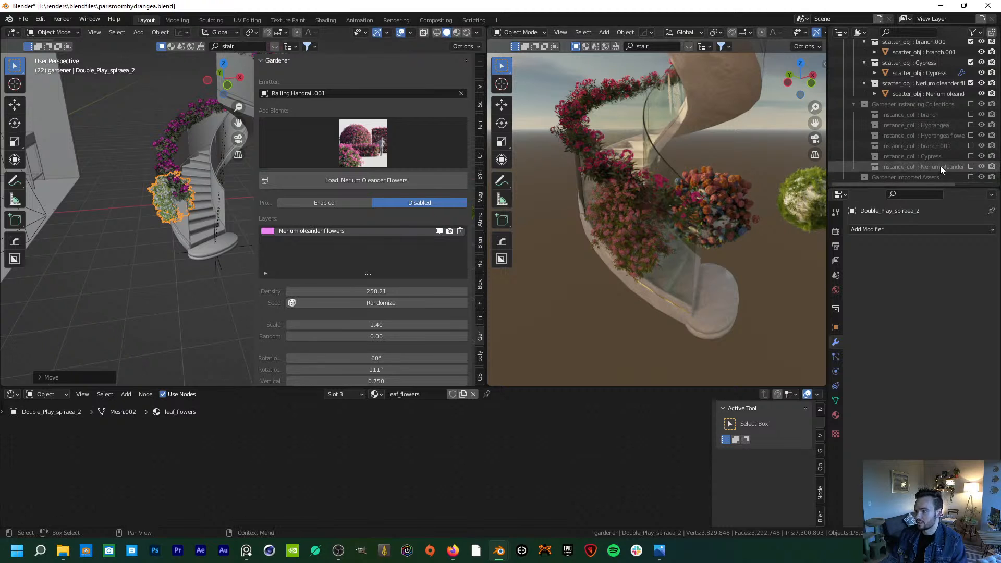
pyautogui.click(970, 166)
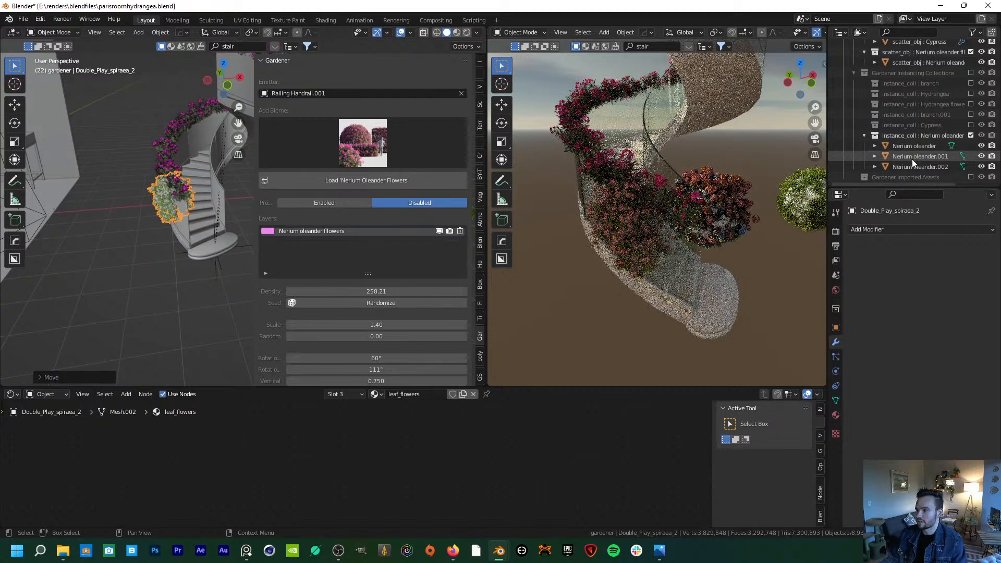
pyautogui.click(912, 159)
pyautogui.click(917, 166)
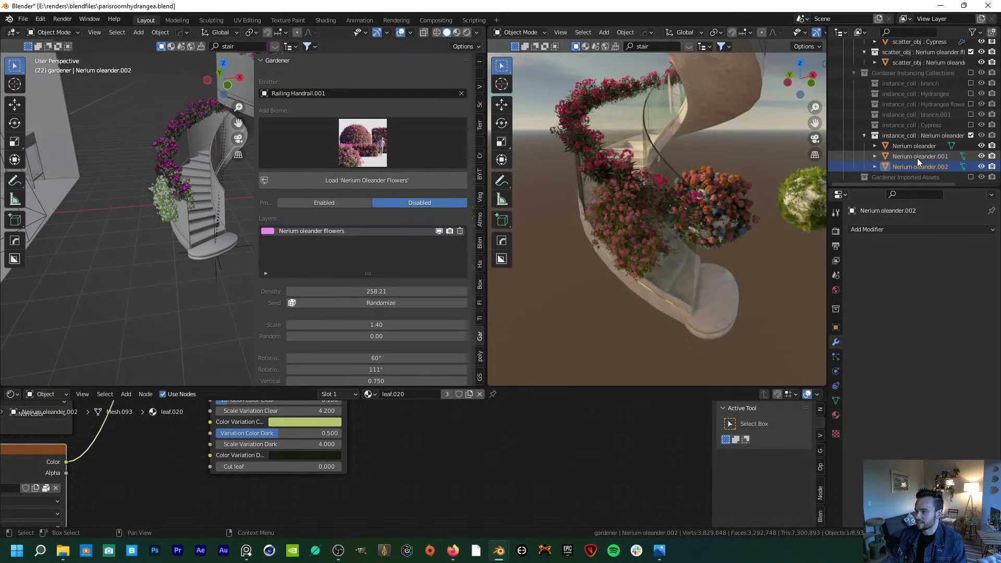
pyautogui.click(915, 157)
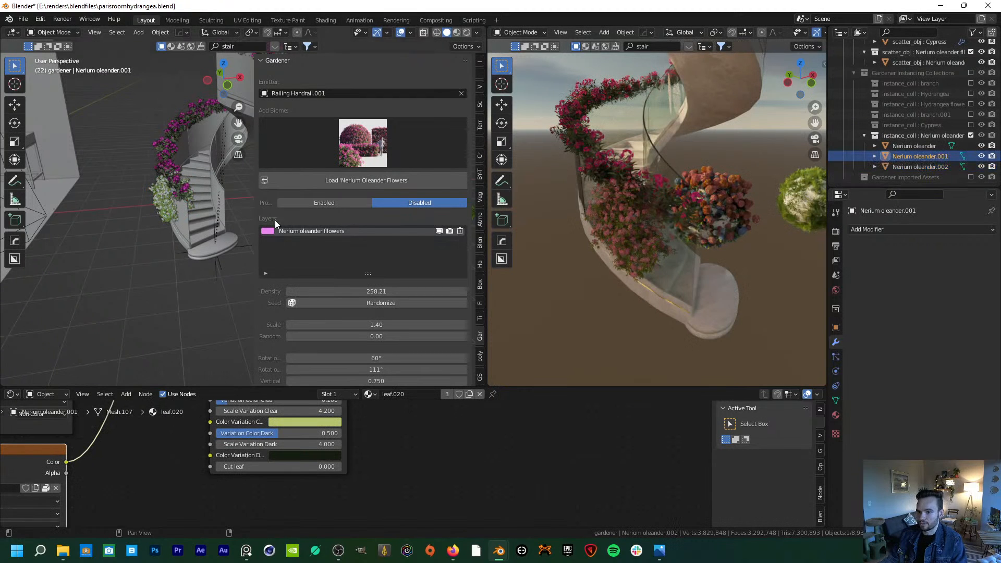
pyautogui.press('KP_Decimal')
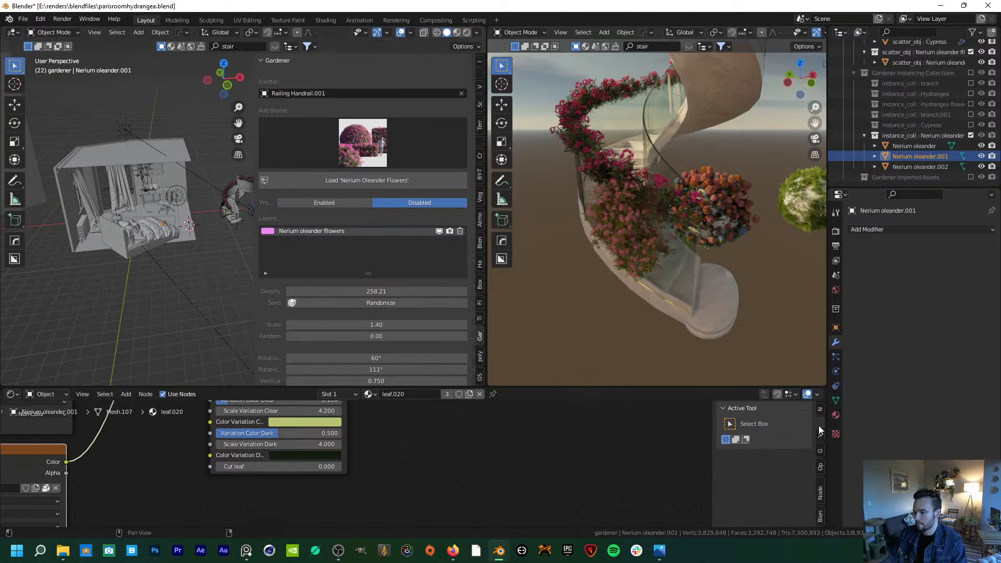
# - Show the flowers.012 material's nodes in an enlarged shader editor and move the Gardener_leaf.001 group node away from its texture nodes
pyautogui.click(834, 415)
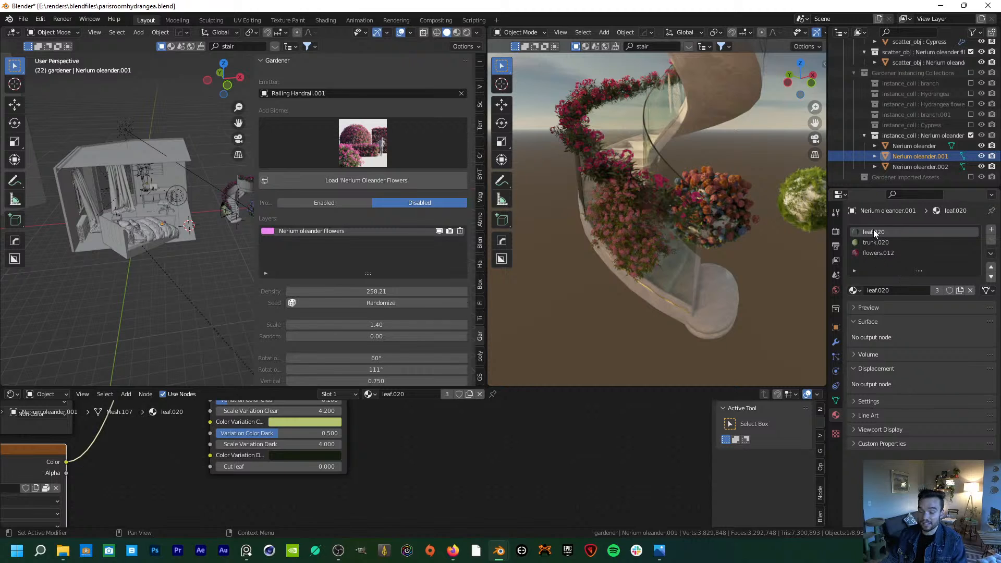
pyautogui.click(884, 254)
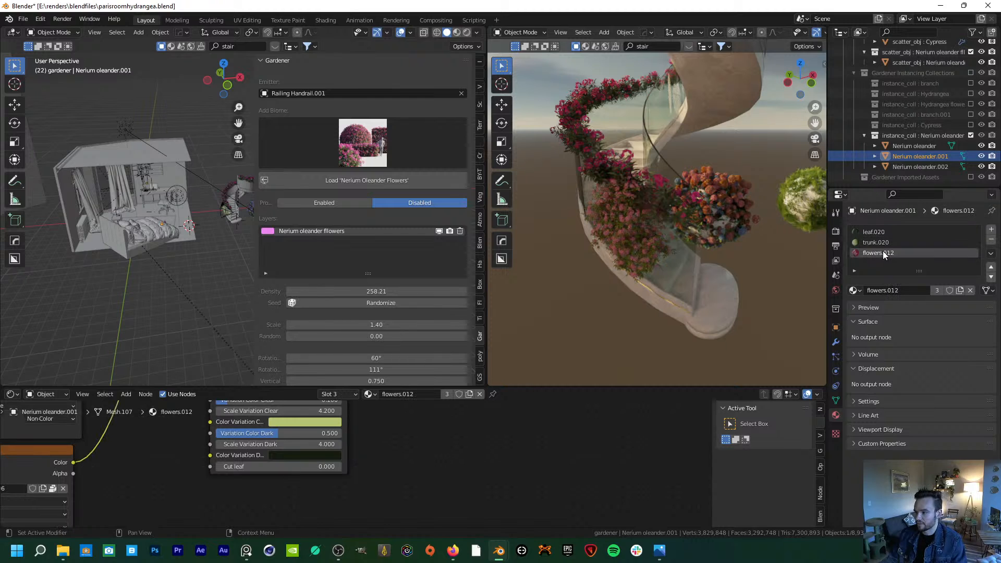
pyautogui.scroll(-8, 502, 467)
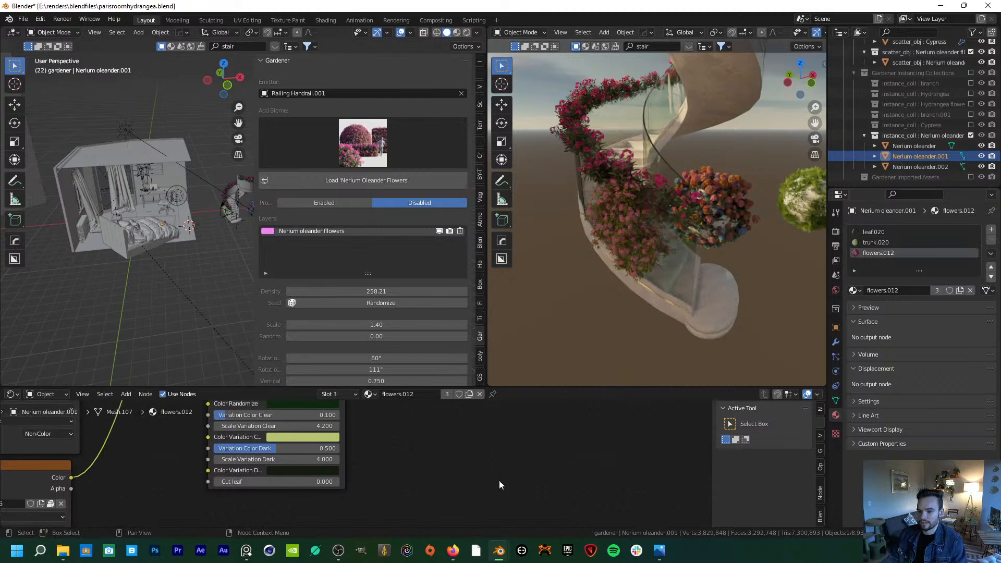
pyautogui.moveTo(395, 458); pyautogui.dragTo(417, 464, button='middle')
pyautogui.scroll(-4, 364, 489)
pyautogui.moveTo(421, 386); pyautogui.dragTo(419, 276)
pyautogui.scroll(5, 401, 368)
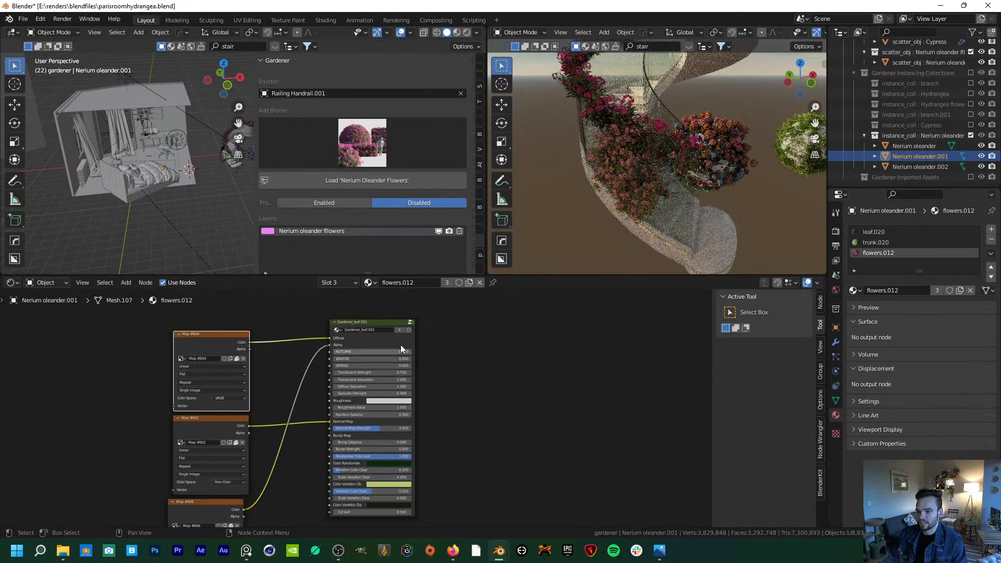
pyautogui.moveTo(389, 321); pyautogui.dragTo(434, 320)
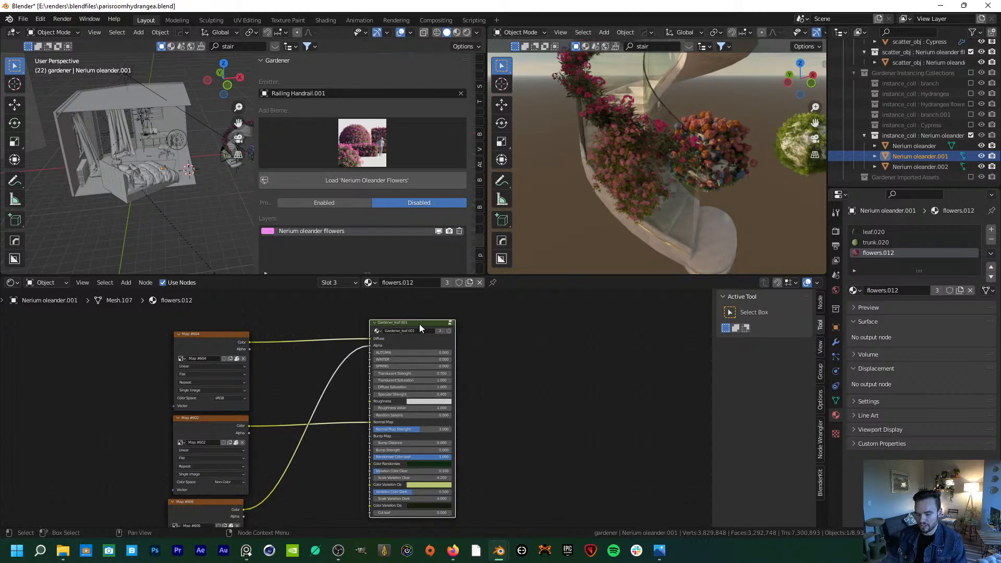
# - Examine the node network inside the Gardener_leaf.001 group, and return to the flowers.012 material
pyautogui.press('Tab')
pyautogui.scroll(-4, 423, 361)
pyautogui.moveTo(487, 386); pyautogui.dragTo(413, 385, button='middle')
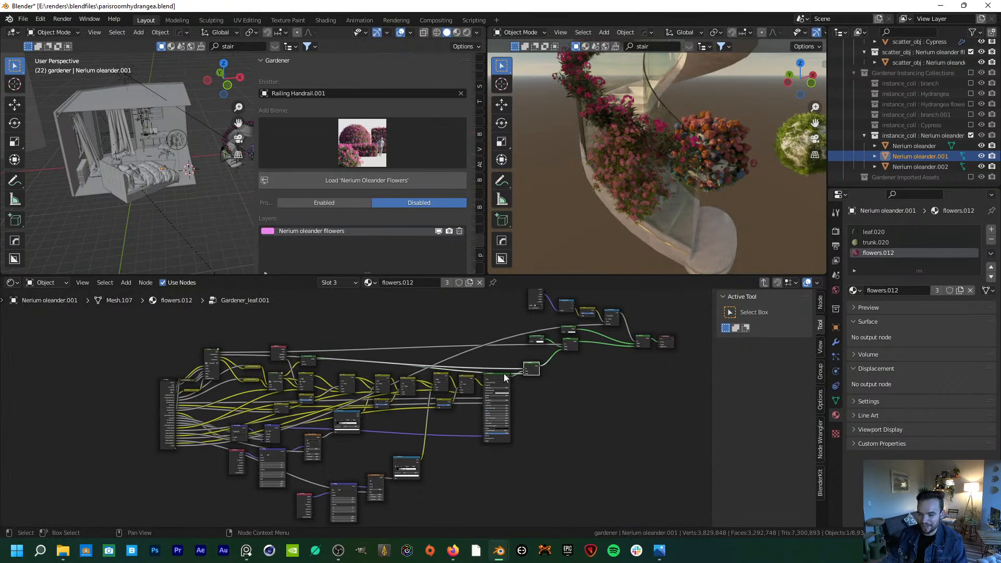
pyautogui.moveTo(507, 367); pyautogui.dragTo(503, 374, button='middle')
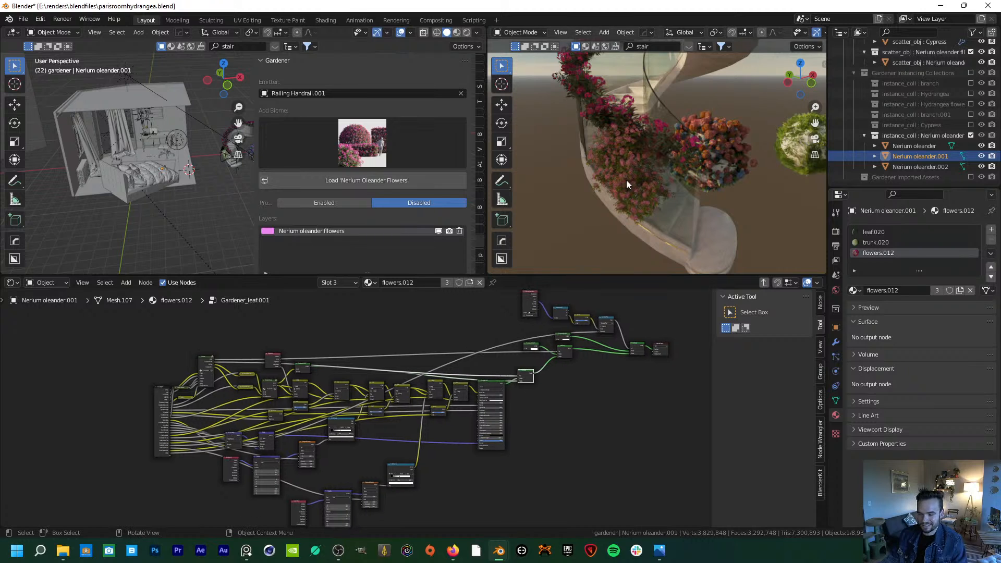
pyautogui.press('Tab')
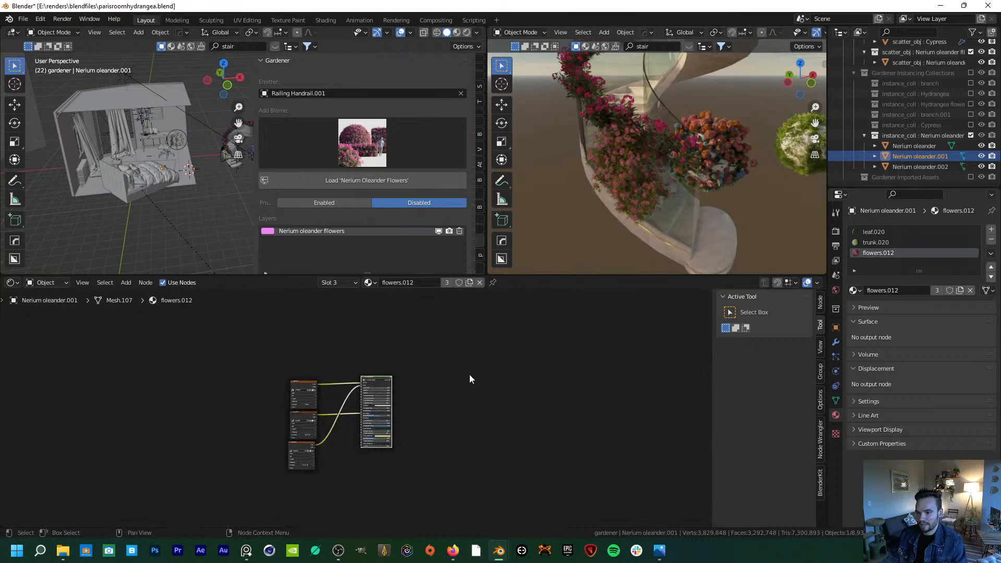
# - Set the AUTUMN value of the flowers.012 material's Gardener_leaf.001 node to 0.845 to recolour the oleander flowers on the handrail
pyautogui.scroll(8, 469, 375)
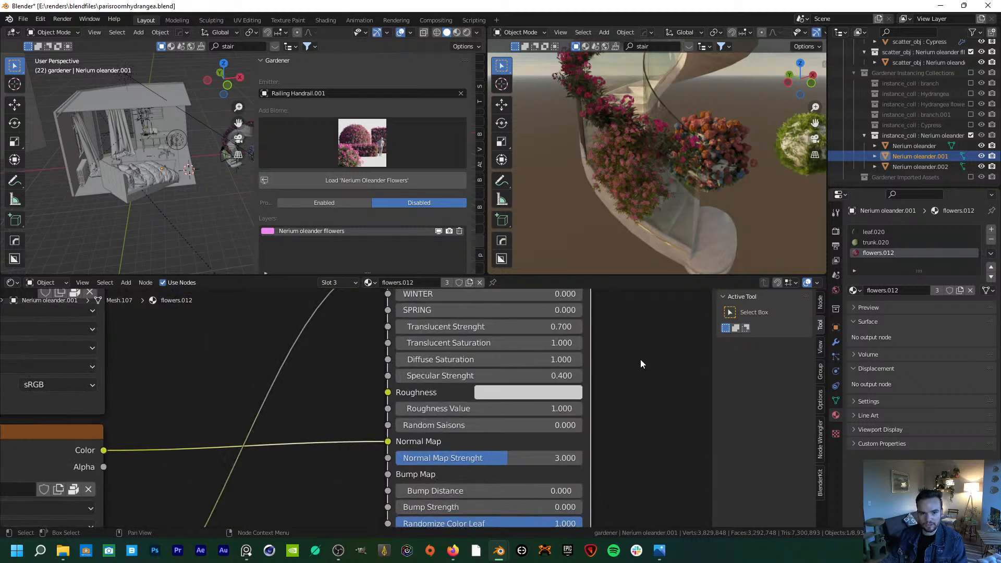
pyautogui.scroll(2, 657, 355)
pyautogui.moveTo(680, 349); pyautogui.dragTo(555, 470, button='middle')
pyautogui.scroll(1, 622, 429)
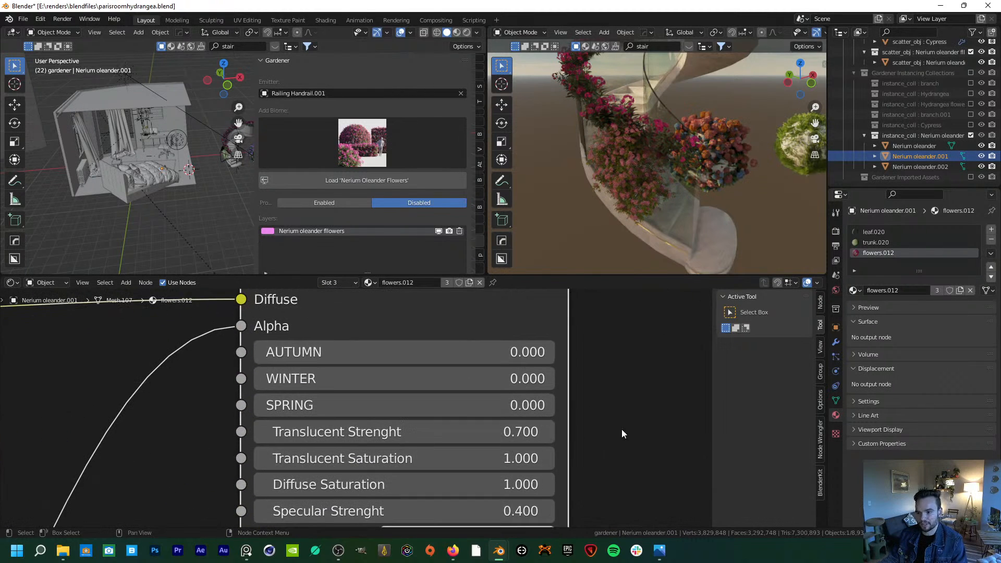
pyautogui.moveTo(621, 428); pyautogui.dragTo(614, 435, button='middle')
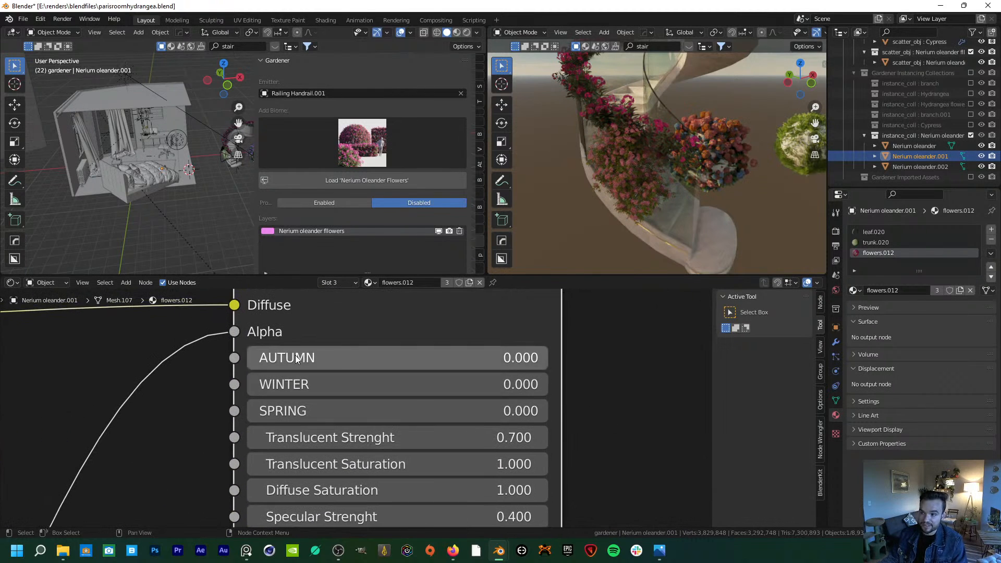
pyautogui.keyDown('shift'); pyautogui.moveTo(615, 145); pyautogui.dragTo(622, 166, button='middle'); pyautogui.keyUp('shift')
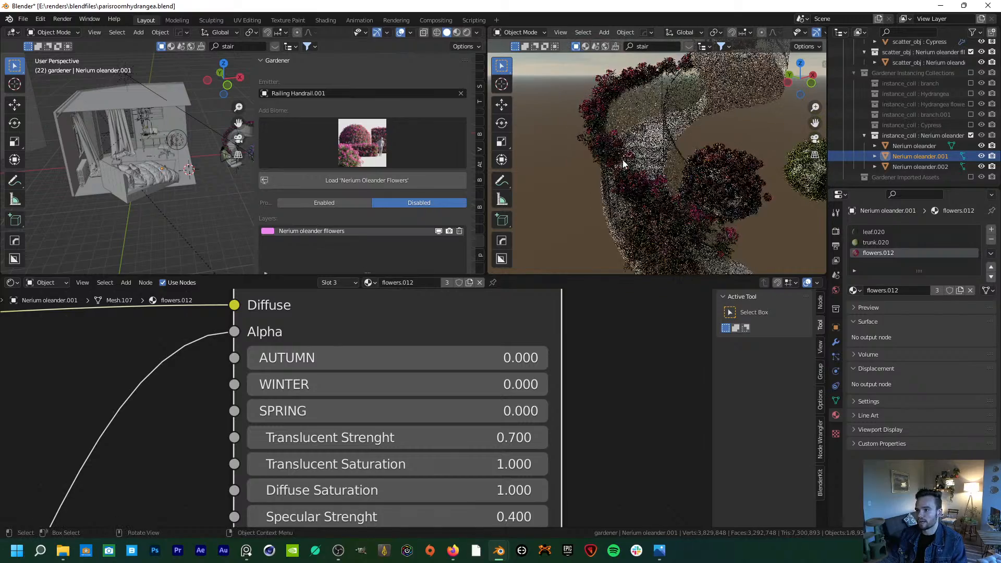
pyautogui.scroll(3, 622, 161)
pyautogui.scroll(-1, 629, 154)
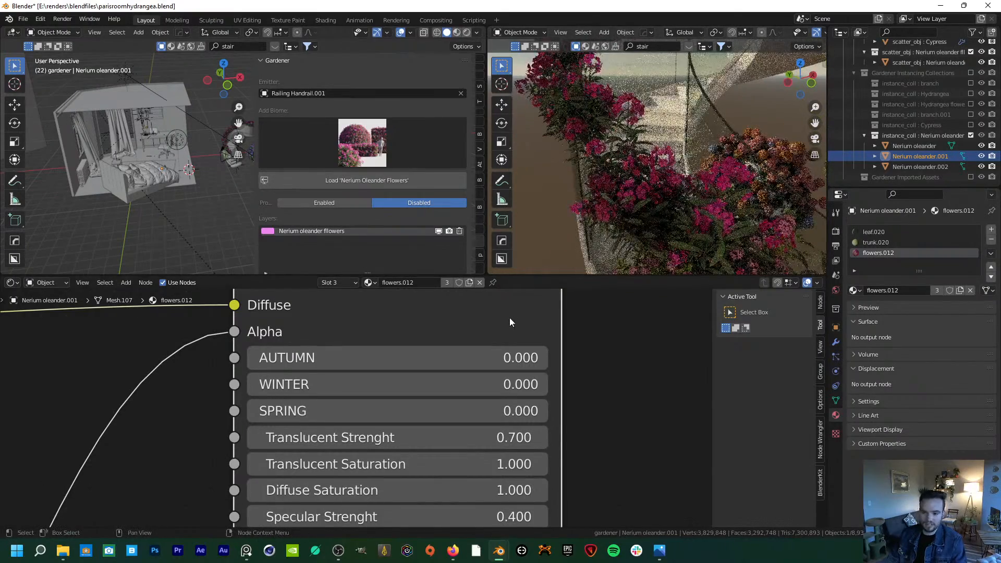
pyautogui.moveTo(386, 361); pyautogui.dragTo(640, 361)
pyautogui.moveTo(503, 361); pyautogui.dragTo(503, 361)
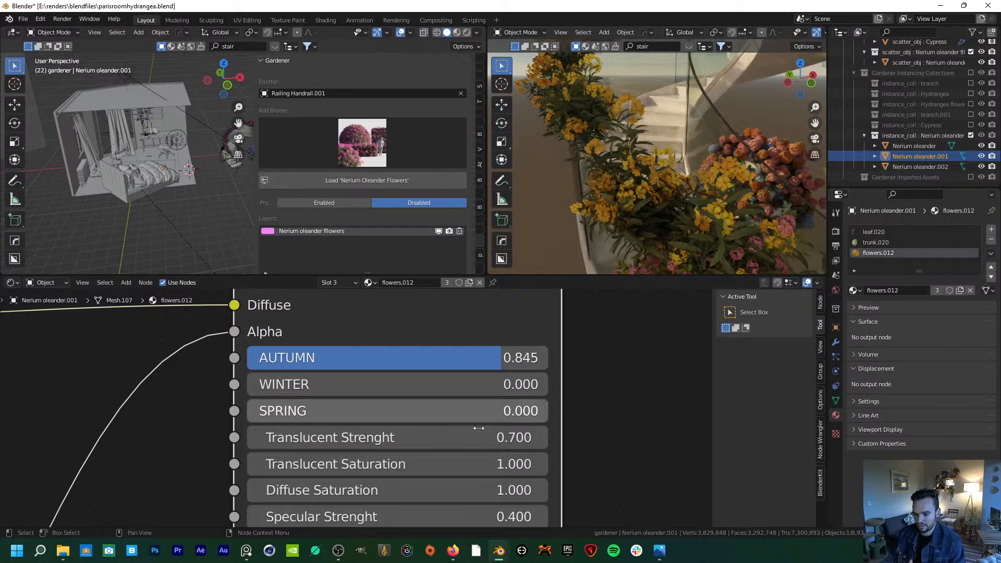
# - Switch to the reference board and examine the flower colours on the staircase, window and house facade images
pyautogui.click(246, 550)
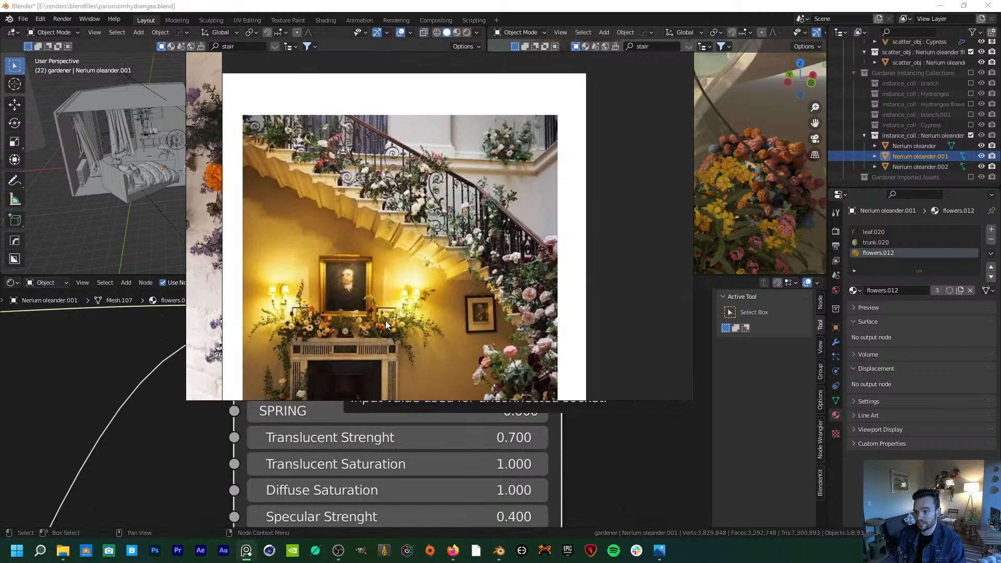
pyautogui.moveTo(385, 320); pyautogui.dragTo(445, 295, button='middle')
pyautogui.scroll(-4, 448, 295)
pyautogui.moveTo(255, 305); pyautogui.dragTo(378, 278, button='middle')
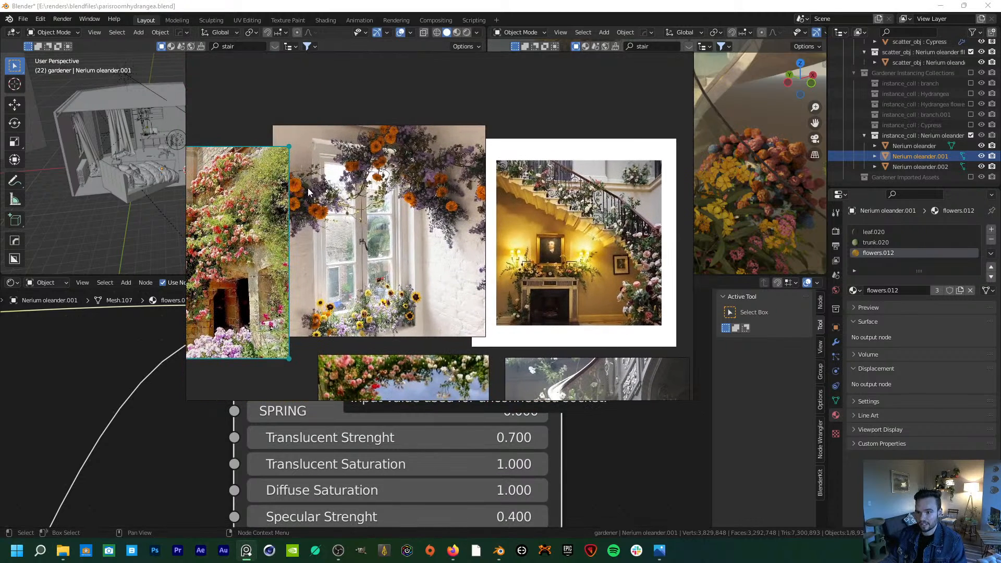
pyautogui.moveTo(281, 257); pyautogui.dragTo(364, 193, button='middle')
pyautogui.scroll(1, 364, 192)
pyautogui.moveTo(251, 168); pyautogui.dragTo(305, 210, button='middle')
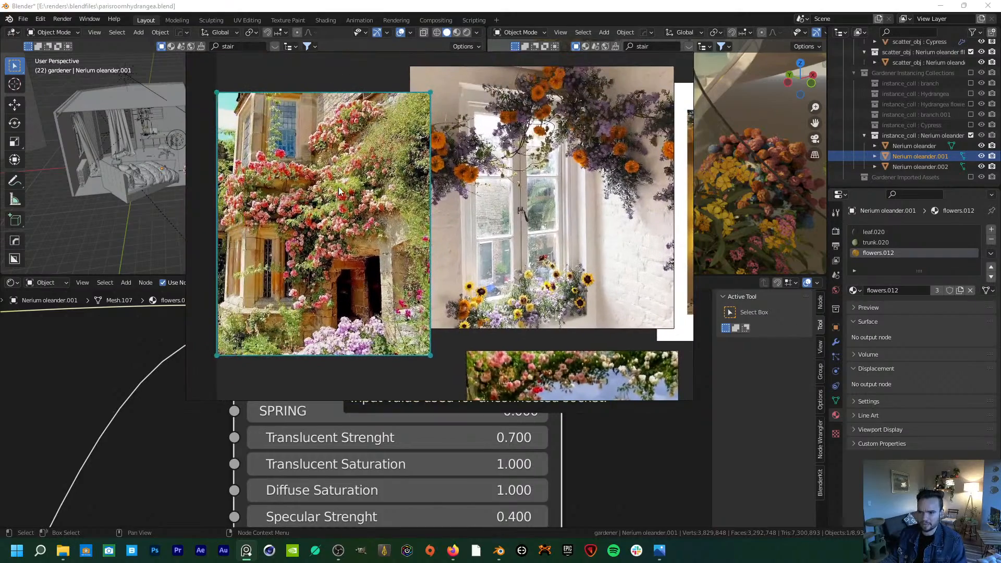
# - Examine the flower colours on the rose garden archway and white-flowered staircase images of the reference board
pyautogui.moveTo(356, 271); pyautogui.dragTo(240, 166, button='middle')
pyautogui.moveTo(678, 359); pyautogui.dragTo(471, 247, button='middle')
pyautogui.scroll(2, 466, 297)
pyautogui.moveTo(467, 297); pyautogui.dragTo(469, 272, button='middle')
pyautogui.scroll(-2, 468, 266)
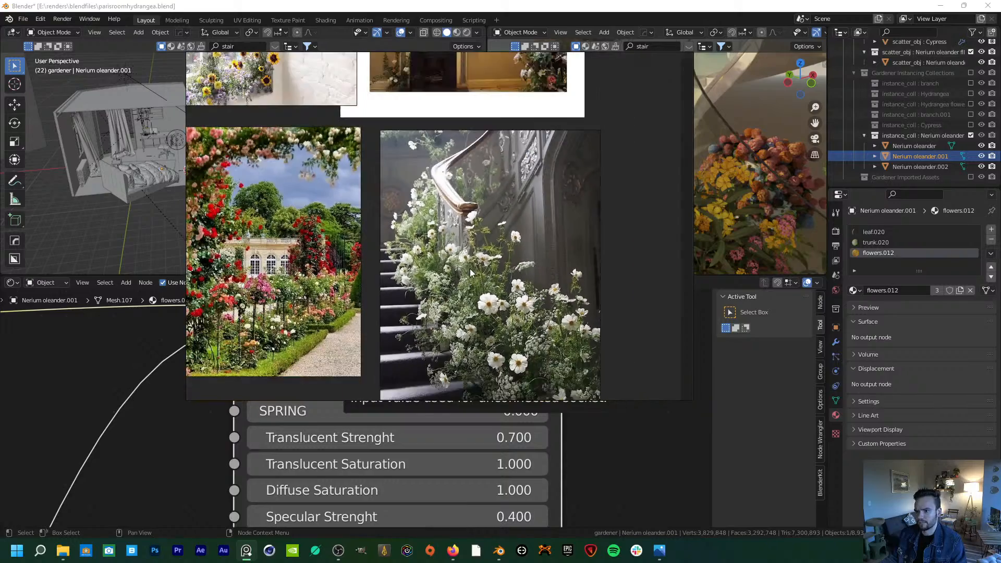
pyautogui.moveTo(467, 231); pyautogui.dragTo(467, 278, button='middle')
pyautogui.scroll(-1, 468, 279)
# - Back in Blender, reset the Gardener_leaf.001 node's AUTUMN value to 0.000, and try SPRING at 1.000 before returning it to 0.000
pyautogui.click(32, 368)
pyautogui.moveTo(468, 358); pyautogui.dragTo(247, 357)
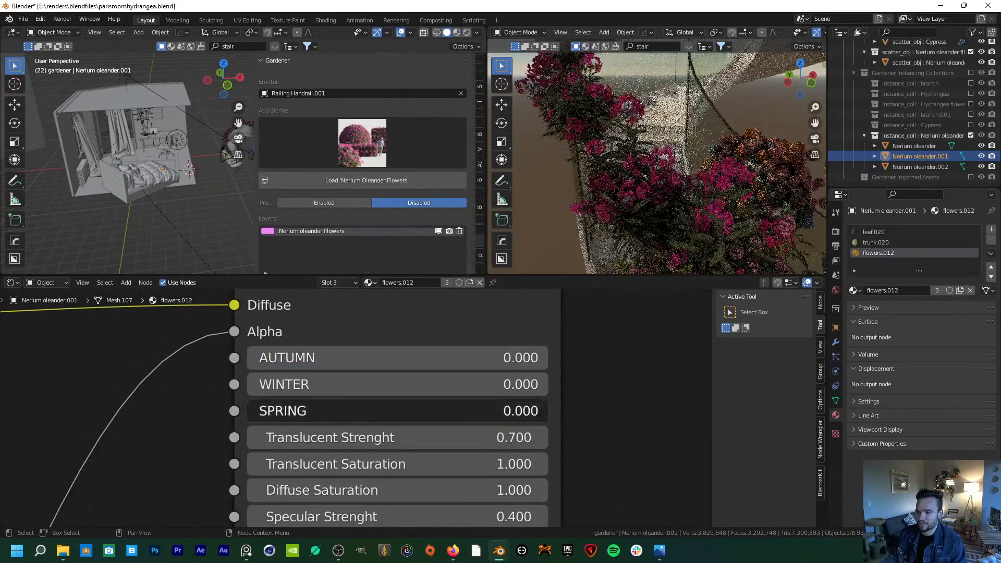
pyautogui.moveTo(328, 410); pyautogui.dragTo(631, 411)
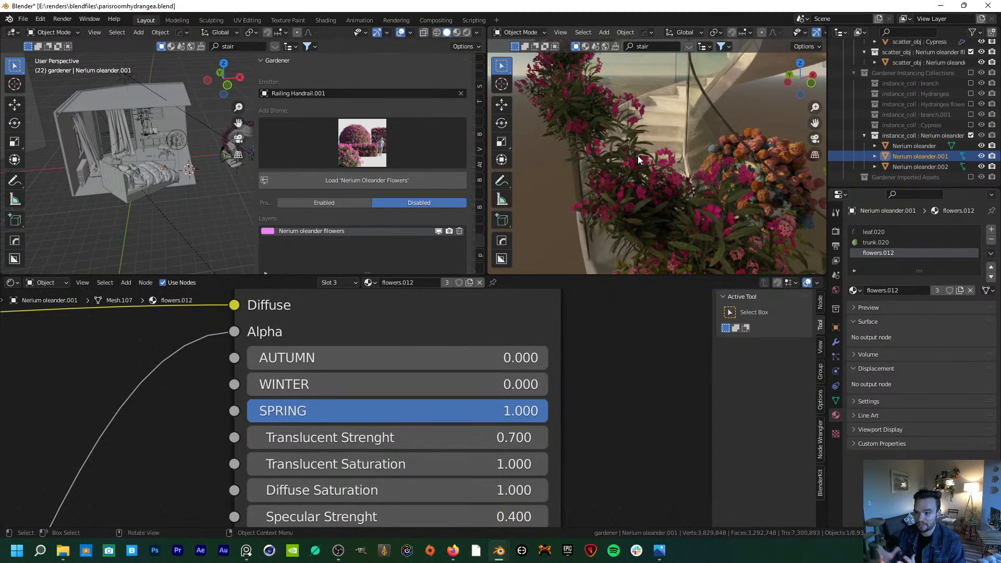
pyautogui.moveTo(464, 415); pyautogui.dragTo(261, 411)
# - Examine the remaining inputs of the Gardener_leaf.001 node, from the saturation values down to the colour variation and Cut leaf settings
pyautogui.moveTo(618, 449); pyautogui.dragTo(601, 379, button='middle')
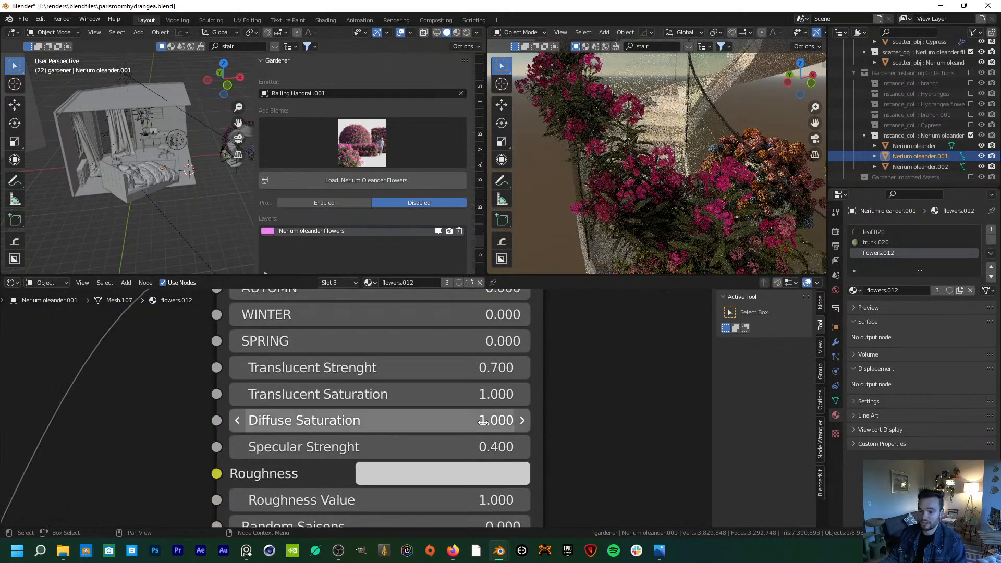
pyautogui.scroll(-2, 572, 432)
pyautogui.scroll(-1, 580, 451)
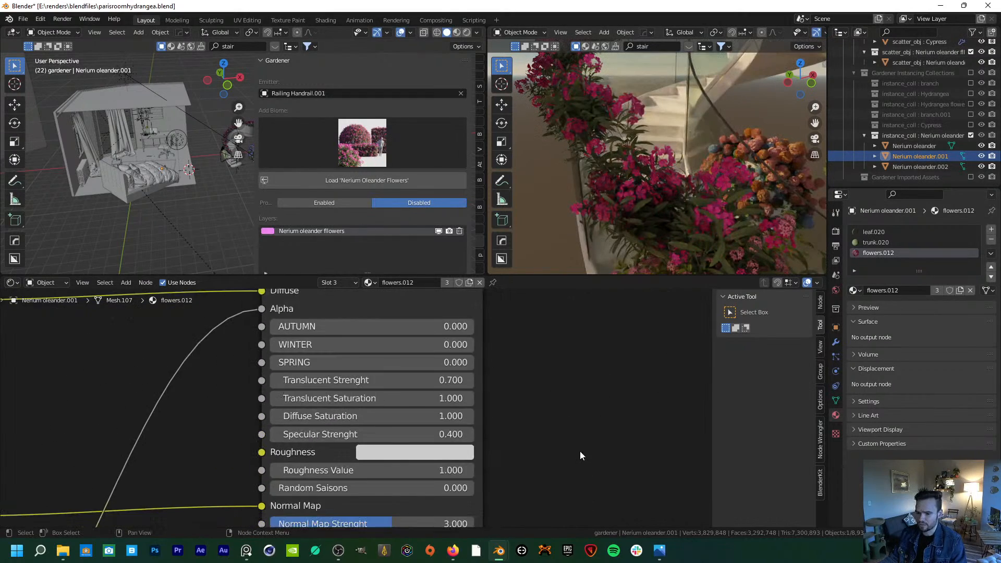
pyautogui.moveTo(579, 451); pyautogui.dragTo(560, 387, button='middle')
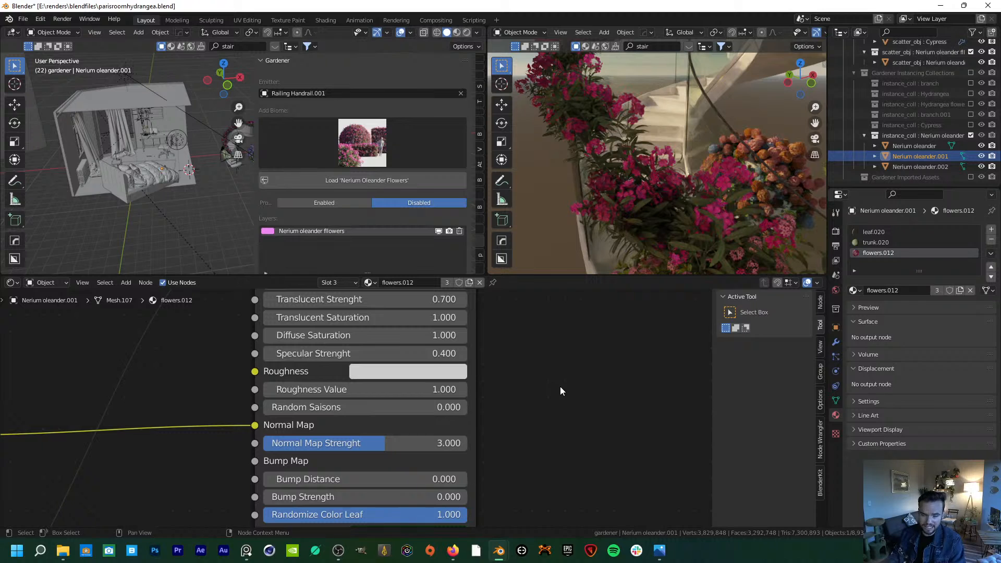
pyautogui.moveTo(503, 420); pyautogui.dragTo(494, 332, button='middle')
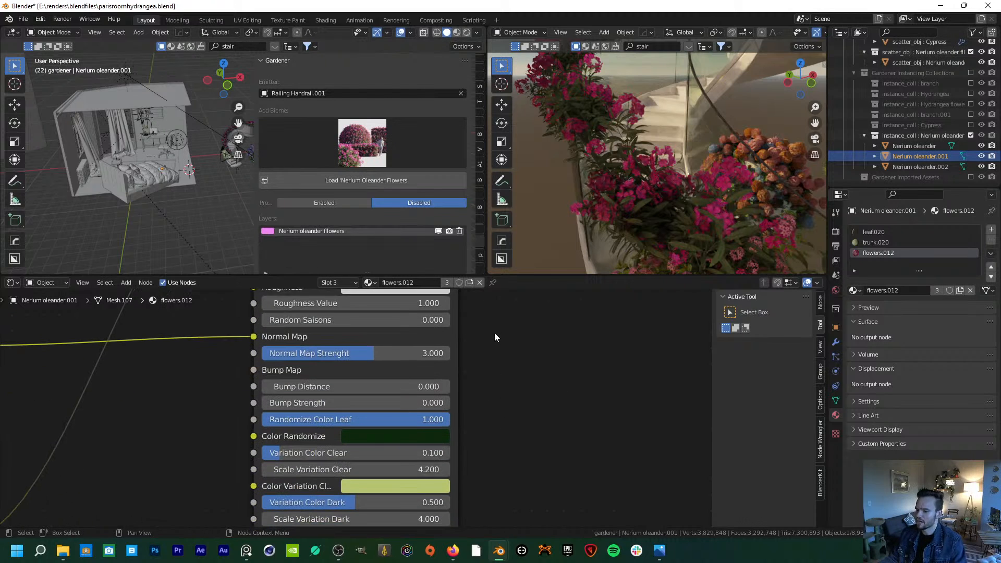
pyautogui.moveTo(528, 433); pyautogui.dragTo(536, 313, button='middle')
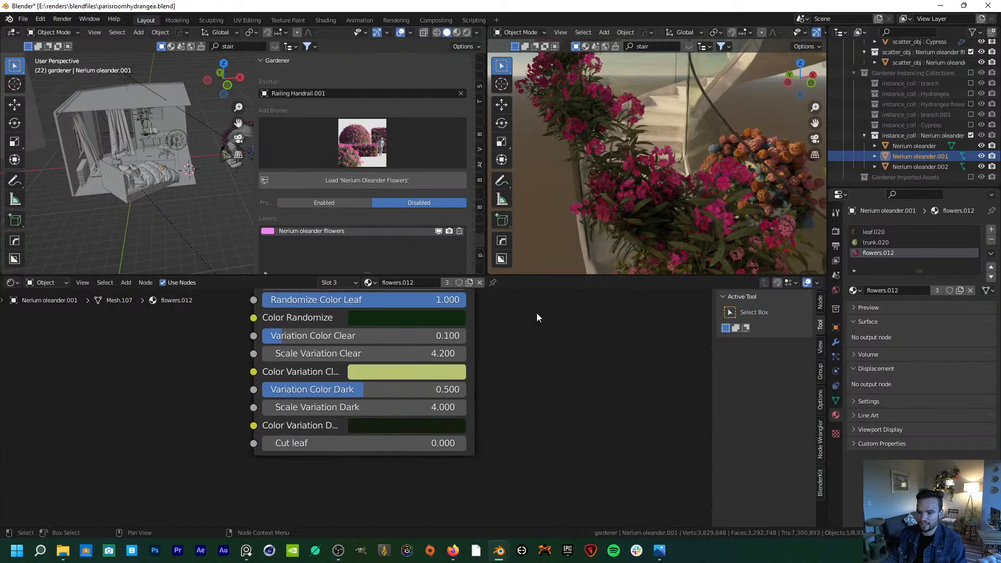
pyautogui.moveTo(524, 346); pyautogui.dragTo(524, 383, button='middle')
pyautogui.scroll(-1, 520, 380)
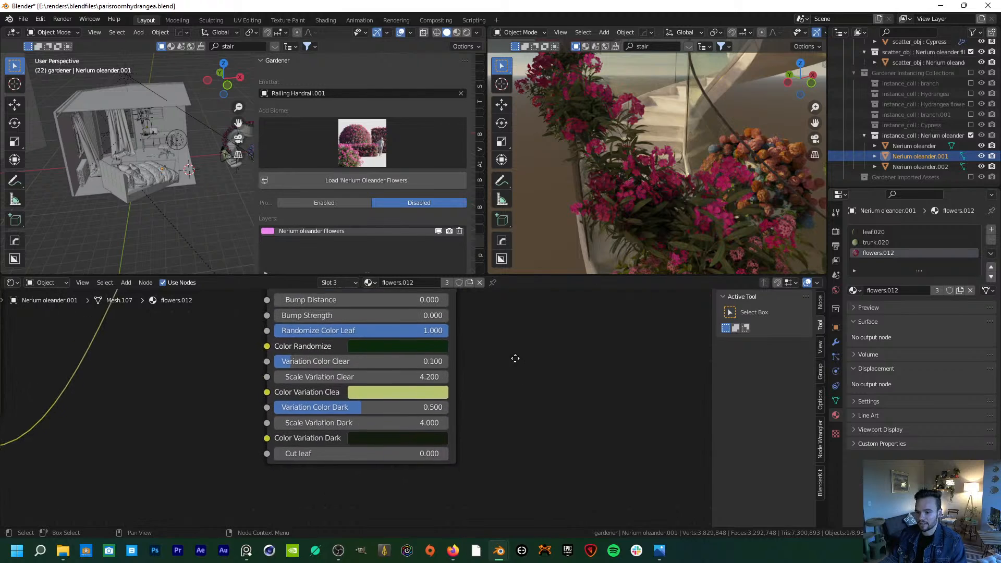
# - Try changing the Gardener_leaf.001 node's Cut leaf value and return it to 0.000
pyautogui.moveTo(327, 445)
pyautogui.mouseDown()
pyautogui.moveTo(425, 445)
pyautogui.moveTo(327, 445)
pyautogui.mouseUp()
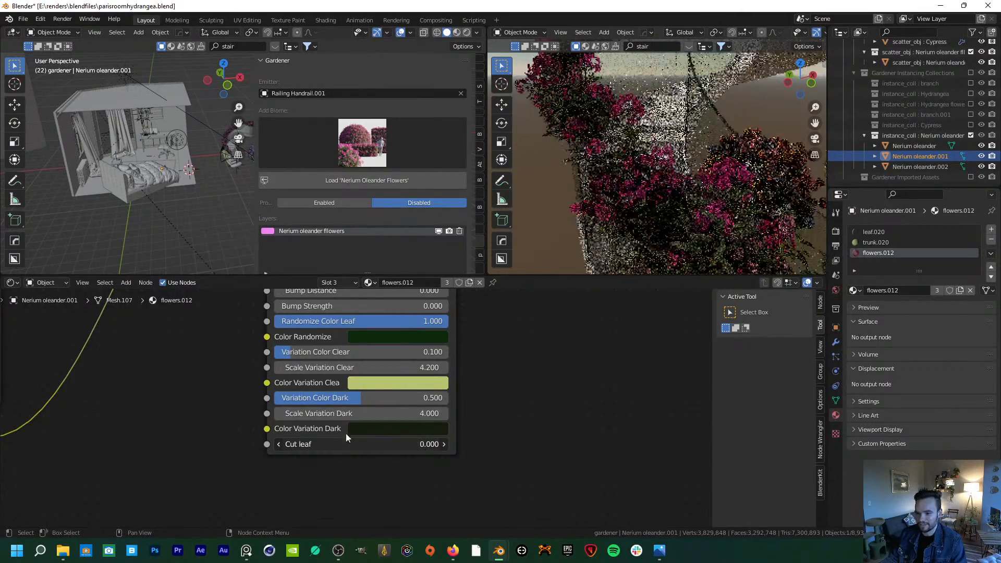
pyautogui.moveTo(515, 363); pyautogui.dragTo(508, 455, button='middle')
pyautogui.scroll(-4, 517, 417)
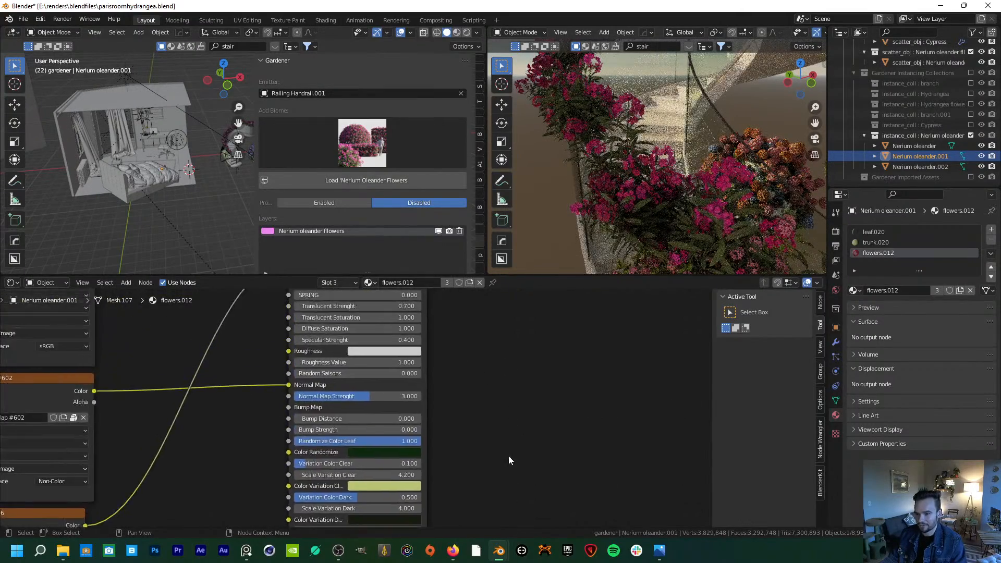
# - Set the Random Saisons value of the flowers.012 material's Gardener_leaf.001 node to 0.582 to vary the oleander flower colours
pyautogui.scroll(8, 496, 382)
pyautogui.moveTo(537, 347); pyautogui.dragTo(525, 404, button='middle')
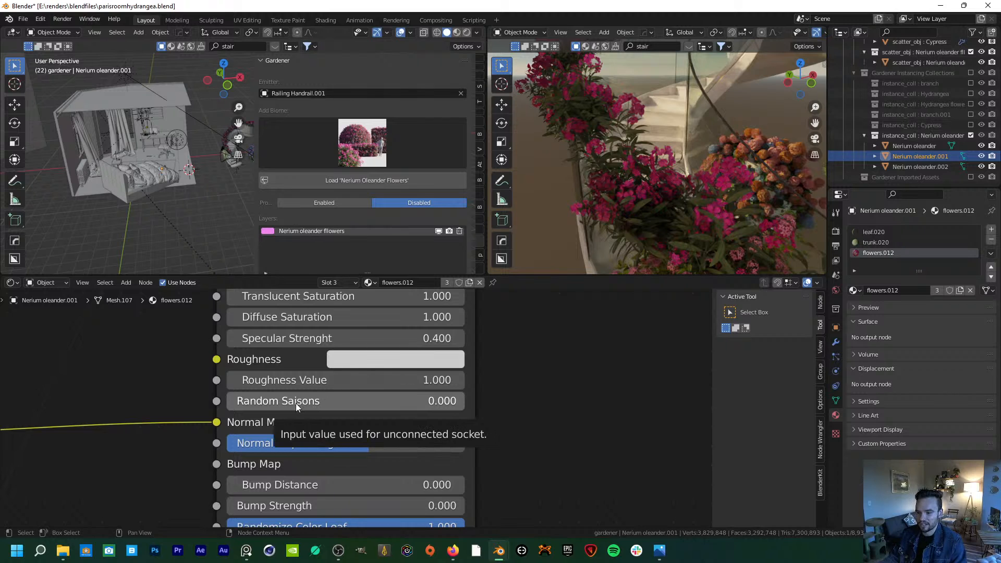
pyautogui.moveTo(565, 370); pyautogui.dragTo(589, 487, button='middle')
pyautogui.scroll(-5, 335, 409)
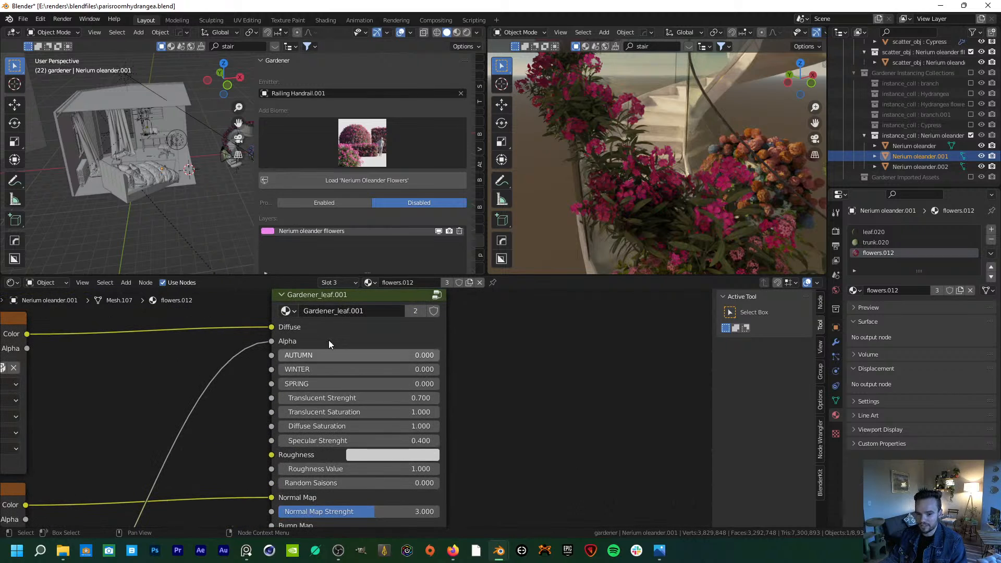
pyautogui.moveTo(515, 461); pyautogui.dragTo(502, 364, button='middle')
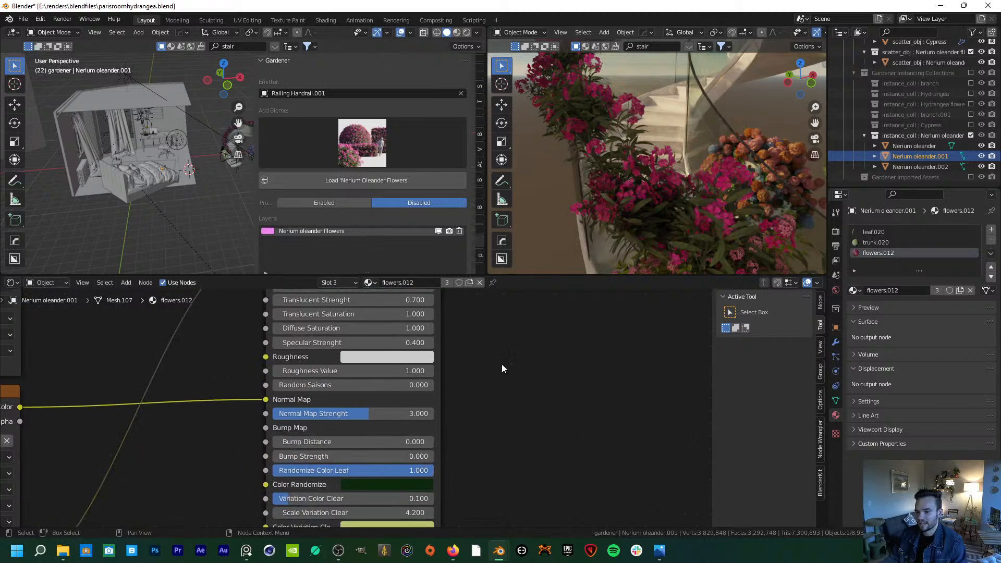
pyautogui.moveTo(298, 387); pyautogui.dragTo(366, 384)
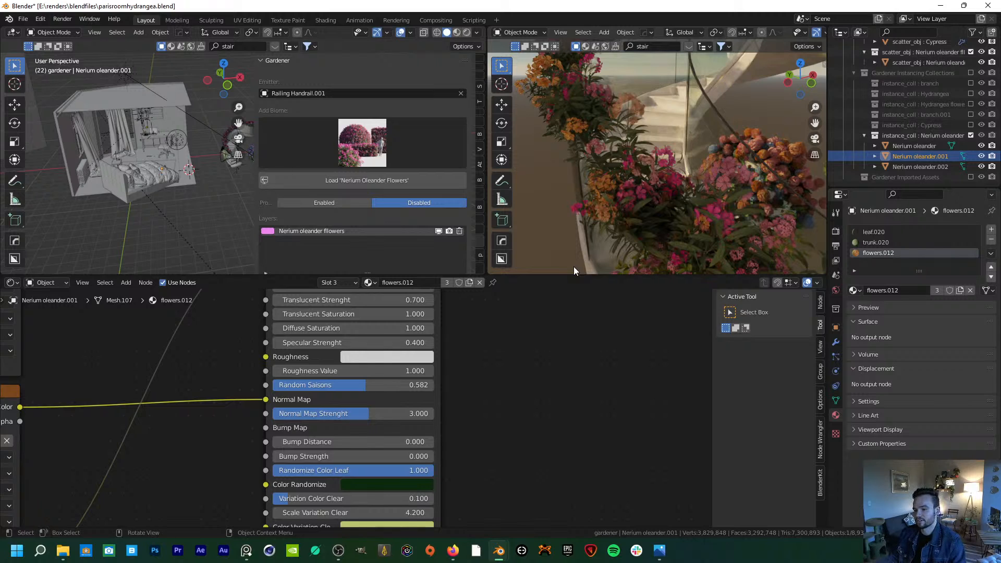
# - Inspect the recoloured oleander along the spiral handrail and compare it with the flower images on the reference board
pyautogui.moveTo(483, 345); pyautogui.dragTo(497, 384, button='middle')
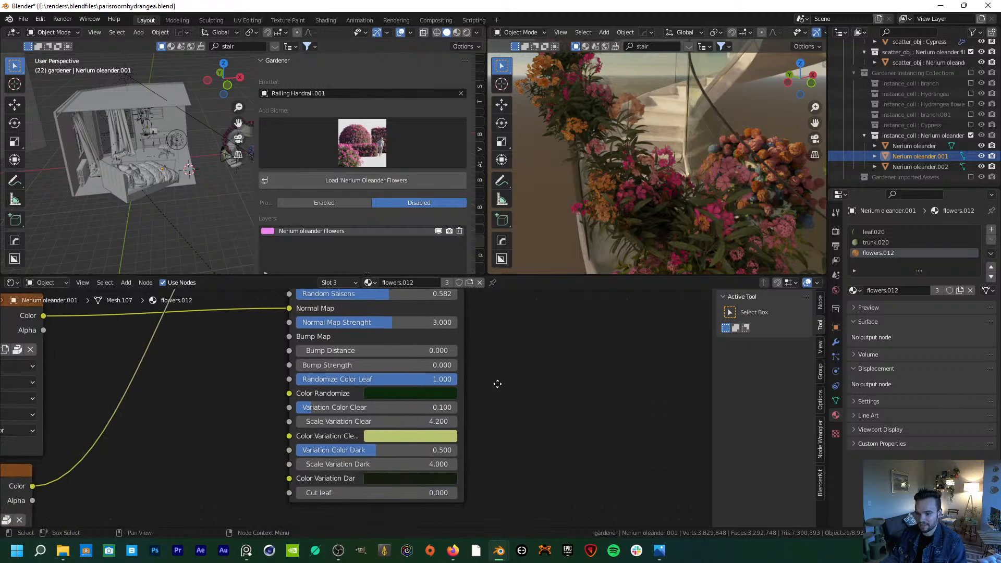
pyautogui.moveTo(590, 158); pyautogui.dragTo(625, 180, button='middle')
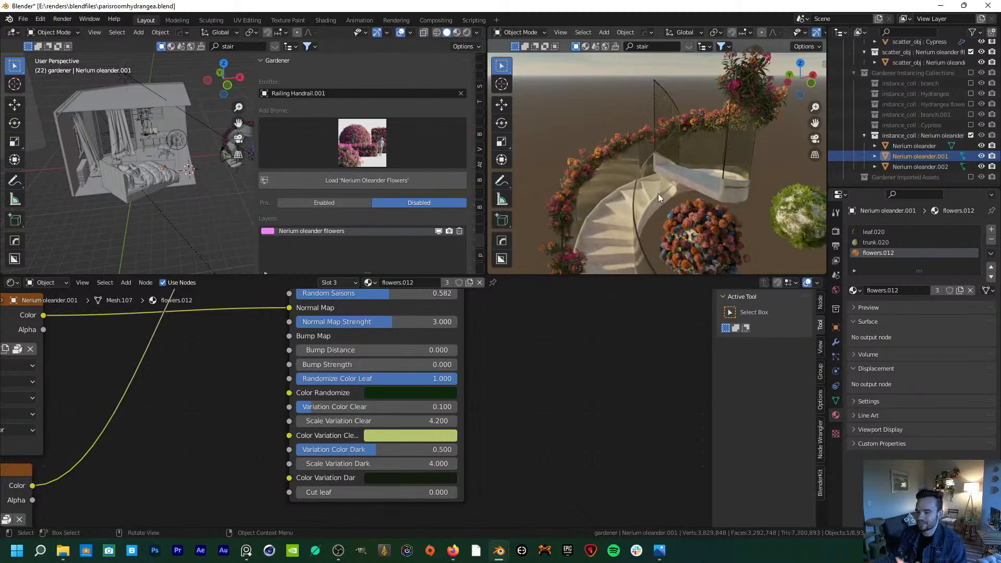
pyautogui.moveTo(666, 186); pyautogui.dragTo(666, 173, button='middle')
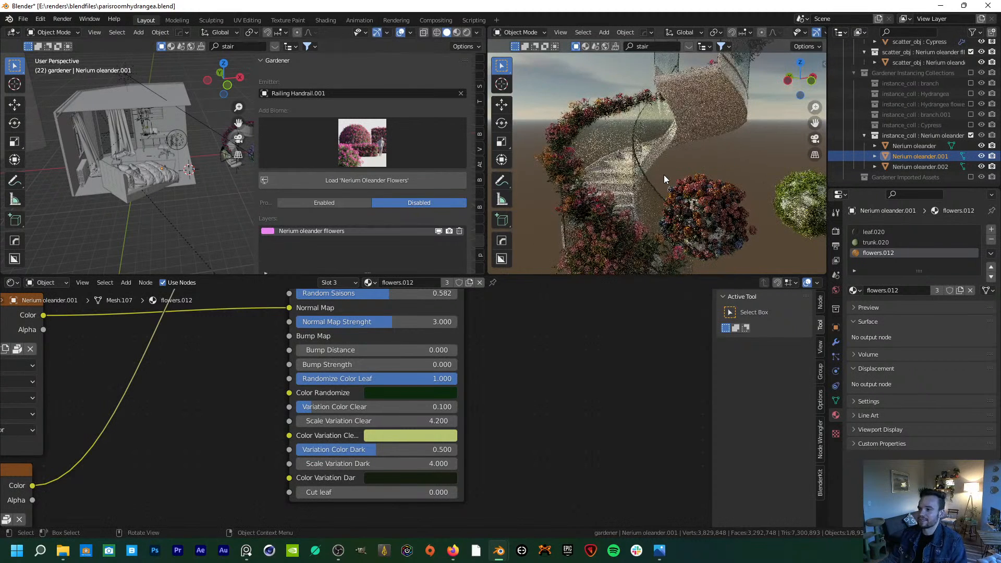
pyautogui.click(246, 550)
pyautogui.moveTo(397, 198); pyautogui.dragTo(385, 213, button='middle')
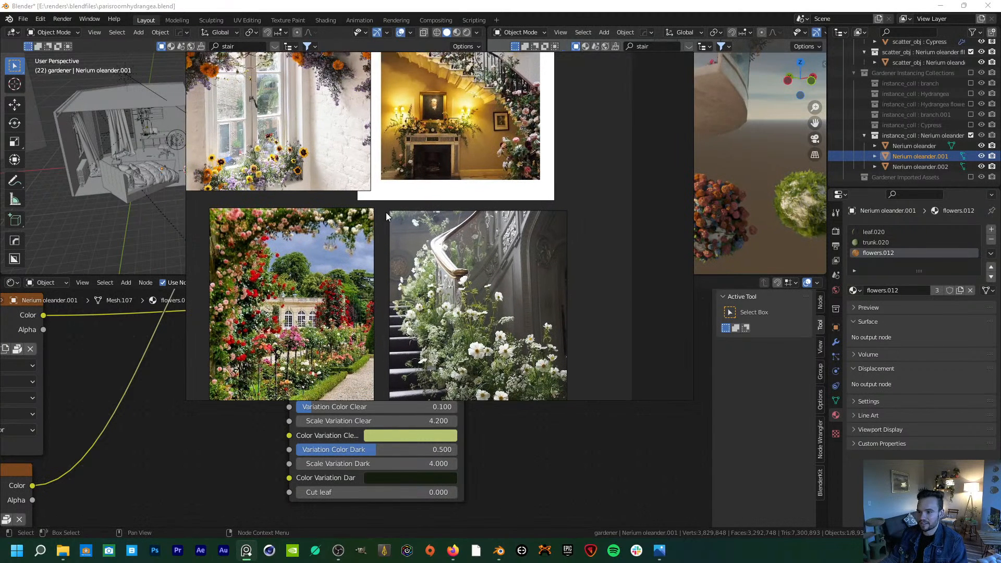
pyautogui.click(695, 448)
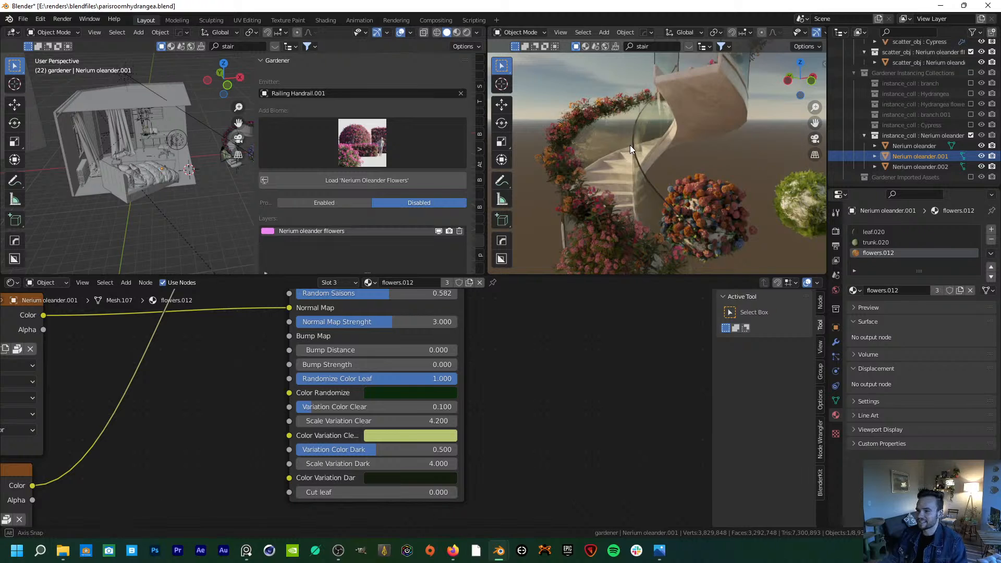
# - Examine the whole flower-covered spiral staircase from a distance and its blossoms up close in the rendered view
pyautogui.moveTo(630, 146); pyautogui.dragTo(631, 172, button='middle')
pyautogui.scroll(-2, 629, 151)
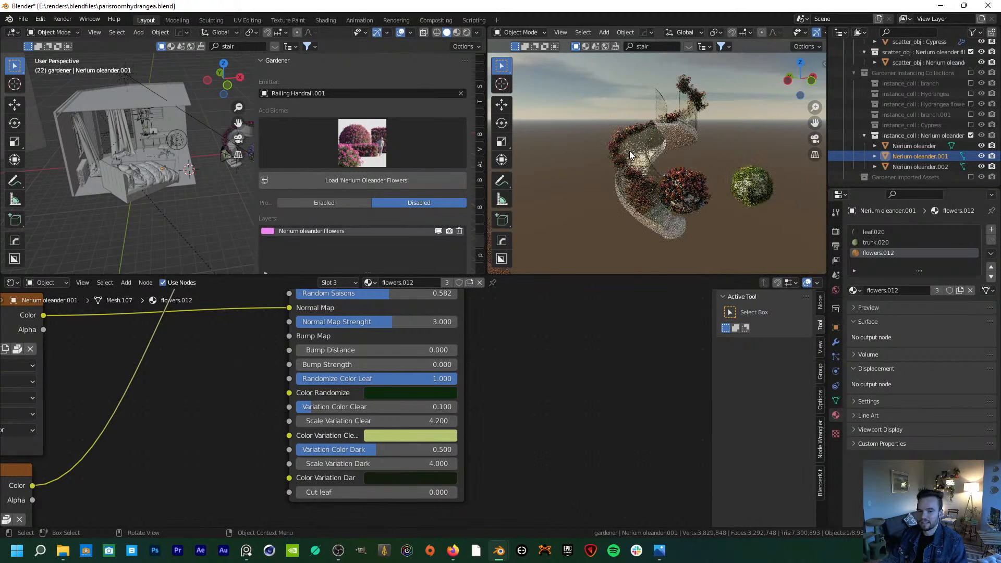
pyautogui.moveTo(628, 152); pyautogui.dragTo(571, 172, button='middle')
pyautogui.scroll(4, 624, 163)
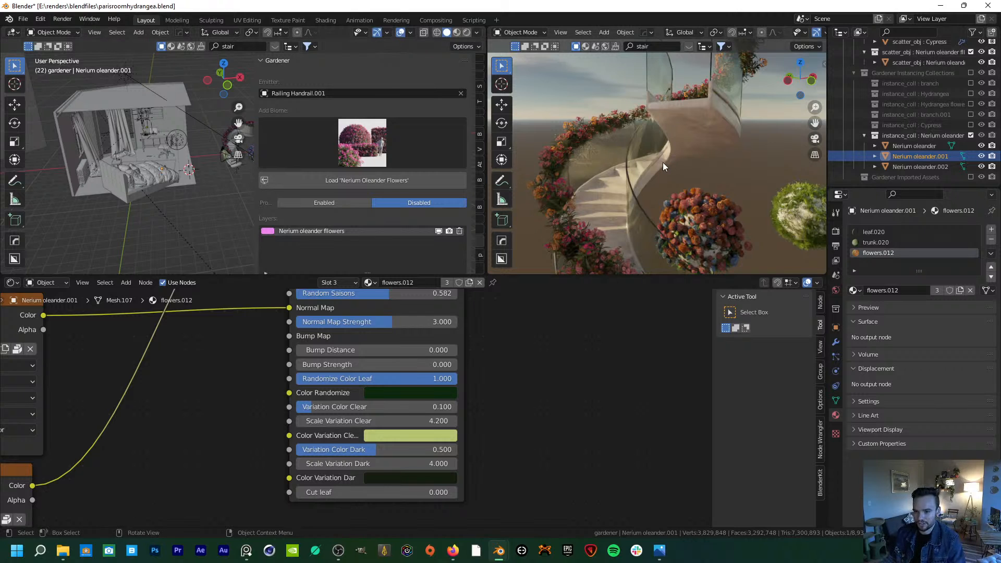
pyautogui.scroll(-5, 601, 174)
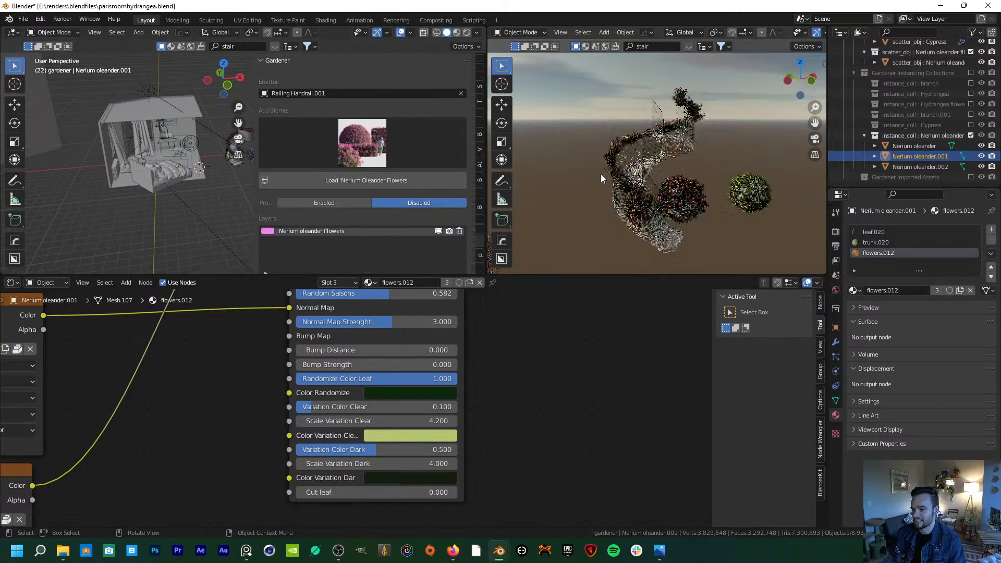
pyautogui.scroll(10, 659, 198)
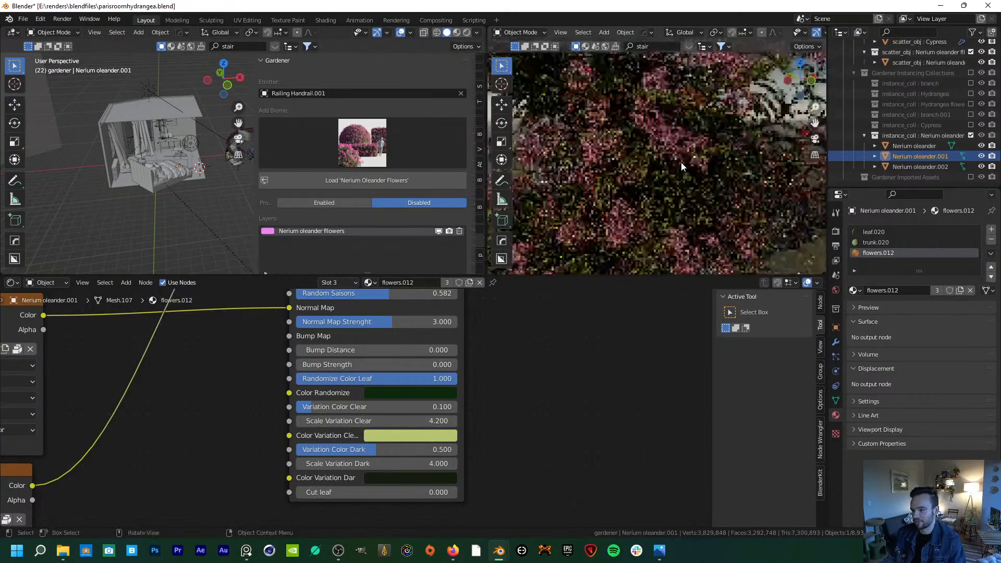
pyautogui.scroll(-6, 681, 161)
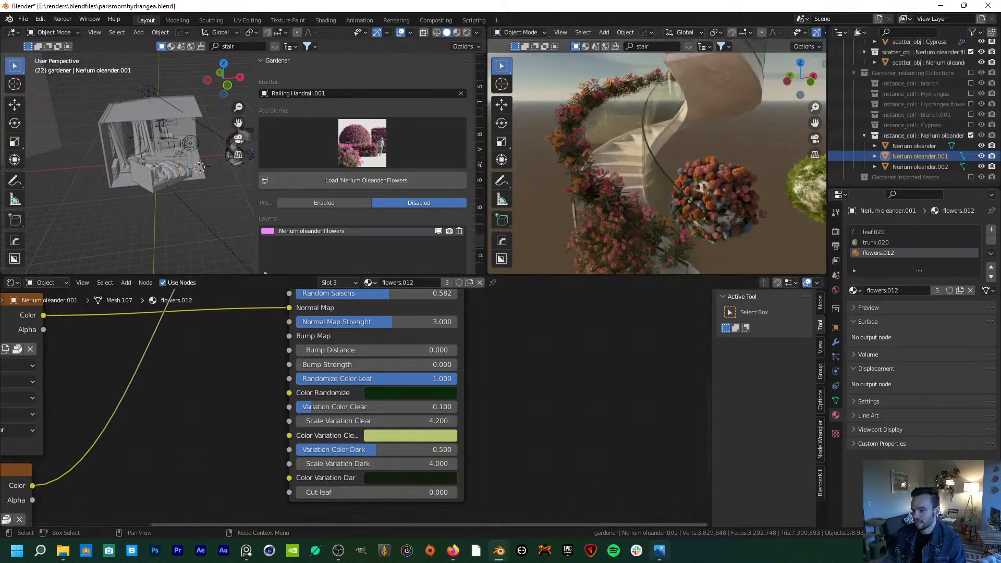
# - View the hydrangeascene.jpg render in Photos, and switch to the hydrangeabatiment.blend window to examine the whole garden scene
pyautogui.click(660, 550)
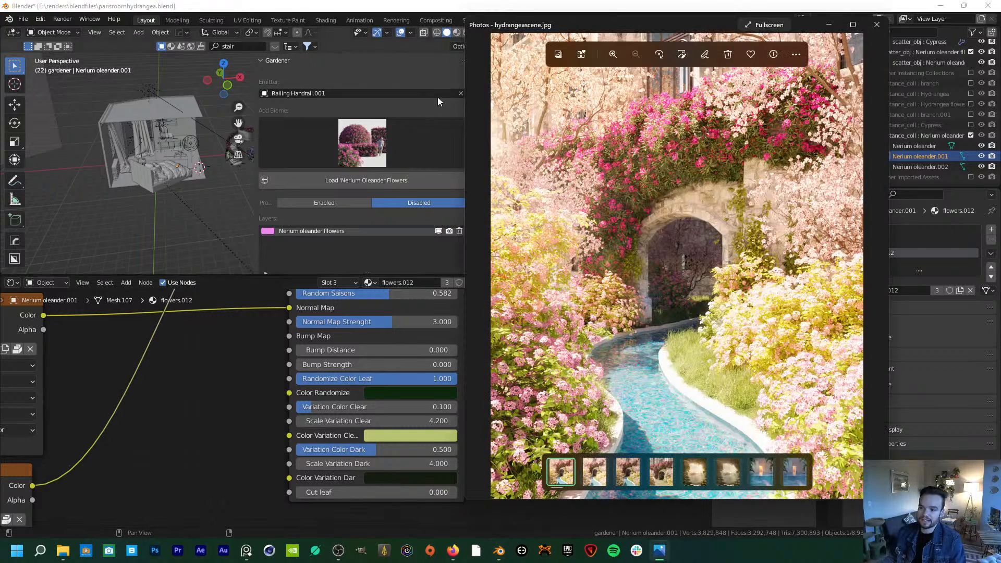
pyautogui.moveTo(498, 556)
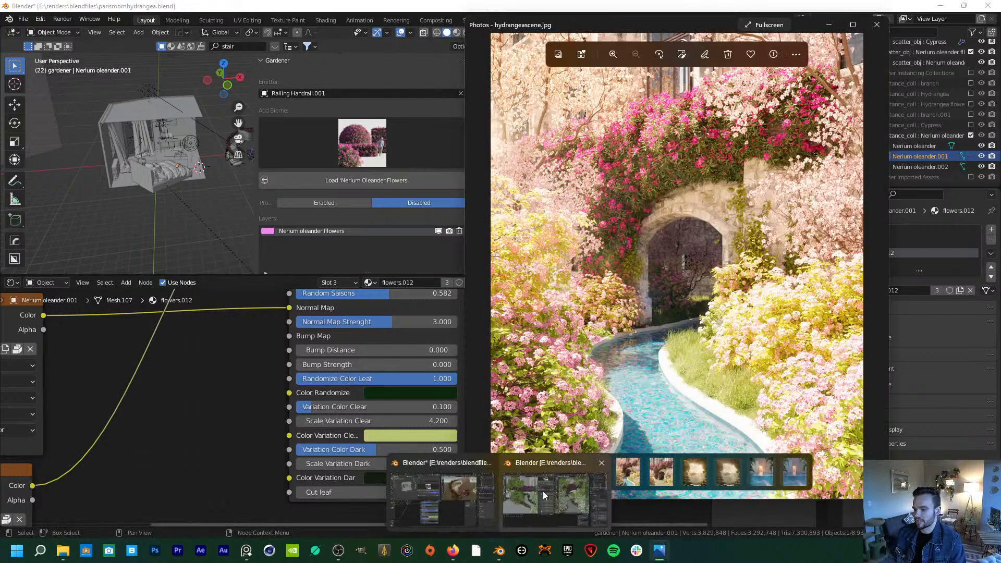
pyautogui.click(543, 491)
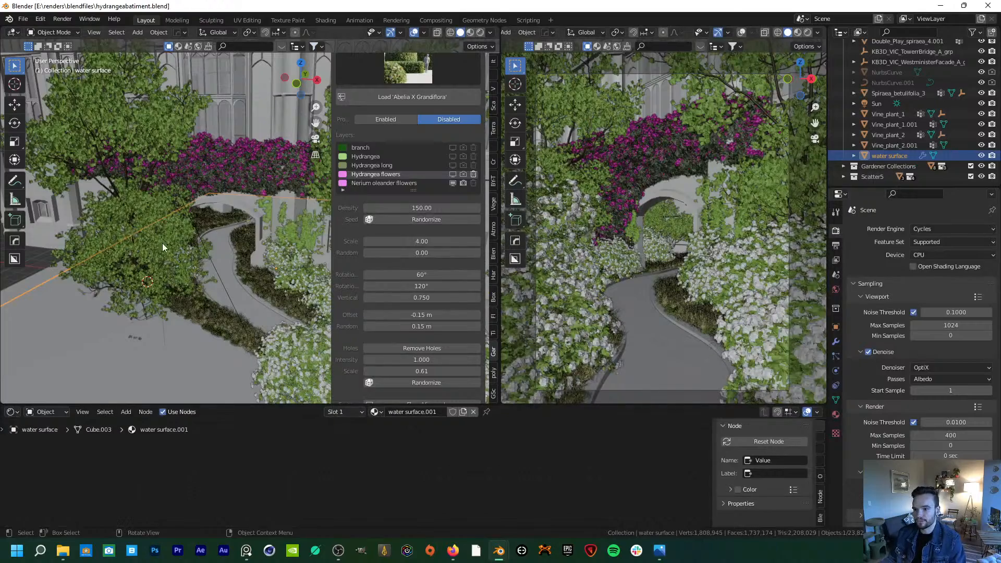
pyautogui.moveTo(162, 243); pyautogui.dragTo(180, 251, button='middle')
pyautogui.scroll(-5, 183, 252)
pyautogui.keyDown('shift'); pyautogui.moveTo(211, 214); pyautogui.dragTo(208, 245, button='middle'); pyautogui.keyUp('shift')
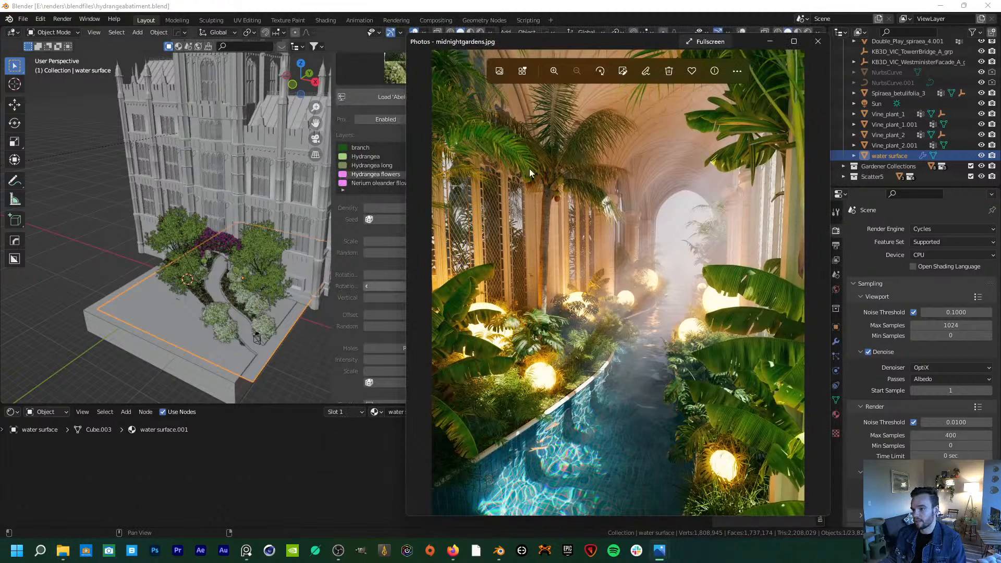
# - Close the midnightgardens.jpg render, and select and frame the Westminster facade building in the garden scene
pyautogui.moveTo(518, 194)
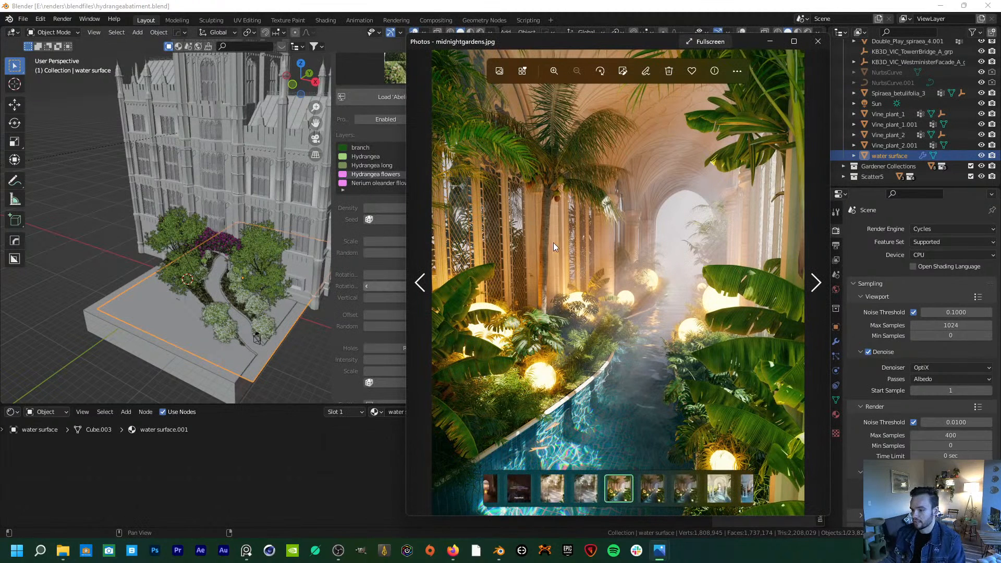
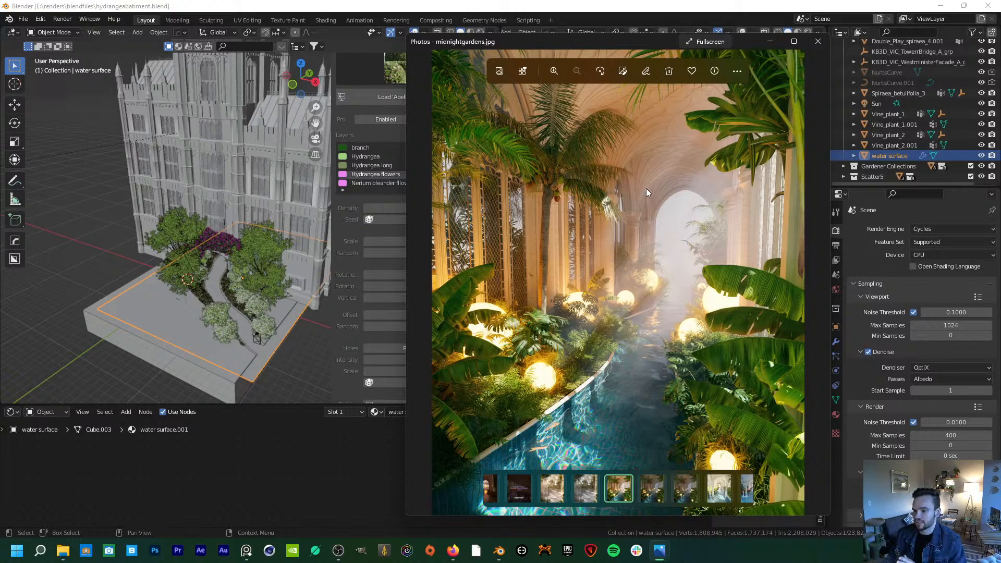
pyautogui.click(818, 42)
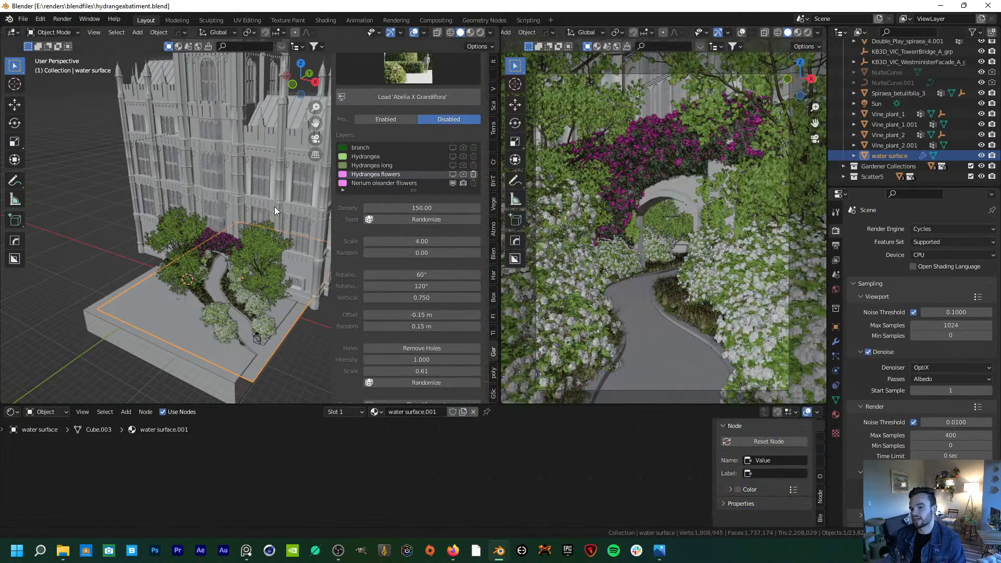
pyautogui.moveTo(274, 206); pyautogui.dragTo(254, 220, button='middle')
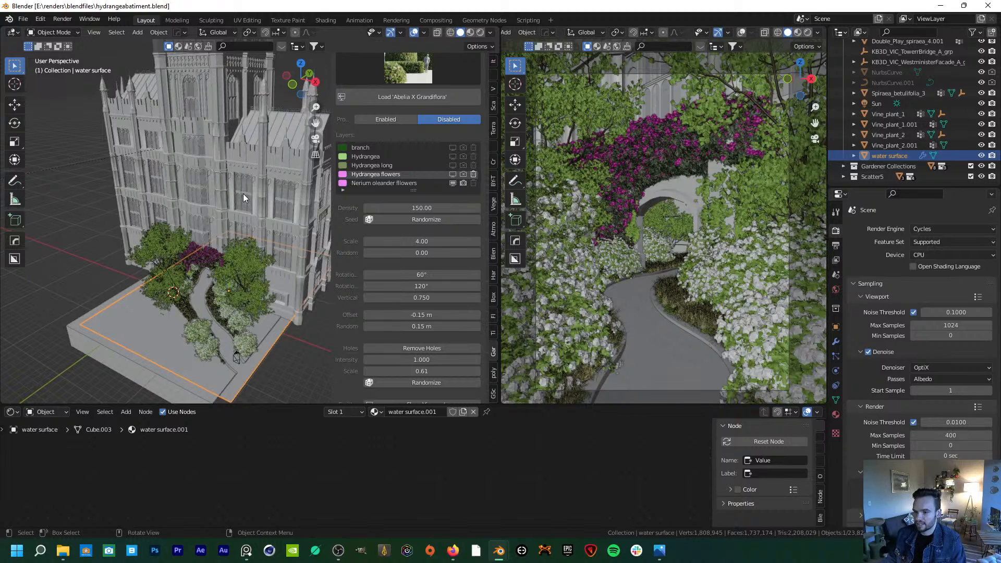
pyautogui.click(246, 214)
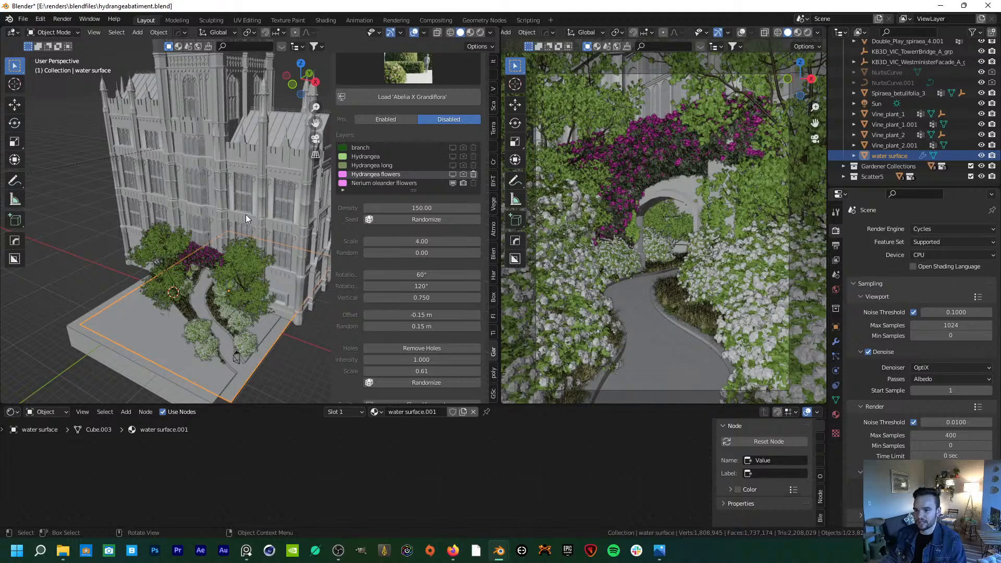
pyautogui.press('KP_Decimal')
pyautogui.moveTo(243, 246); pyautogui.dragTo(239, 227, button='middle')
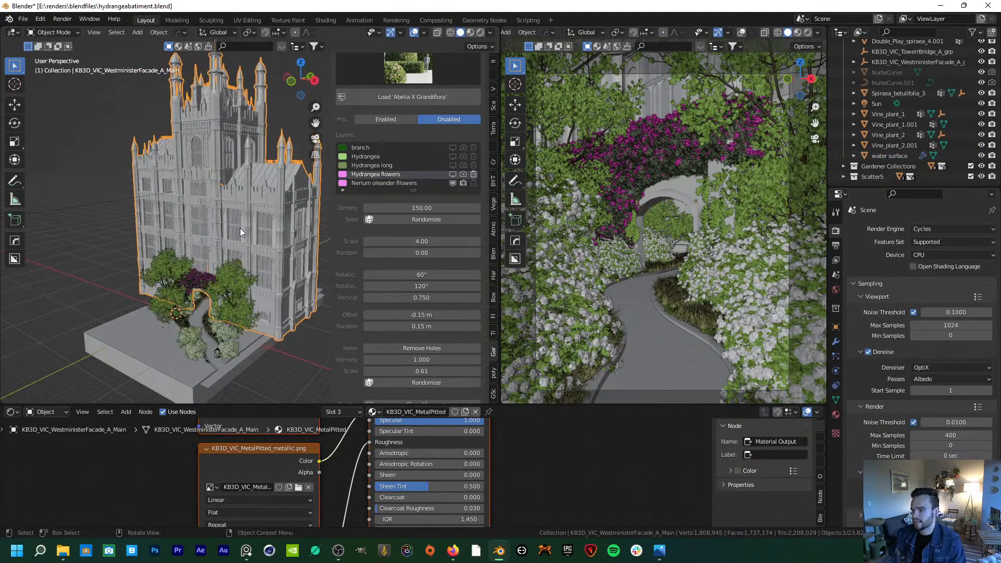
# - Examine the purple oleander flowers and surrounding plants over the facade's archway up close
pyautogui.scroll(6, 239, 230)
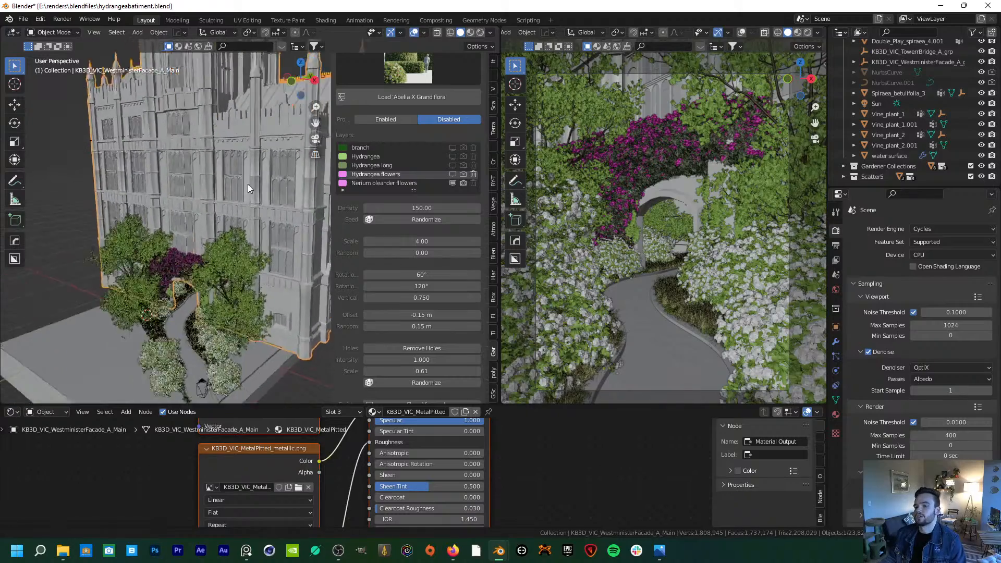
pyautogui.scroll(8, 228, 210)
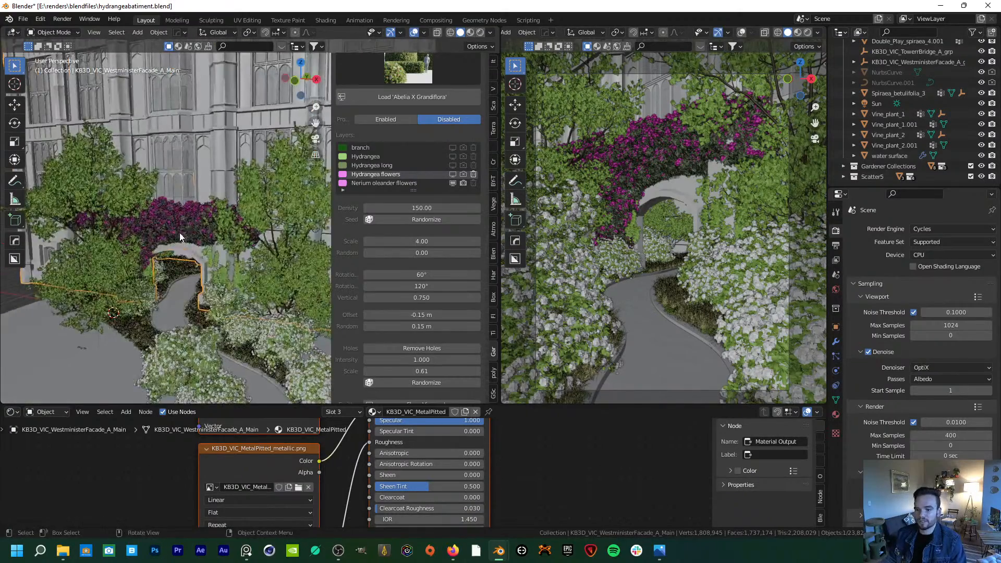
pyautogui.moveTo(191, 240); pyautogui.dragTo(149, 266, button='middle')
pyautogui.moveTo(212, 135); pyautogui.dragTo(200, 152, button='middle')
pyautogui.moveTo(208, 189); pyautogui.dragTo(212, 161, button='middle')
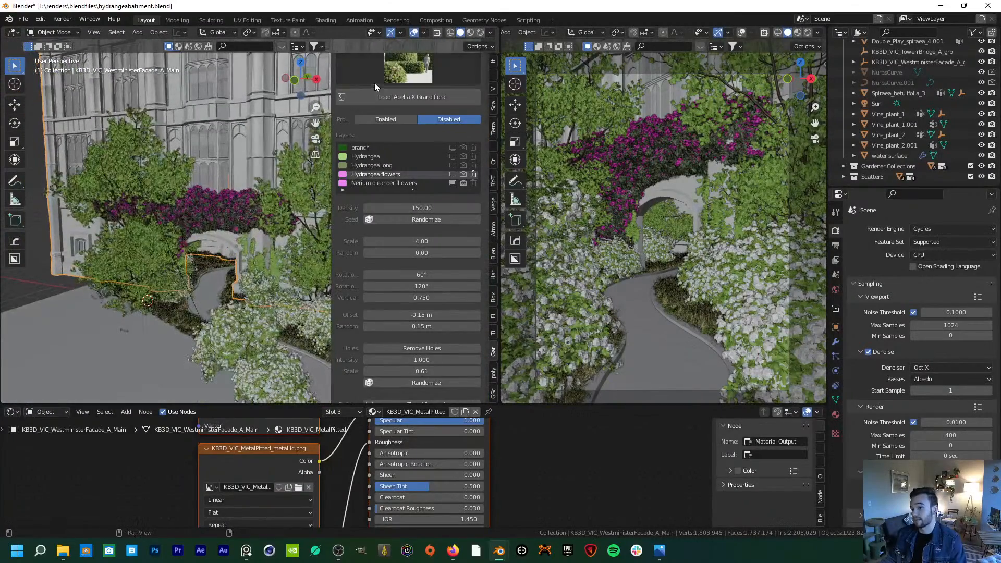
# - Examine the whole building facade around the flowering arch, including its mesh in Edit Mode
pyautogui.scroll(4, 374, 83)
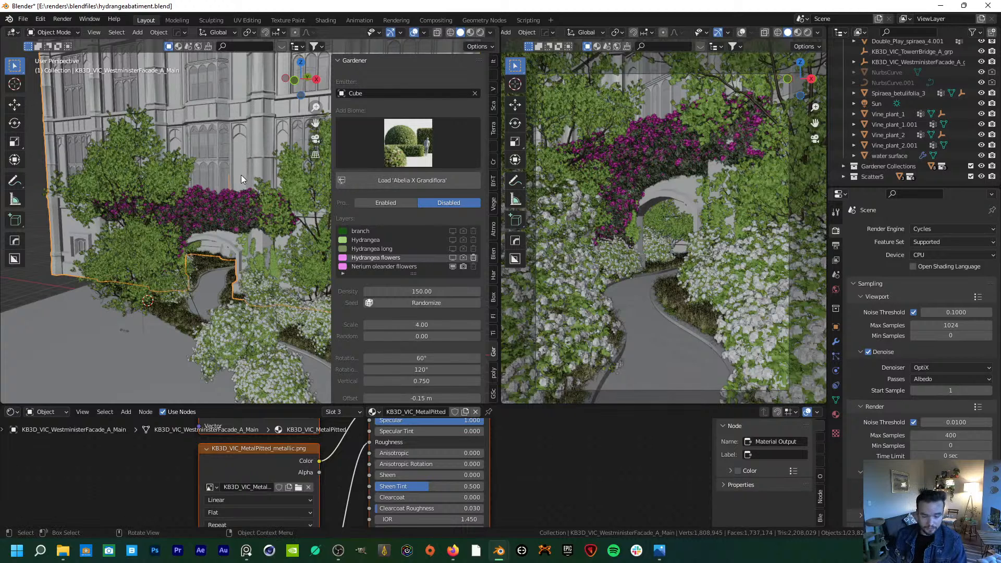
pyautogui.scroll(-3, 254, 176)
pyautogui.moveTo(255, 176); pyautogui.dragTo(252, 183, button='middle')
pyautogui.scroll(-1, 253, 185)
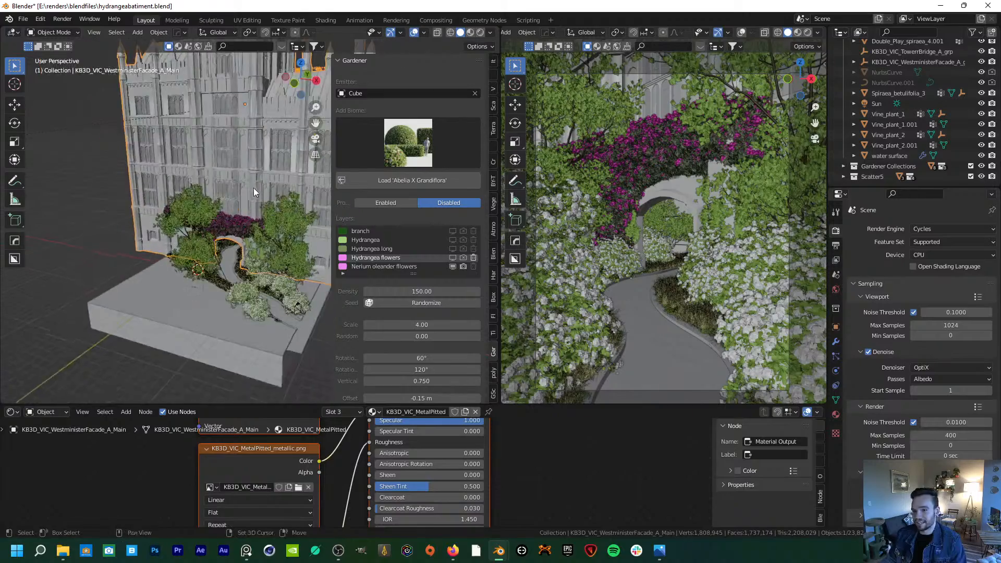
pyautogui.scroll(3, 253, 187)
pyautogui.press('Tab')
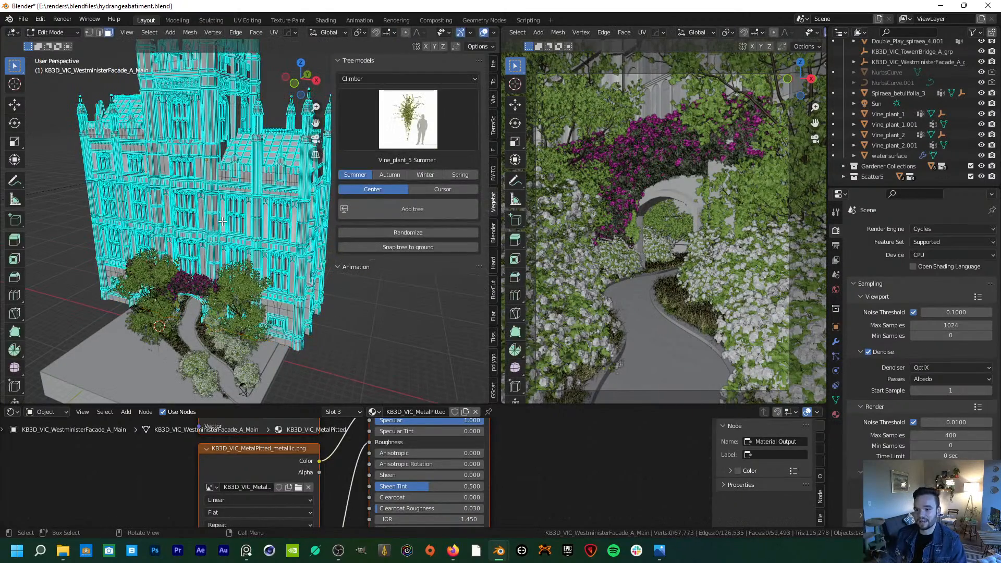
pyautogui.moveTo(235, 199); pyautogui.dragTo(234, 201, button='middle')
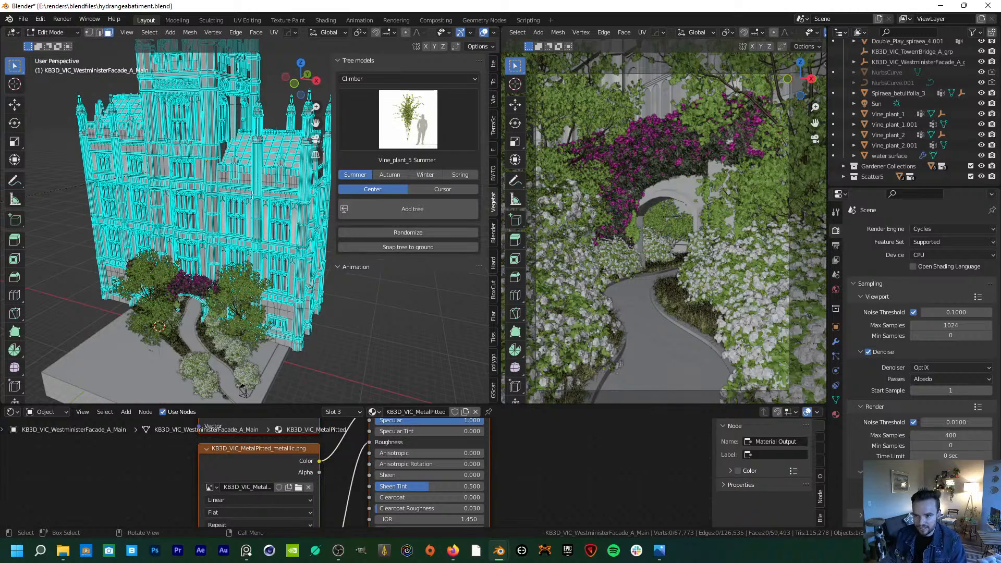
pyautogui.moveTo(243, 172); pyautogui.dragTo(273, 297, button='middle')
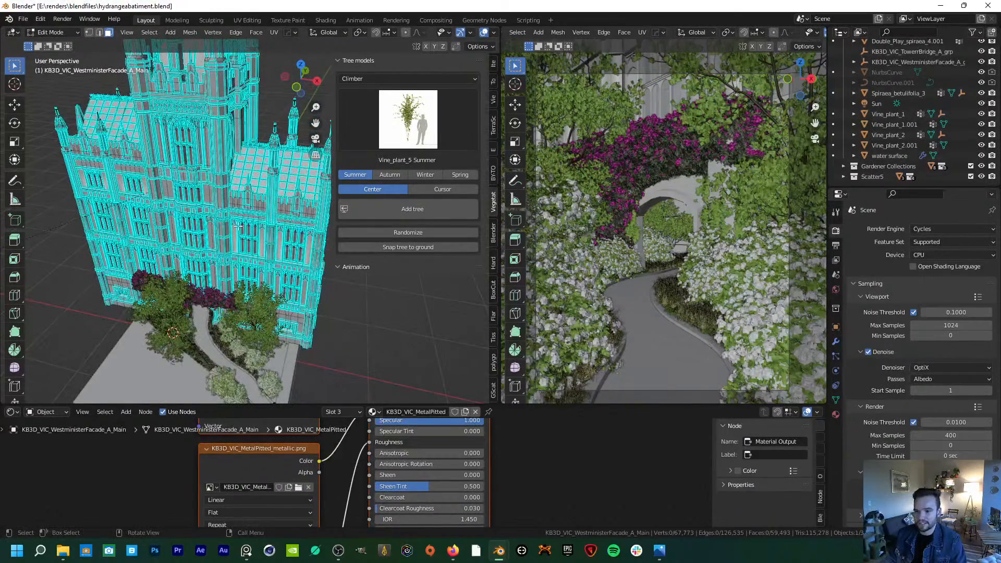
pyautogui.press('Tab')
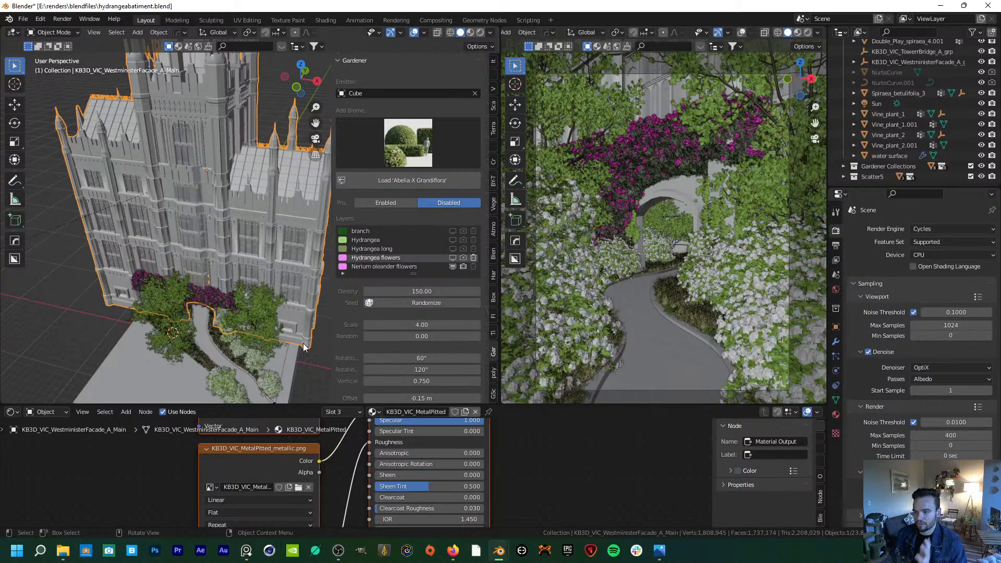
# - Hide the Nerium oleander flowers layer above the arch in the viewport
pyautogui.scroll(4, 210, 312)
pyautogui.keyDown('shift'); pyautogui.moveTo(210, 311); pyautogui.dragTo(240, 232, button='middle'); pyautogui.keyUp('shift')
pyautogui.scroll(2, 246, 234)
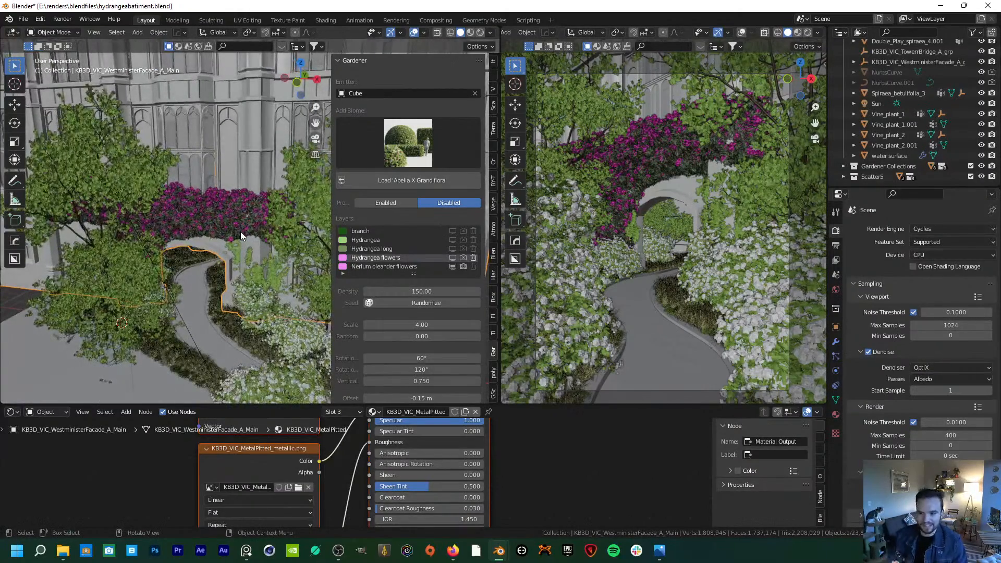
pyautogui.scroll(4, 240, 232)
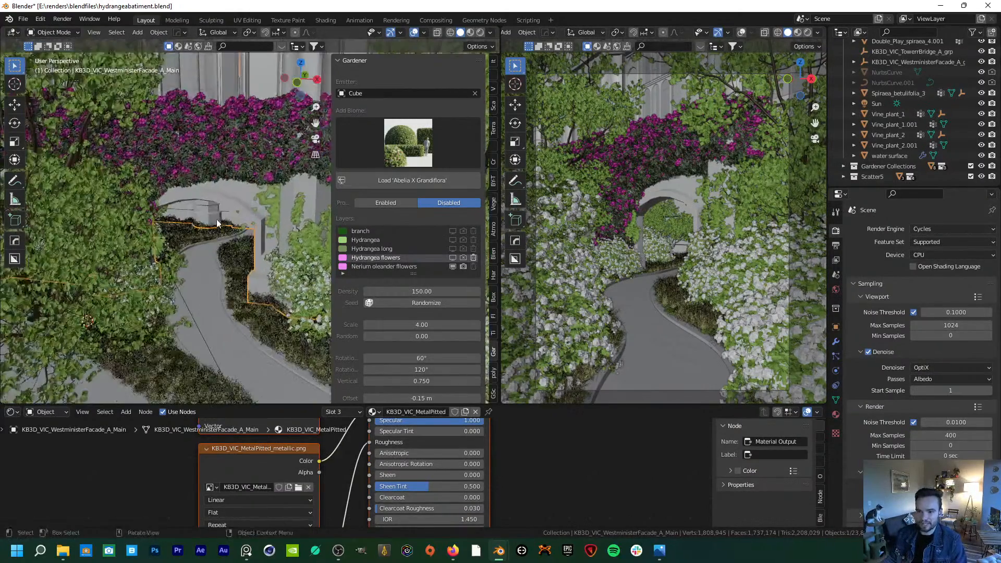
pyautogui.moveTo(217, 223); pyautogui.dragTo(192, 152, button='middle')
pyautogui.scroll(3, 214, 169)
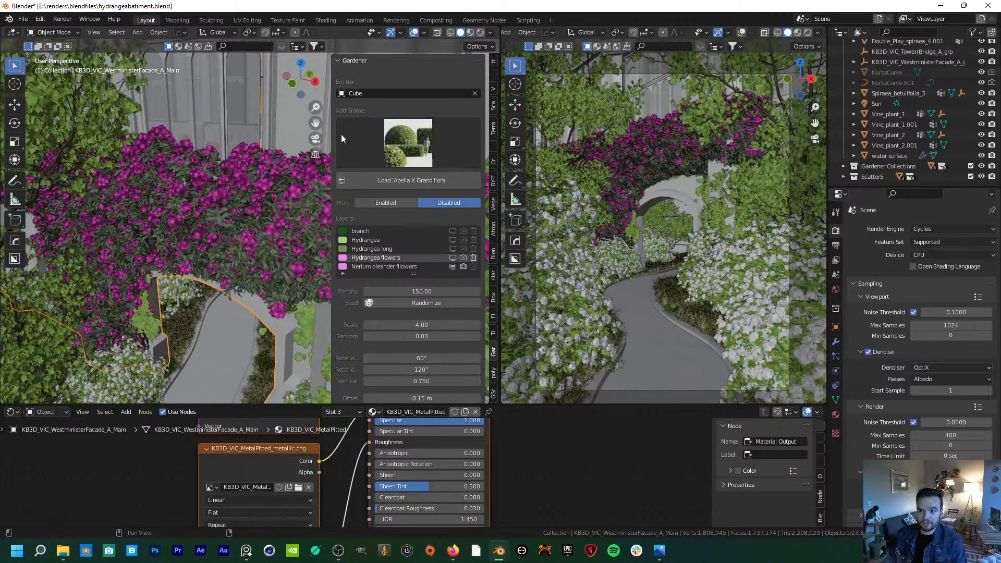
pyautogui.scroll(-10, 342, 232)
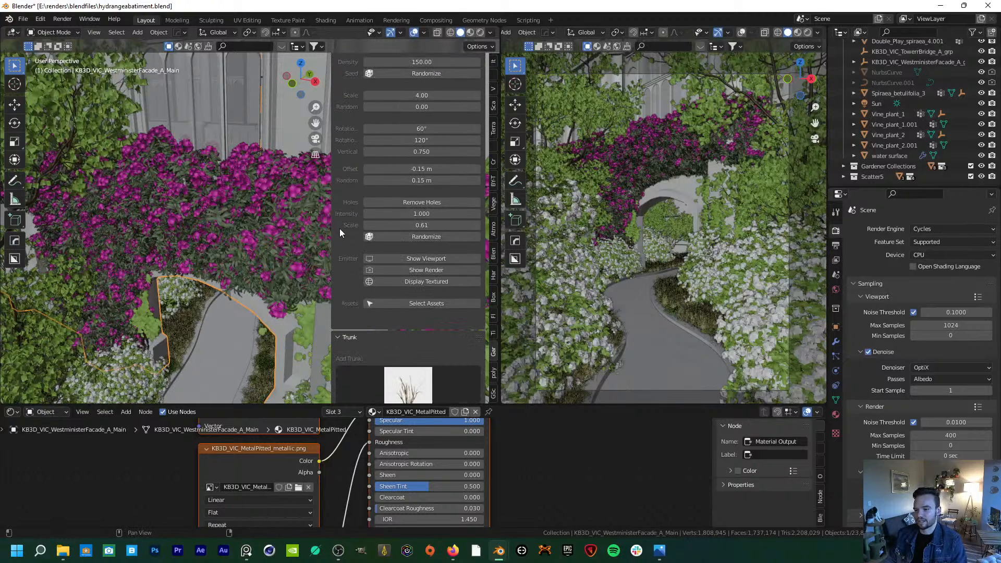
pyautogui.scroll(10, 340, 228)
pyautogui.click(452, 246)
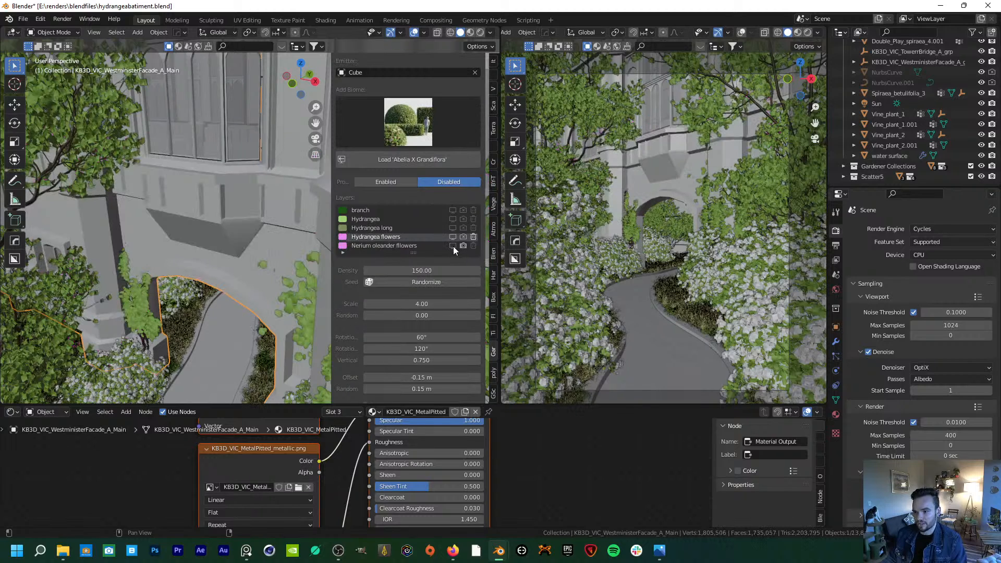
# - Show the emitter mesh above the arch in the viewport and set its viewport display to Textured
pyautogui.scroll(-9, 357, 283)
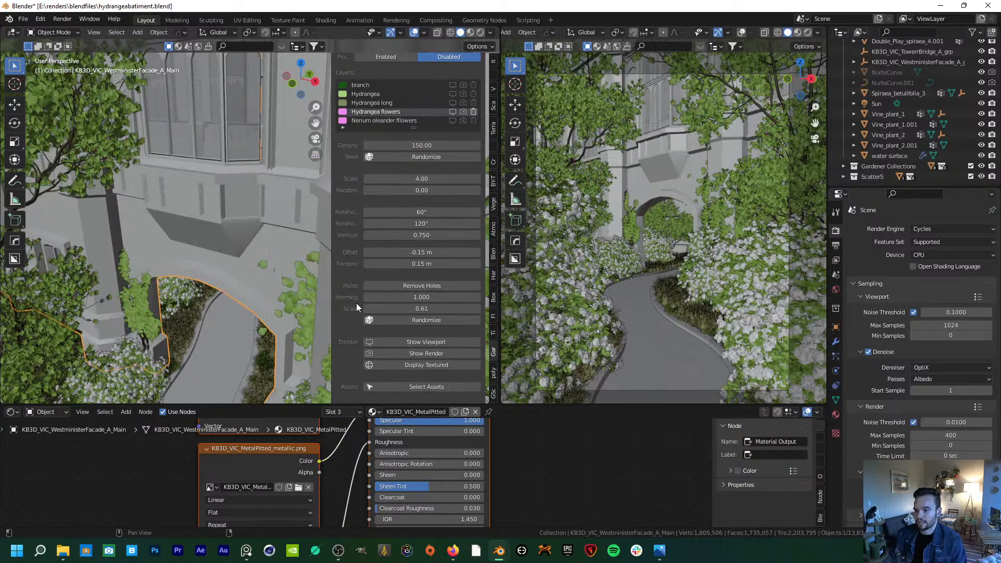
pyautogui.click(430, 279)
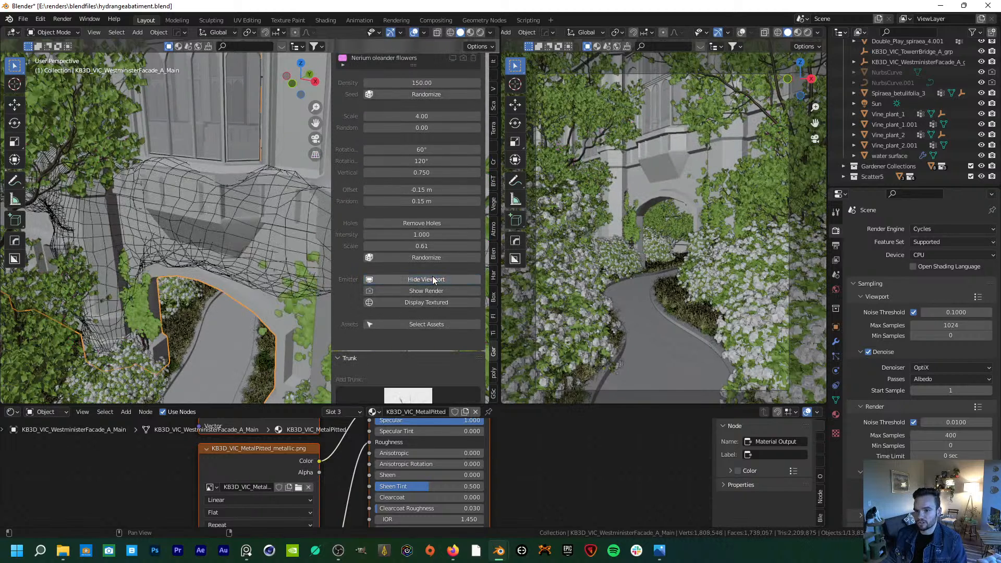
pyautogui.click(290, 239)
pyautogui.moveTo(290, 240); pyautogui.dragTo(294, 228, button='middle')
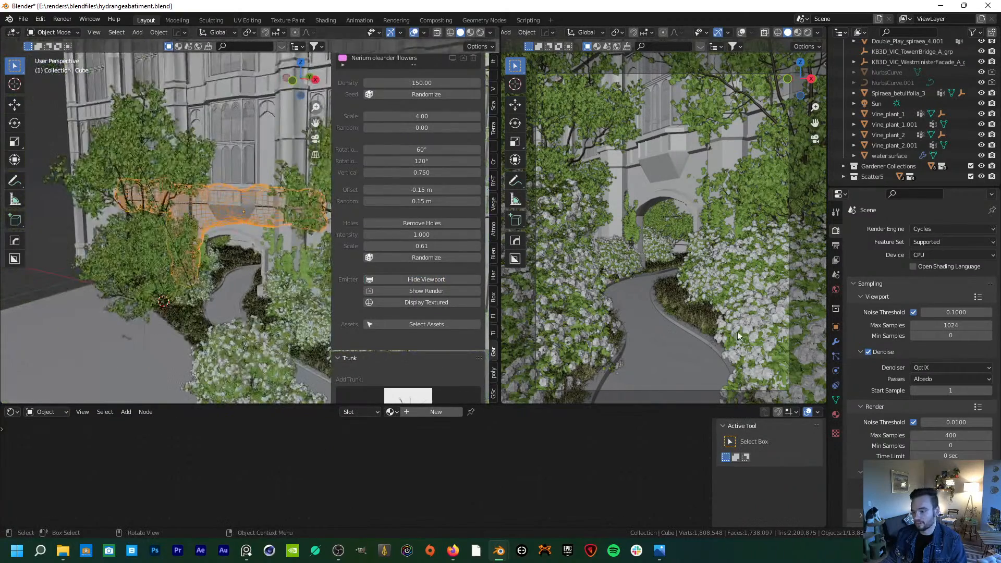
pyautogui.click(836, 326)
pyautogui.scroll(-11, 858, 392)
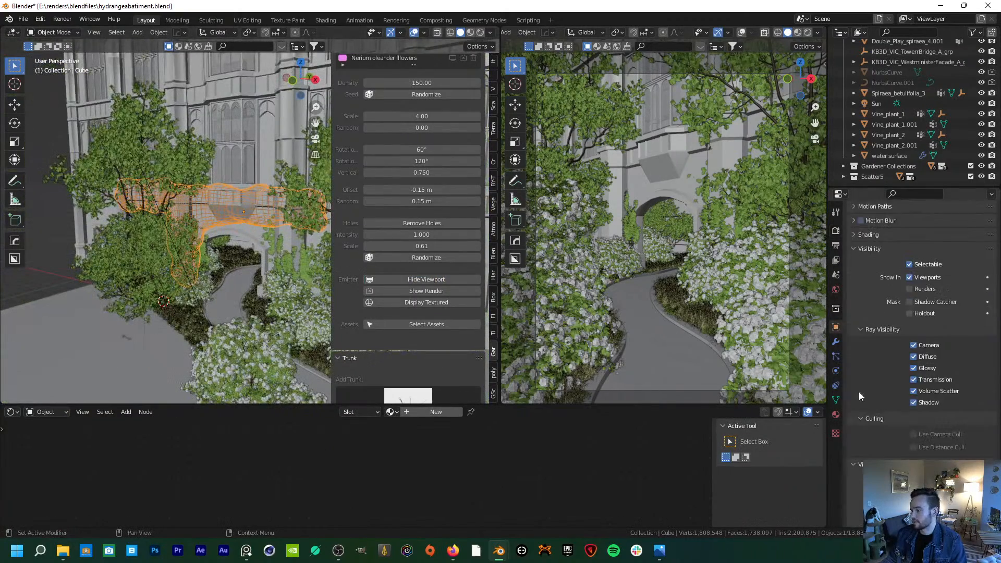
pyautogui.click(935, 453)
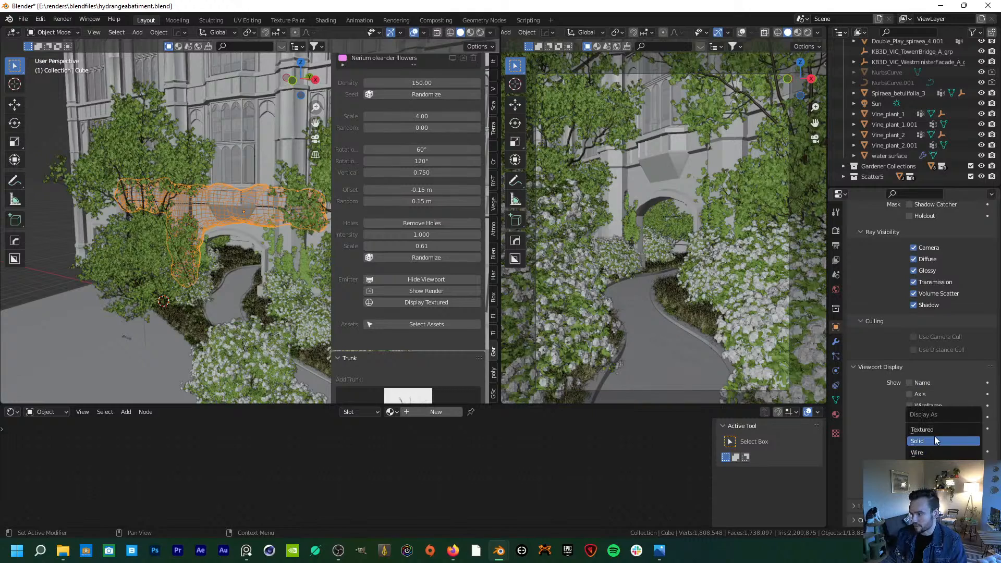
pyautogui.click(934, 432)
# - Examine the shape of the emitter mesh wrapped around the arch, briefly checking it in Edit Mode
pyautogui.moveTo(252, 268); pyautogui.dragTo(248, 281, button='middle')
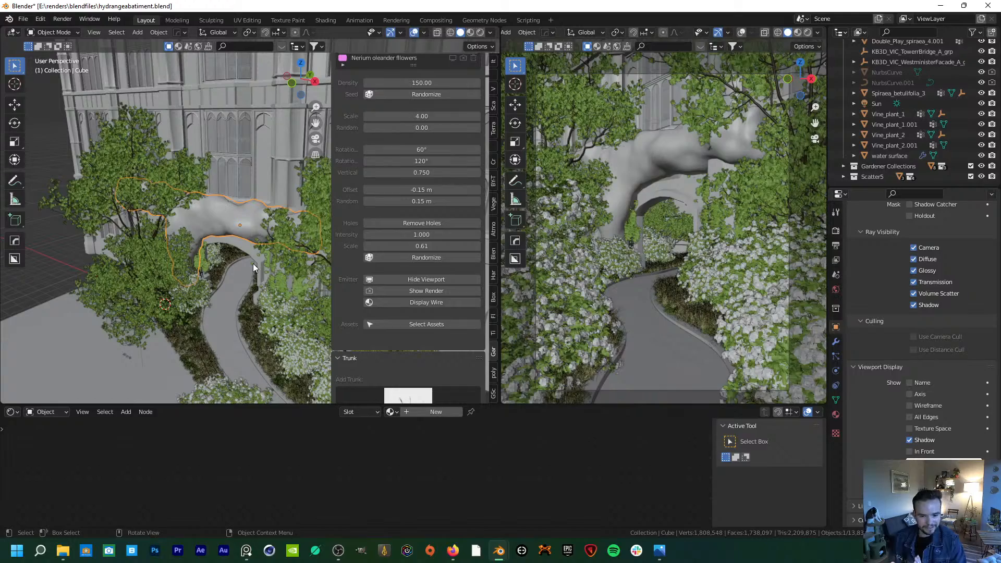
pyautogui.moveTo(245, 248); pyautogui.dragTo(230, 225, button='middle')
pyautogui.scroll(4, 230, 255)
pyautogui.press('Tab')
pyautogui.press('Tab')
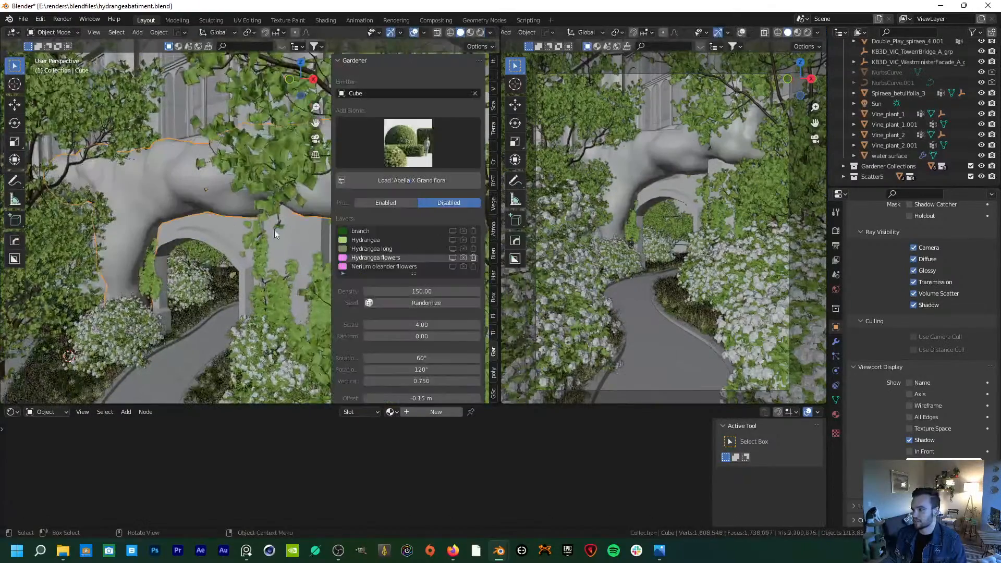
# - Inspect the emitter's Displace modifier and its Clouds texture settings, and how they deform the surface
pyautogui.click(835, 342)
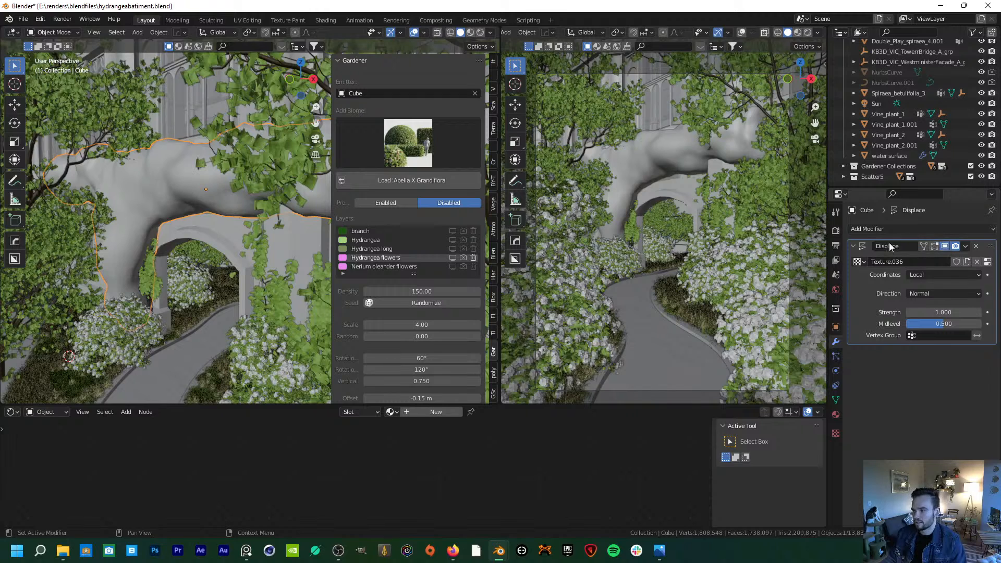
pyautogui.click(986, 261)
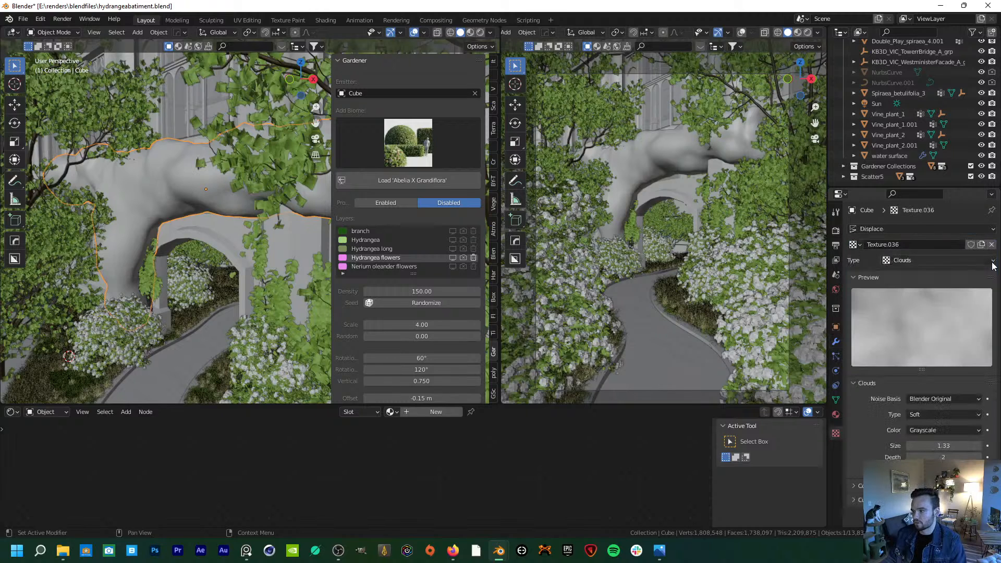
pyautogui.click(836, 342)
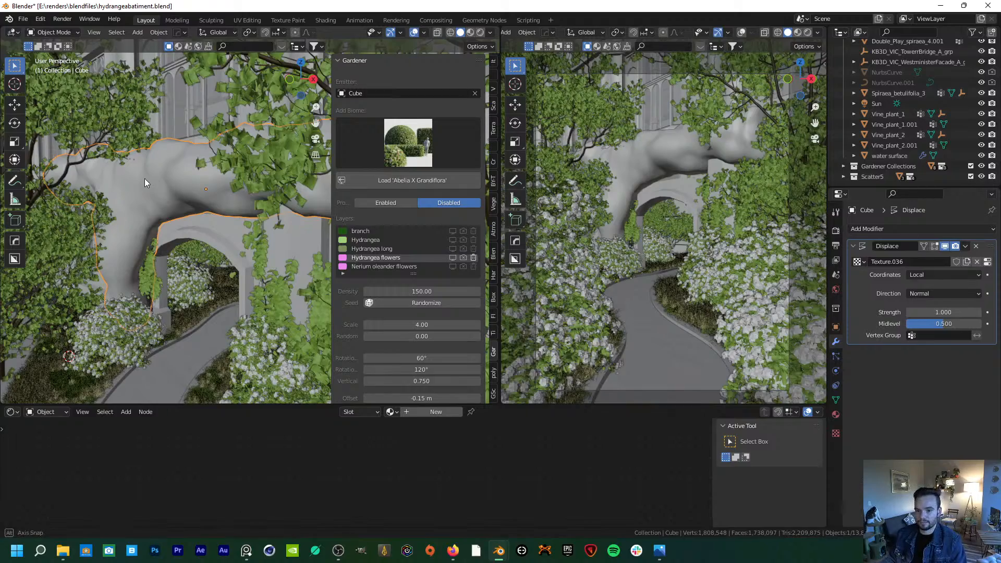
pyautogui.scroll(4, 145, 179)
pyautogui.scroll(2, 234, 211)
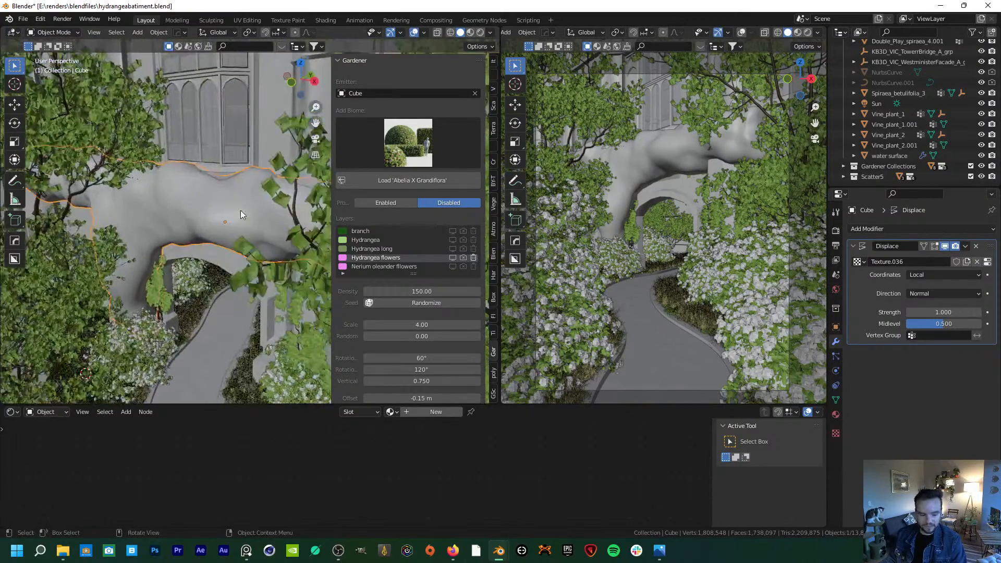
pyautogui.scroll(-2, 245, 221)
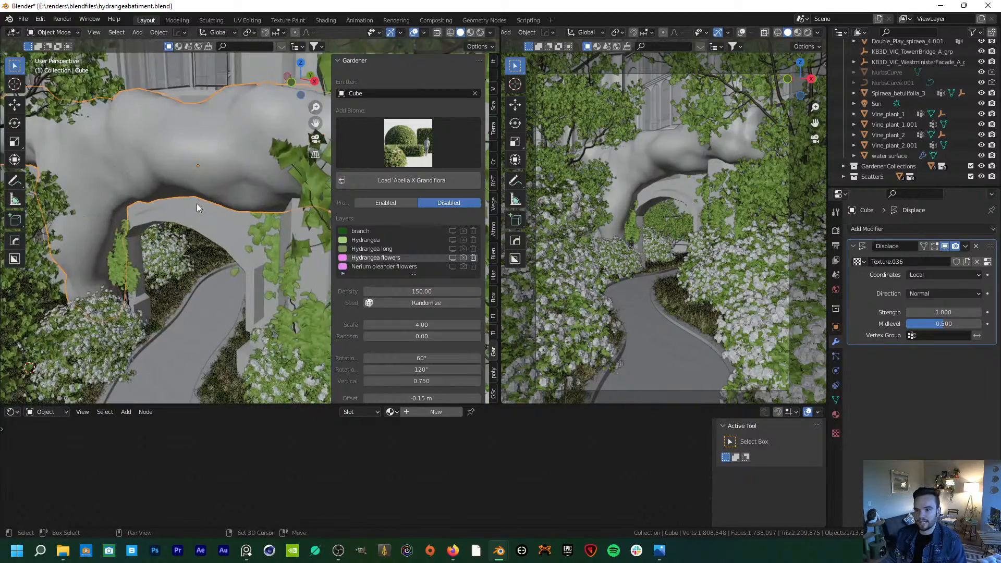
pyautogui.moveTo(196, 204); pyautogui.dragTo(180, 157, button='middle')
pyautogui.scroll(-4, 180, 177)
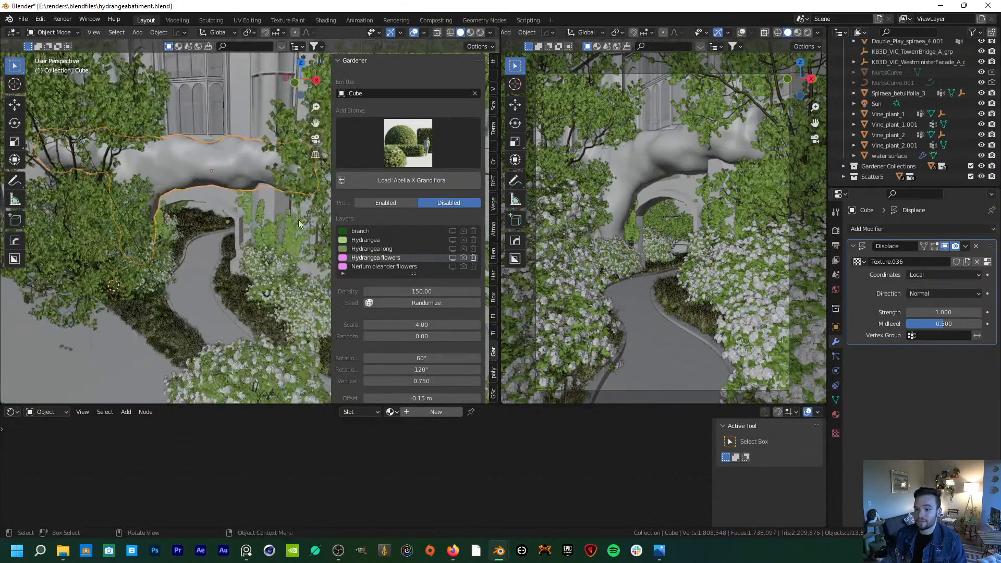
# - Toggle the viewport visibility of the Hydrangea flowers and Hydrangea long layers on and off again
pyautogui.click(452, 258)
pyautogui.click(451, 258)
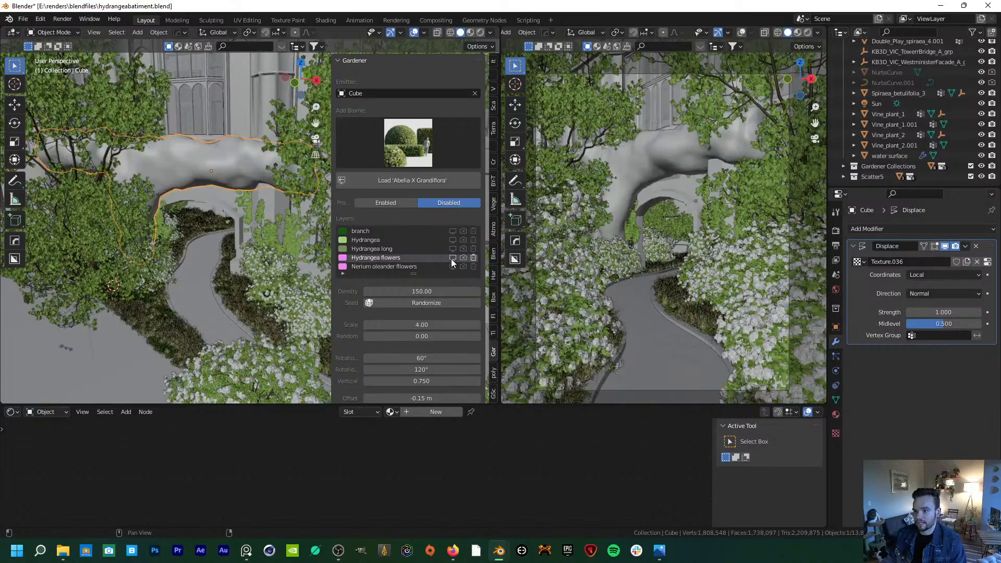
pyautogui.click(451, 259)
pyautogui.click(451, 258)
pyautogui.click(452, 248)
pyautogui.click(452, 249)
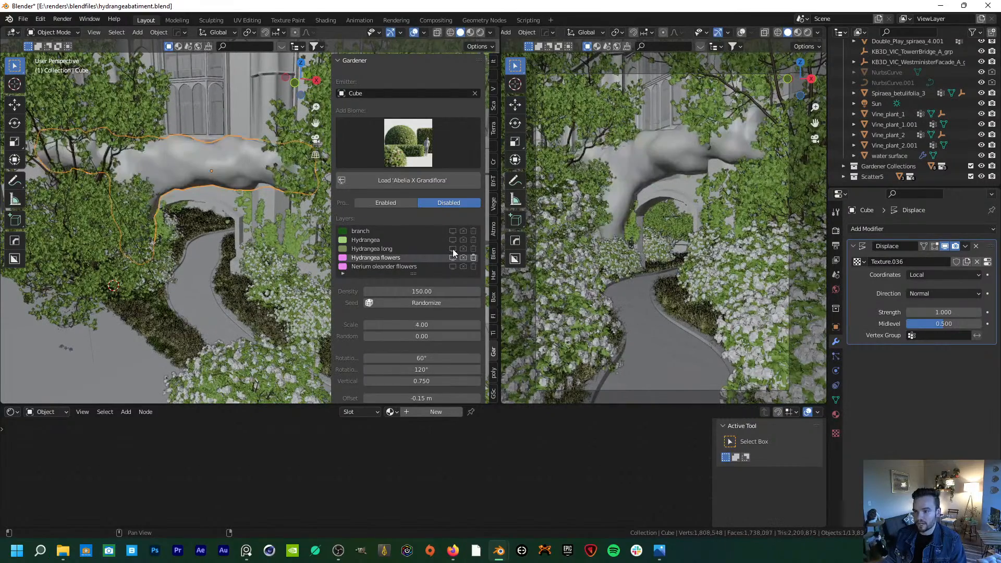
# - Show the Nerium oleander flowers layer in the viewport and hide its emitter mesh
pyautogui.click(454, 266)
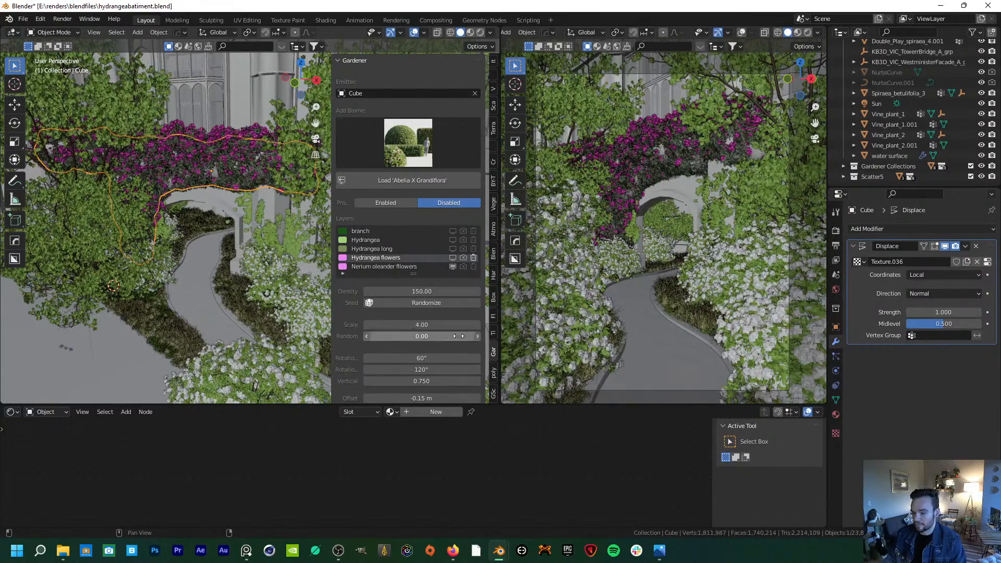
pyautogui.moveTo(499, 550)
pyautogui.click(442, 496)
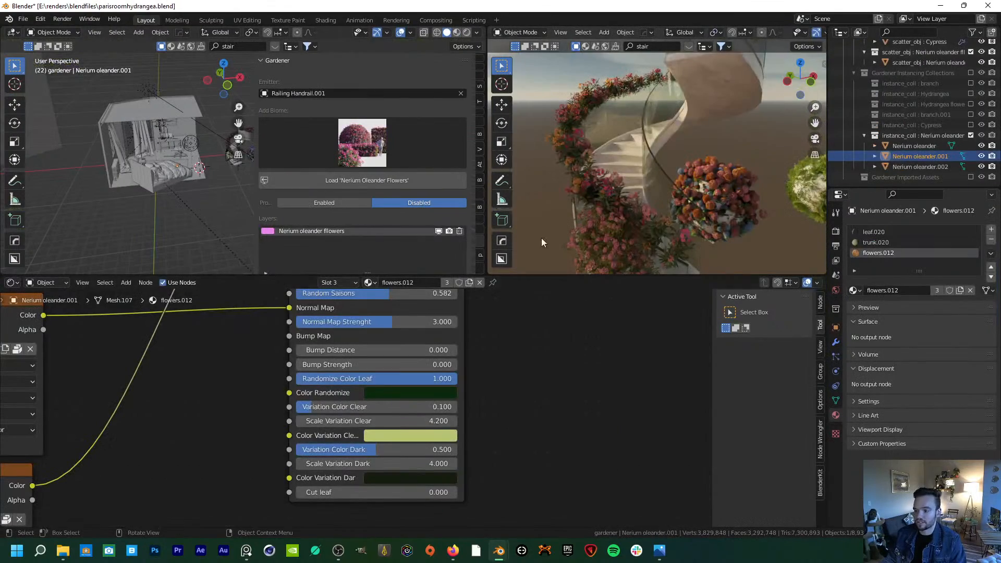
pyautogui.click(553, 497)
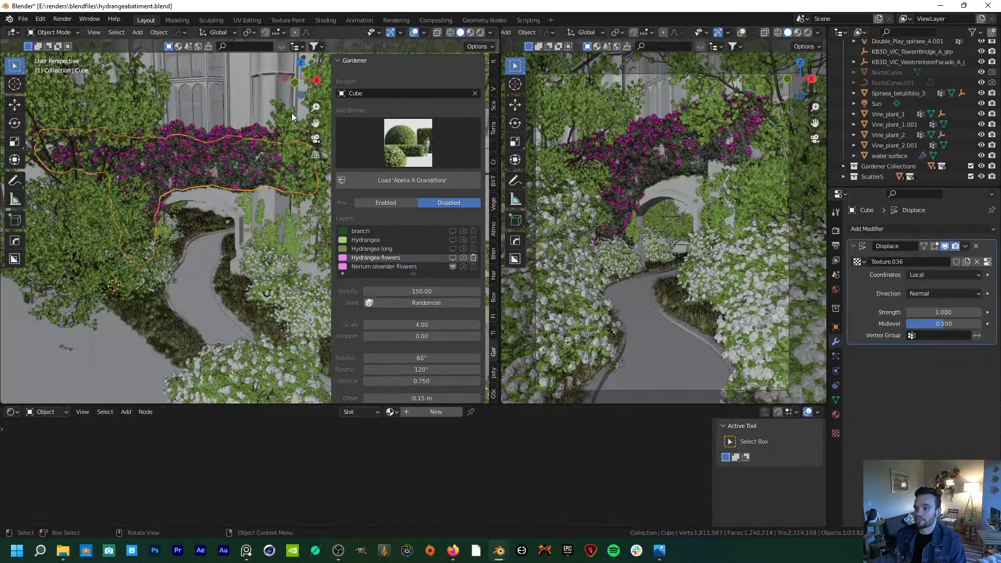
pyautogui.scroll(-10, 364, 276)
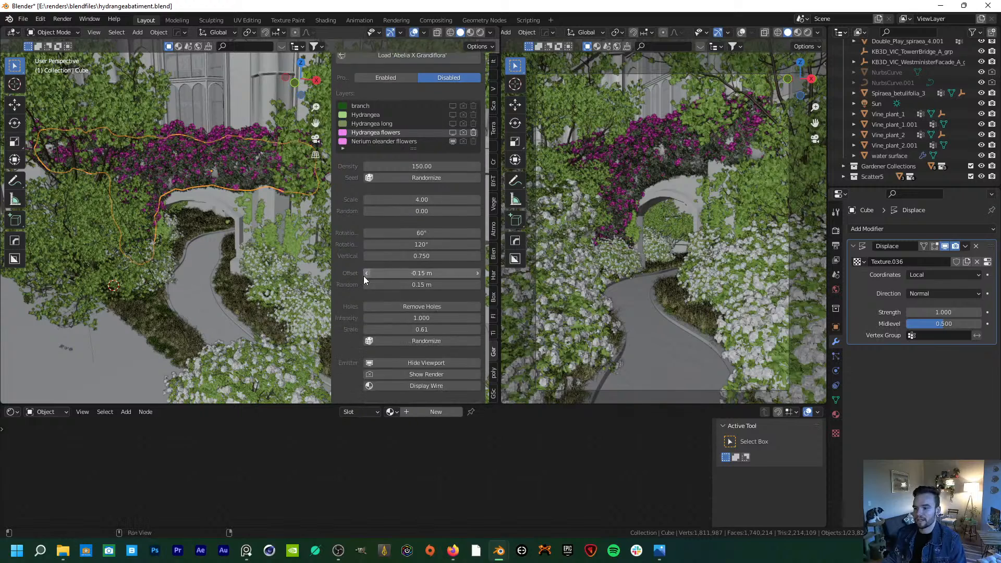
pyautogui.click(434, 255)
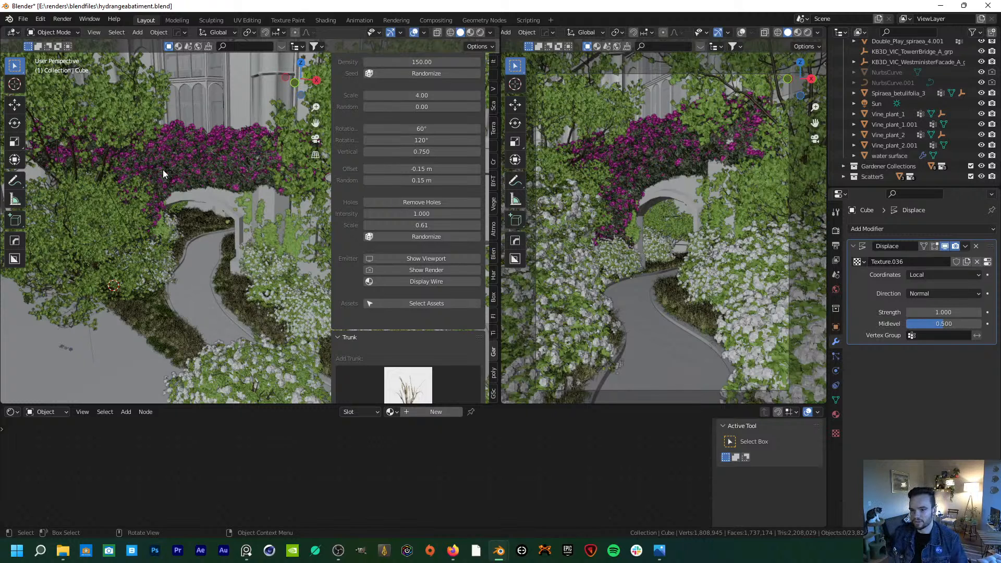
# - Add a new cube and move it onto the empty ground beside the building's platform
pyautogui.scroll(-3, 188, 179)
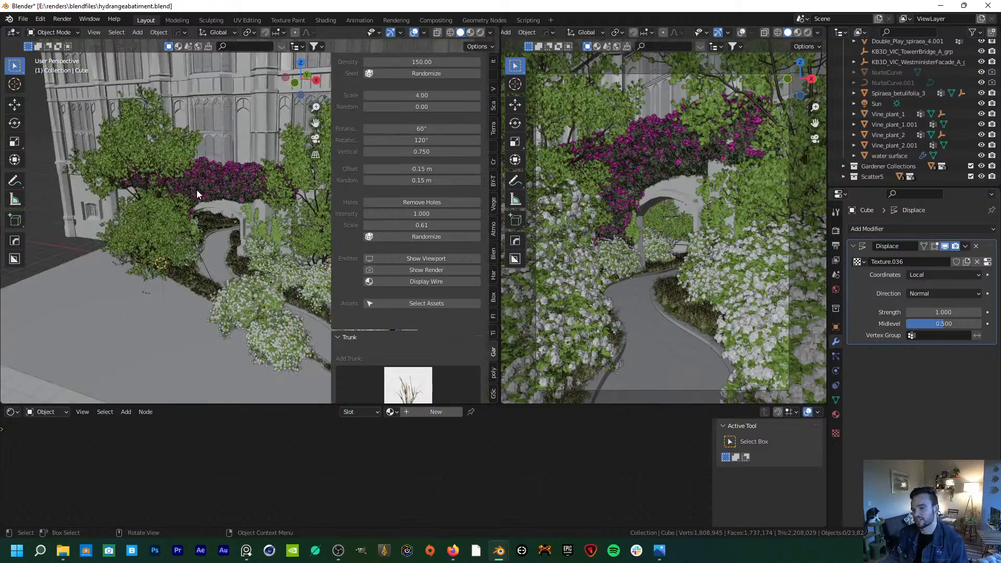
pyautogui.scroll(-3, 198, 202)
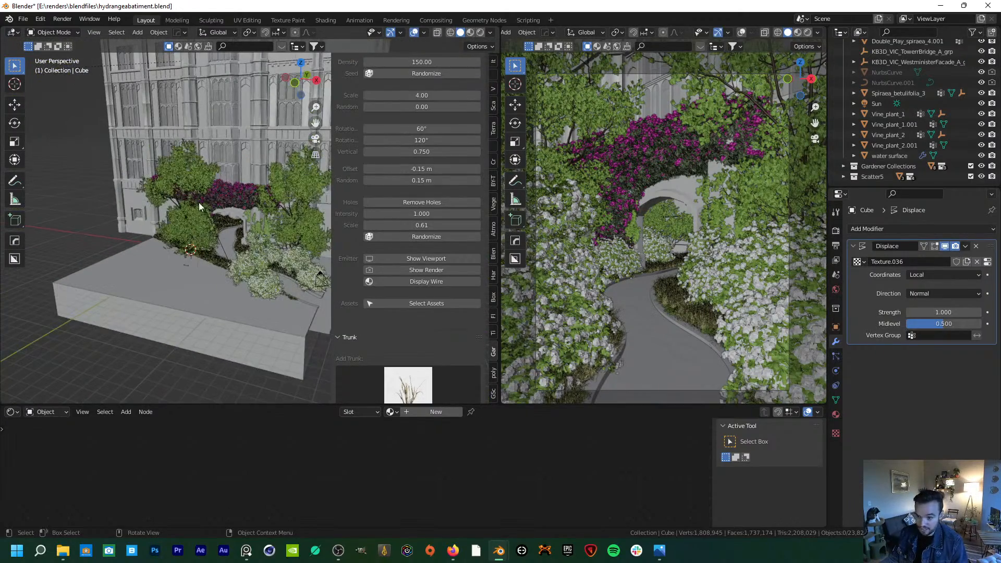
pyautogui.keyDown('shift'); pyautogui.moveTo(259, 227); pyautogui.dragTo(301, 205, button='middle'); pyautogui.keyUp('shift')
pyautogui.hotkey('shift', 'a')
pyautogui.moveTo(152, 193)
pyautogui.click(219, 205)
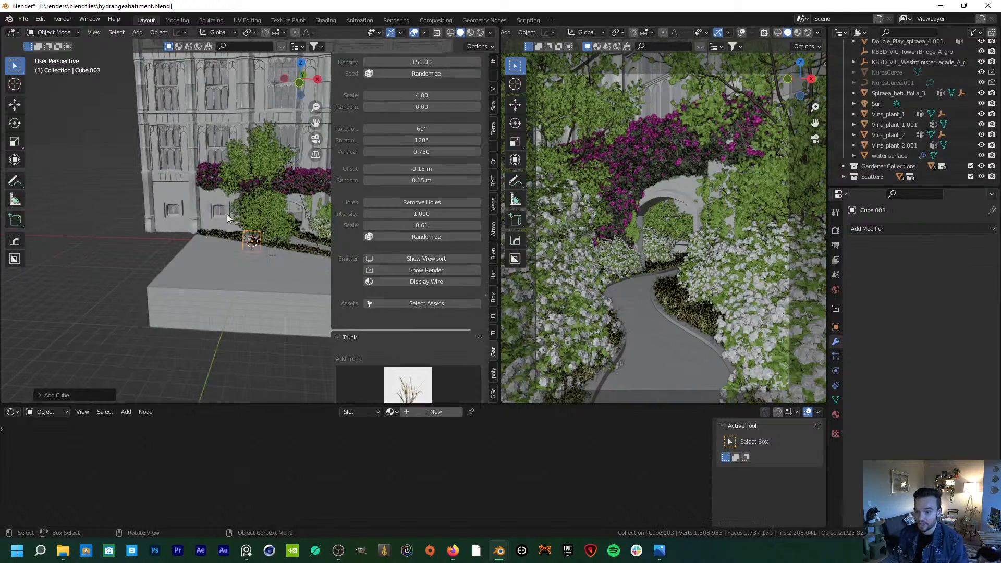
pyautogui.press('g')
pyautogui.click(123, 266)
pyautogui.keyDown('shift'); pyautogui.moveTo(123, 266); pyautogui.dragTo(221, 263, button='middle'); pyautogui.keyUp('shift')
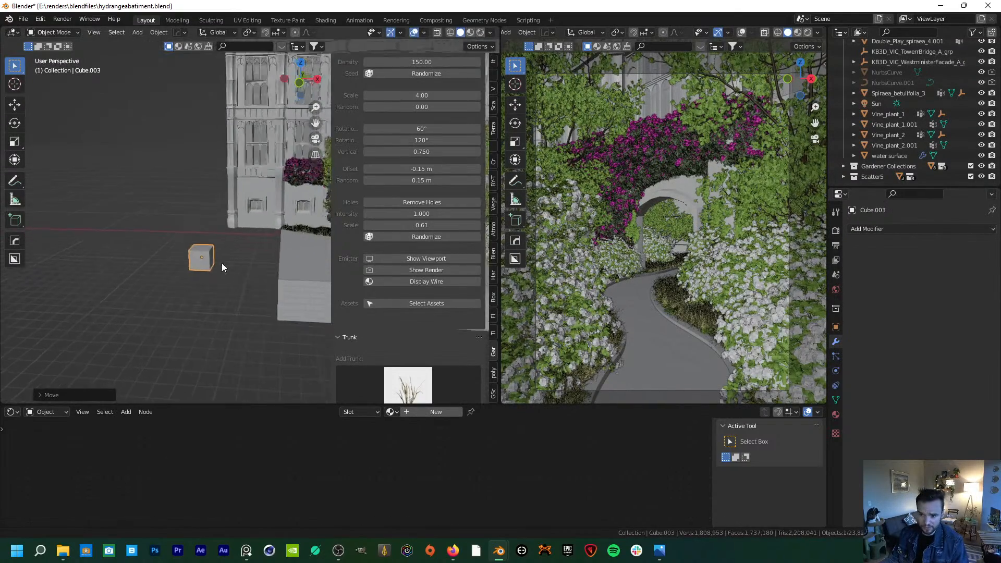
# - Add a Subdivision Surface modifier to the new cube and set its viewport levels to 3
pyautogui.press('KP_Decimal')
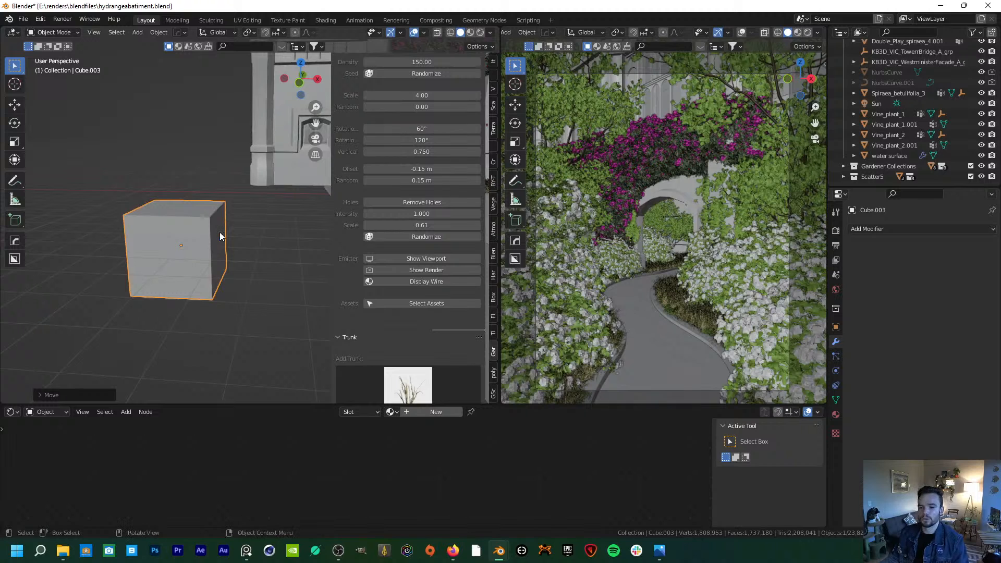
pyautogui.click(891, 229)
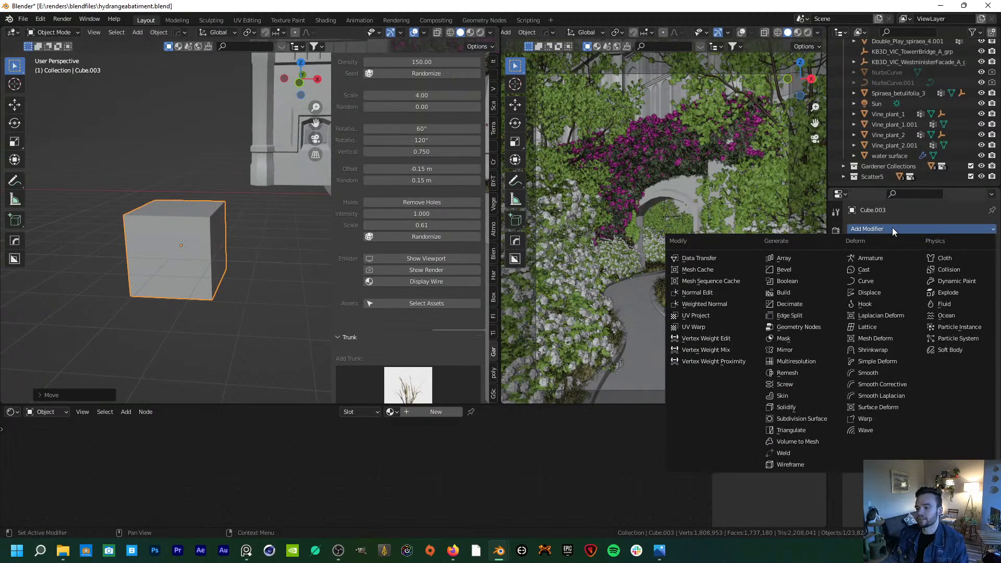
pyautogui.click(802, 419)
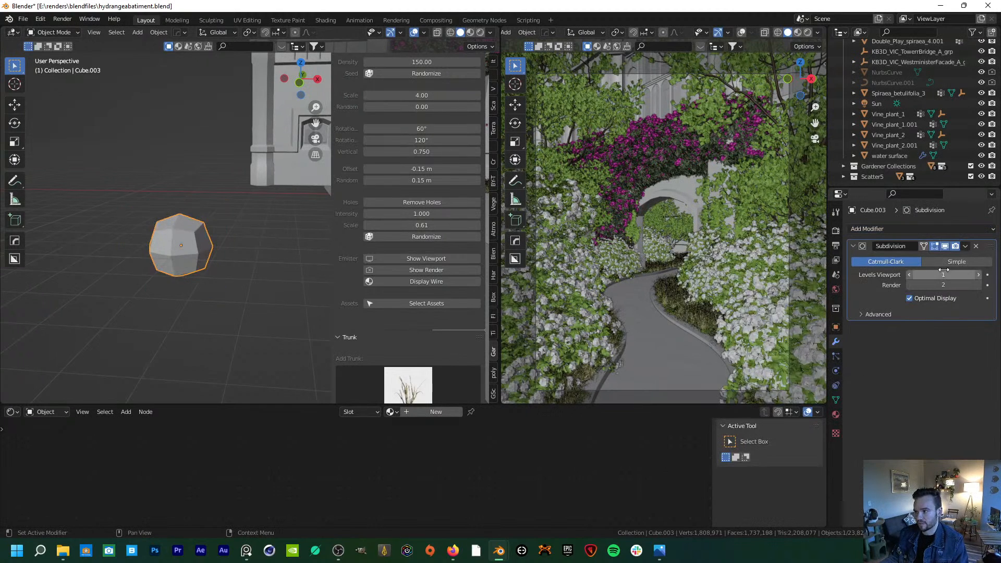
pyautogui.moveTo(944, 270); pyautogui.dragTo(933, 384)
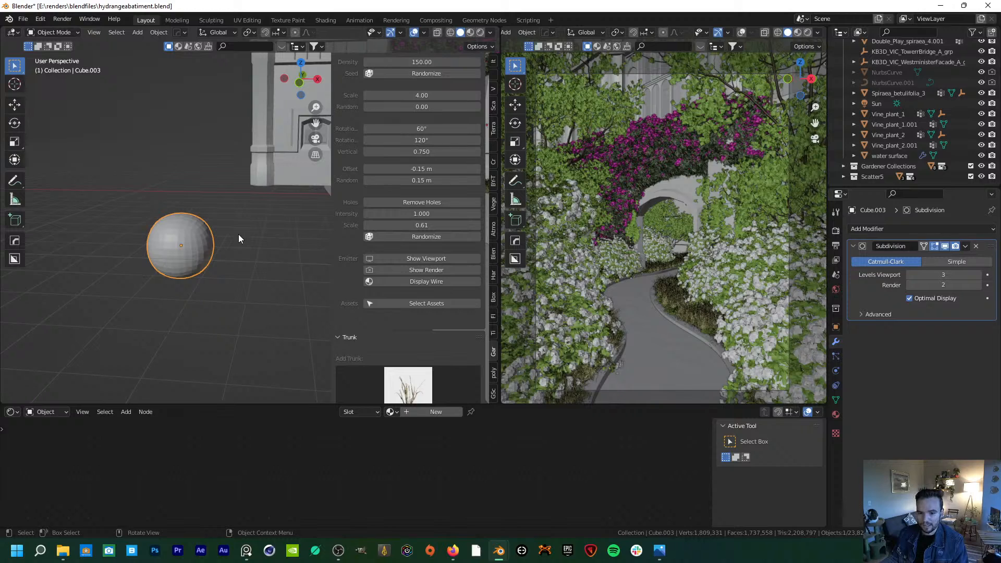
# - Stretch the whole cube mesh along the X axis to roughly three times its length
pyautogui.press('Tab')
pyautogui.moveTo(215, 230); pyautogui.dragTo(217, 237, button='middle')
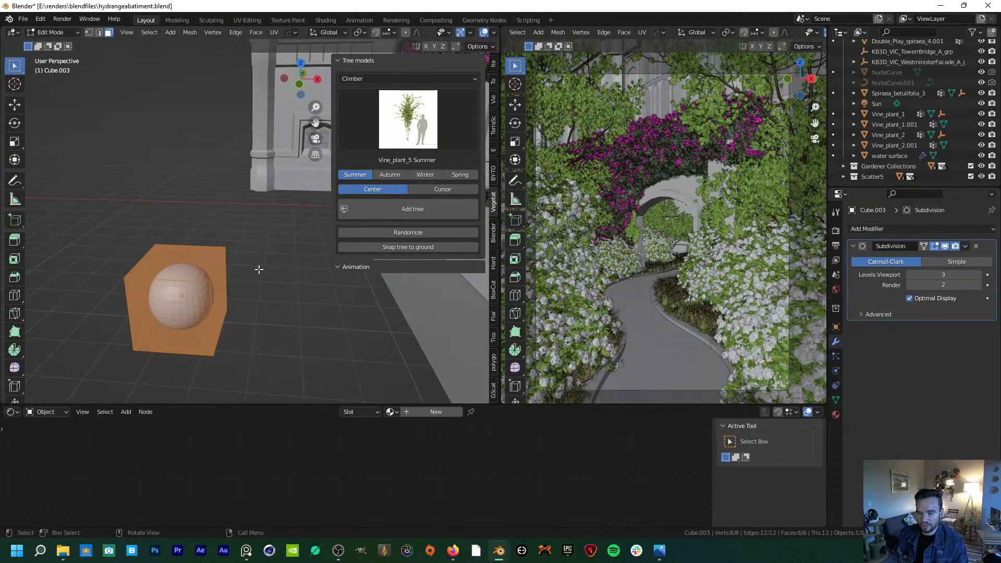
pyautogui.keyDown('shift'); pyautogui.moveTo(259, 269); pyautogui.dragTo(249, 232, button='middle'); pyautogui.keyUp('shift')
pyautogui.press('s')
pyautogui.press('x')
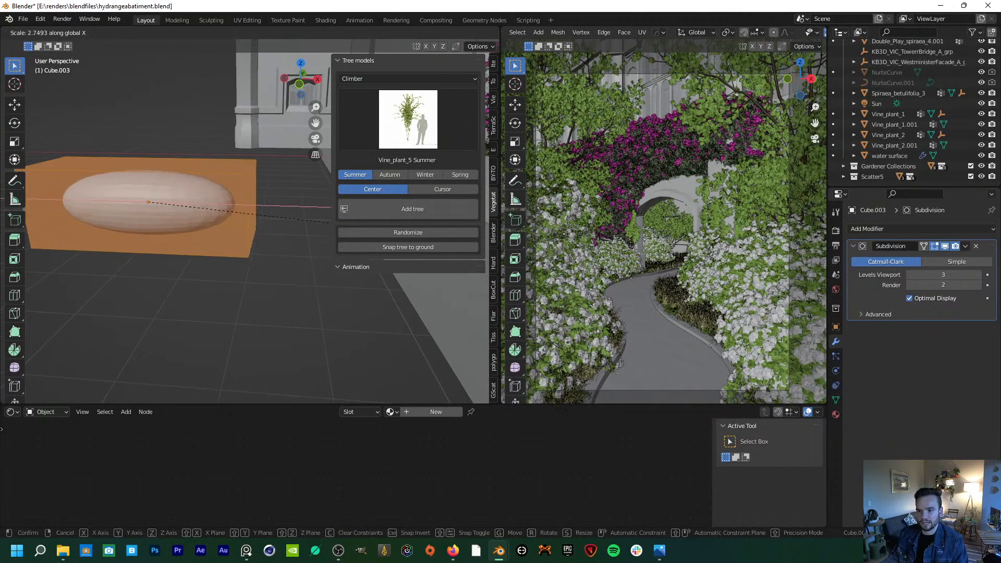
pyautogui.click(396, 233)
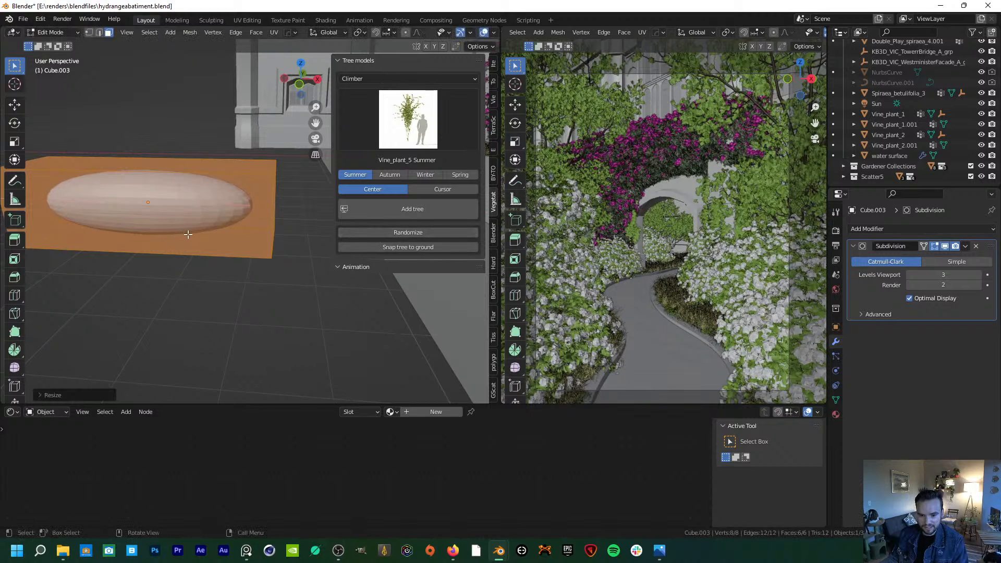
# - Add a loop cut around the stretched mesh and slide it close to the end facing the building
pyautogui.hotkey('ctrl', 'r')
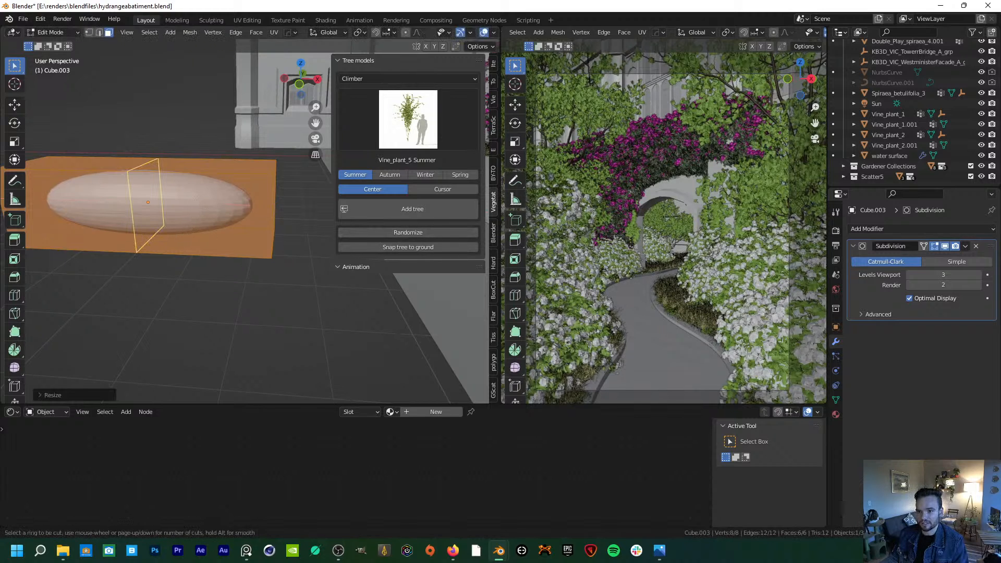
pyautogui.click(152, 209)
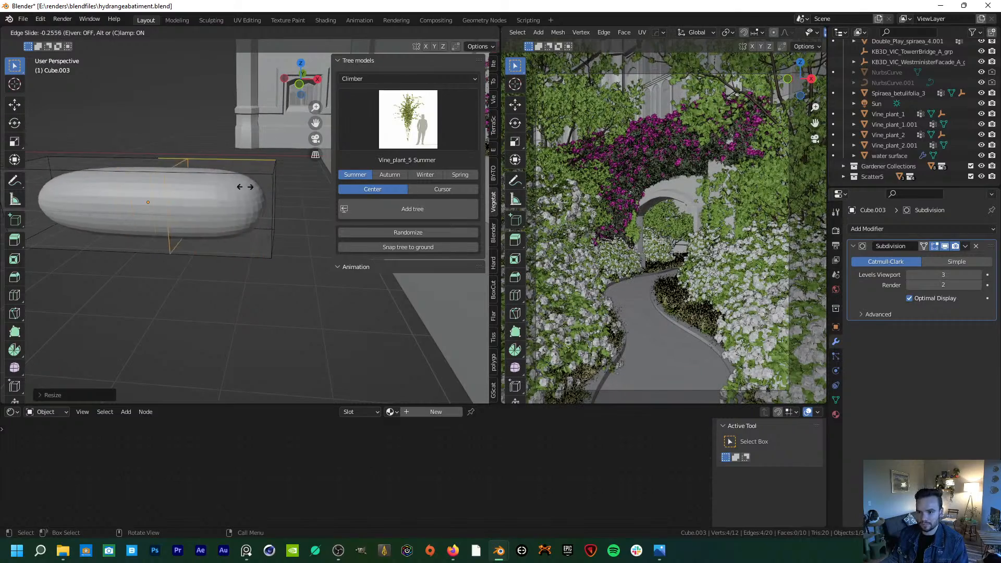
pyautogui.click(335, 192)
# - Try a second loop cut slid close to the end away from the building, and undo it
pyautogui.keyDown('shift'); pyautogui.moveTo(107, 170); pyautogui.dragTo(222, 176, button='middle'); pyautogui.keyUp('shift')
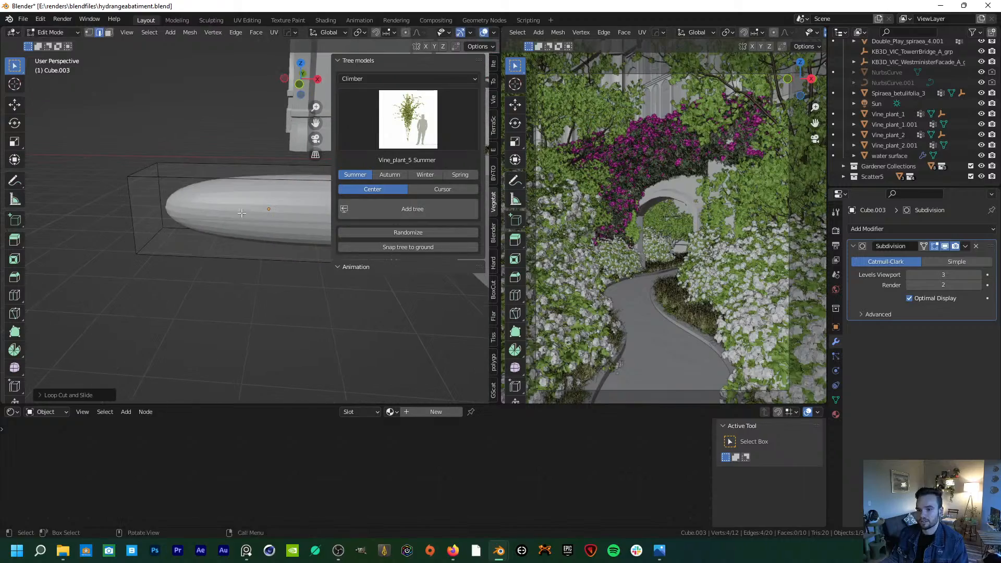
pyautogui.hotkey('ctrl', 'r')
pyautogui.click(213, 165)
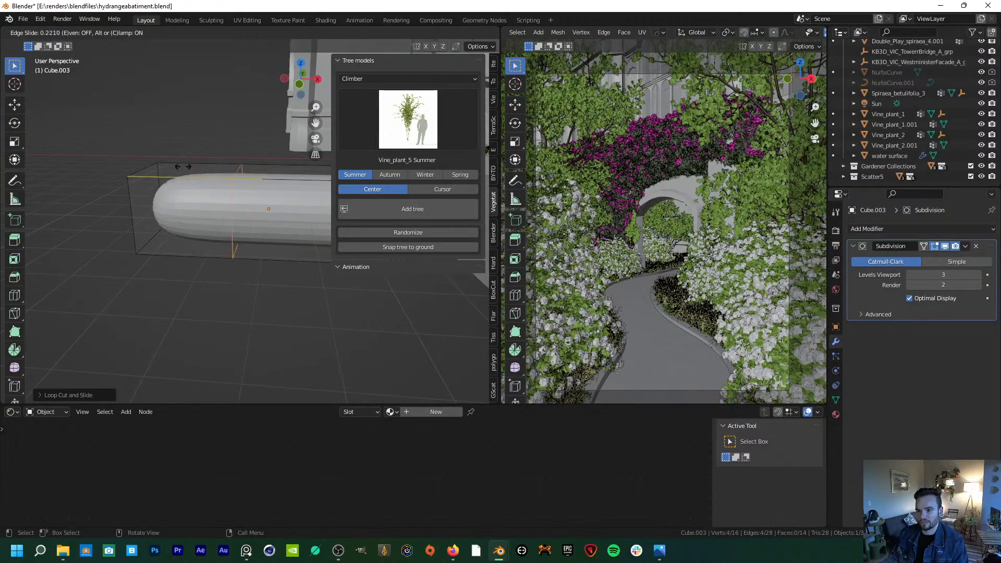
pyautogui.click(123, 163)
pyautogui.moveTo(123, 163); pyautogui.dragTo(276, 164, button='middle')
pyautogui.hotkey('ctrl', 'z')
# - Extrude the end face away from the building and move the extruded face slightly outward and down
pyautogui.press('3')
pyautogui.click(180, 162)
pyautogui.scroll(3, 209, 239)
pyautogui.keyDown('shift'); pyautogui.moveTo(198, 261); pyautogui.dragTo(251, 178, button='middle'); pyautogui.keyUp('shift')
pyautogui.press('e')
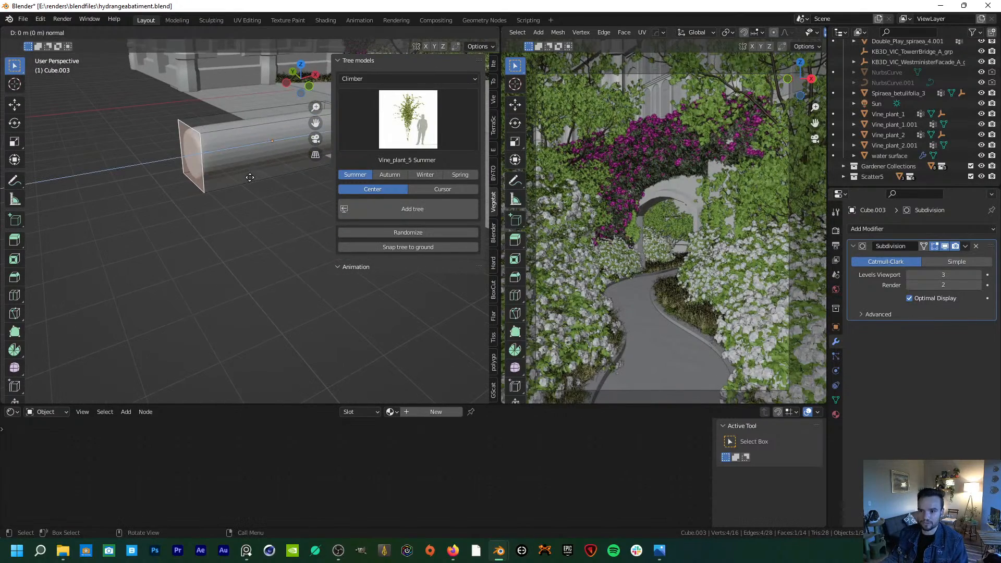
pyautogui.click(148, 213)
pyautogui.press('g')
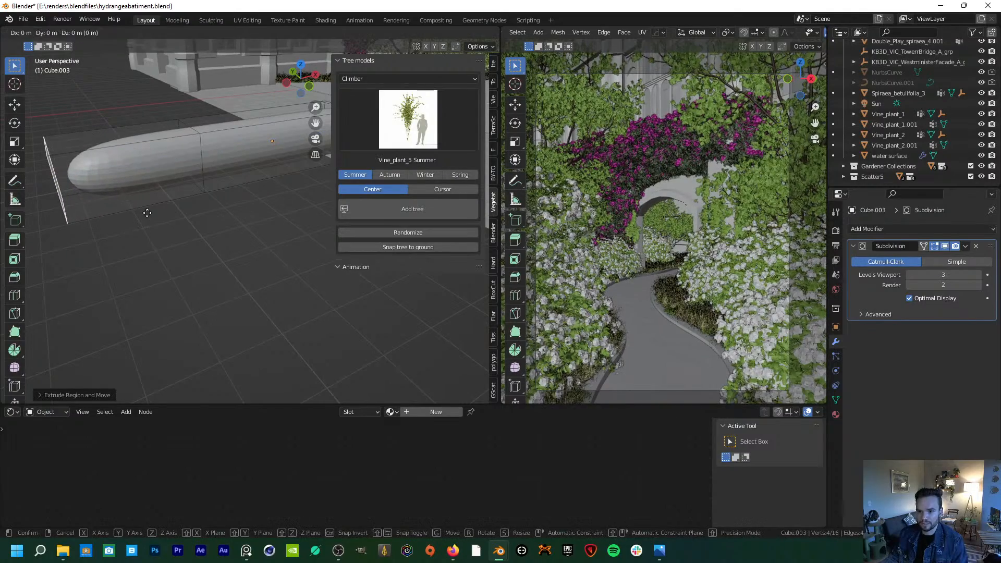
pyautogui.click(136, 238)
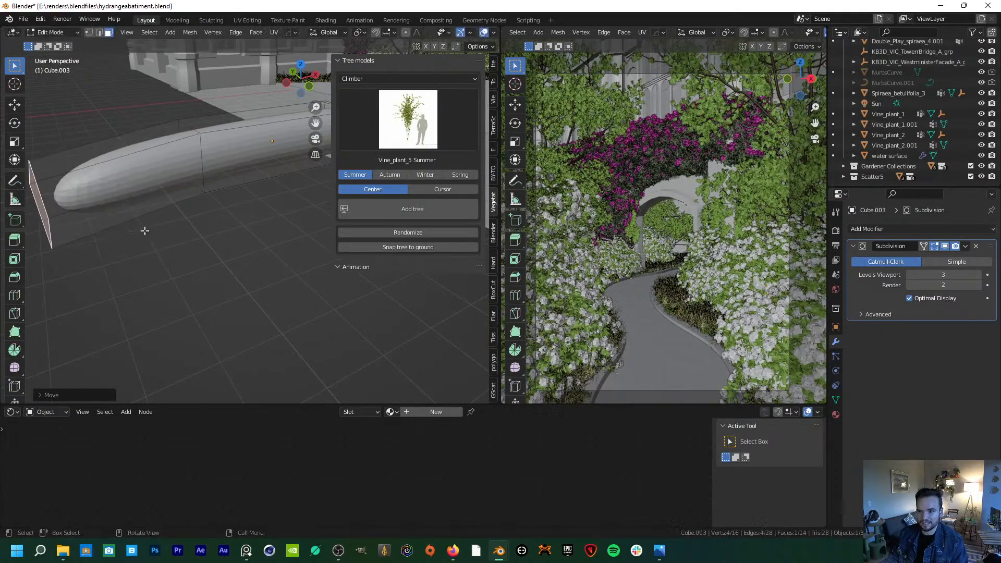
# - Extrude the end face about 4.1 m, extrude it again, and shift it about 1.7 m in the horizontal plane
pyautogui.moveTo(143, 227); pyautogui.dragTo(214, 213, button='middle')
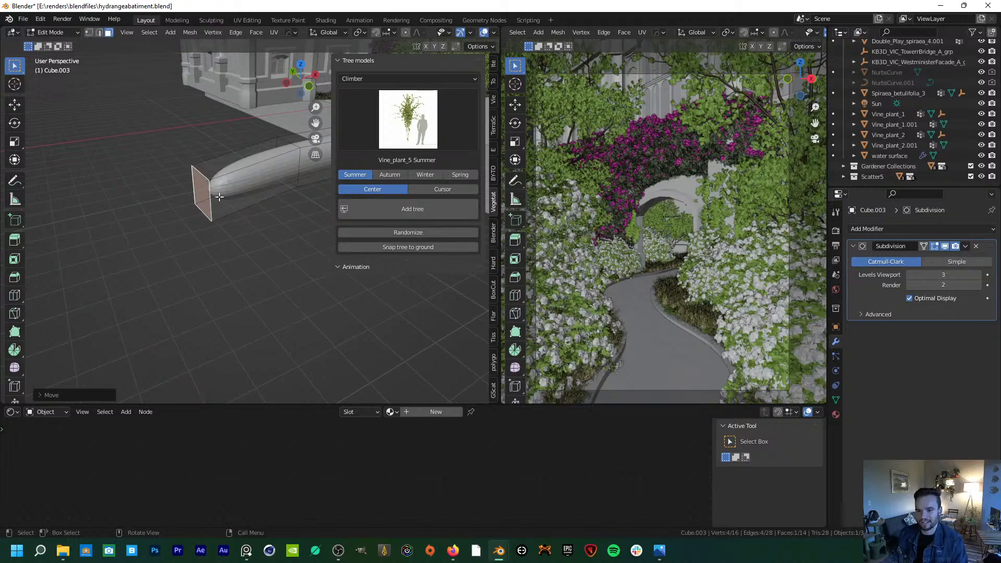
pyautogui.press('e')
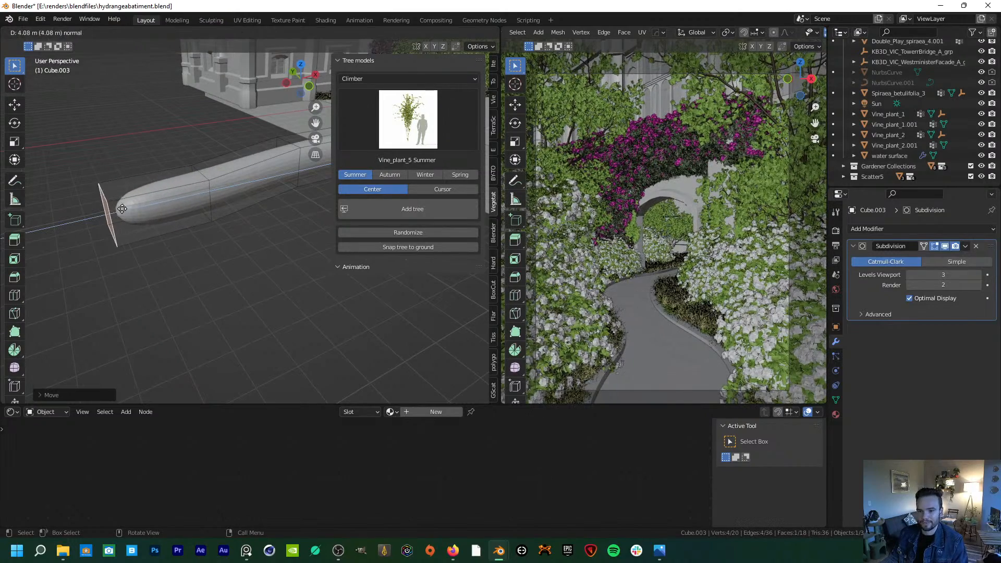
pyautogui.click(122, 207)
pyautogui.press('e')
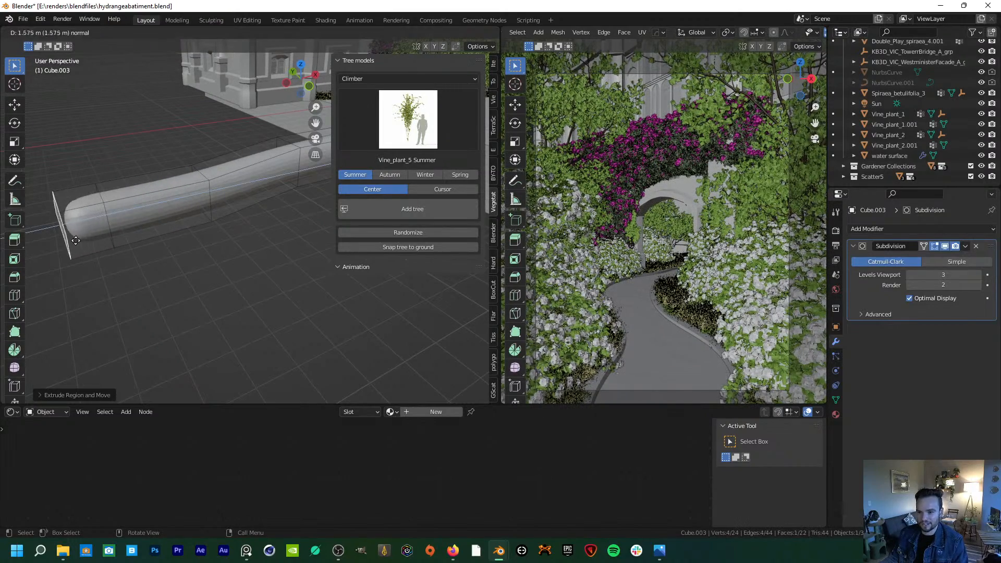
pyautogui.press('z')
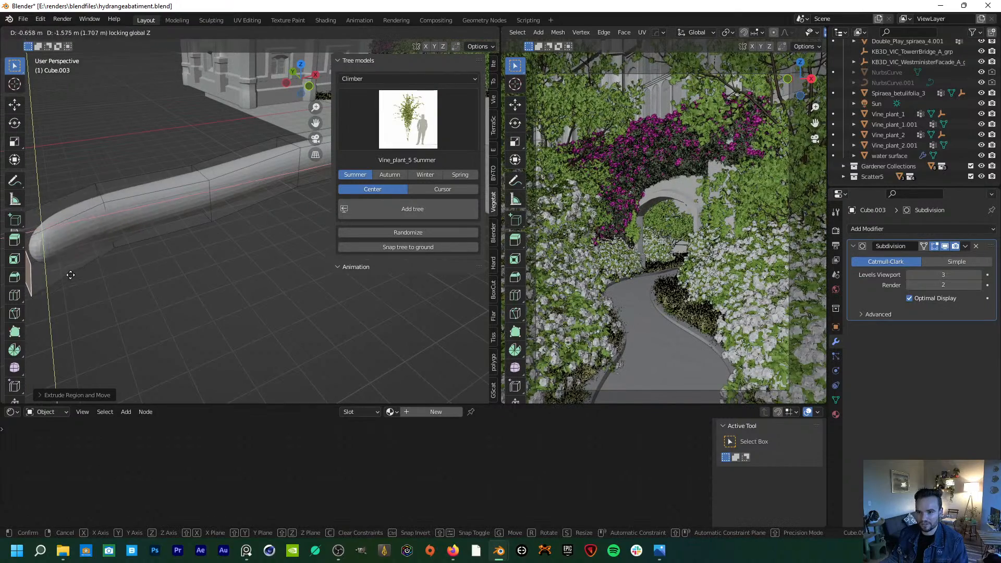
pyautogui.click(70, 274)
# - Add a centred loop cut across one of the tube's middle sections
pyautogui.moveTo(102, 242); pyautogui.dragTo(106, 185, button='middle')
pyautogui.scroll(-4, 167, 180)
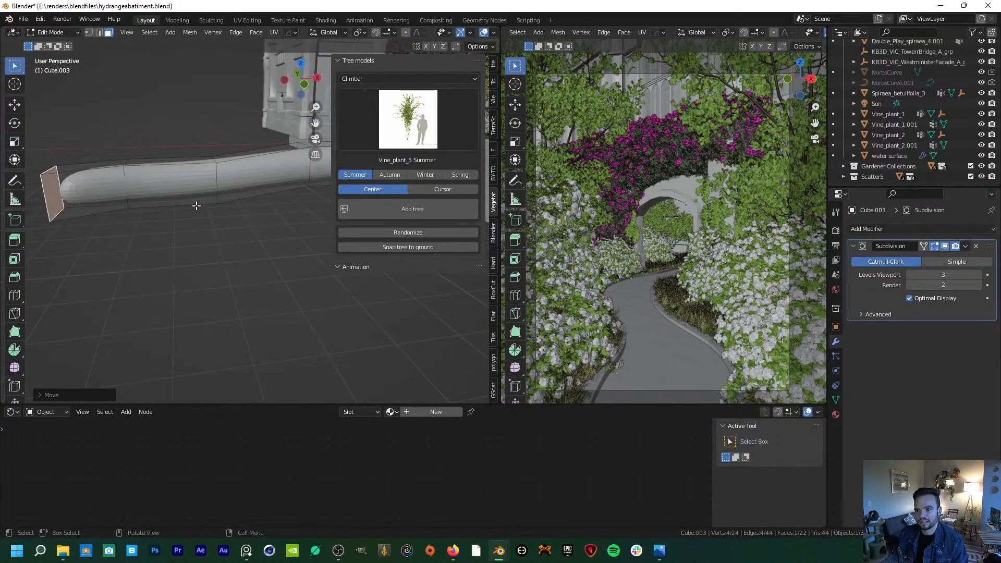
pyautogui.keyDown('shift'); pyautogui.moveTo(196, 205); pyautogui.dragTo(201, 221, button='middle'); pyautogui.keyUp('shift')
pyautogui.scroll(4, 201, 221)
pyautogui.hotkey('ctrl', 'r')
pyautogui.click(235, 122)
pyautogui.rightClick(235, 123)
# - Extrude the underside face next to the new loop about 6 m downward as a hanging branch
pyautogui.moveTo(228, 179); pyautogui.dragTo(216, 141, button='middle')
pyautogui.press('3')
pyautogui.moveTo(212, 59); pyautogui.dragTo(212, 124, button='middle')
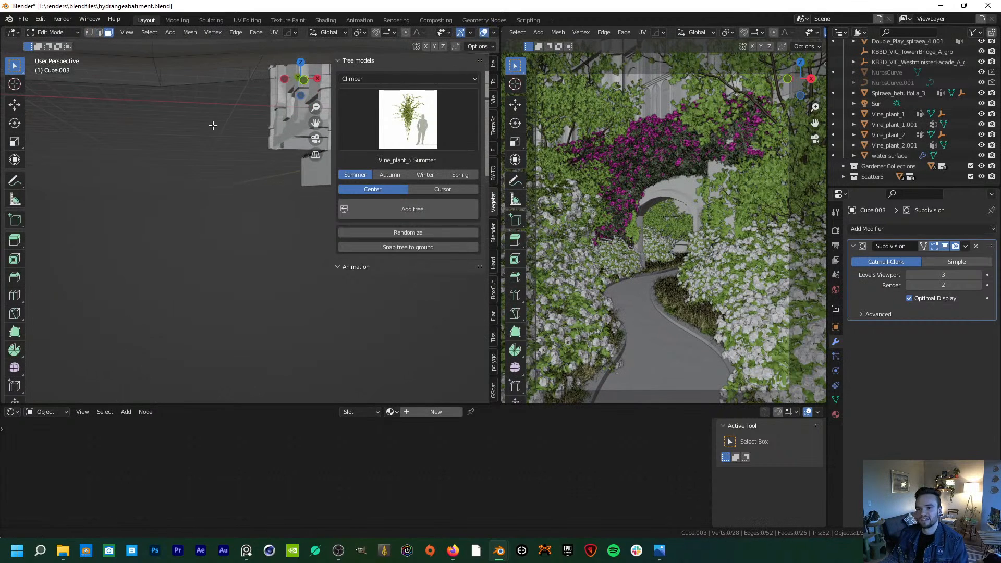
pyautogui.click(206, 75)
pyautogui.press('e')
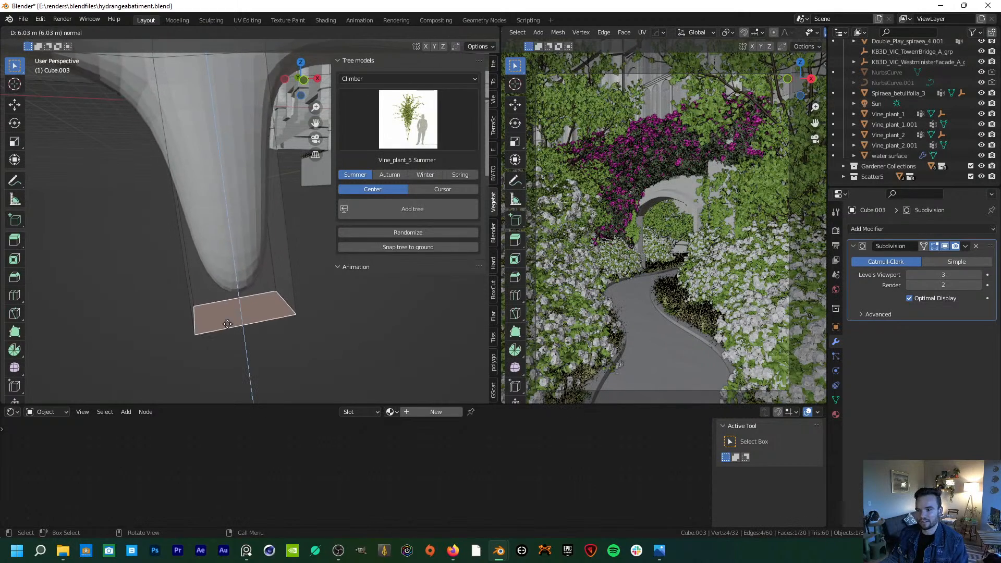
pyautogui.click(227, 325)
# - Add a loop cut around the hanging branch about halfway down its length
pyautogui.scroll(-6, 228, 325)
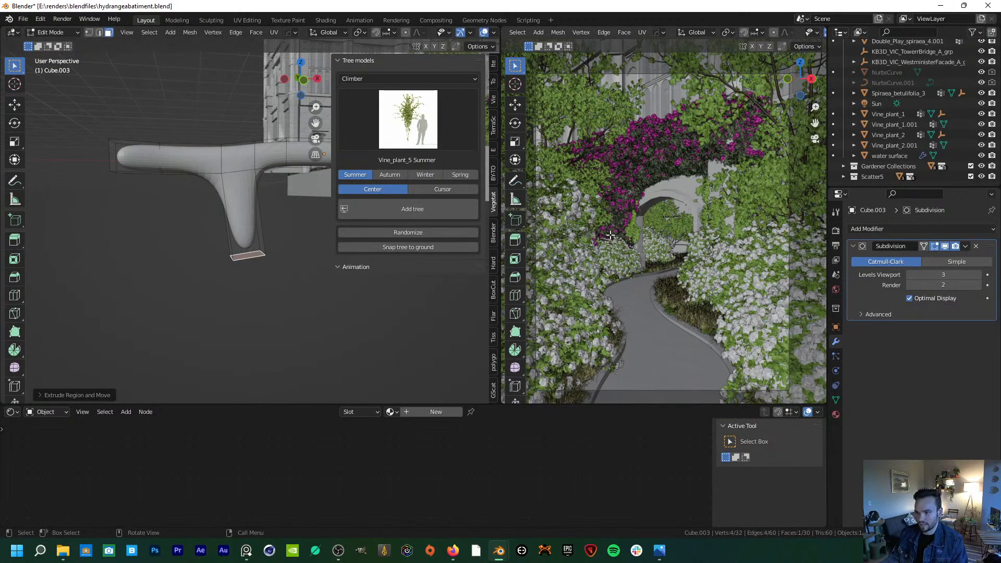
pyautogui.moveTo(127, 239); pyautogui.dragTo(163, 248, button='middle')
pyautogui.scroll(3, 172, 239)
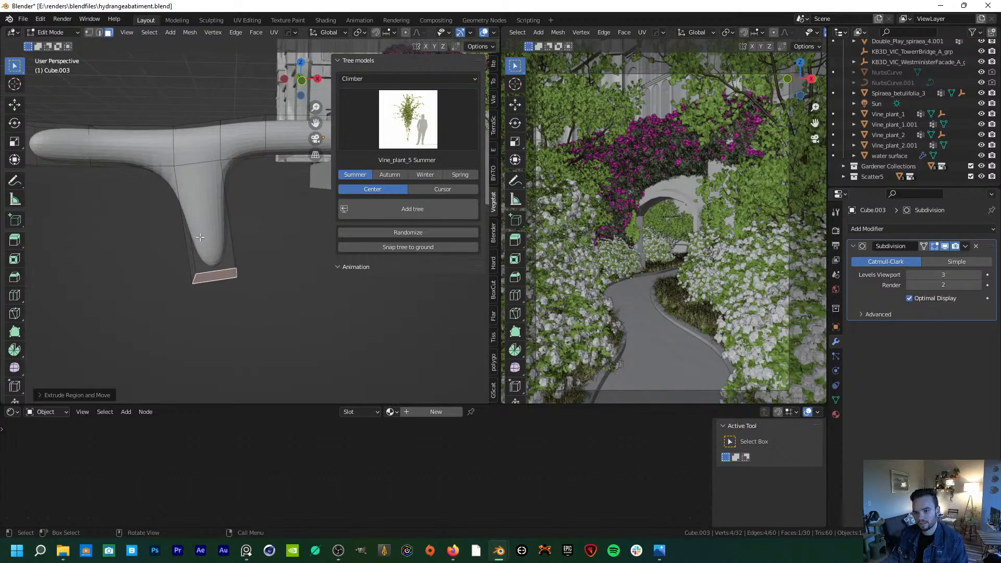
pyautogui.hotkey('ctrl', 'r')
pyautogui.click(209, 215)
pyautogui.click(210, 215)
# - Move the branch's upper side face facing the building inward by about 0.65 m
pyautogui.scroll(2, 237, 204)
pyautogui.moveTo(242, 201); pyautogui.dragTo(219, 214, button='middle')
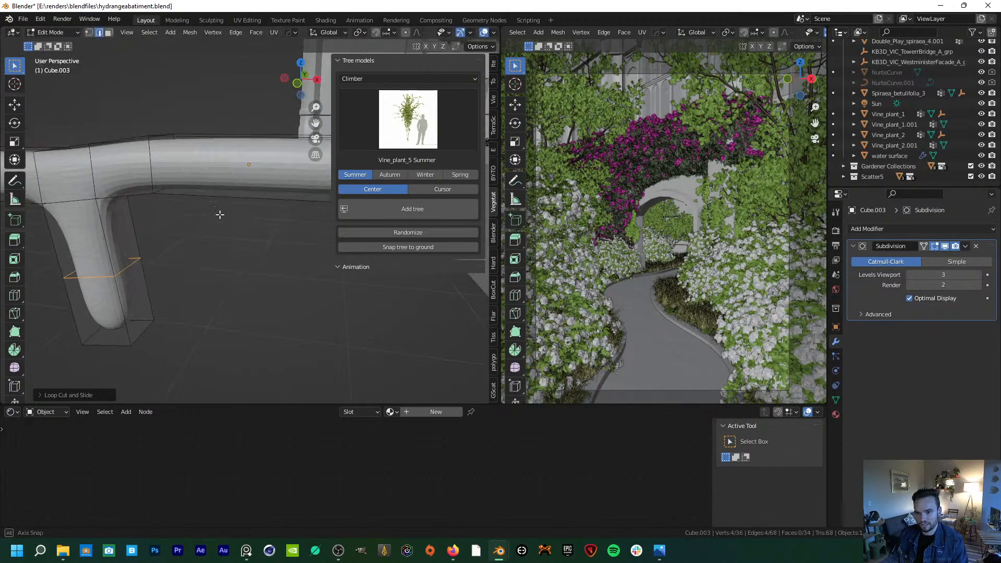
pyautogui.press('3')
pyautogui.click(127, 240)
pyautogui.press('g')
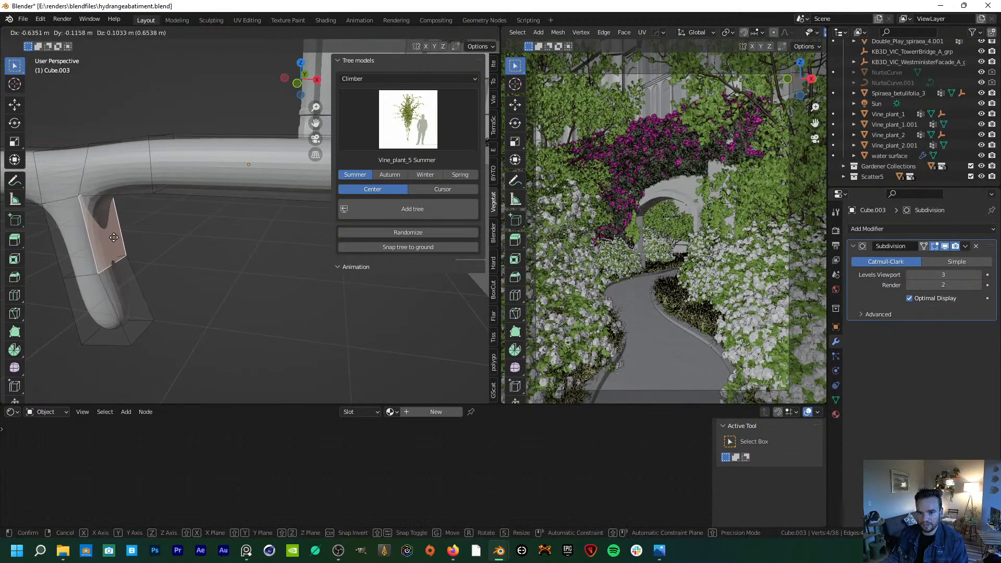
pyautogui.click(113, 237)
# - Pull the tube's side face beyond the branch outward about 1.7 m in the horizontal plane to widen that section
pyautogui.moveTo(114, 237); pyautogui.dragTo(175, 292, button='middle')
pyautogui.click(176, 292)
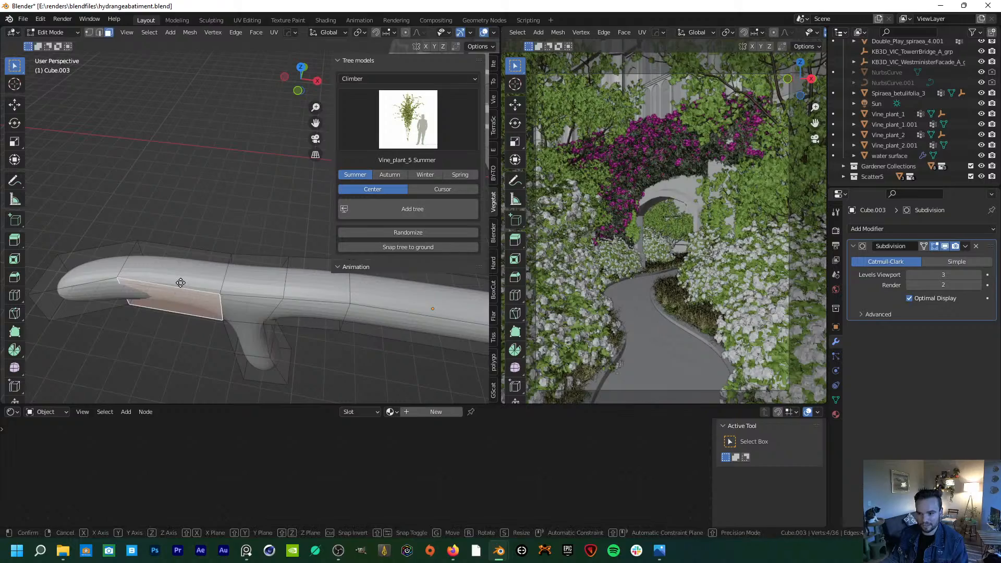
pyautogui.press('g')
pyautogui.hotkey('shift', 'z')
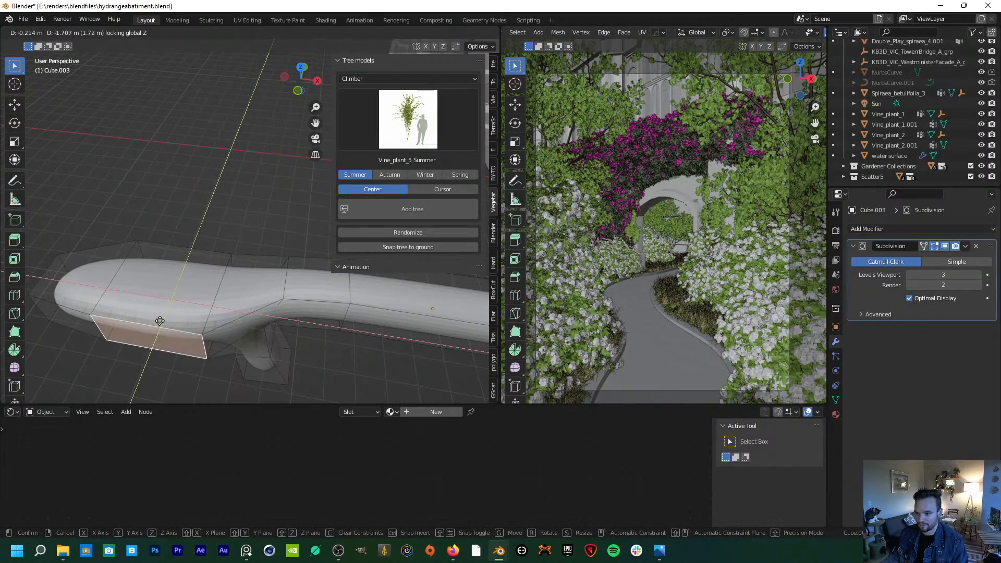
pyautogui.click(159, 320)
# - Add a centred loop cut across the long section of the tube on the building side
pyautogui.moveTo(160, 321); pyautogui.dragTo(245, 266, button='middle')
pyautogui.hotkey('ctrl', 'r')
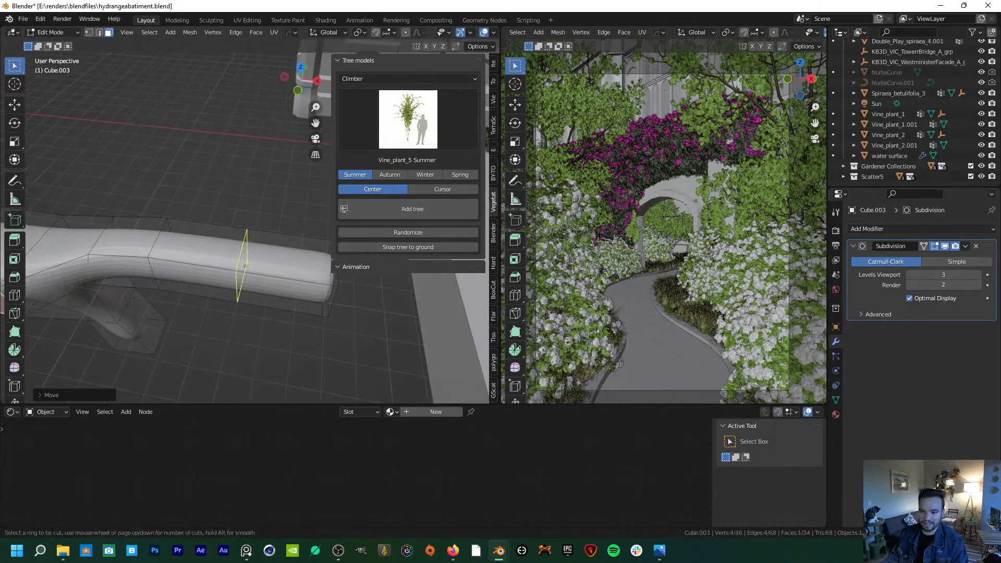
pyautogui.click(242, 260)
pyautogui.rightClick(241, 260)
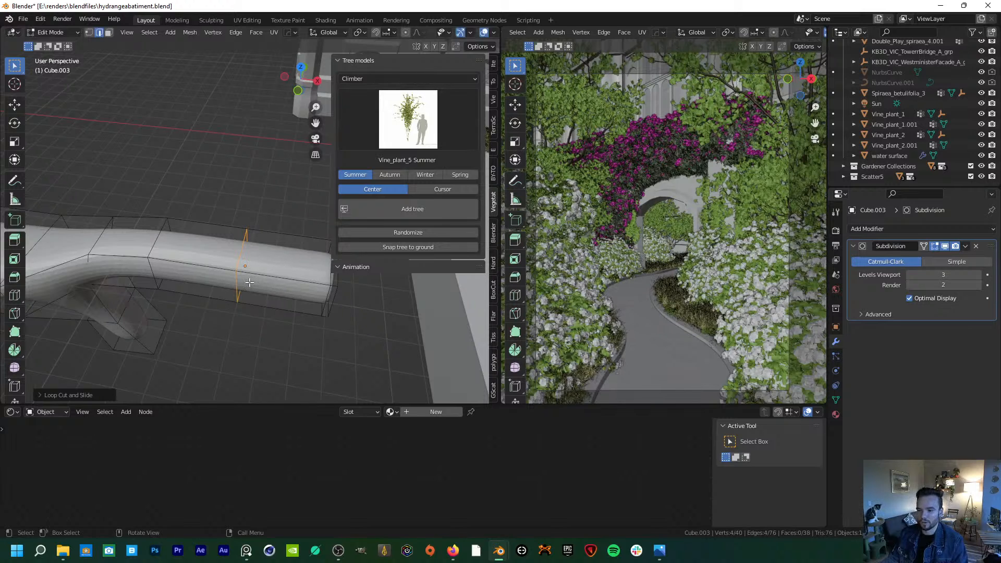
# - Pull the side face between the branch and the new loop outward and down about 1.3 m, and adjust its height
pyautogui.press('3')
pyautogui.click(203, 285)
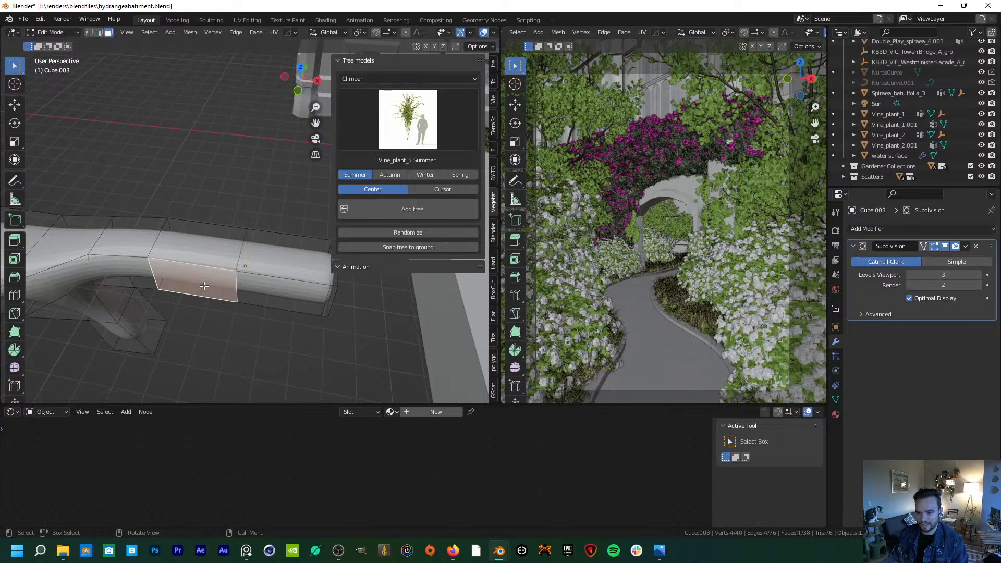
pyautogui.keyDown('shift'); pyautogui.moveTo(204, 285); pyautogui.dragTo(219, 268, button='middle'); pyautogui.keyUp('shift')
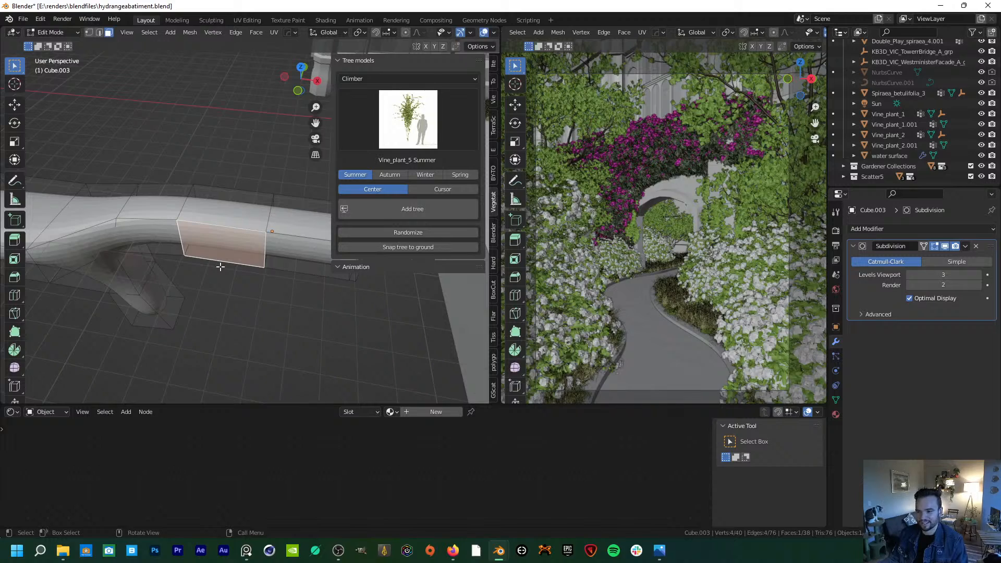
pyautogui.press('g')
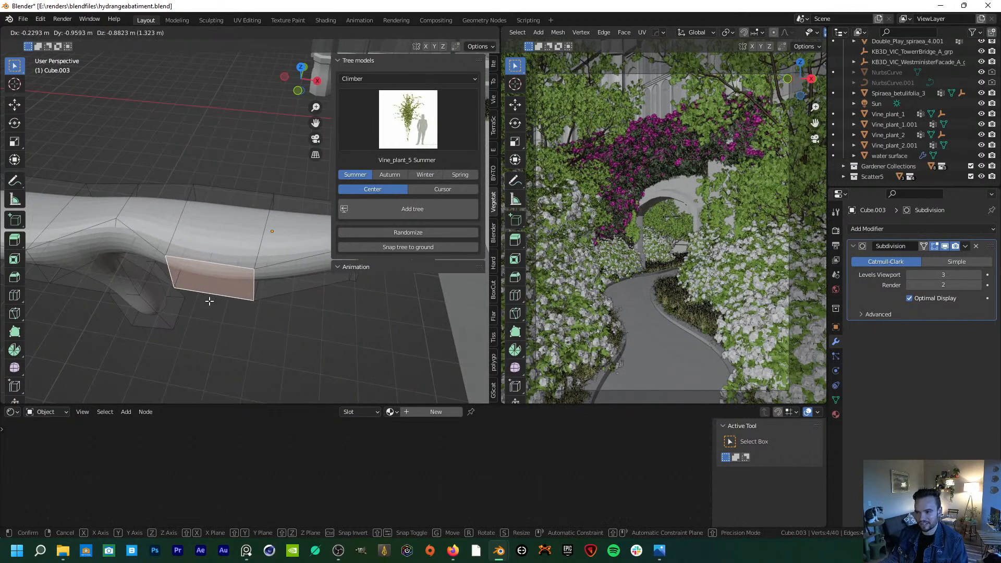
pyautogui.click(209, 300)
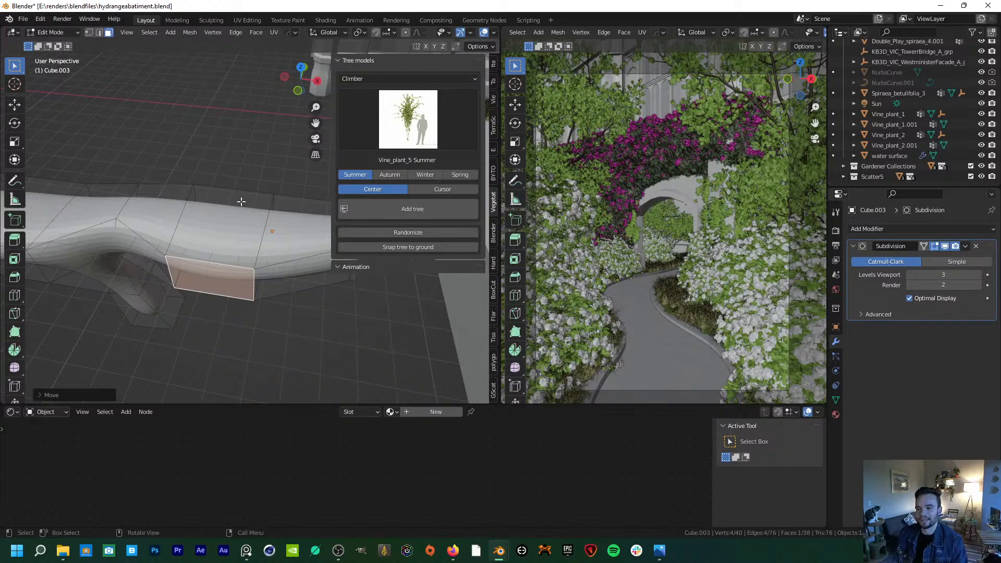
pyautogui.moveTo(231, 209); pyautogui.dragTo(220, 233, button='middle')
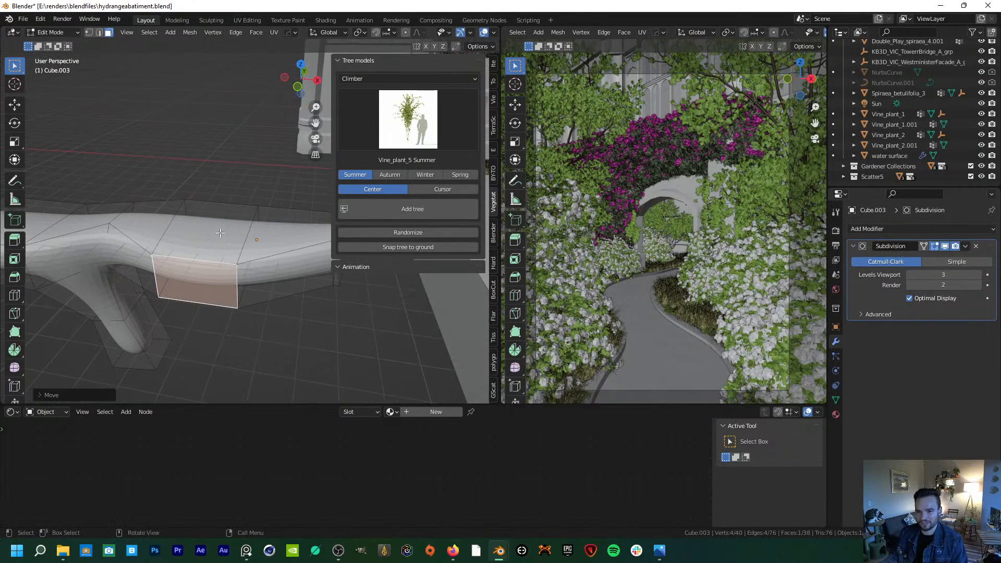
pyautogui.press('g')
pyautogui.press('z')
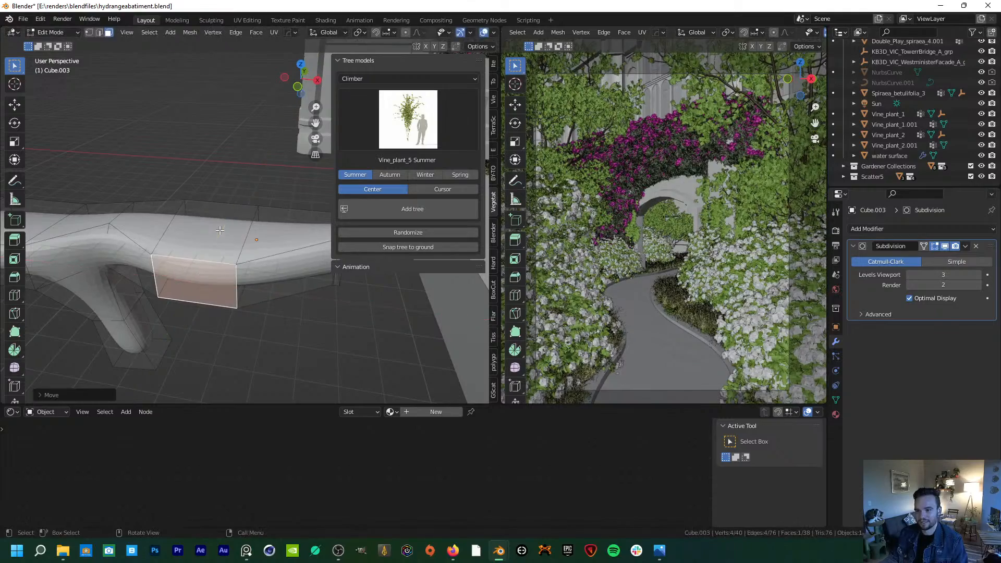
# - Raise the two adjacent top faces above the branch junction about 0.47 m along Z
pyautogui.click(220, 214)
pyautogui.moveTo(220, 213); pyautogui.dragTo(217, 250, button='middle')
pyautogui.click(172, 266)
pyautogui.keyDown('shift'); pyautogui.click(218, 250); pyautogui.keyUp('shift')
pyautogui.press('g')
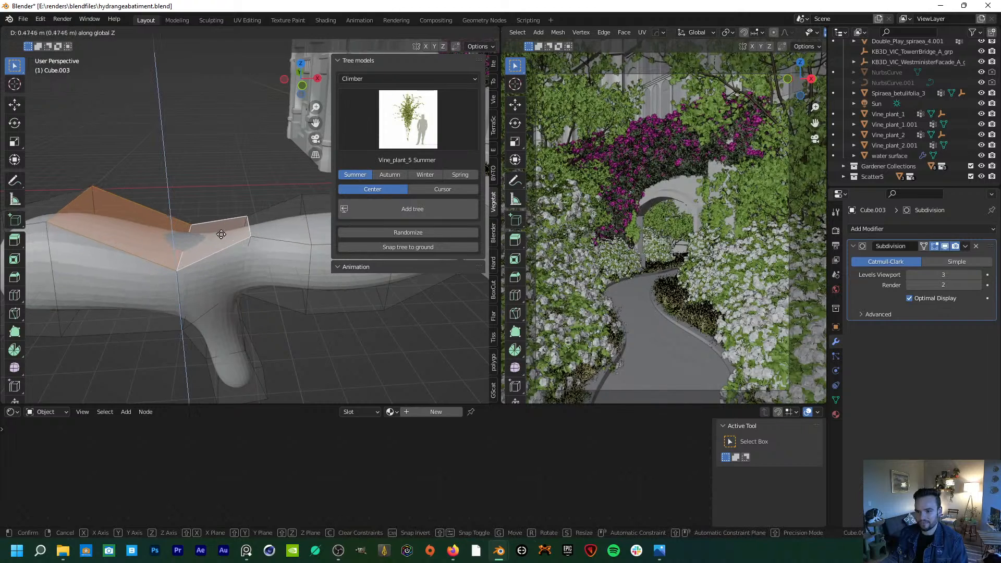
pyautogui.click(221, 234)
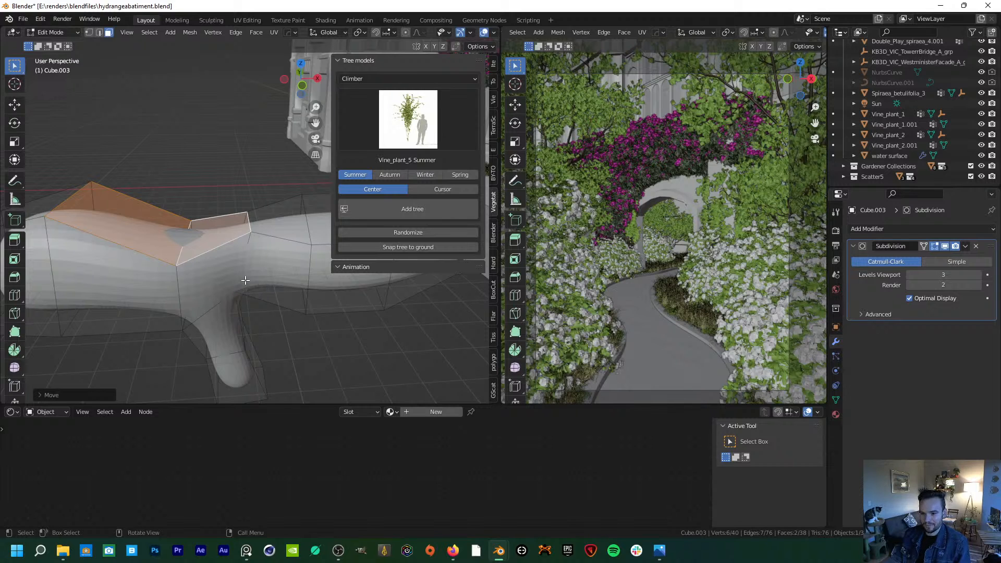
# - Leave mesh editing and shade the branching mesh smooth
pyautogui.press('Tab')
pyautogui.moveTo(231, 280); pyautogui.dragTo(220, 280, button='middle')
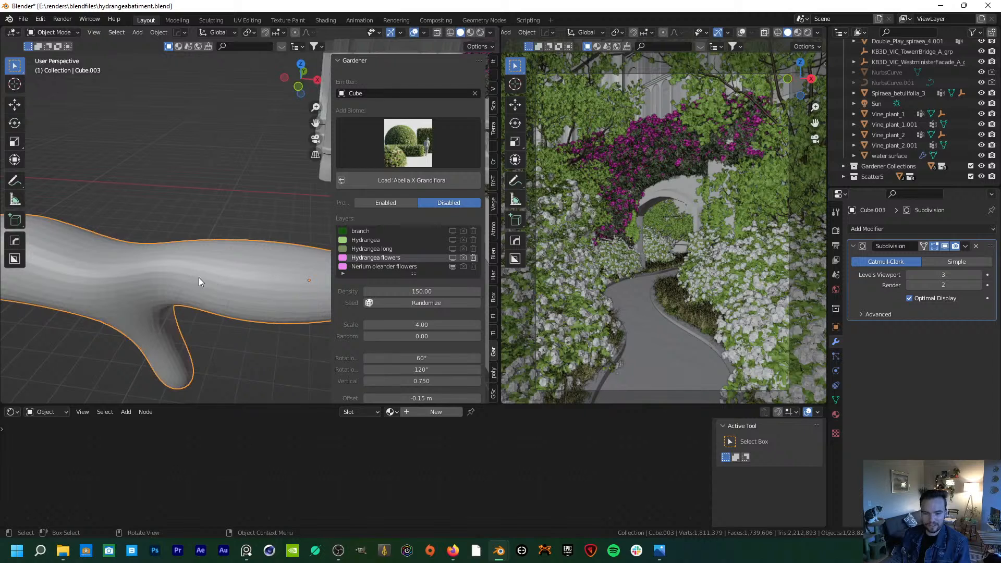
pyautogui.rightClick(199, 278)
pyautogui.click(208, 277)
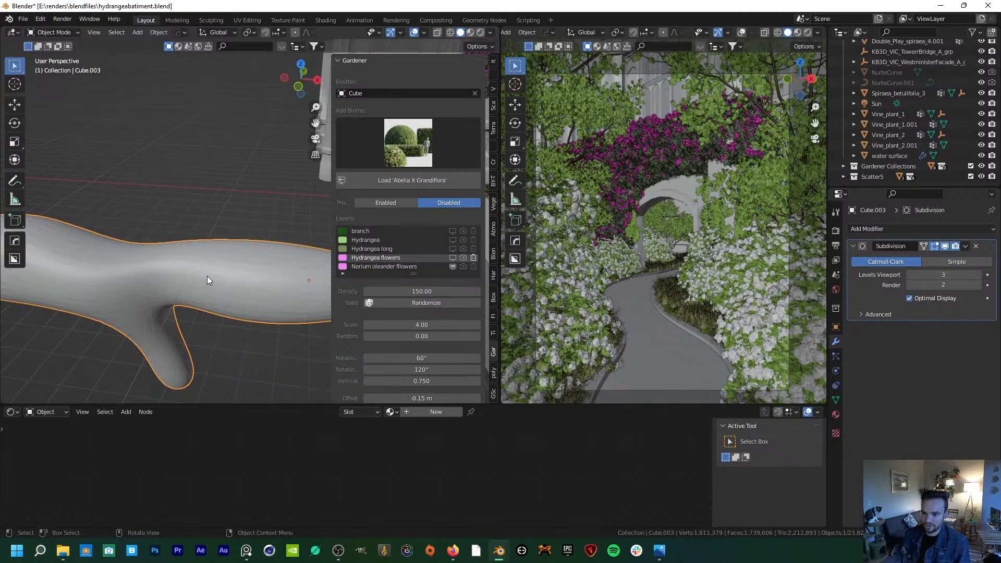
pyautogui.moveTo(207, 276); pyautogui.dragTo(194, 285, button='middle')
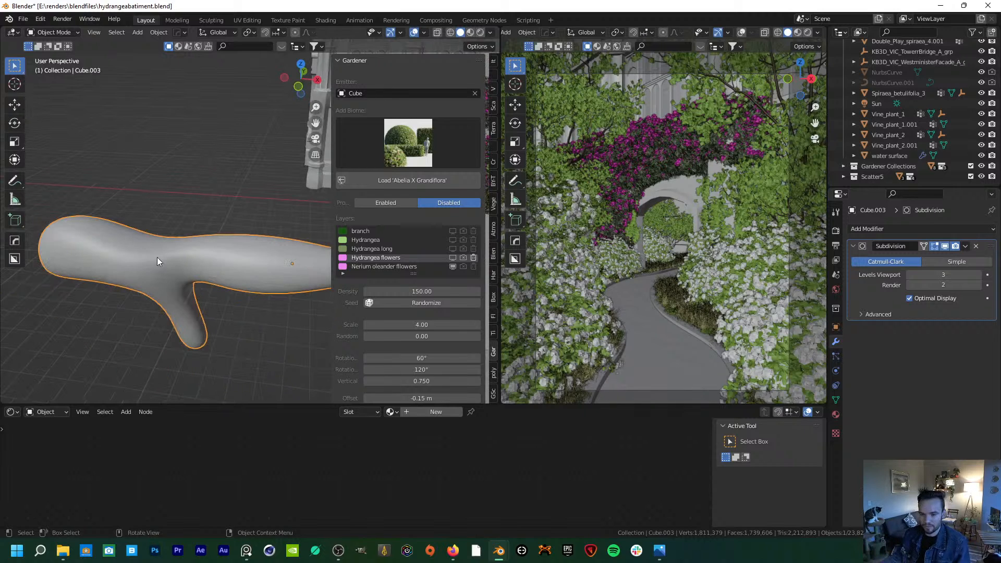
pyautogui.moveTo(158, 258); pyautogui.dragTo(158, 264, button='middle')
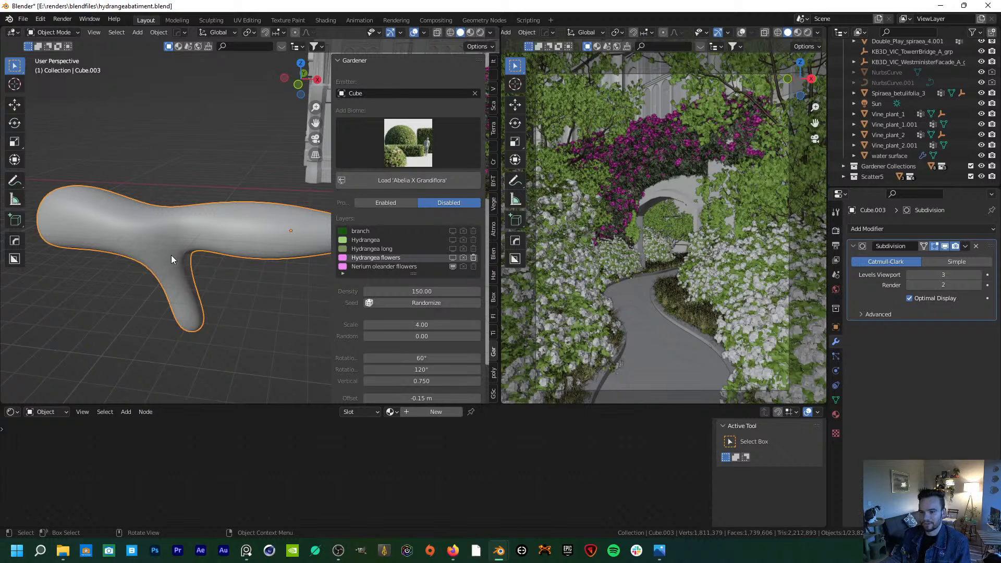
pyautogui.moveTo(173, 252); pyautogui.dragTo(186, 242, button='middle')
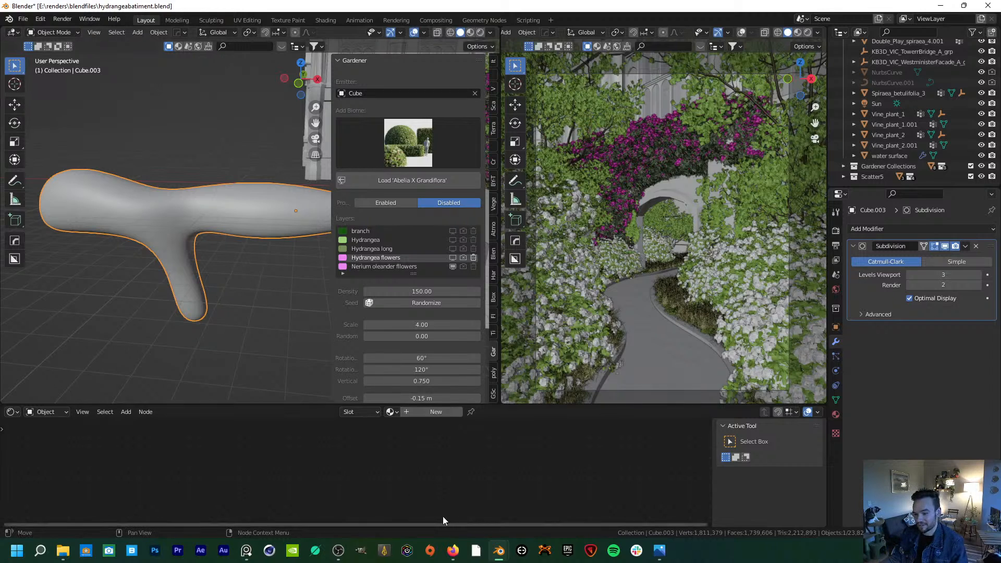
# - Switch to Firefox and browse the free flower models on TurboSquid
pyautogui.click(452, 550)
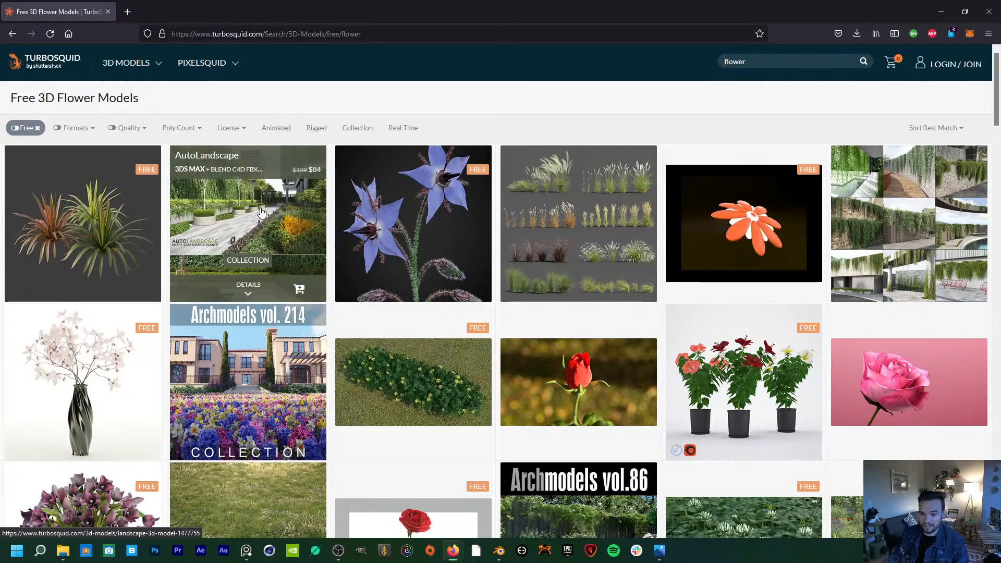
pyautogui.scroll(-2, 285, 365)
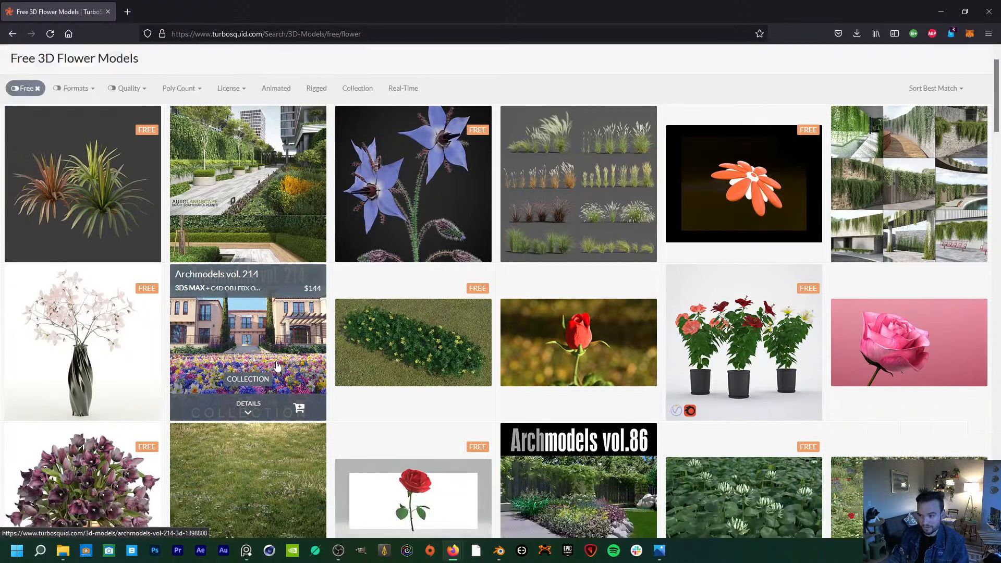
pyautogui.scroll(-2, 573, 261)
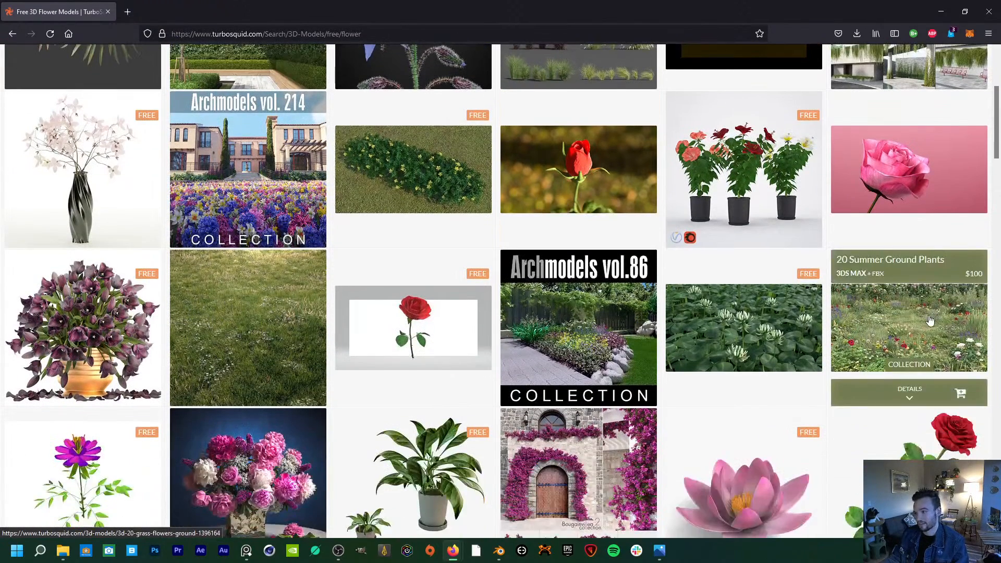
pyautogui.scroll(-2, 763, 355)
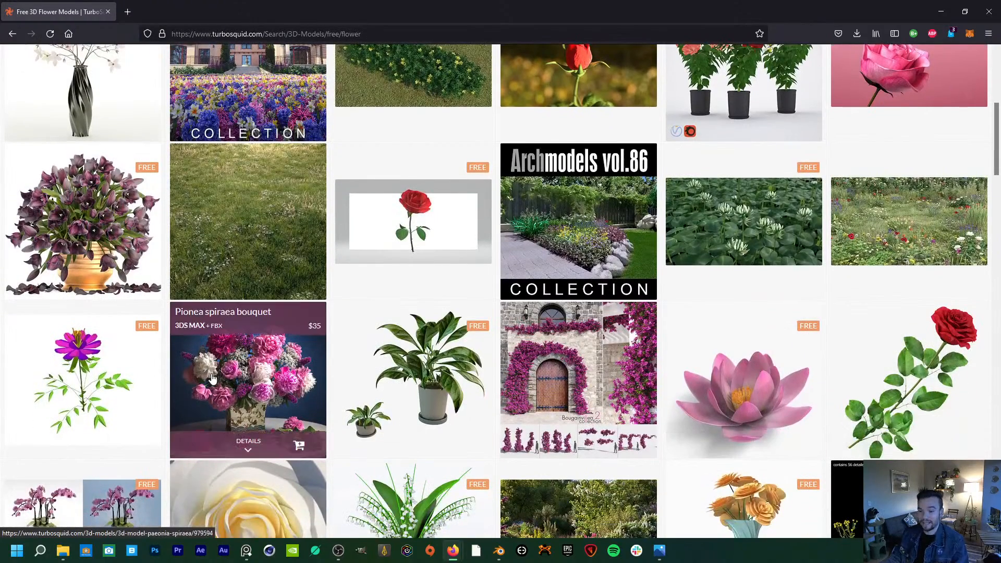
pyautogui.scroll(-2, 273, 287)
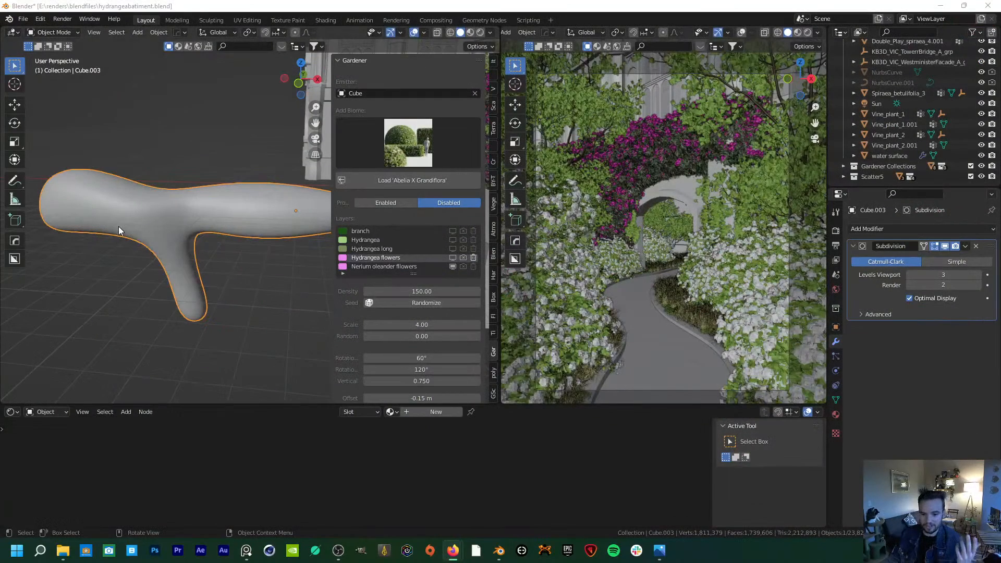
pyautogui.moveTo(211, 217); pyautogui.dragTo(198, 230, button='middle')
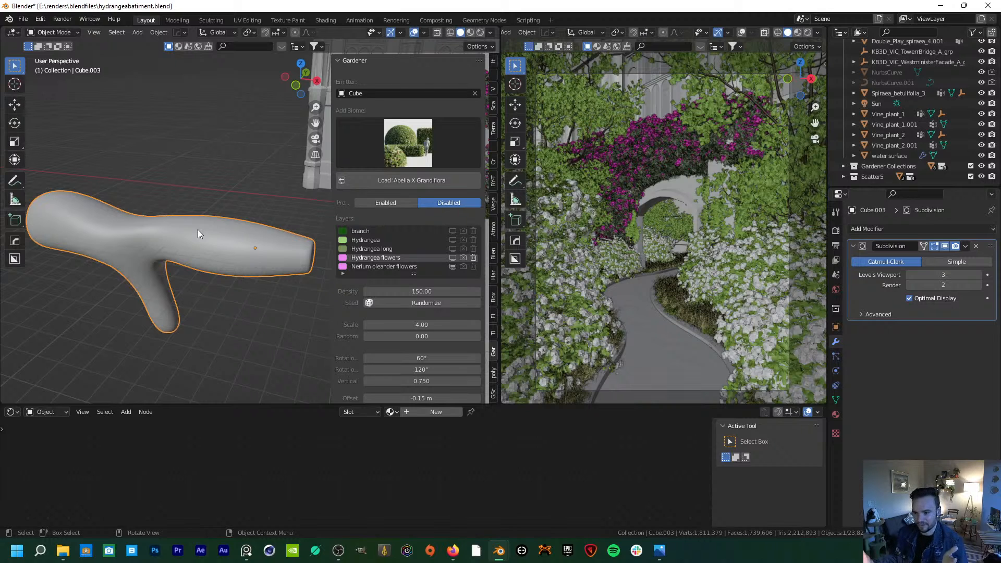
pyautogui.scroll(-4, 347, 336)
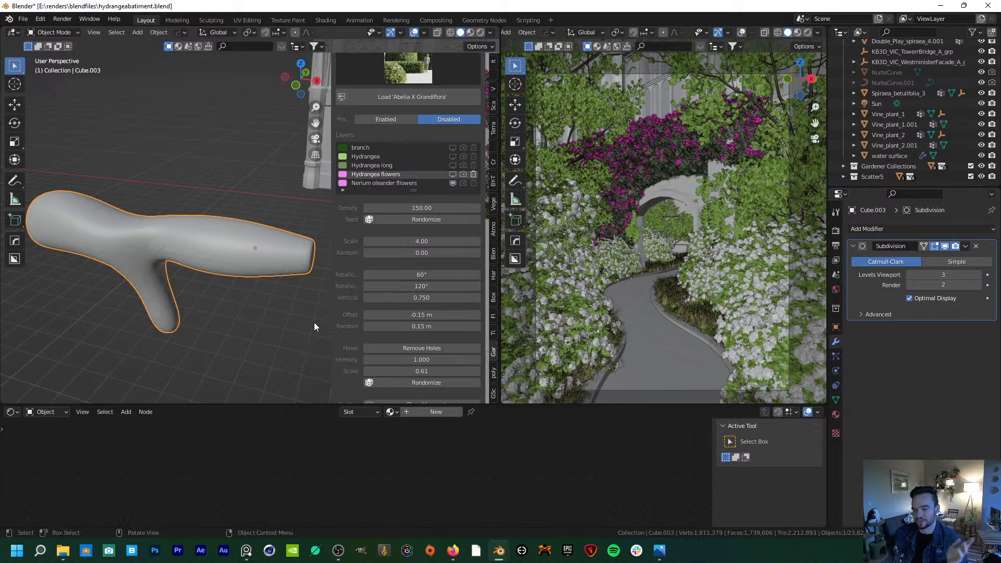
pyautogui.moveTo(276, 316); pyautogui.dragTo(233, 267, button='middle')
pyautogui.scroll(3, 229, 271)
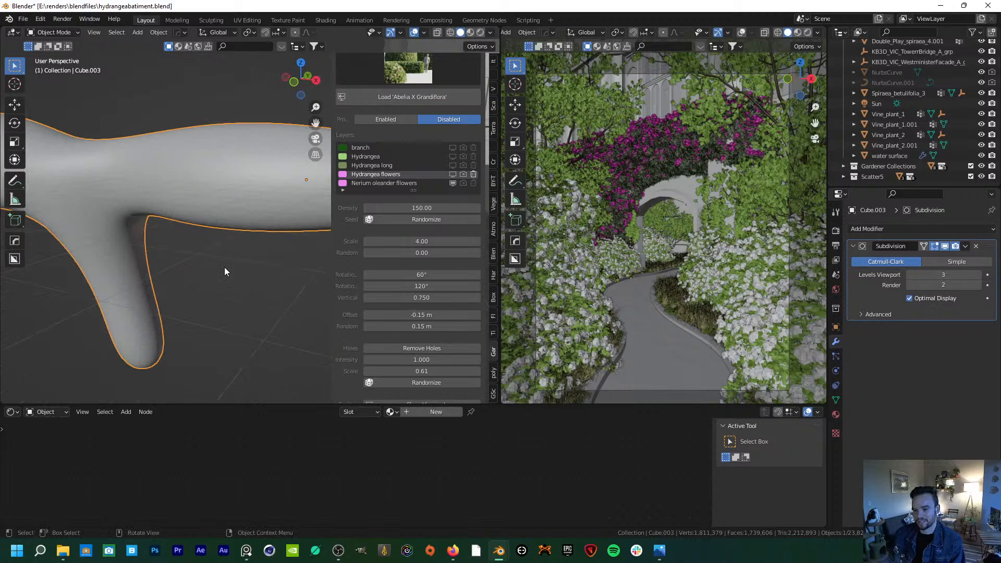
pyautogui.scroll(-3, 292, 231)
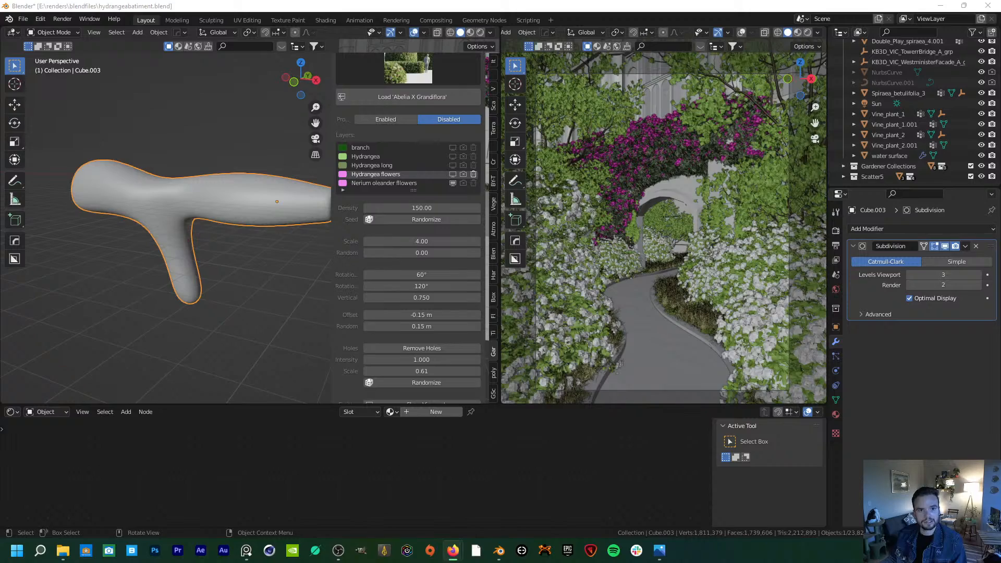
# - Switch to the botaniq library page on Blender Market and review its product versions and its animation and scattering features
pyautogui.moveTo(0, 114); pyautogui.dragTo(443, 0)
pyautogui.scroll(-4, 800, 226)
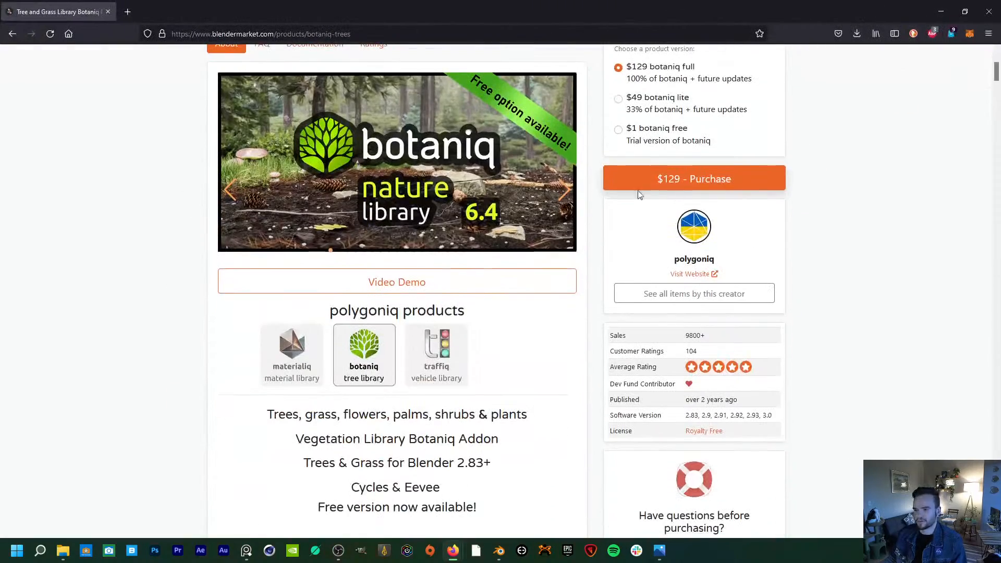
pyautogui.scroll(2, 695, 179)
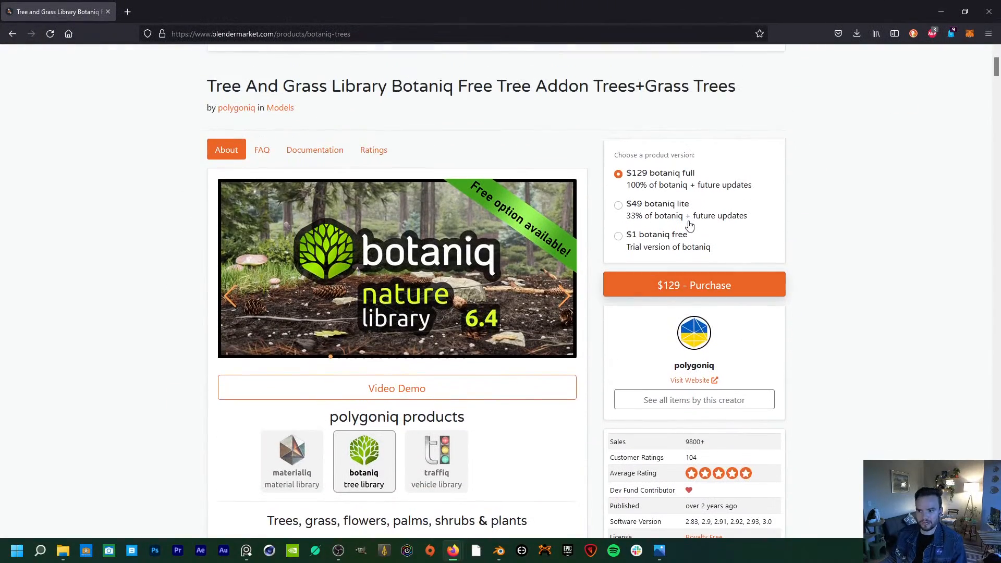
pyautogui.scroll(2, 685, 252)
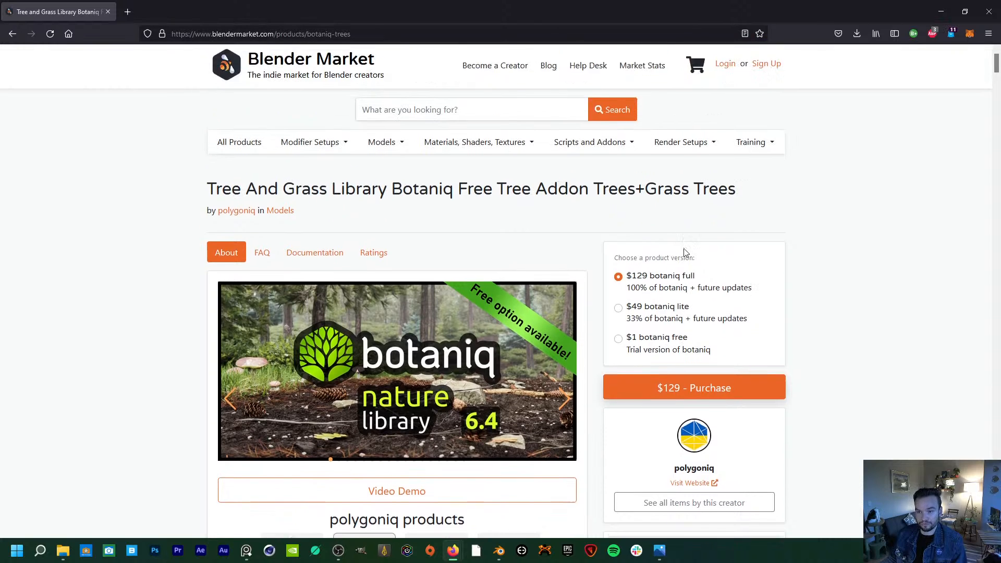
pyautogui.scroll(-3, 713, 243)
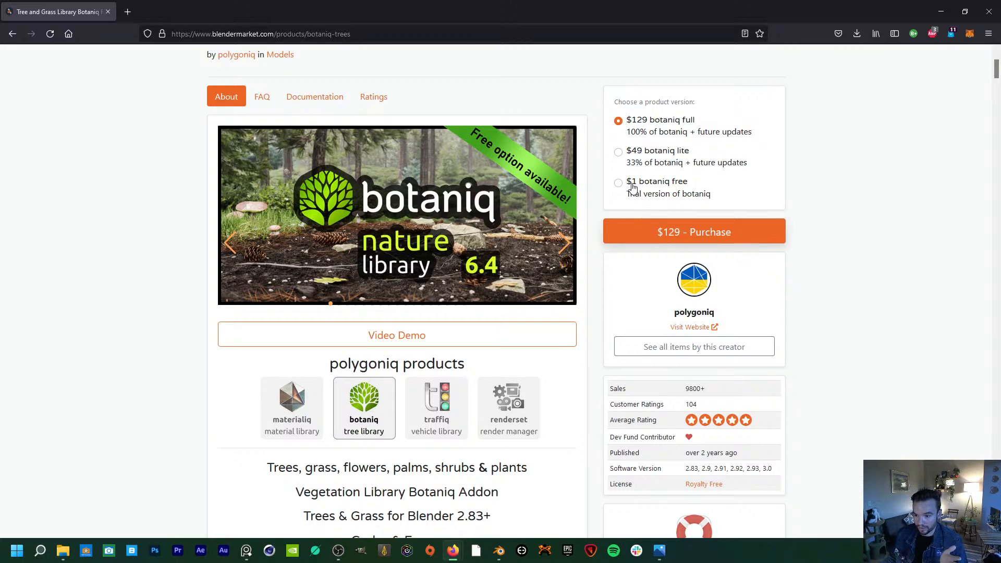
pyautogui.scroll(-15, 631, 193)
pyautogui.scroll(-15, 655, 239)
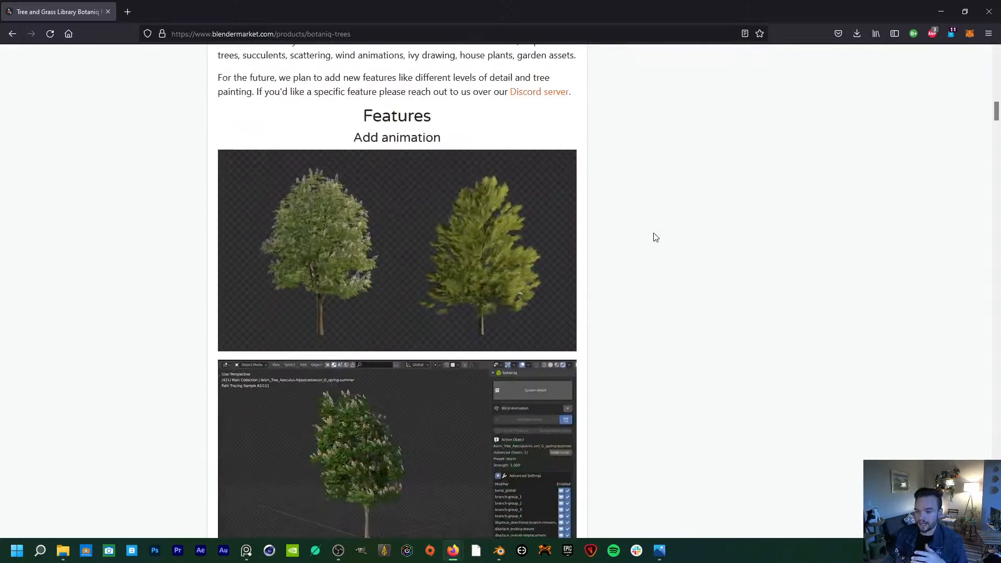
pyautogui.scroll(-12, 659, 244)
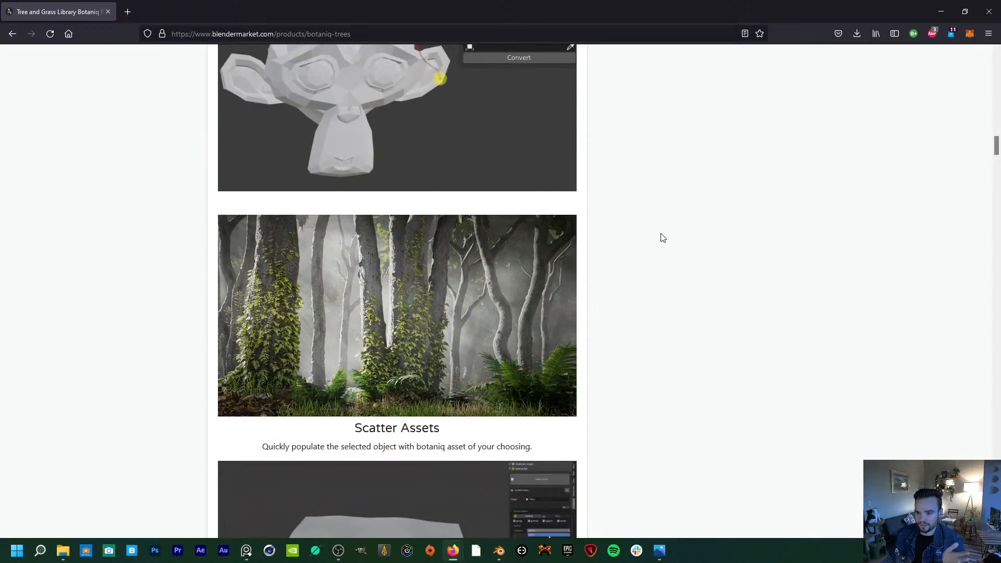
pyautogui.scroll(-6, 661, 240)
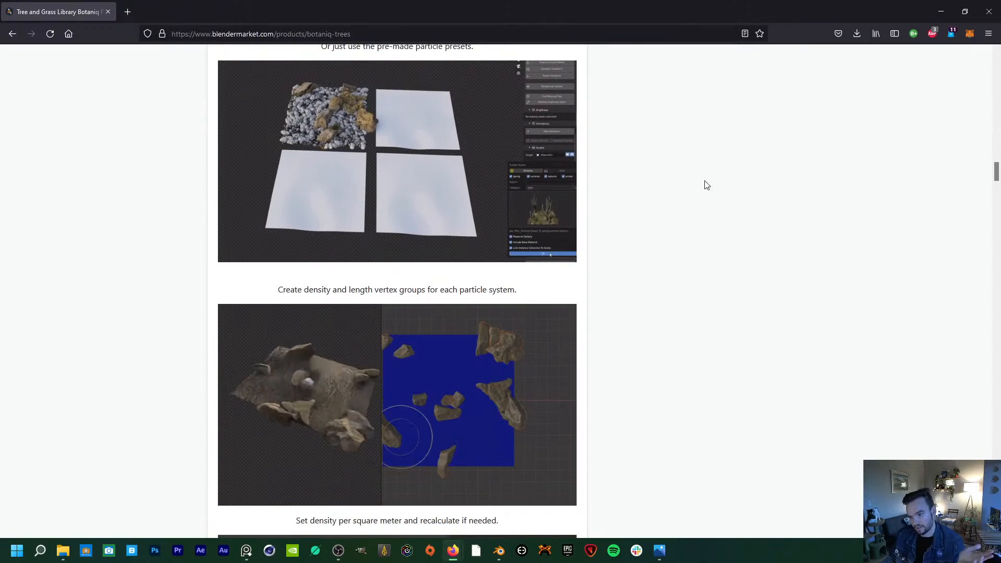
pyautogui.scroll(-5, 997, 185)
pyautogui.moveTo(997, 185); pyautogui.dragTo(996, 60)
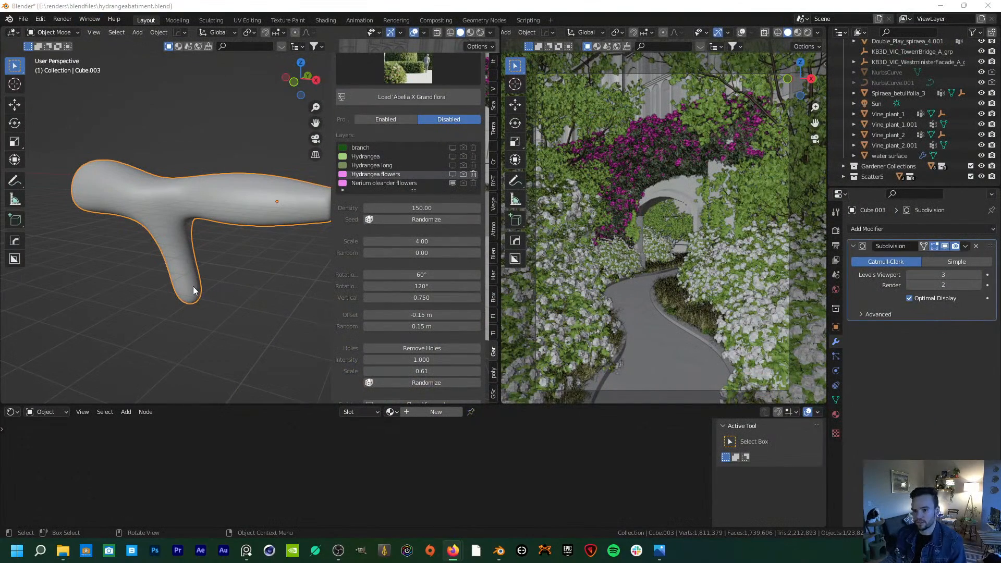
pyautogui.moveTo(195, 290)
pyautogui.mouseDown(button='middle')
pyautogui.moveTo(186, 276)
pyautogui.moveTo(209, 277)
pyautogui.mouseUp(button='middle')
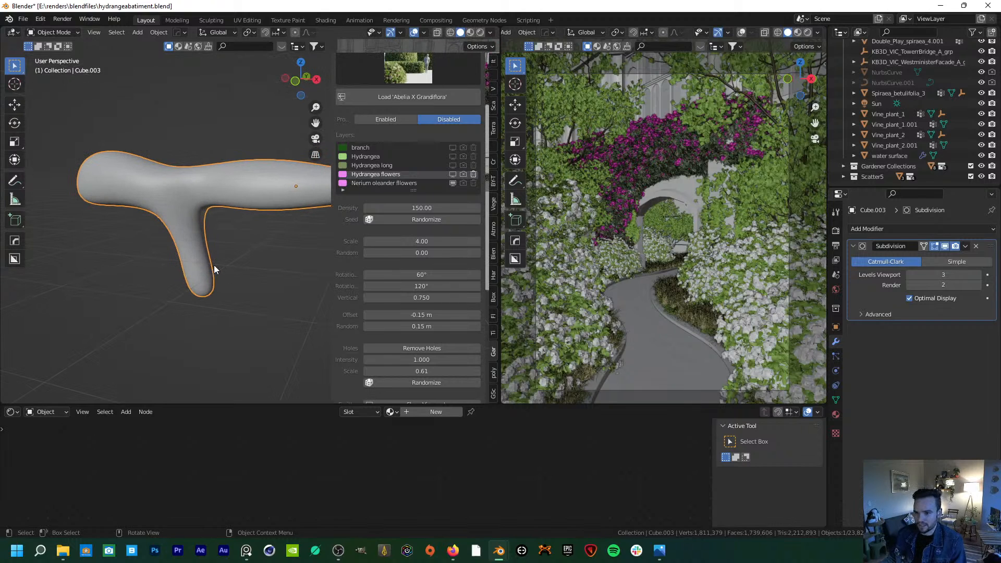
pyautogui.scroll(1, 216, 264)
pyautogui.moveTo(216, 264)
pyautogui.mouseDown(button='middle')
pyautogui.moveTo(224, 247)
pyautogui.moveTo(214, 247)
pyautogui.mouseUp(button='middle')
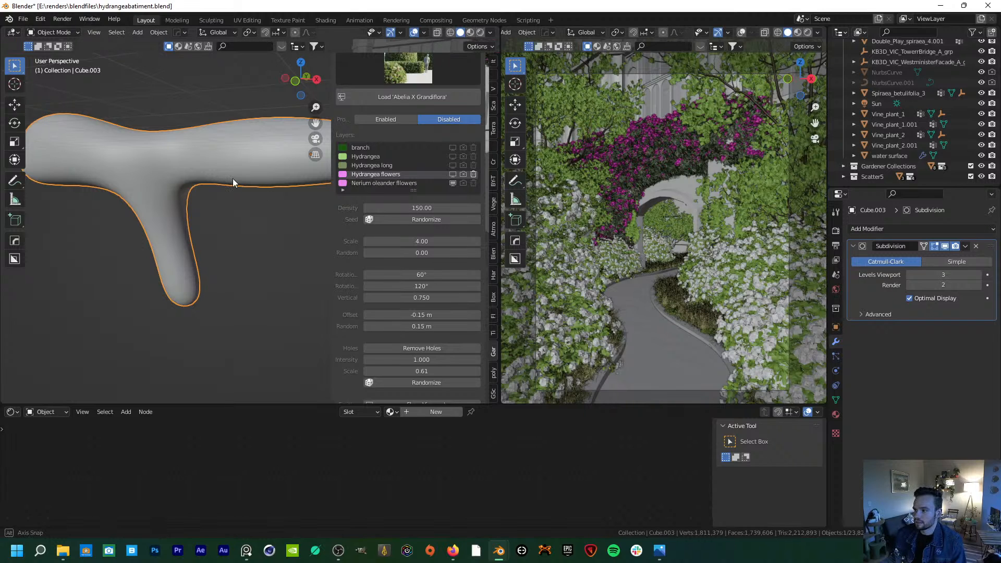
# - Return to the building's arch and show the Gardener emitter mesh in the viewport
pyautogui.moveTo(233, 178); pyautogui.dragTo(65, 218, button='middle')
pyautogui.scroll(-3, 229, 196)
pyautogui.scroll(-3, 65, 218)
pyautogui.keyDown('shift'); pyautogui.moveTo(277, 205); pyautogui.dragTo(181, 217, button='middle'); pyautogui.keyUp('shift')
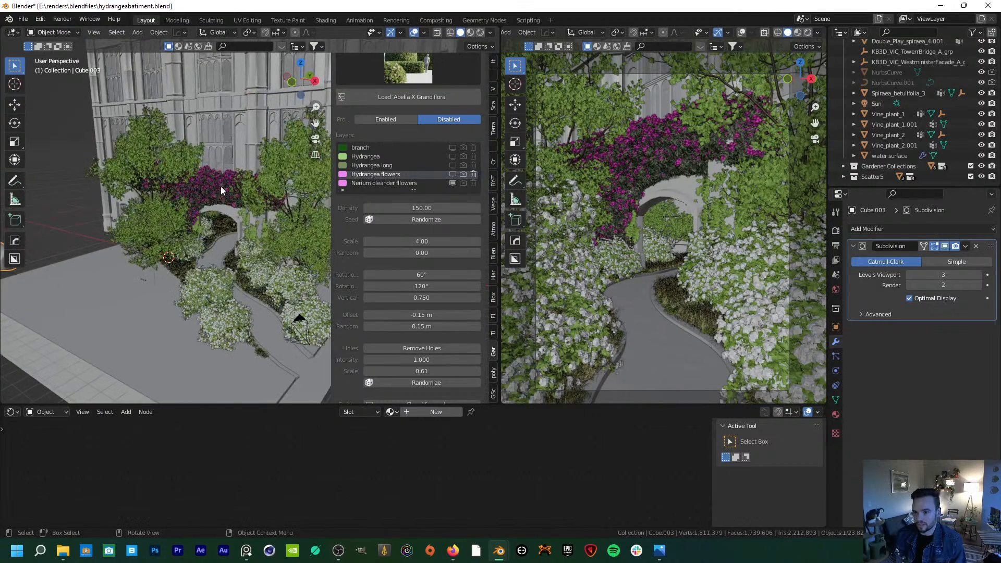
pyautogui.scroll(-6, 349, 292)
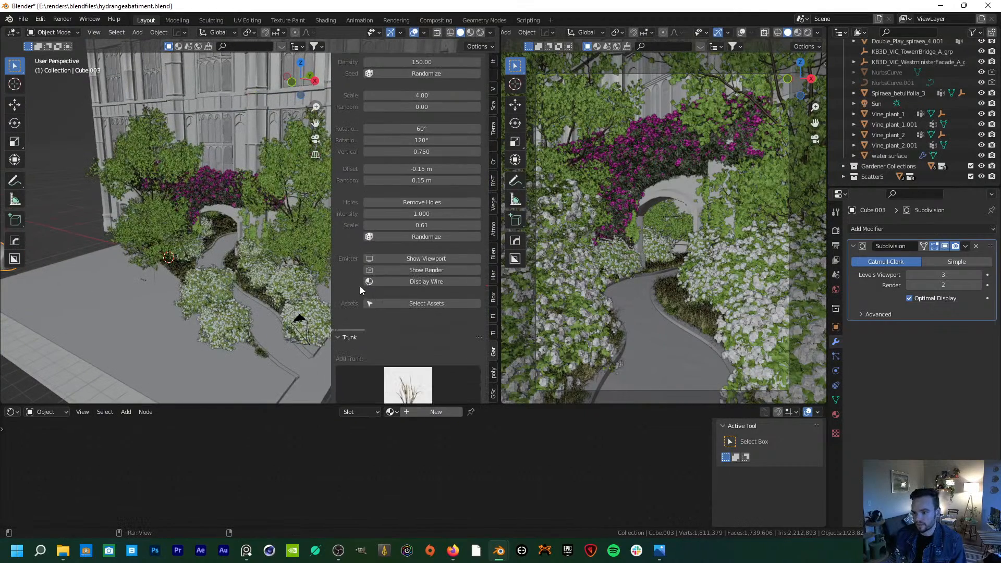
pyautogui.click(414, 259)
pyautogui.scroll(5, 413, 260)
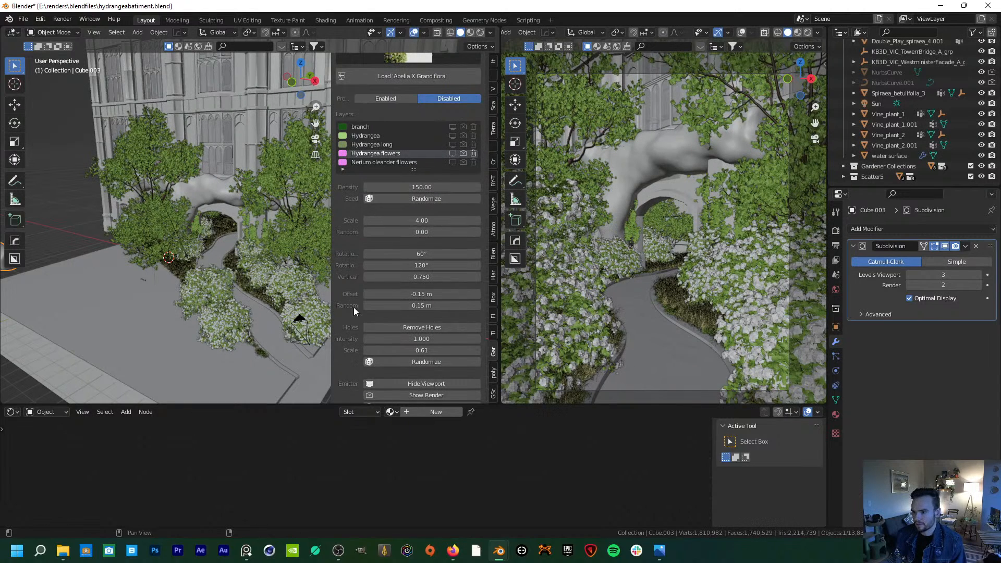
# - Set the viewport display of the emitter mesh over the arch to Wire
pyautogui.click(220, 196)
pyautogui.click(836, 327)
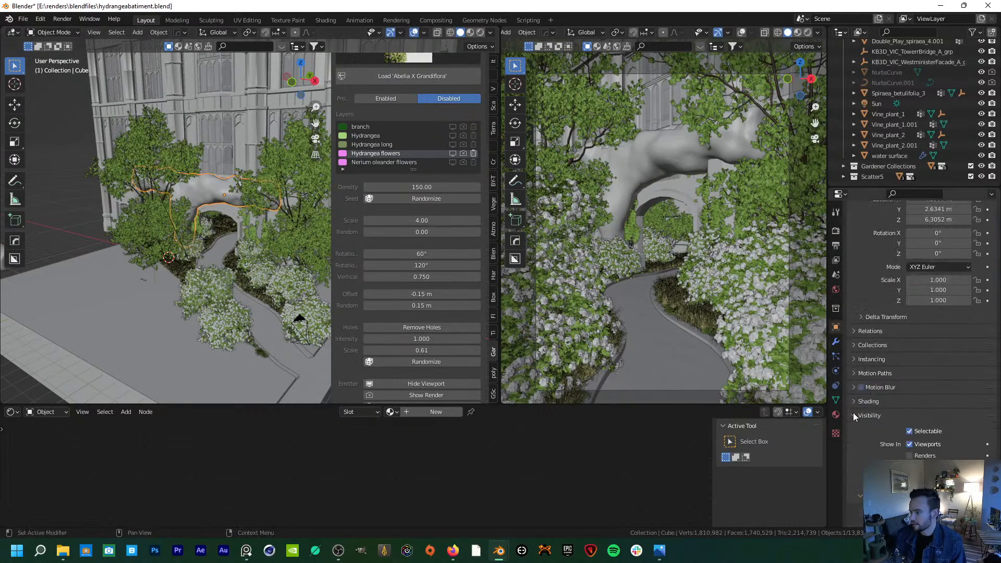
pyautogui.scroll(-3, 855, 417)
pyautogui.scroll(-4, 857, 434)
pyautogui.click(932, 476)
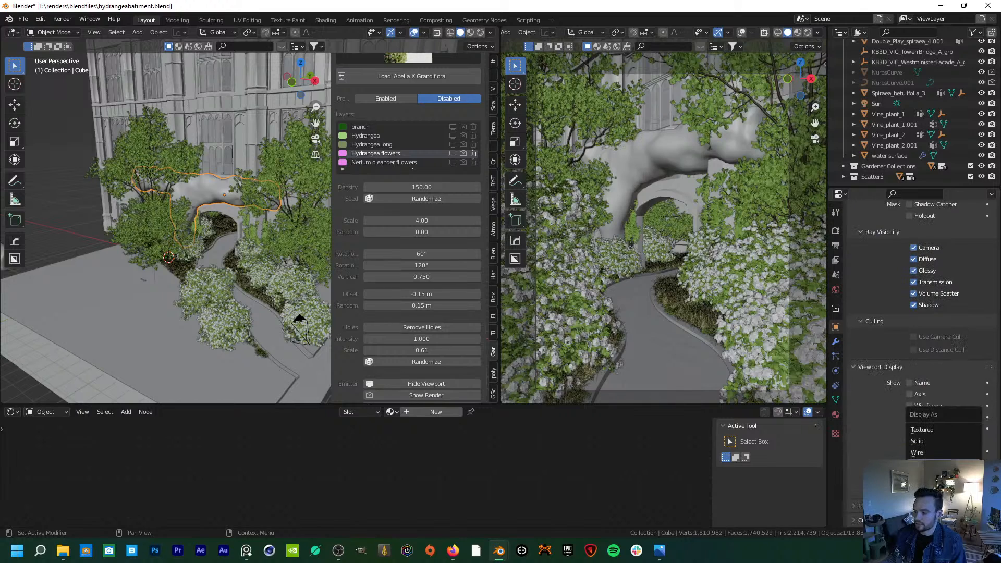
pyautogui.click(931, 453)
# - Make the arch emitter mesh unselectable and hide it in the viewports
pyautogui.moveTo(53, 320); pyautogui.dragTo(180, 297, button='middle')
pyautogui.scroll(-3, 74, 314)
pyautogui.scroll(5, 179, 297)
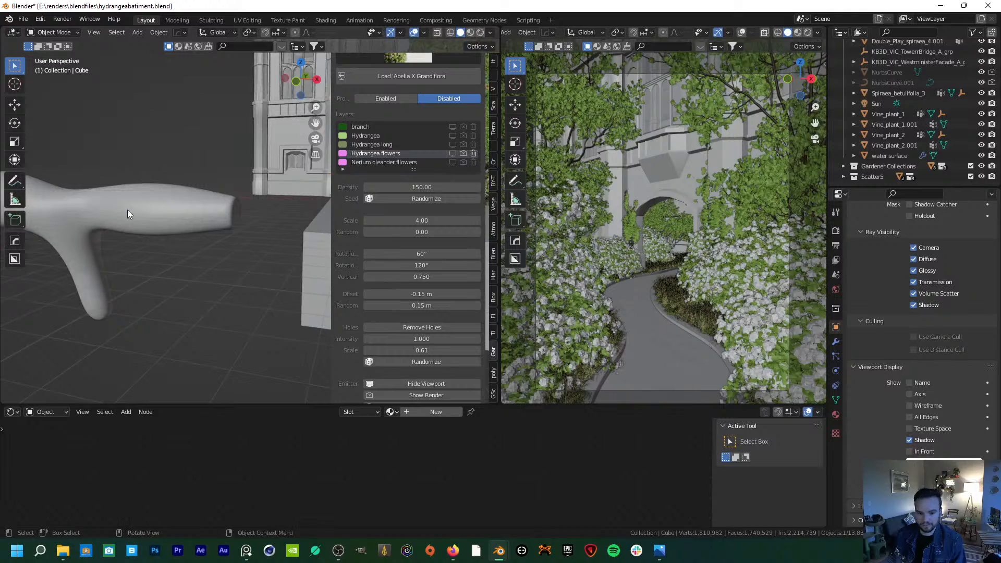
pyautogui.moveTo(186, 212); pyautogui.dragTo(149, 249, button='middle')
pyautogui.press('KP_Decimal')
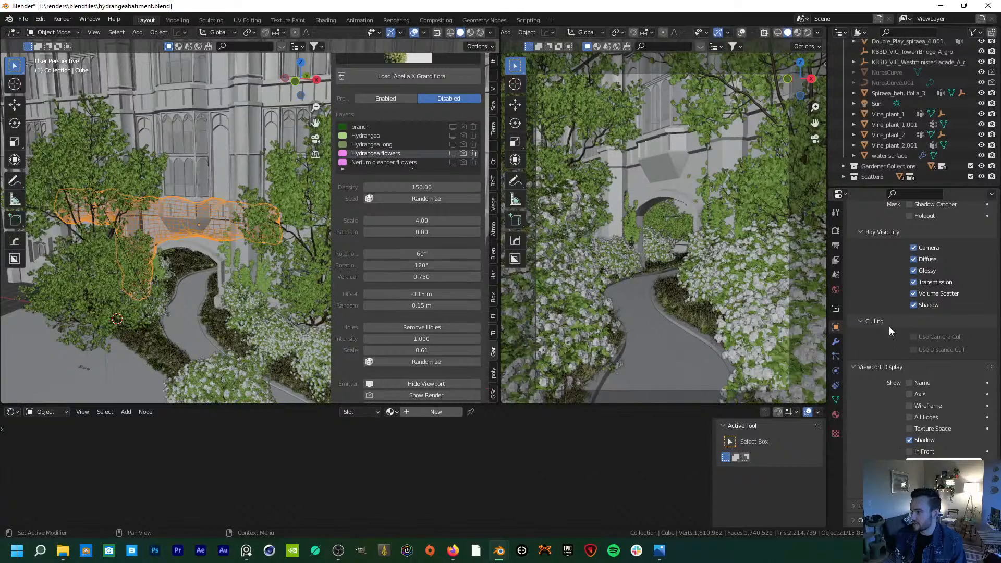
pyautogui.scroll(5, 911, 284)
pyautogui.moveTo(911, 284); pyautogui.dragTo(909, 271)
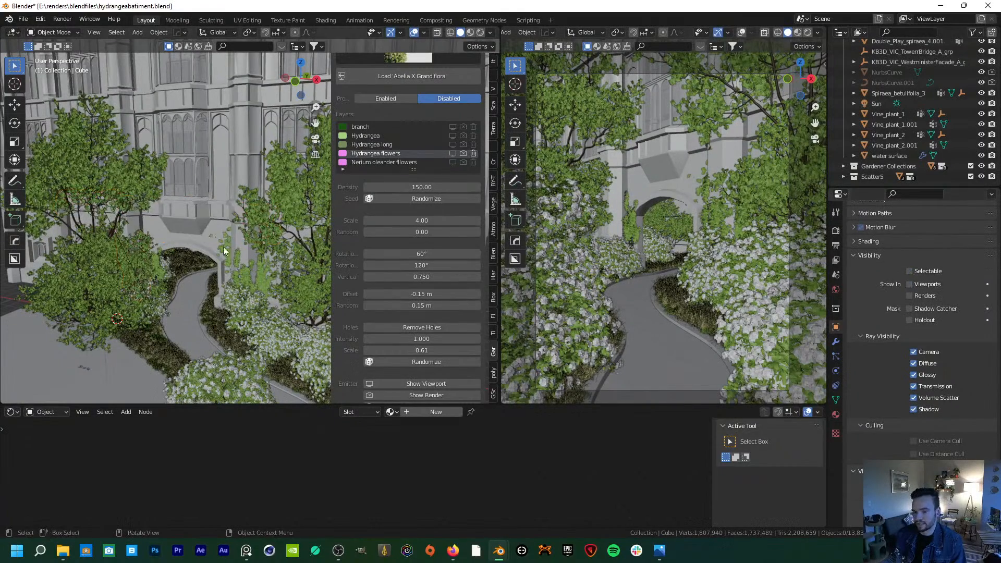
# - Edit the facade mesh and select the edges along the bottom of the bay window and down the adjoining wall above the arch
pyautogui.scroll(5, 177, 245)
pyautogui.click(154, 244)
pyautogui.press('Tab')
pyautogui.scroll(2, 206, 206)
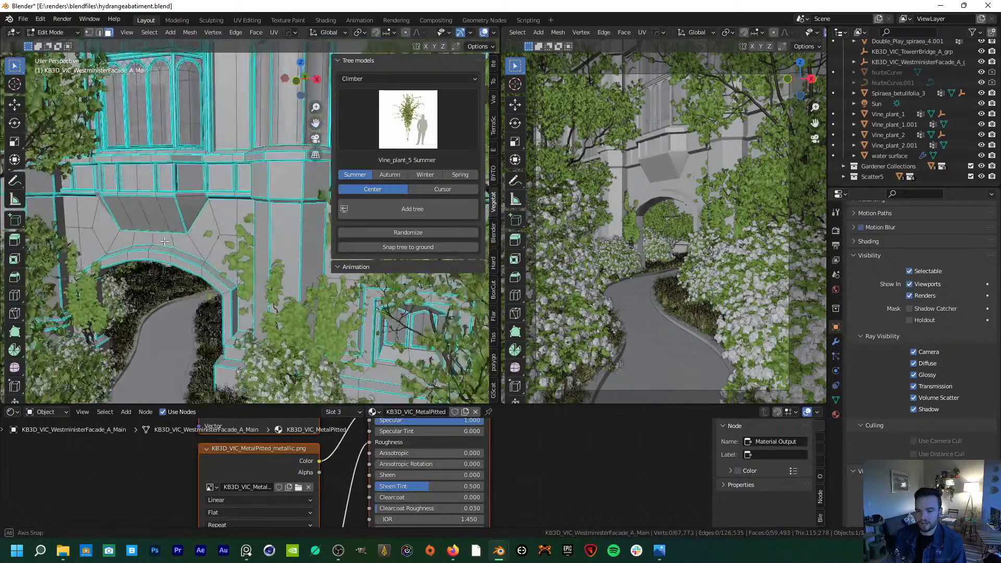
pyautogui.scroll(3, 206, 206)
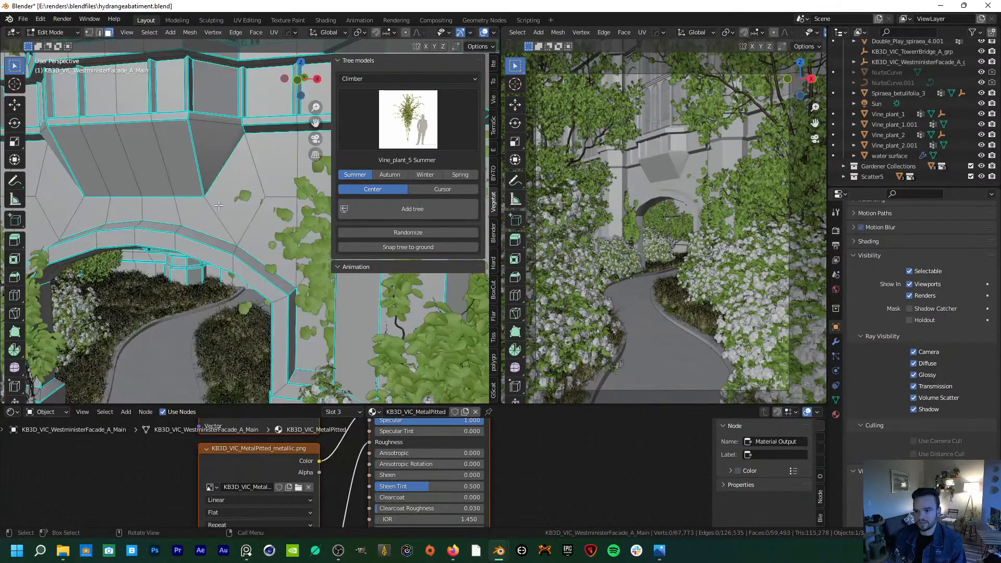
pyautogui.press('2')
pyautogui.keyDown('alt'); pyautogui.click(177, 121); pyautogui.keyUp('alt')
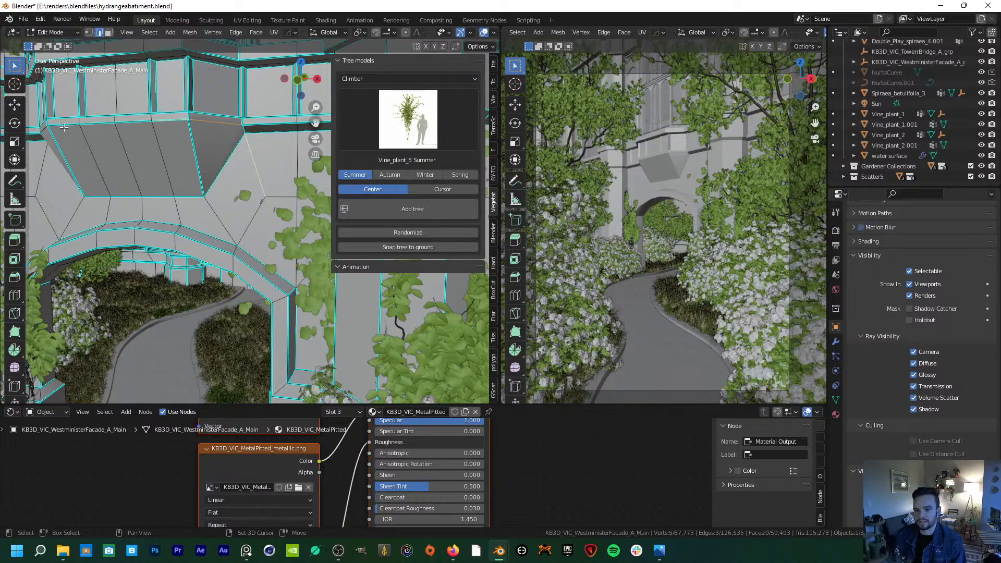
pyautogui.keyDown('shift'); pyautogui.click(81, 128); pyautogui.keyUp('shift')
pyautogui.keyDown('shift'); pyautogui.moveTo(81, 131); pyautogui.dragTo(149, 177, button='middle'); pyautogui.keyUp('shift')
pyautogui.keyDown('shift'); pyautogui.click(162, 178); pyautogui.keyUp('shift')
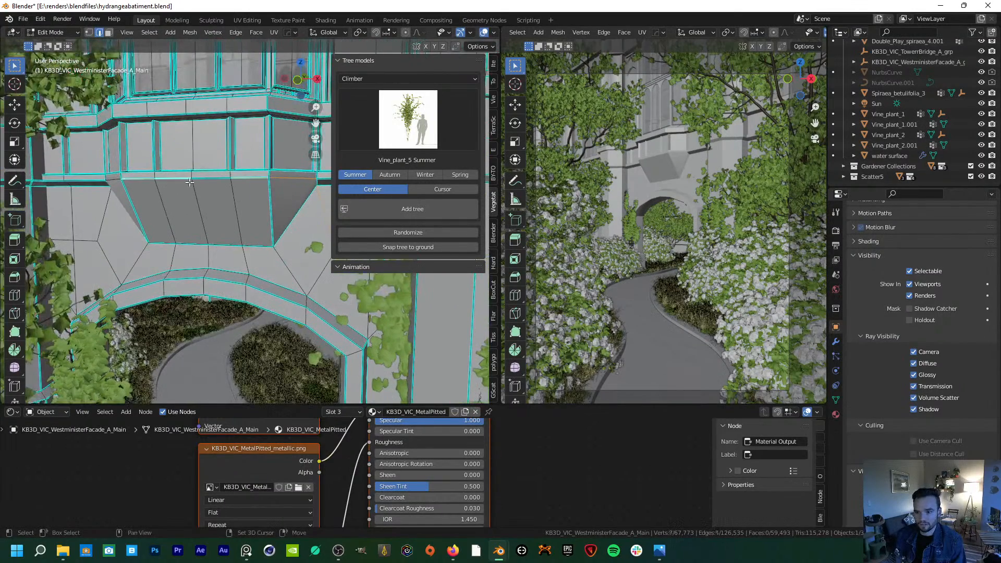
pyautogui.keyDown('shift'); pyautogui.click(199, 176); pyautogui.keyUp('shift')
pyautogui.keyDown('shift'); pyautogui.click(209, 177); pyautogui.keyUp('shift')
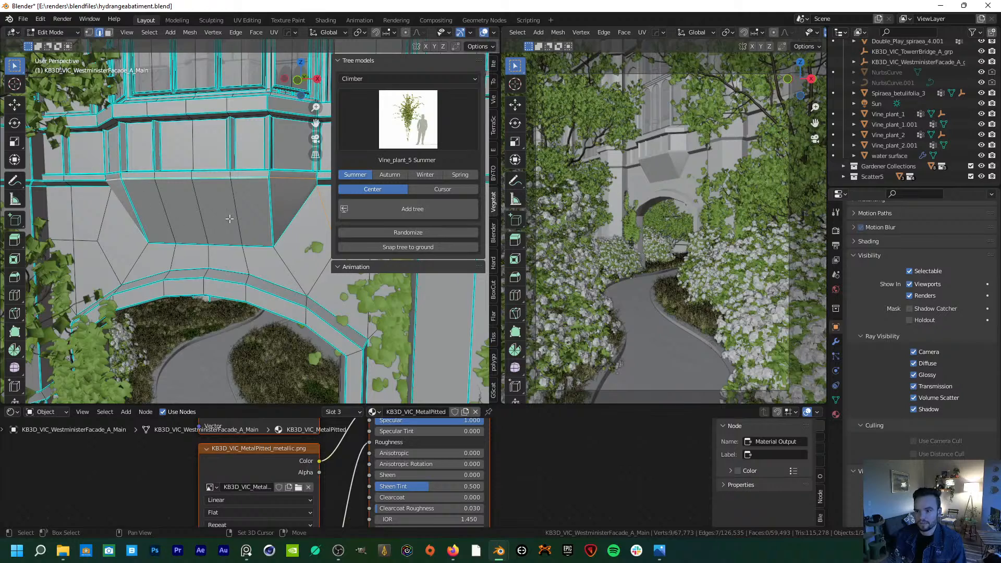
# - Duplicate the selected facade edges in place, separate them into their own object and select that object
pyautogui.keyDown('shift'); pyautogui.moveTo(315, 238); pyautogui.dragTo(200, 212, button='middle'); pyautogui.keyUp('shift')
pyautogui.hotkey('shift', 'd')
pyautogui.rightClick(205, 208)
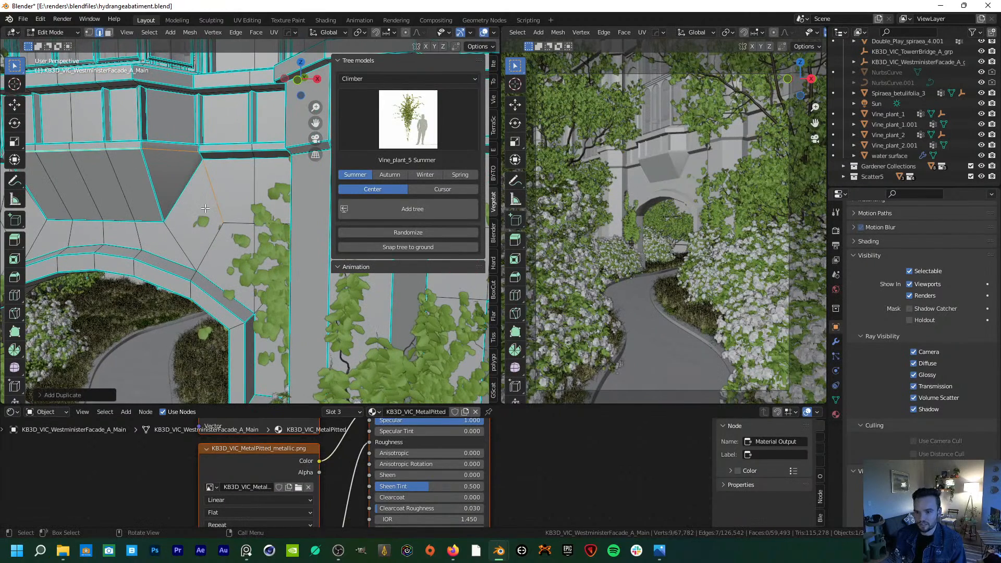
pyautogui.press('p')
pyautogui.click(204, 208)
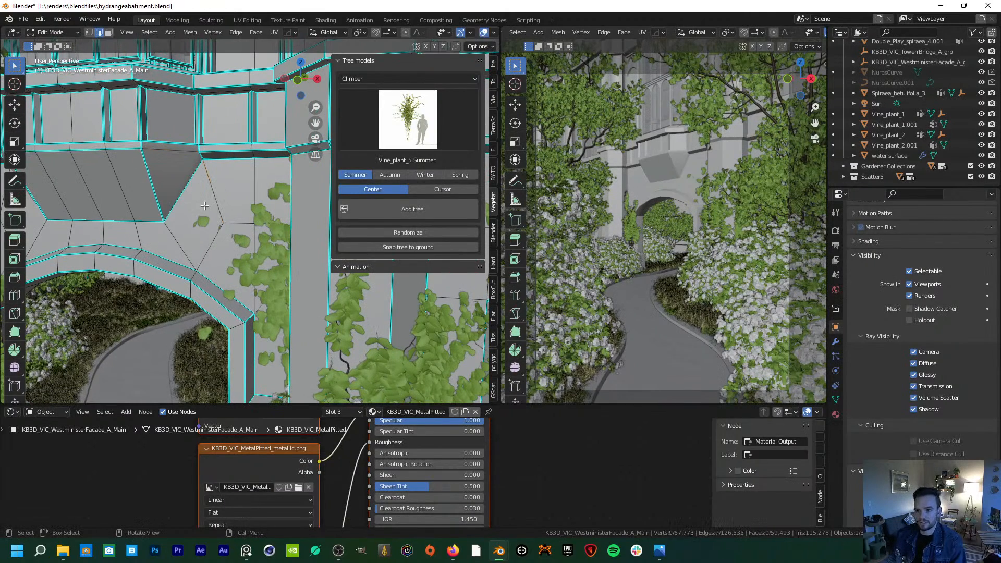
pyautogui.press('Tab')
pyautogui.click(212, 193)
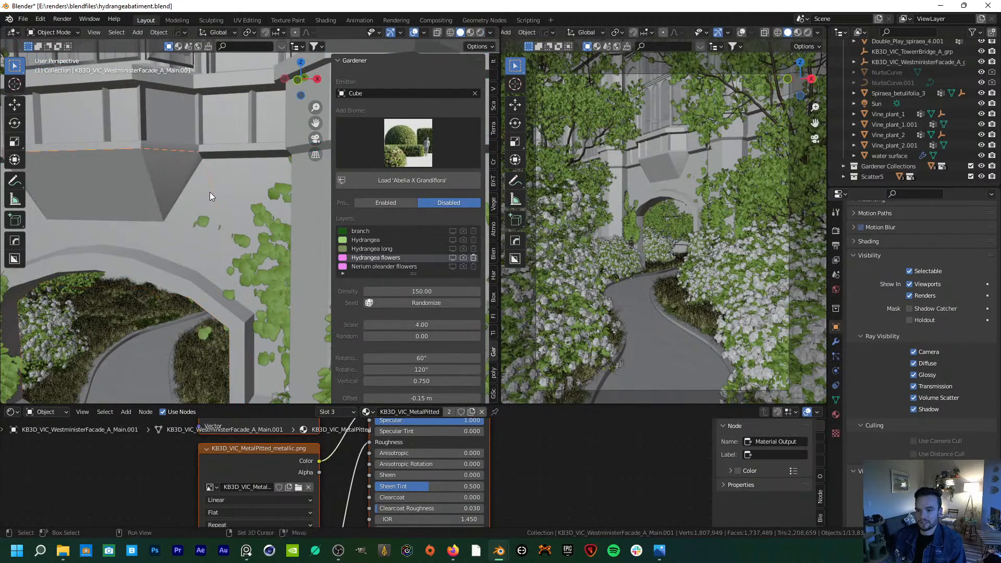
# - Convert the separated edge object to a curve and set its preview resolution to 30
pyautogui.keyDown('shift'); pyautogui.moveTo(209, 193); pyautogui.dragTo(226, 198, button='middle'); pyautogui.keyUp('shift')
pyautogui.click(159, 33)
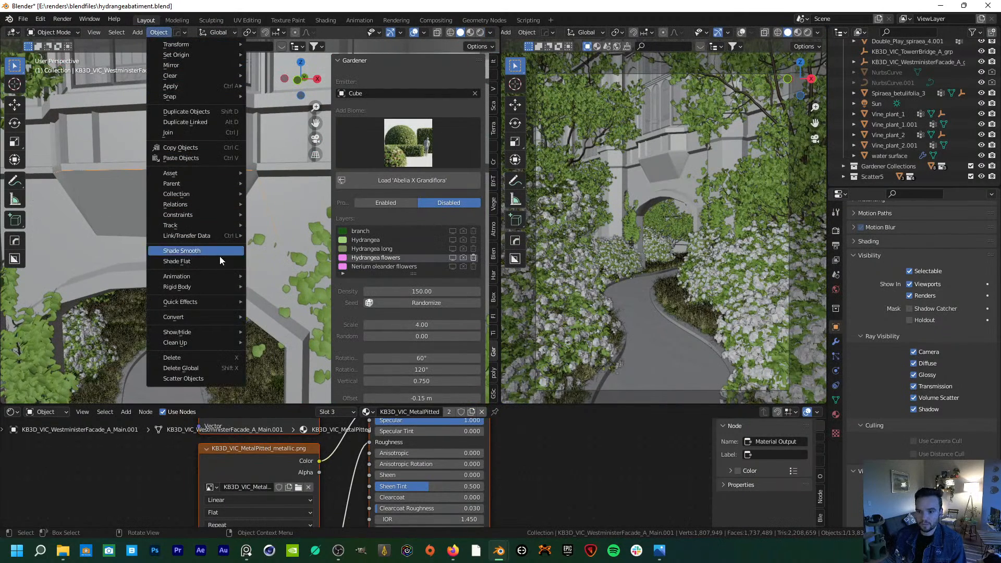
pyautogui.moveTo(217, 313)
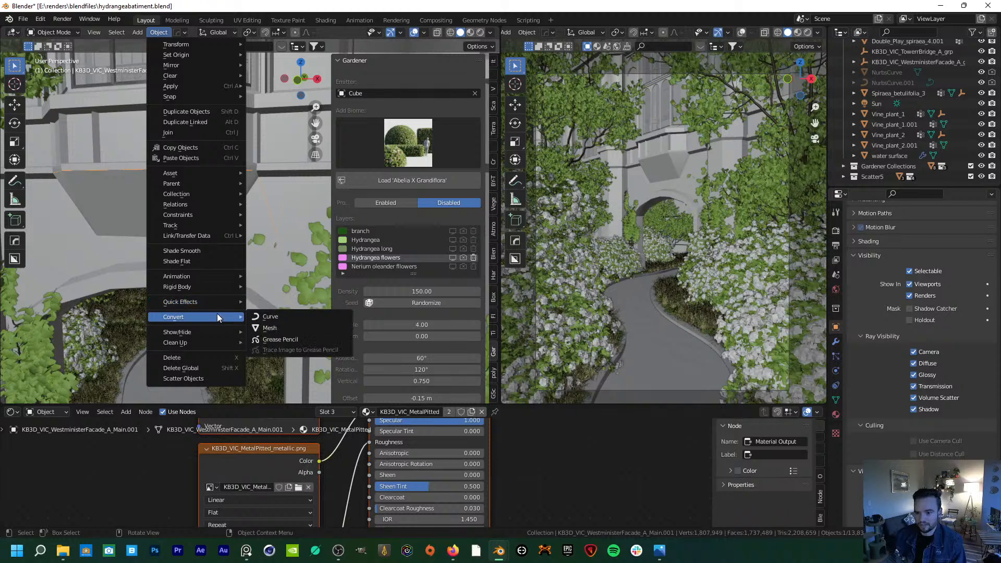
pyautogui.click(295, 320)
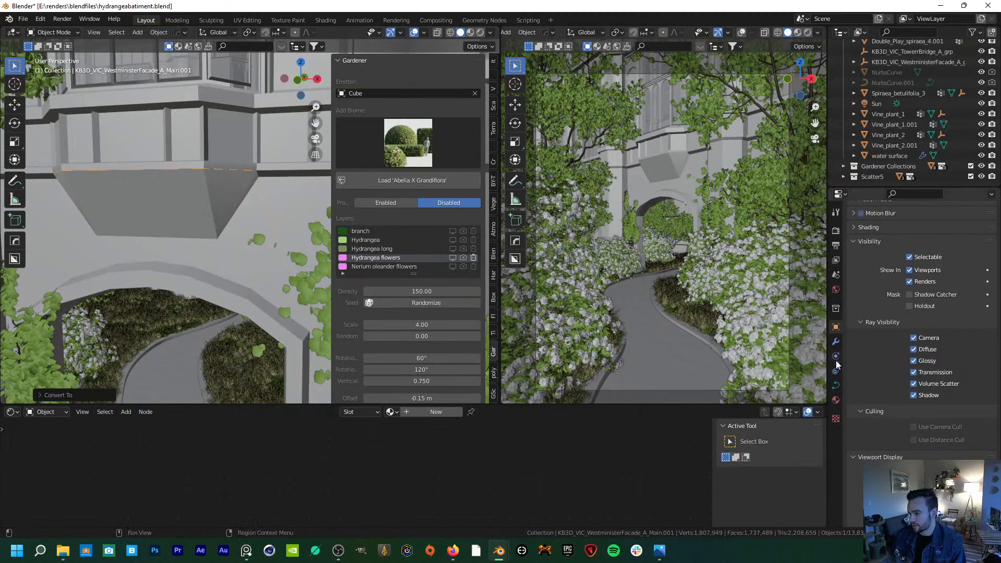
pyautogui.click(835, 384)
pyautogui.click(926, 259)
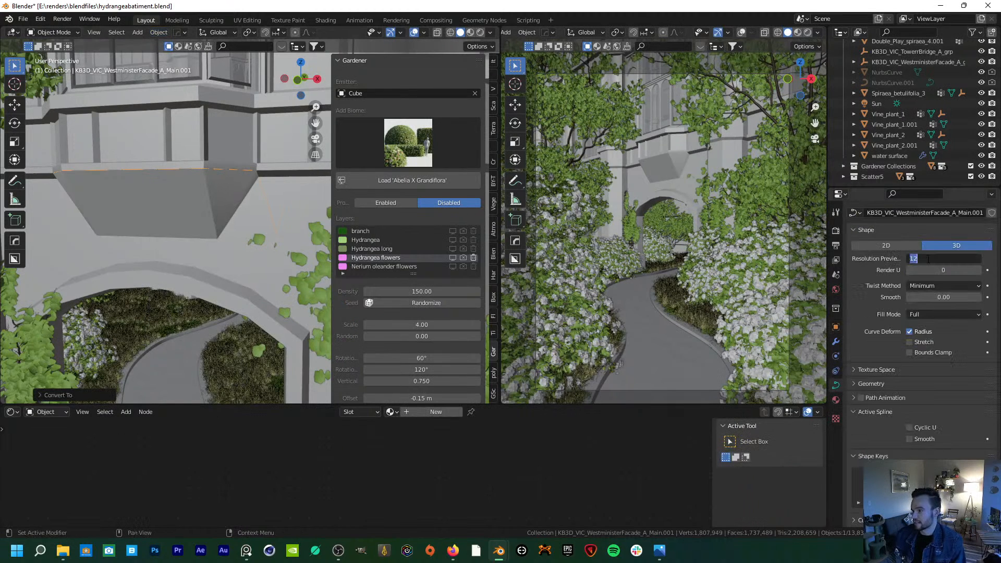
pyautogui.write('30')
pyautogui.press('Return')
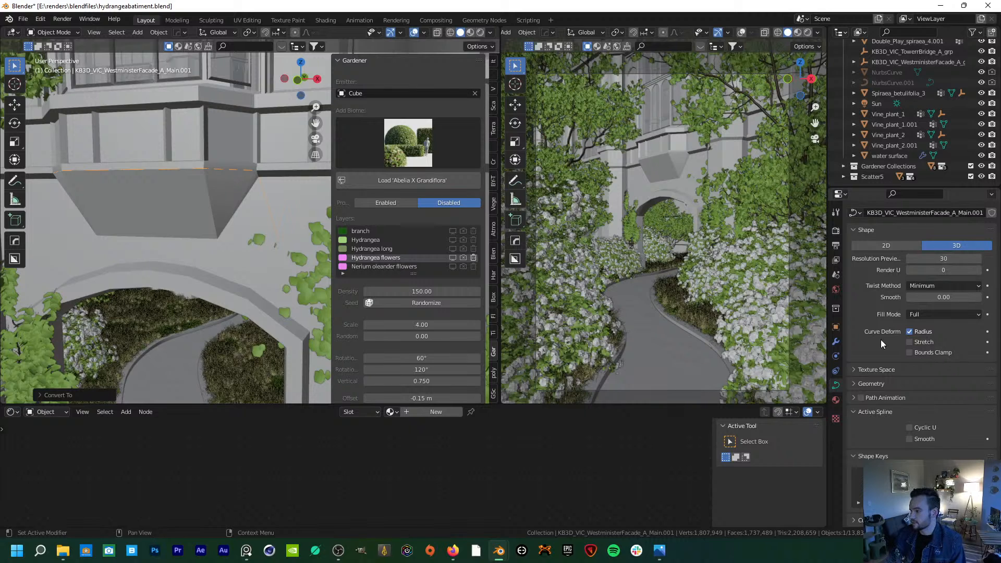
# - Give the curve below the bay window a round bevel with a depth of 0.43 m
pyautogui.click(872, 384)
pyautogui.scroll(-4, 882, 378)
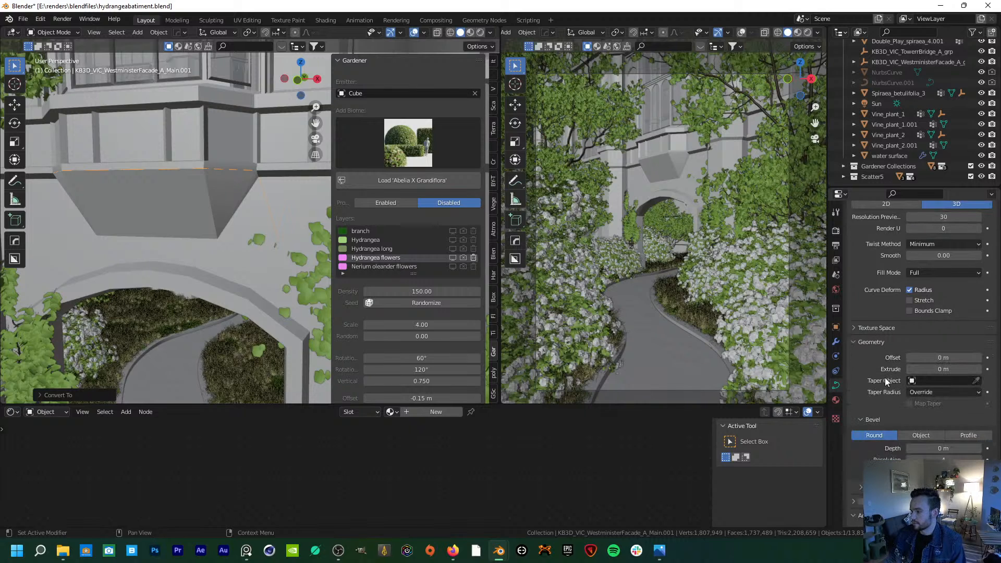
pyautogui.moveTo(925, 408); pyautogui.dragTo(997, 407)
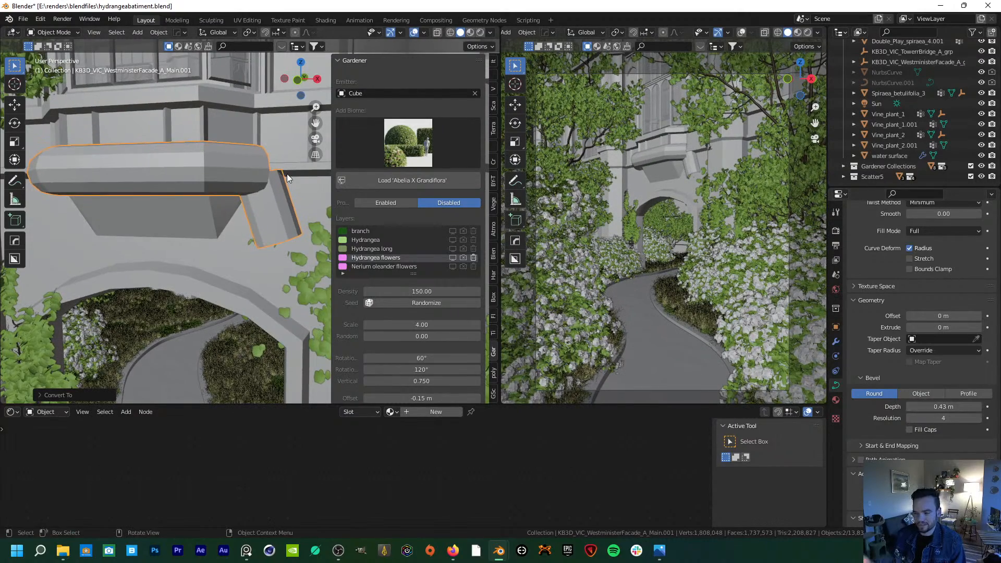
# - Convert the bevelled curve to a mesh and shade it smooth
pyautogui.rightClick(195, 164)
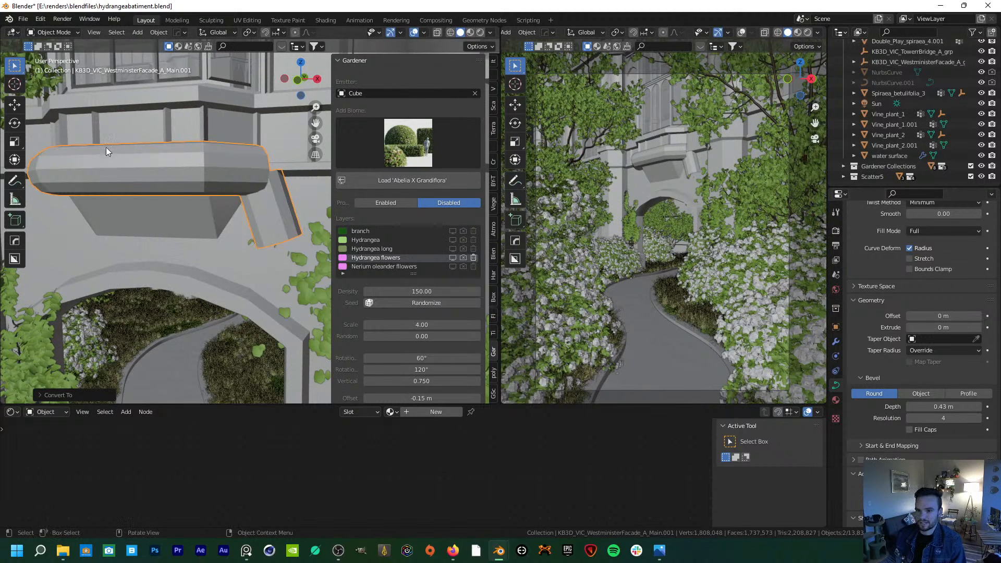
pyautogui.click(149, 32)
pyautogui.moveTo(211, 312)
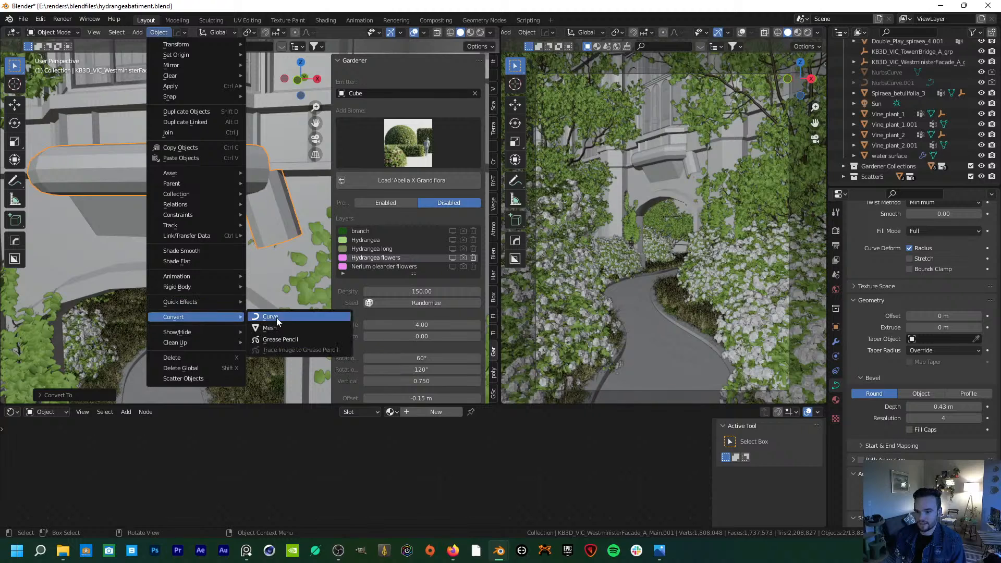
pyautogui.click(285, 327)
pyautogui.click(153, 33)
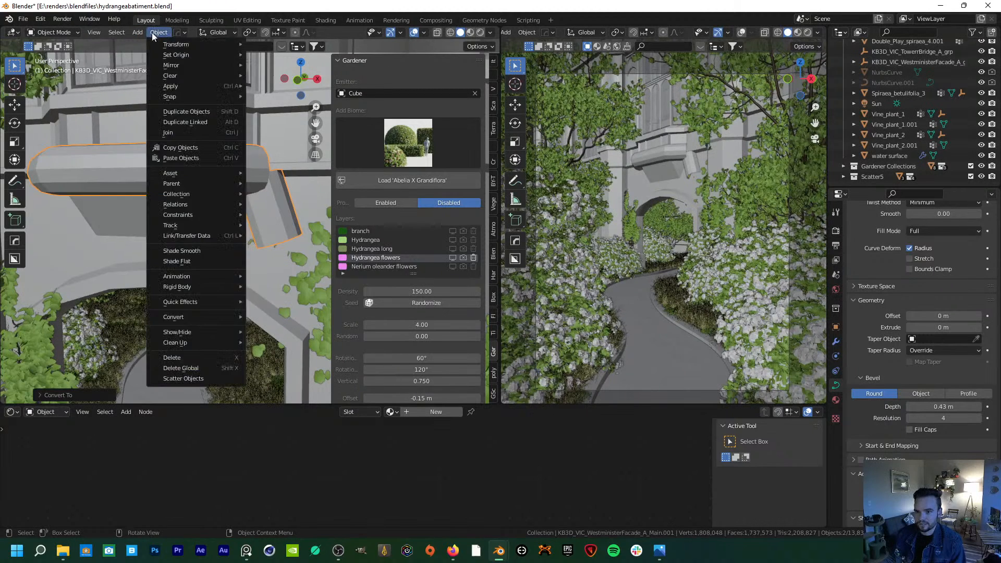
pyautogui.moveTo(205, 316)
pyautogui.click(277, 328)
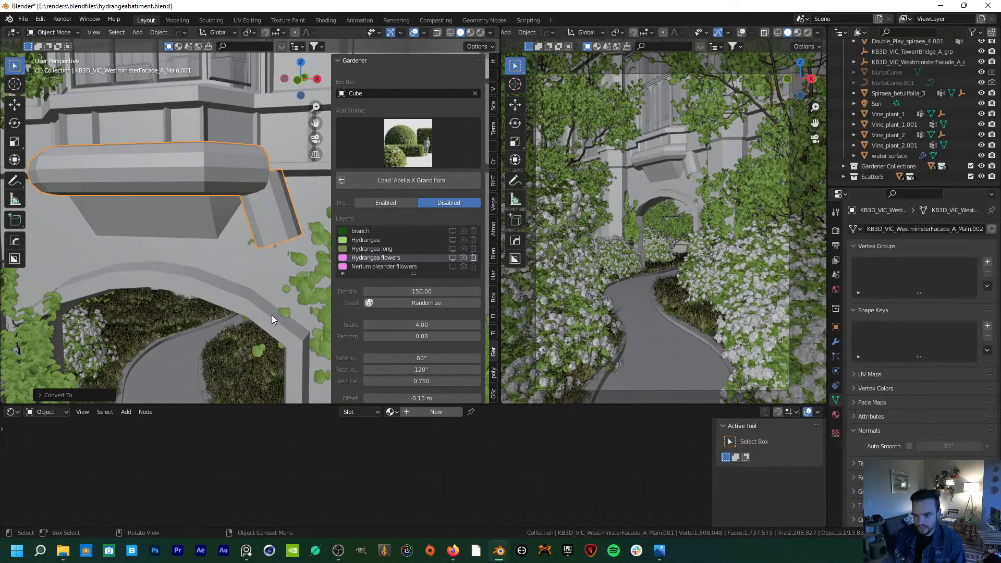
pyautogui.rightClick(203, 171)
pyautogui.click(204, 171)
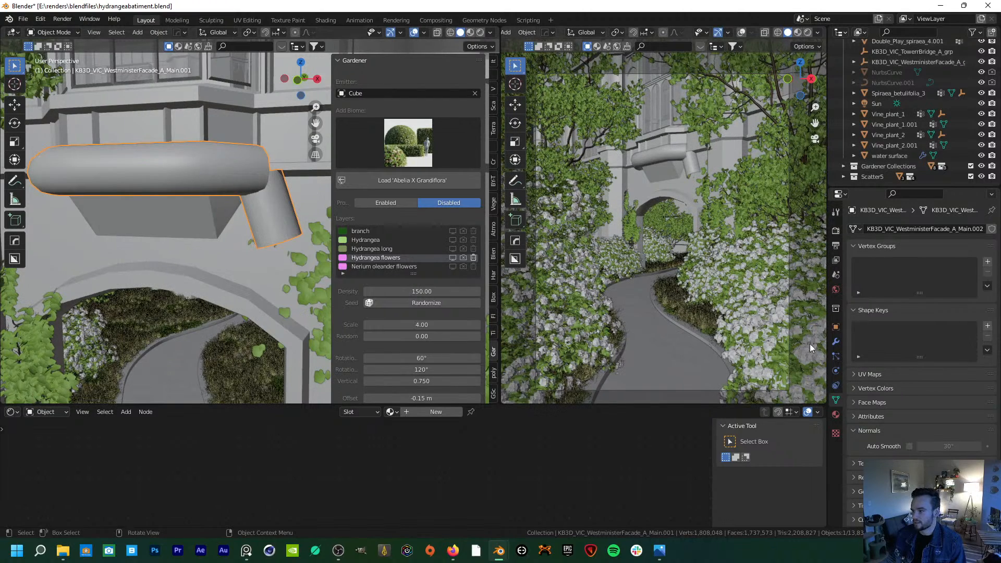
# - Add a Subdivision Surface modifier and a Displace modifier to the tube mesh
pyautogui.click(836, 342)
pyautogui.click(887, 229)
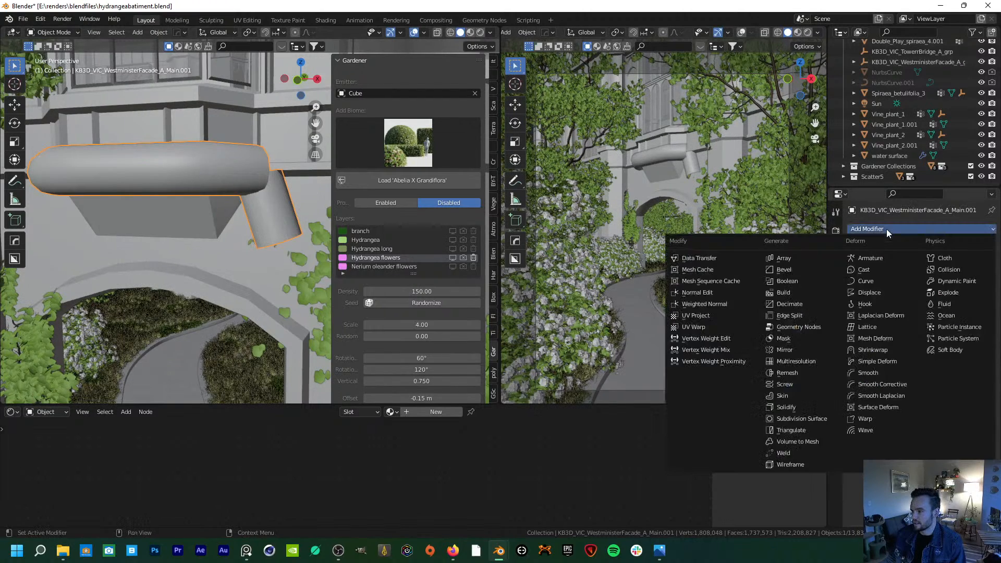
pyautogui.click(801, 419)
pyautogui.click(944, 229)
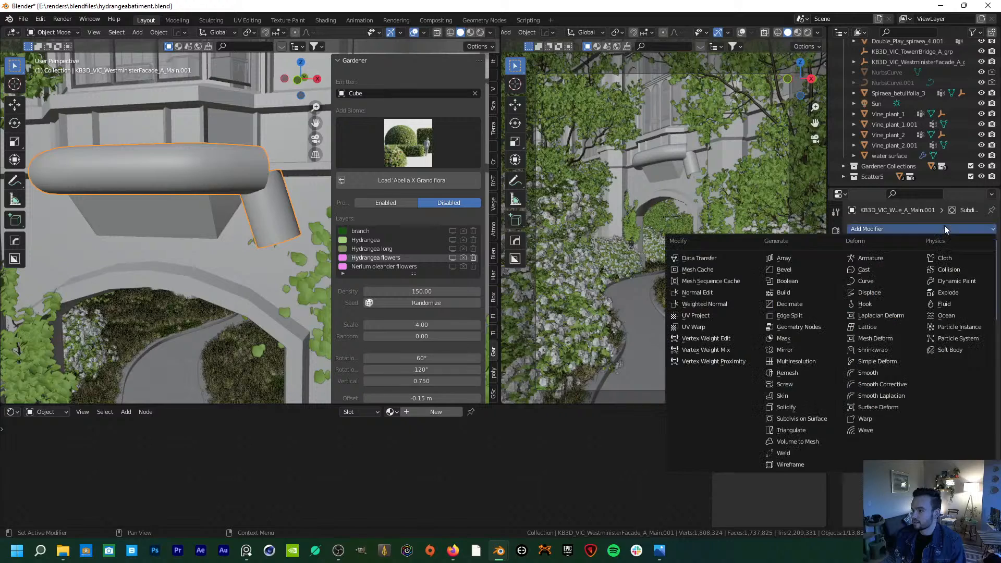
pyautogui.click(878, 293)
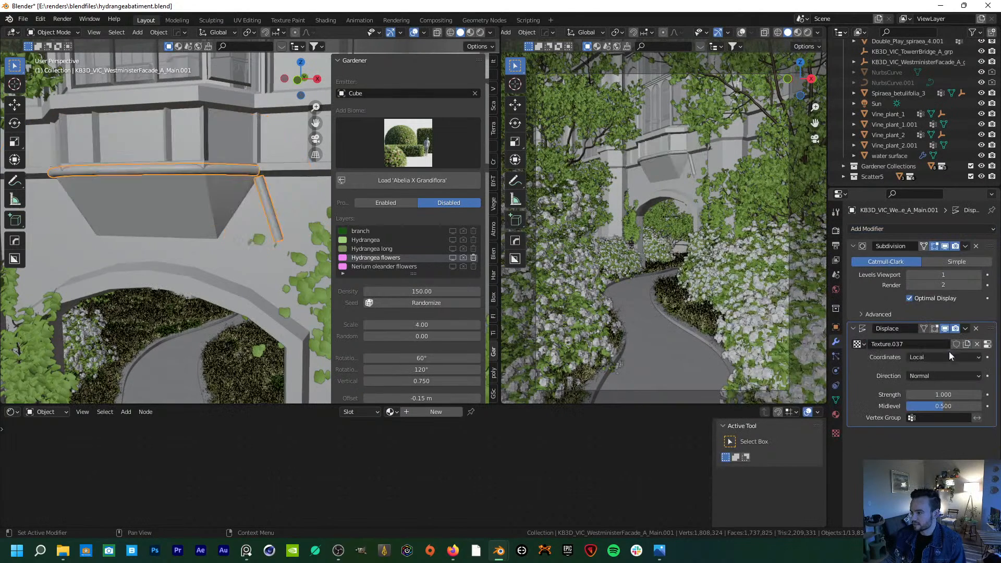
# - Set the Displace texture type to Clouds with a size of 2.00
pyautogui.click(987, 344)
pyautogui.click(964, 411)
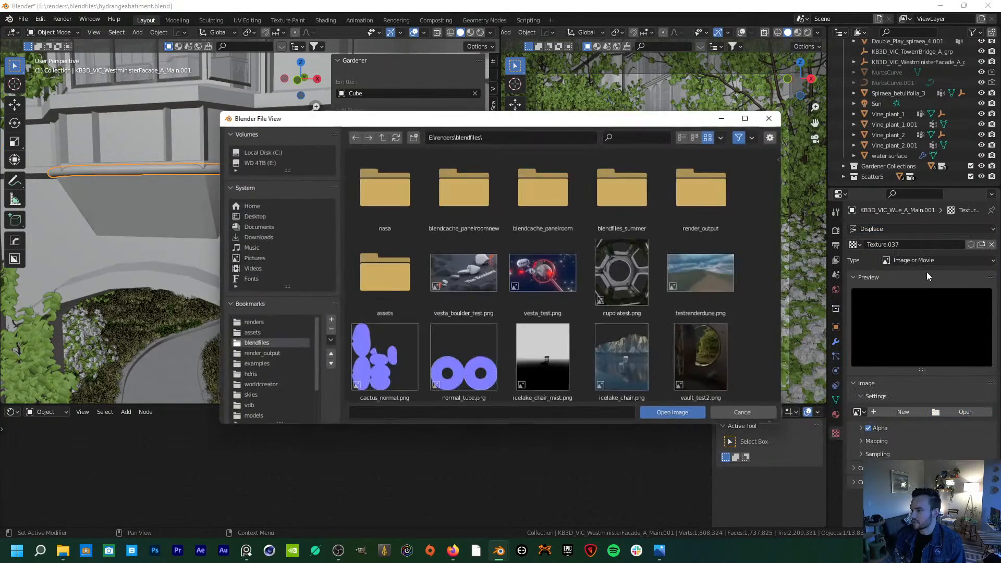
pyautogui.click(747, 411)
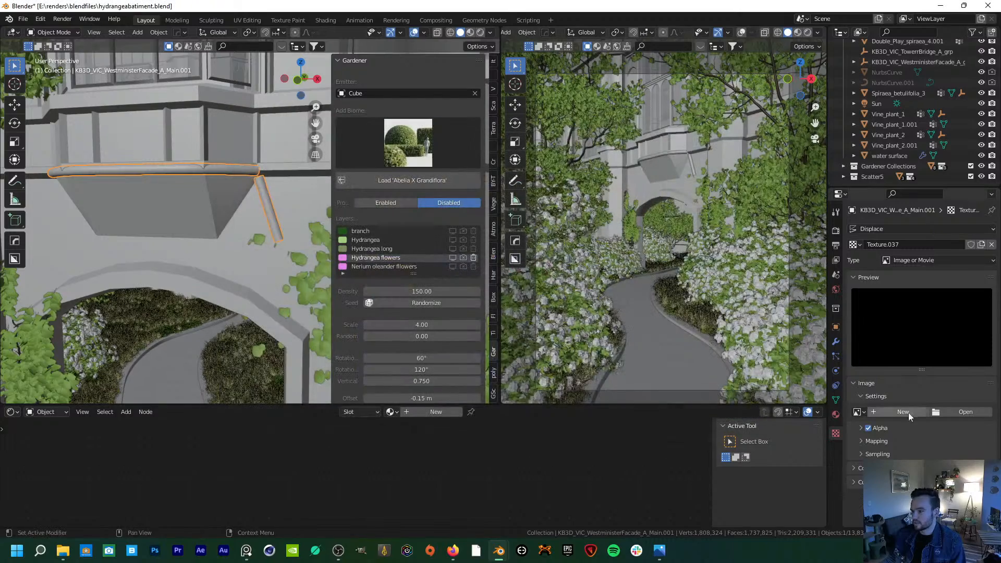
pyautogui.click(976, 257)
pyautogui.click(936, 296)
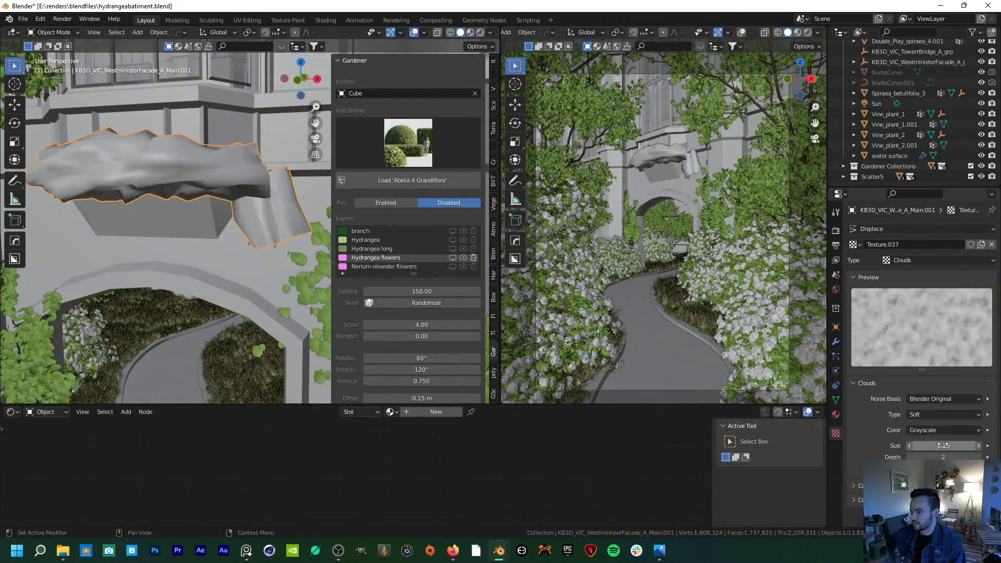
pyautogui.moveTo(942, 445); pyautogui.dragTo(980, 444)
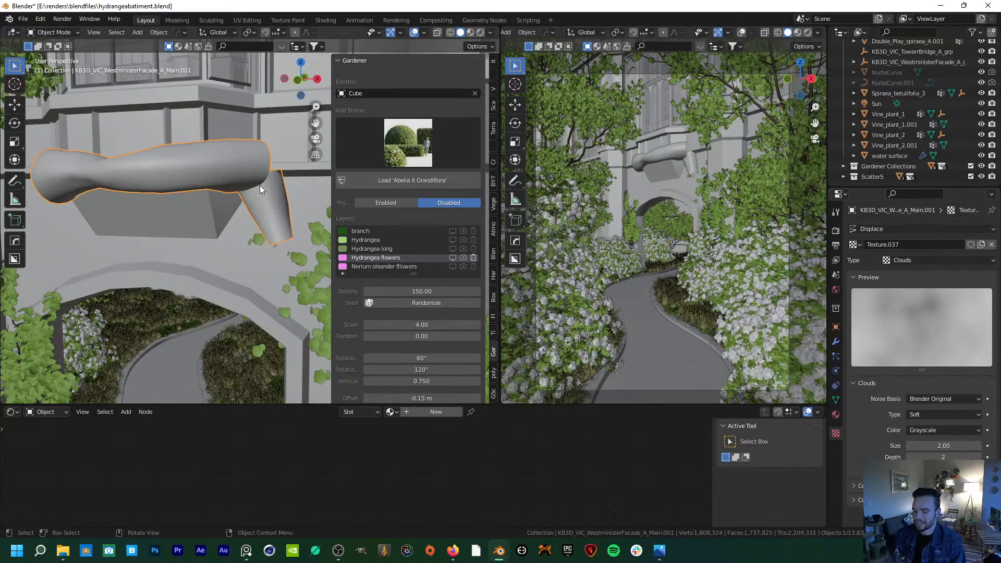
# - Make the displaced tube the Gardener emitter, load the Abelia X Grandiflora biome and hide its branch layer in the viewport
pyautogui.click(474, 92)
pyautogui.click(475, 93)
pyautogui.click(222, 171)
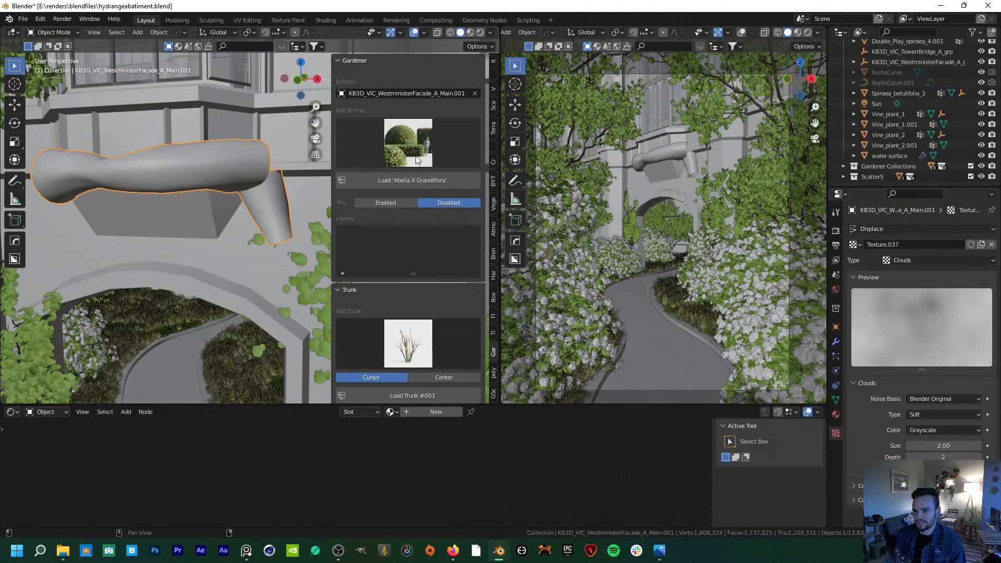
pyautogui.click(414, 182)
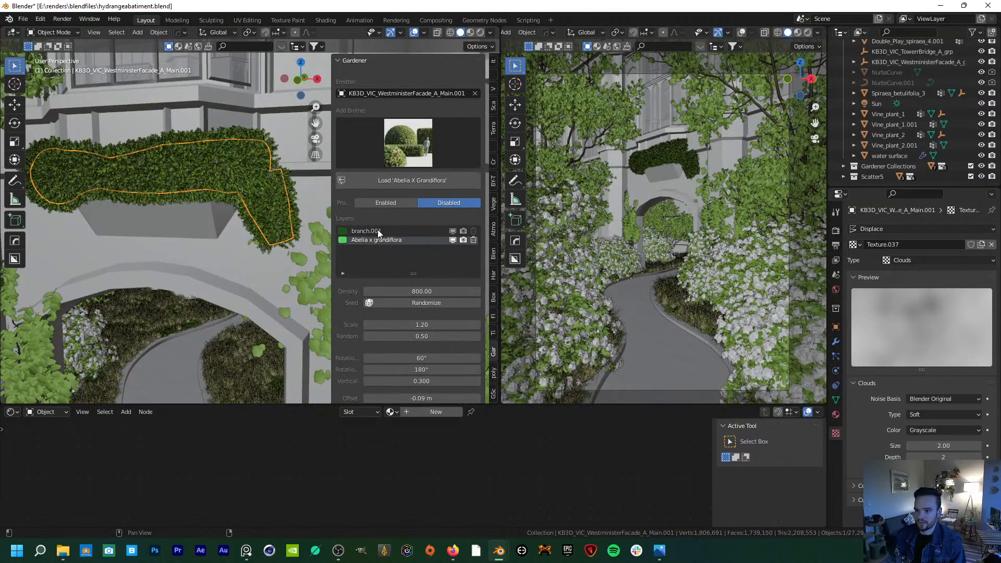
pyautogui.click(452, 231)
# - Set the Abelia x grandiflora layer's scale to 2.58 and its scale randomness to 0.00
pyautogui.scroll(-2, 427, 238)
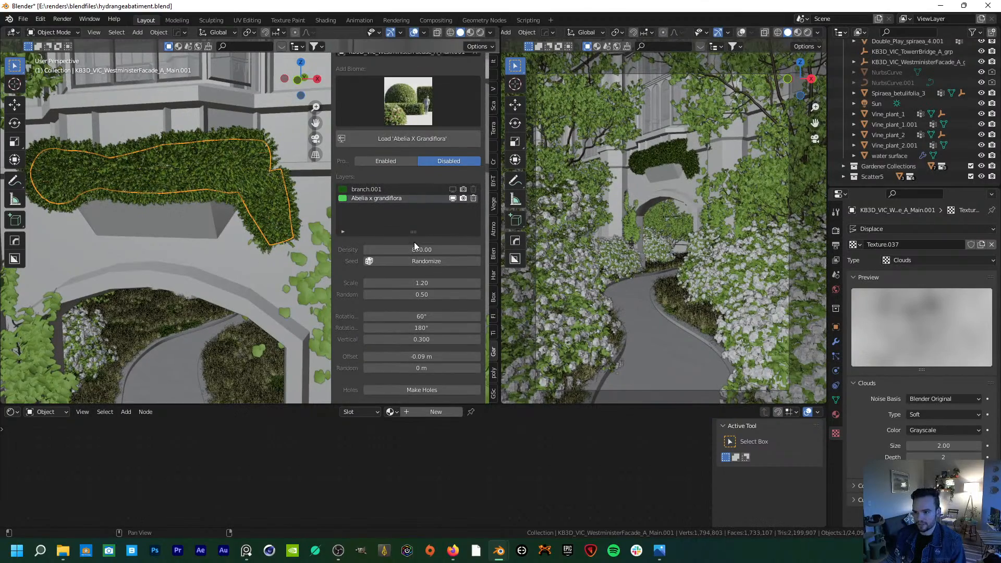
pyautogui.scroll(8, 620, 172)
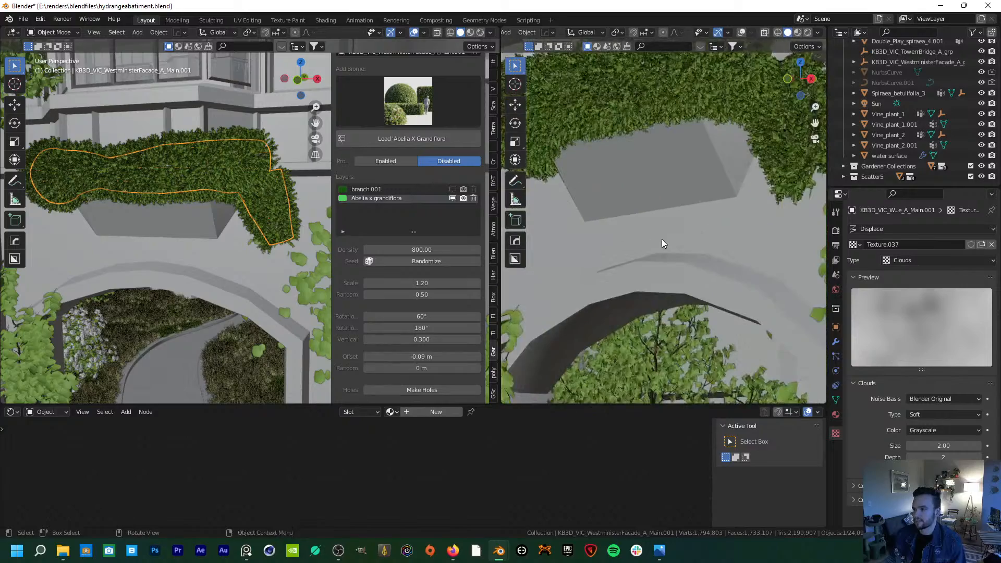
pyautogui.keyDown('shift'); pyautogui.moveTo(655, 245); pyautogui.dragTo(652, 249, button='middle'); pyautogui.keyUp('shift')
pyautogui.scroll(-2, 653, 249)
pyautogui.moveTo(404, 283); pyautogui.dragTo(478, 283)
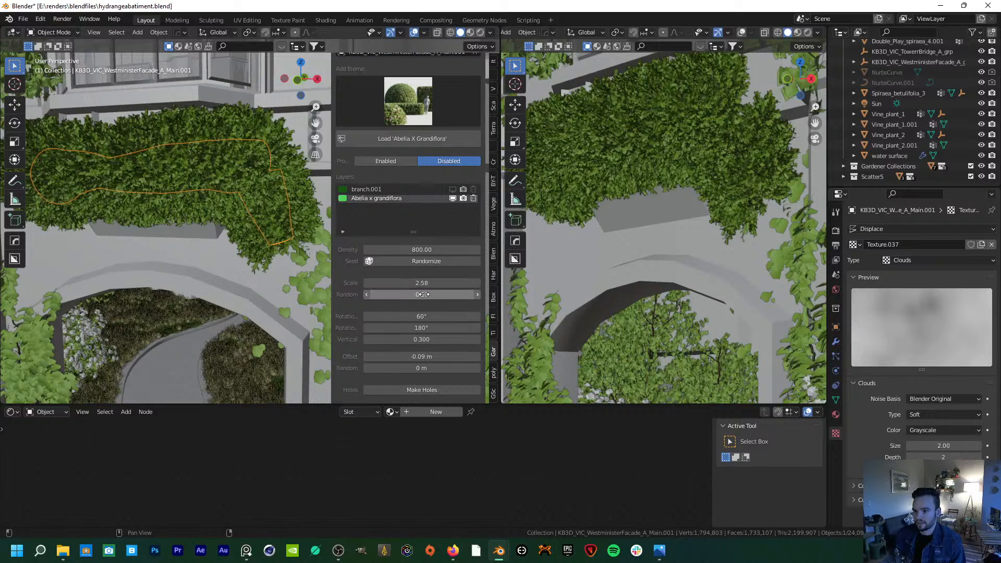
pyautogui.moveTo(417, 293); pyautogui.dragTo(381, 294)
# - Make holes in the Abelia x grandiflora layer with an intensity of 1.100 and a scale of 0.11
pyautogui.scroll(-3, 416, 312)
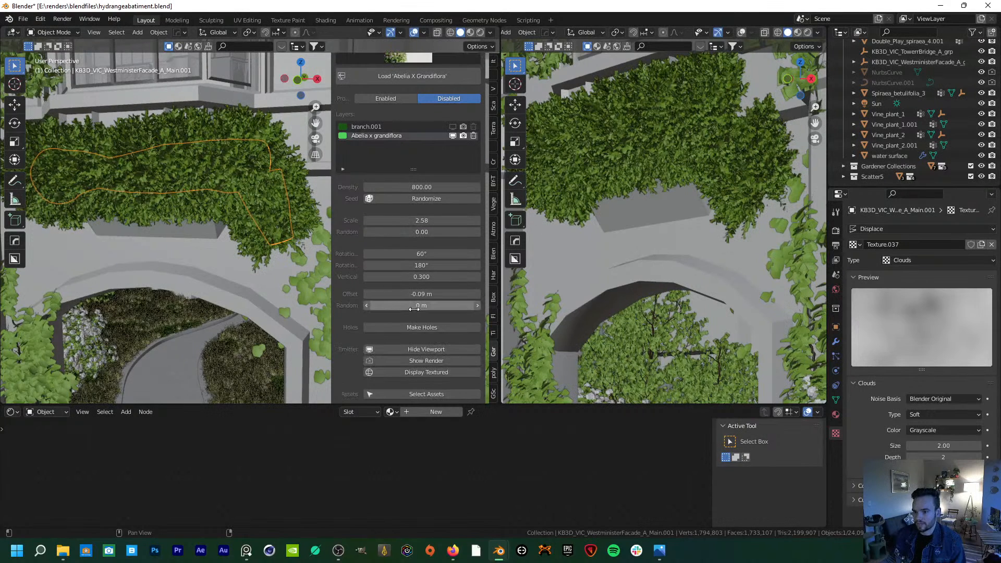
pyautogui.click(420, 327)
pyautogui.scroll(-2, 388, 318)
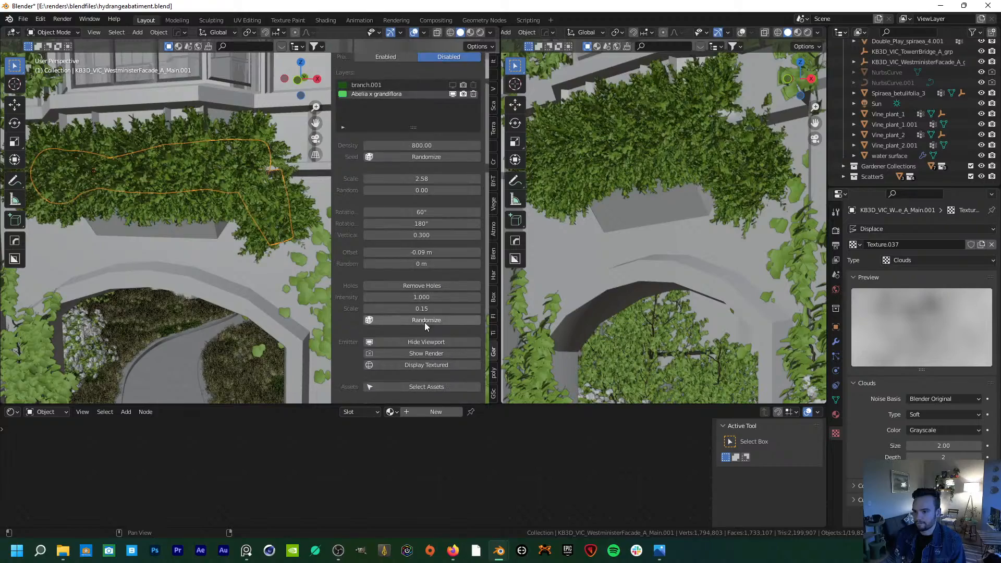
pyautogui.moveTo(421, 309)
pyautogui.mouseDown()
pyautogui.moveTo(431, 308)
pyautogui.moveTo(383, 297)
pyautogui.moveTo(428, 297)
pyautogui.mouseUp()
pyautogui.scroll(-3, 683, 231)
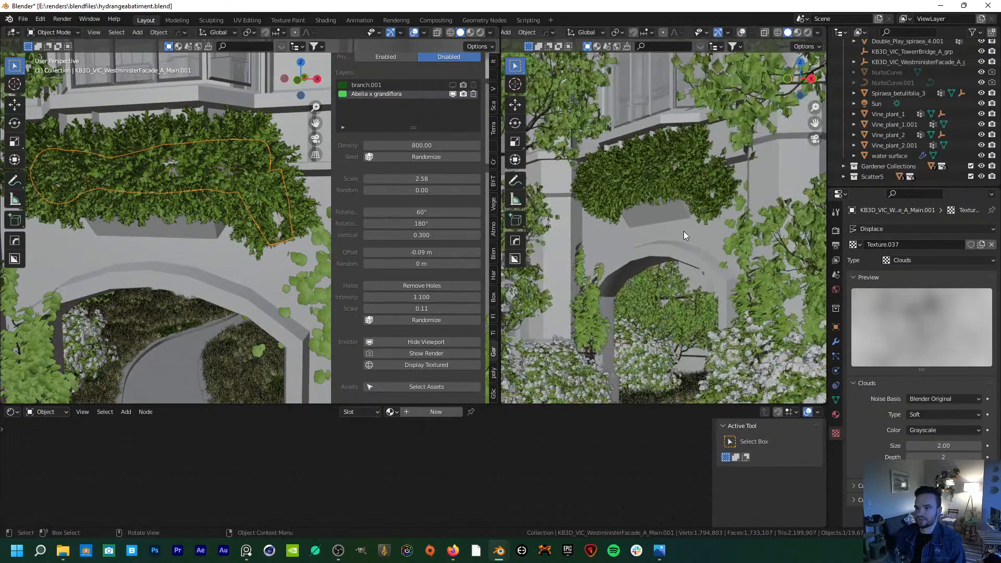
# - Apply the Subdivision modifier on the smooth branch-shaped mesh standing beside the building
pyautogui.keyDown('shift'); pyautogui.moveTo(684, 231); pyautogui.dragTo(687, 202, button='middle'); pyautogui.keyUp('shift')
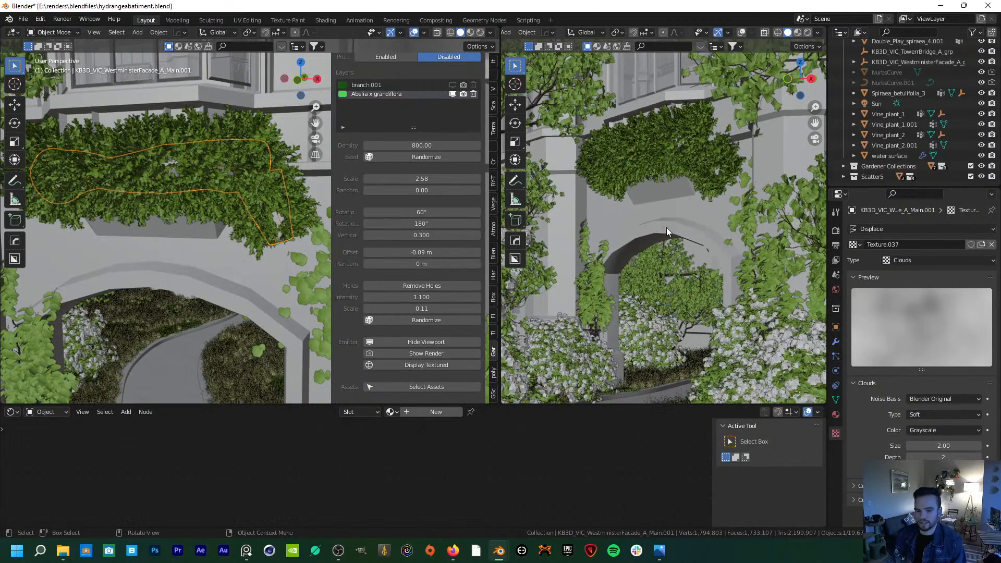
pyautogui.scroll(-12, 105, 284)
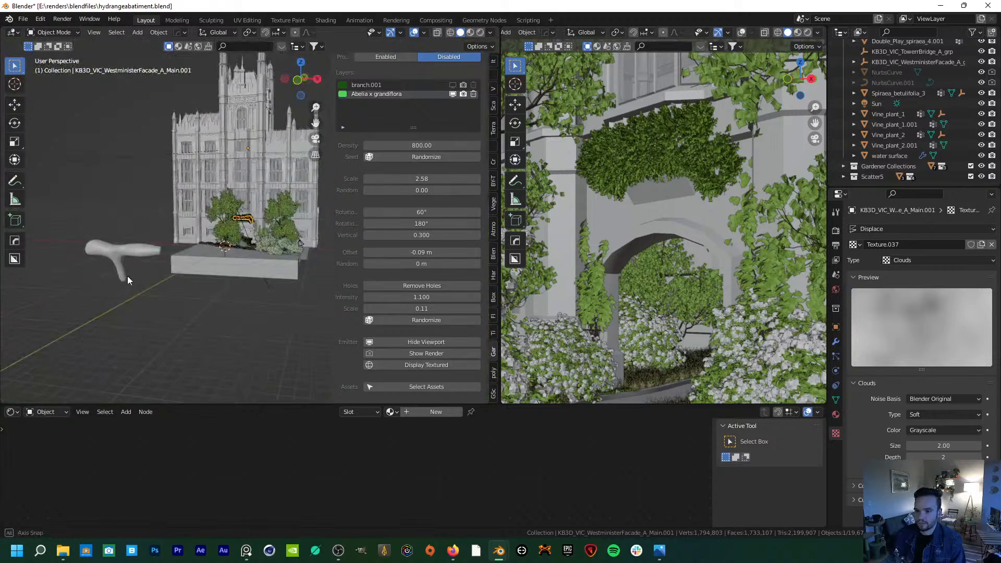
pyautogui.moveTo(127, 277)
pyautogui.mouseDown(button='middle')
pyautogui.moveTo(114, 279)
pyautogui.moveTo(124, 284)
pyautogui.mouseUp(button='middle')
pyautogui.scroll(6, 124, 285)
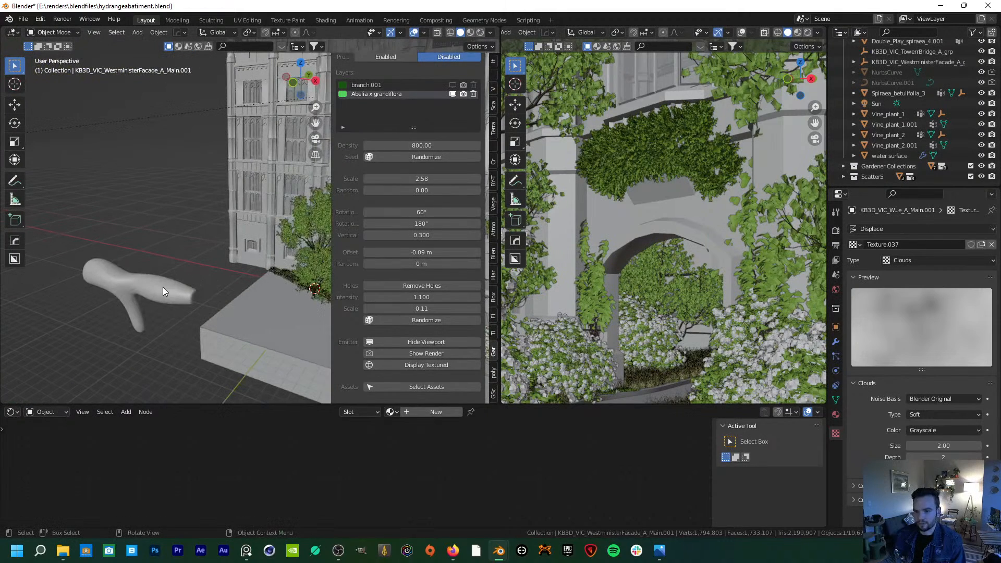
pyautogui.click(163, 287)
pyautogui.scroll(4, 443, 130)
pyautogui.scroll(3, 445, 123)
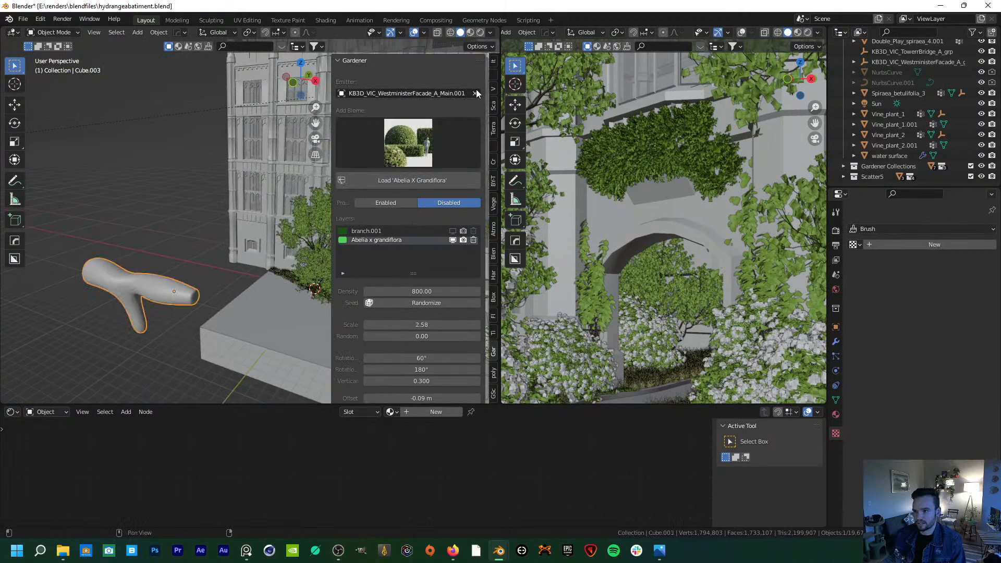
pyautogui.press('KP_7')
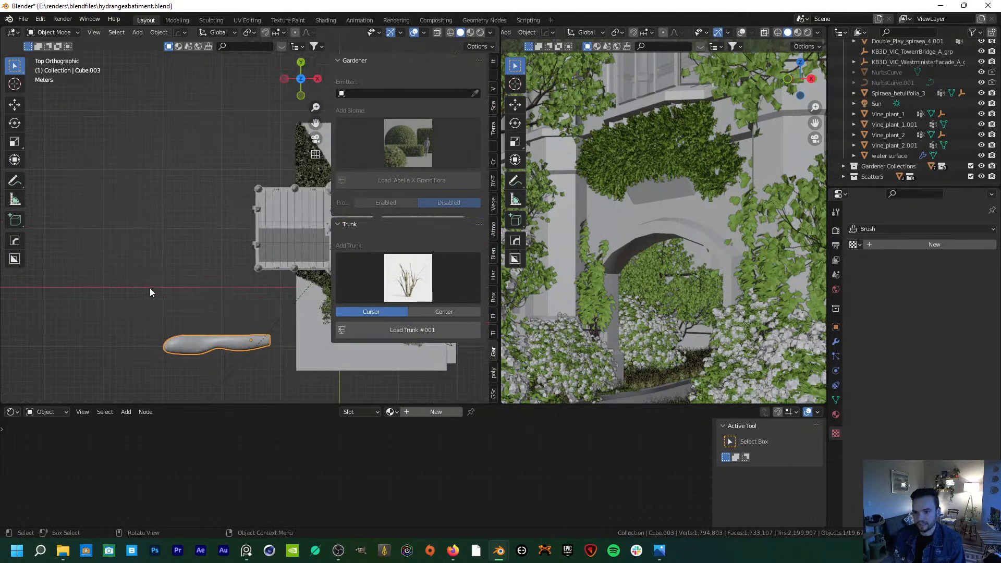
pyautogui.scroll(4, 263, 346)
pyautogui.keyDown('shift'); pyautogui.moveTo(264, 346); pyautogui.dragTo(311, 178, button='middle'); pyautogui.keyUp('shift')
pyautogui.keyDown('shift'); pyautogui.moveTo(204, 296); pyautogui.dragTo(240, 245, button='middle'); pyautogui.keyUp('shift')
pyautogui.press('Tab')
pyautogui.scroll(1, 195, 238)
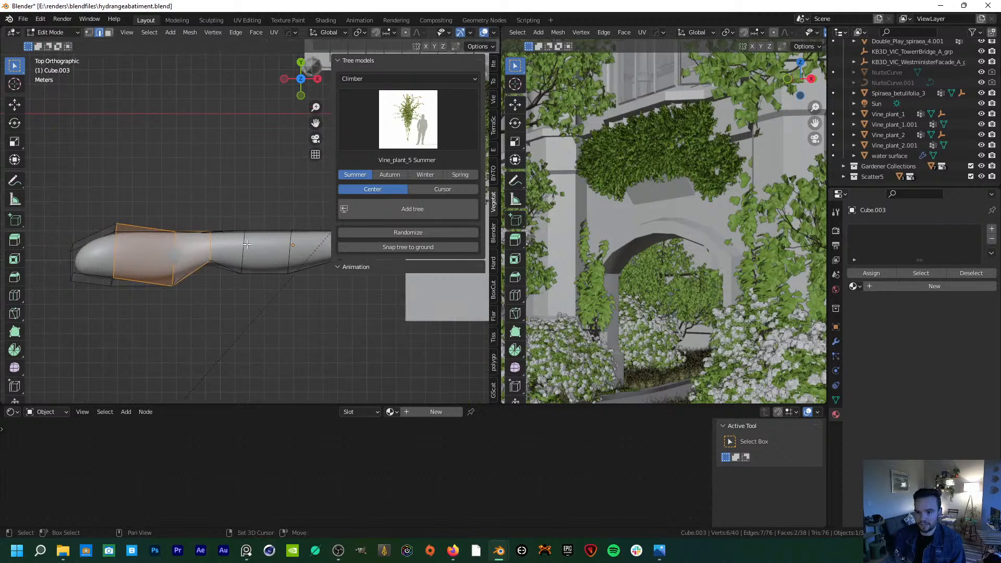
pyautogui.press('Tab')
pyautogui.click(836, 341)
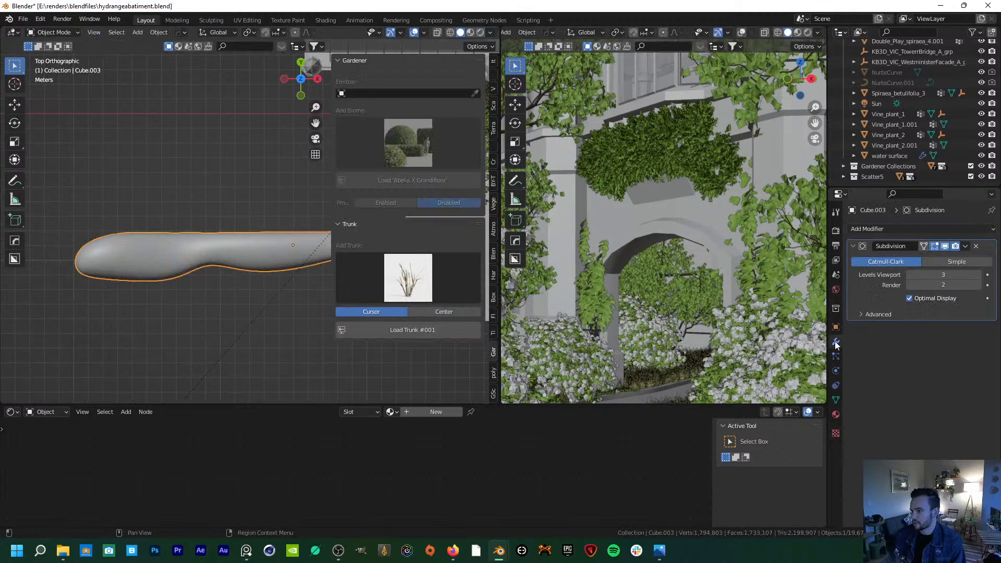
pyautogui.click(962, 251)
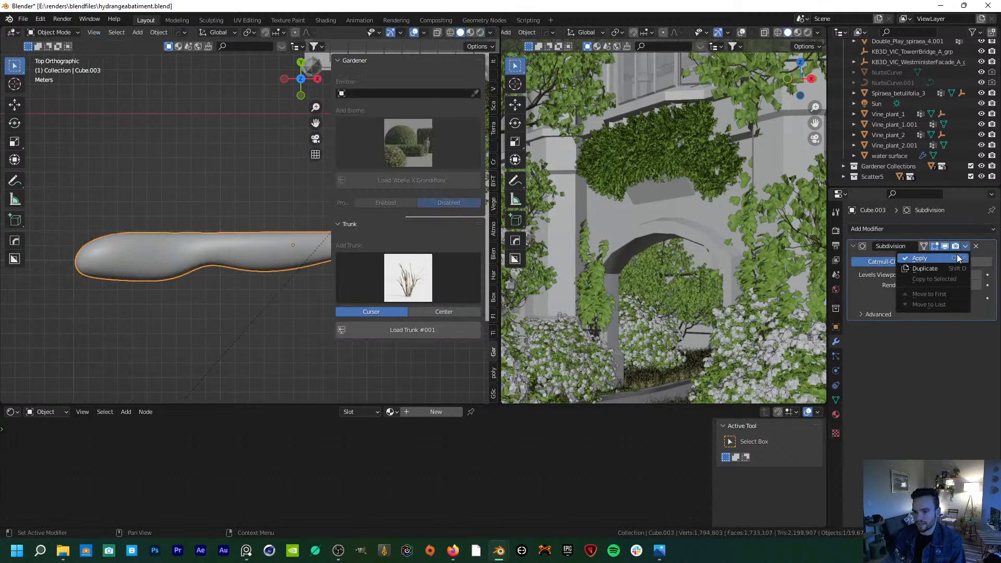
pyautogui.click(919, 259)
# - Delete the half of the branch-shaped mesh facing the building along its whole length, including hidden geometry
pyautogui.keyDown('shift'); pyautogui.moveTo(234, 271); pyautogui.dragTo(197, 276, button='middle'); pyautogui.keyUp('shift')
pyautogui.press('Tab')
pyautogui.scroll(-4, 463, 30)
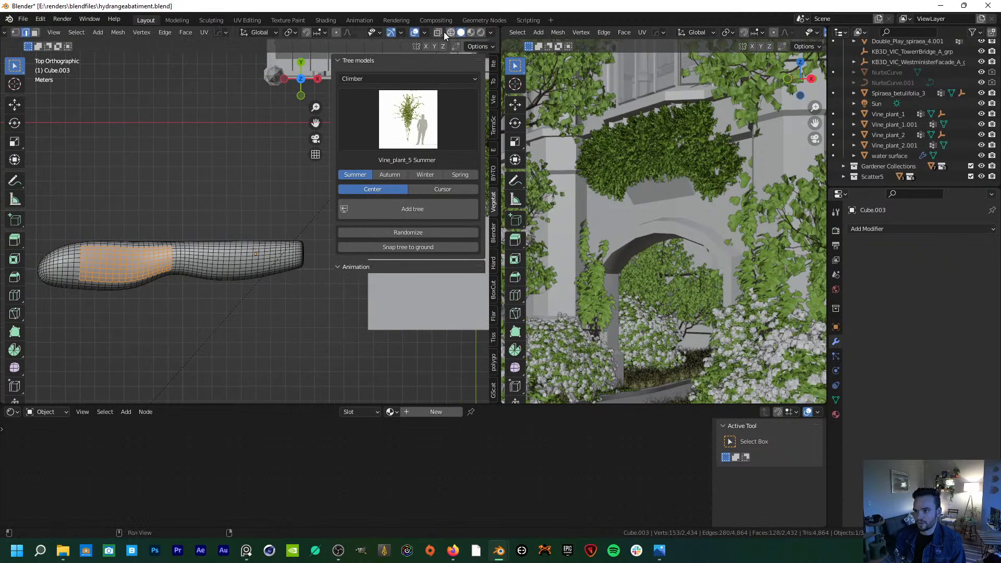
pyautogui.click(438, 36)
pyautogui.click(141, 206)
pyautogui.scroll(-2, 69, 208)
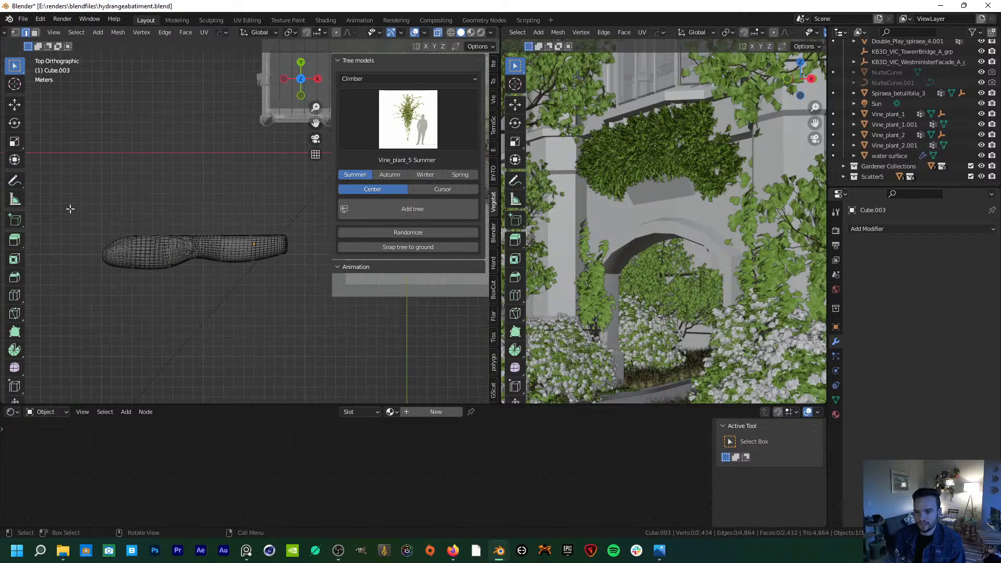
pyautogui.moveTo(67, 211); pyautogui.dragTo(333, 245)
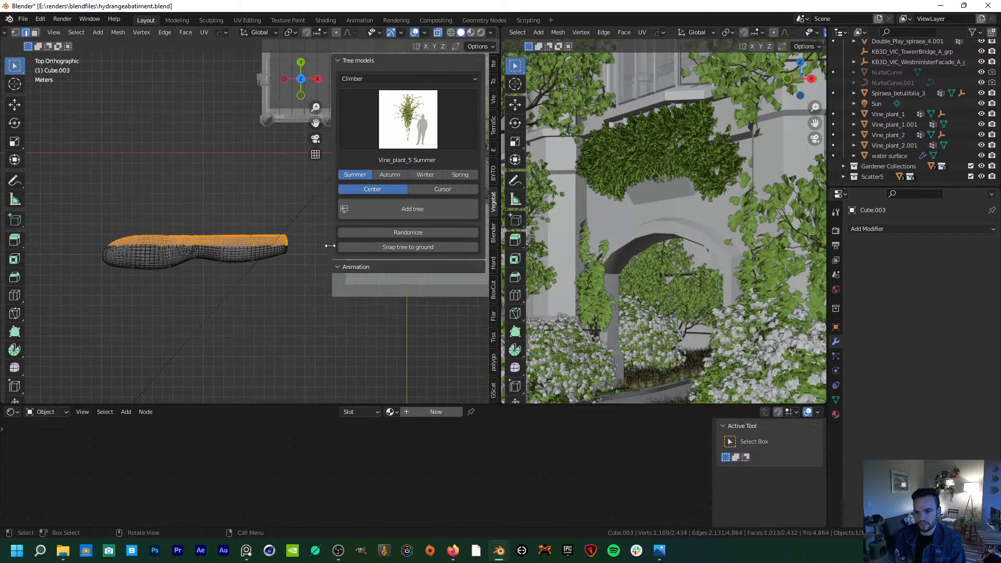
pyautogui.press('x')
pyautogui.click(330, 247)
pyautogui.press('Tab')
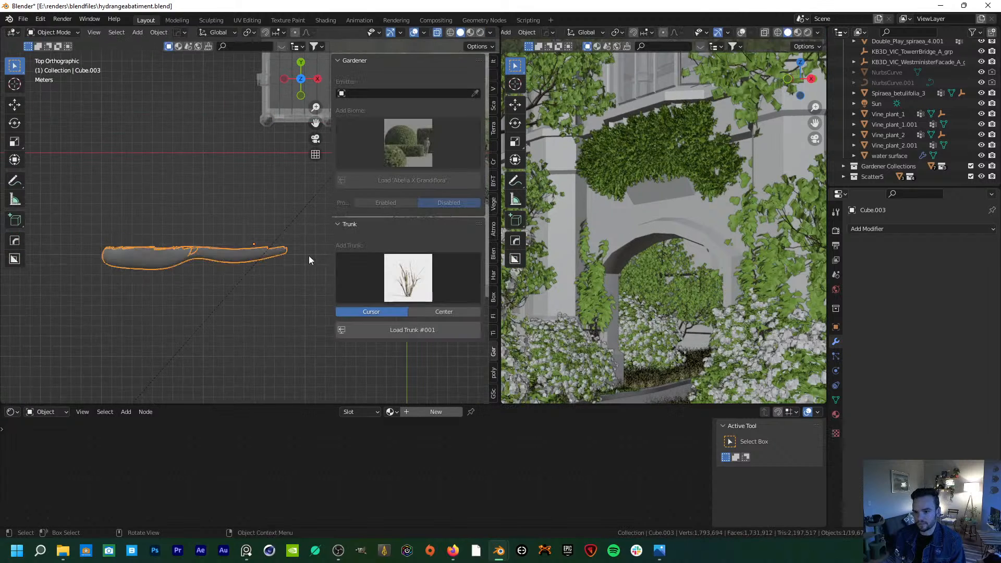
# - Move the halved mesh against the facade above the arch, raising it about 4.4 m and adjusting its horizontal position
pyautogui.moveTo(309, 255); pyautogui.dragTo(189, 258, button='middle')
pyautogui.press('g')
pyautogui.hotkey('shift', 'z')
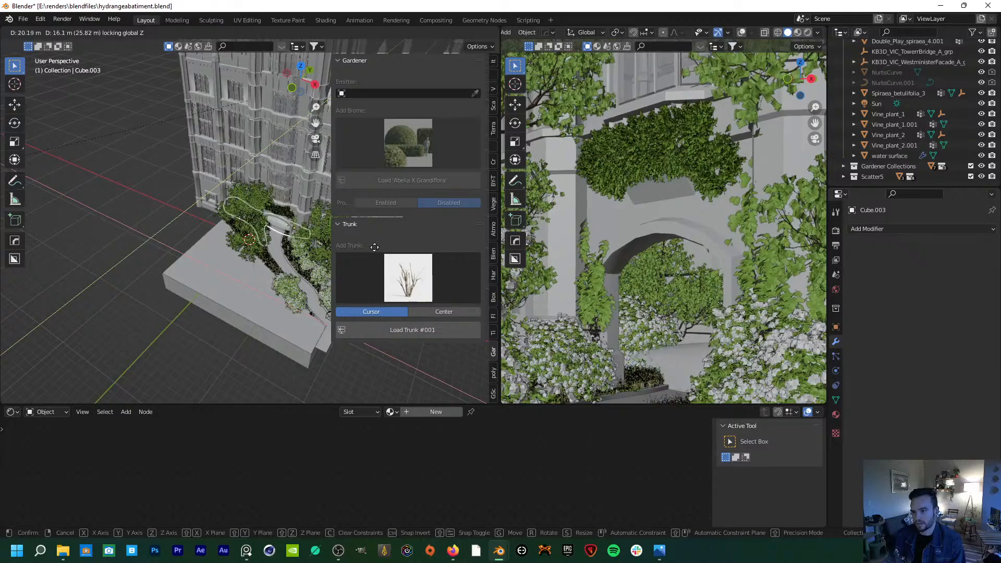
pyautogui.click(374, 249)
pyautogui.press('g')
pyautogui.press('z')
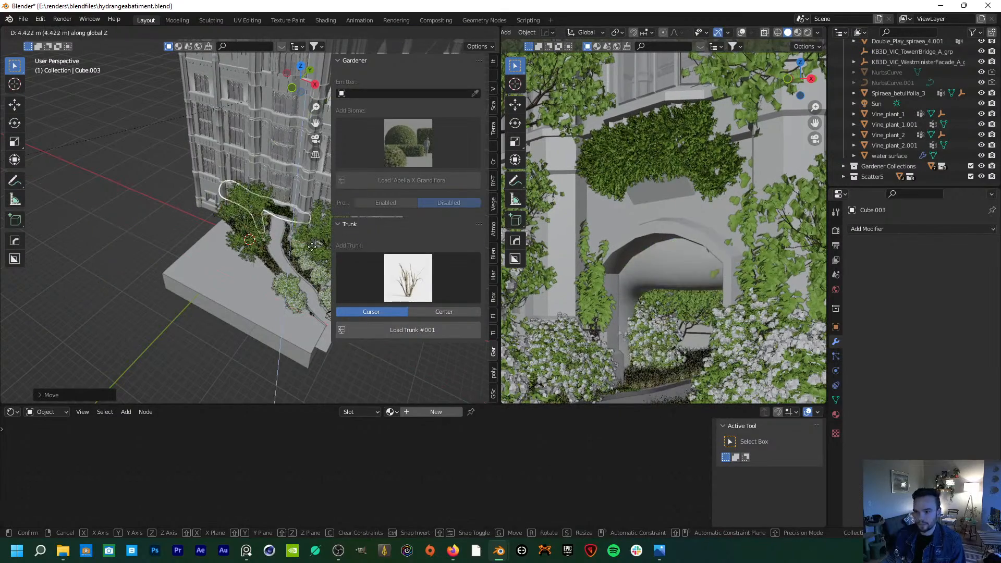
pyautogui.hotkey('shift', 'z')
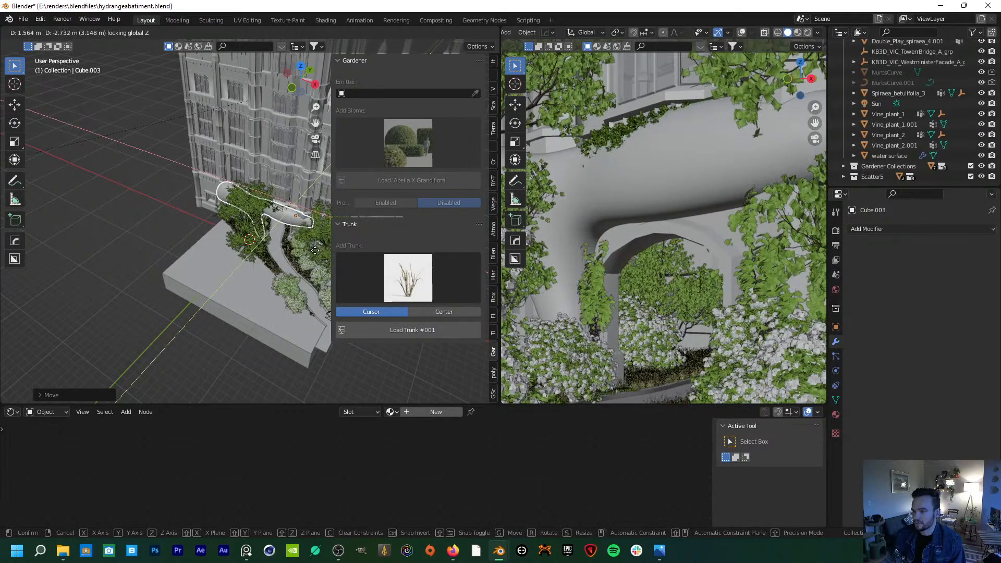
pyautogui.click(316, 253)
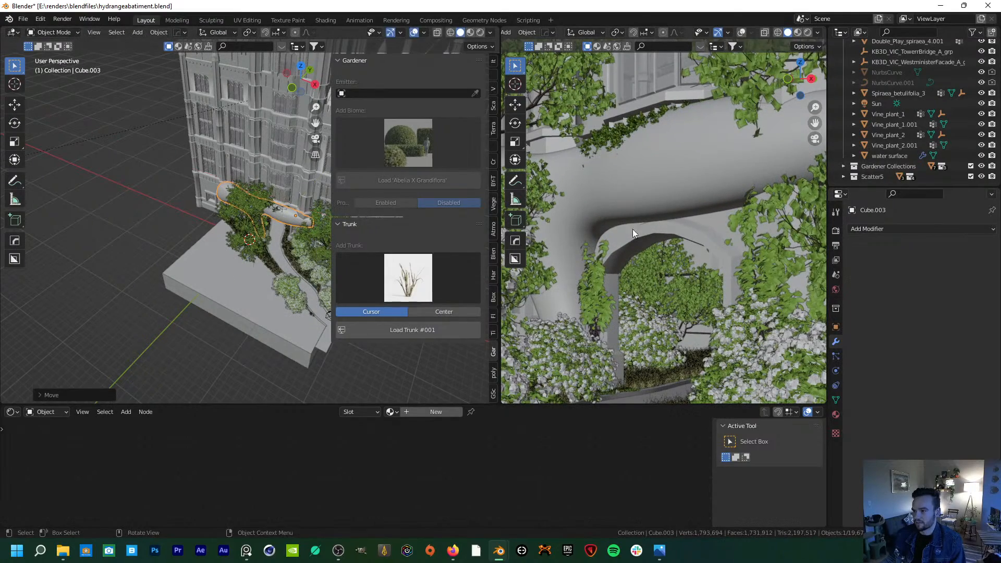
# - Make the halved mesh above the arch the Gardener emitter and load the Lavender biome on it
pyautogui.scroll(-3, 633, 230)
pyautogui.moveTo(308, 235); pyautogui.dragTo(231, 216, button='middle')
pyautogui.scroll(3, 233, 218)
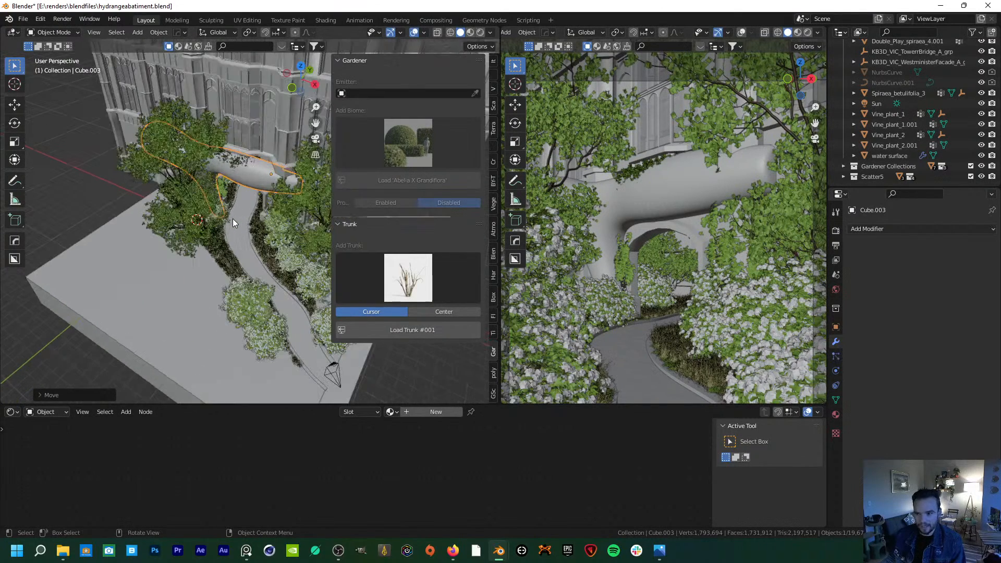
pyautogui.click(475, 92)
pyautogui.click(258, 176)
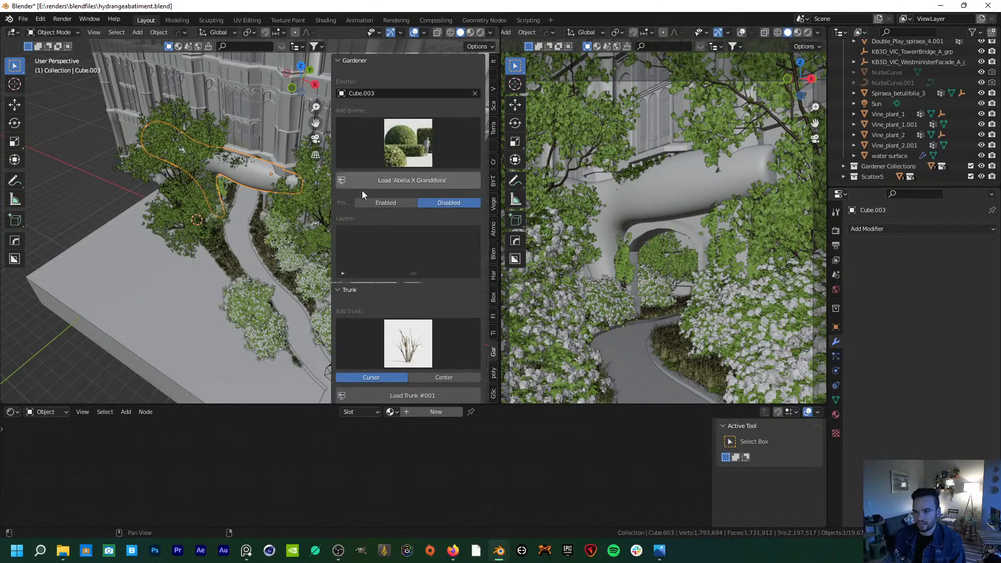
pyautogui.click(431, 143)
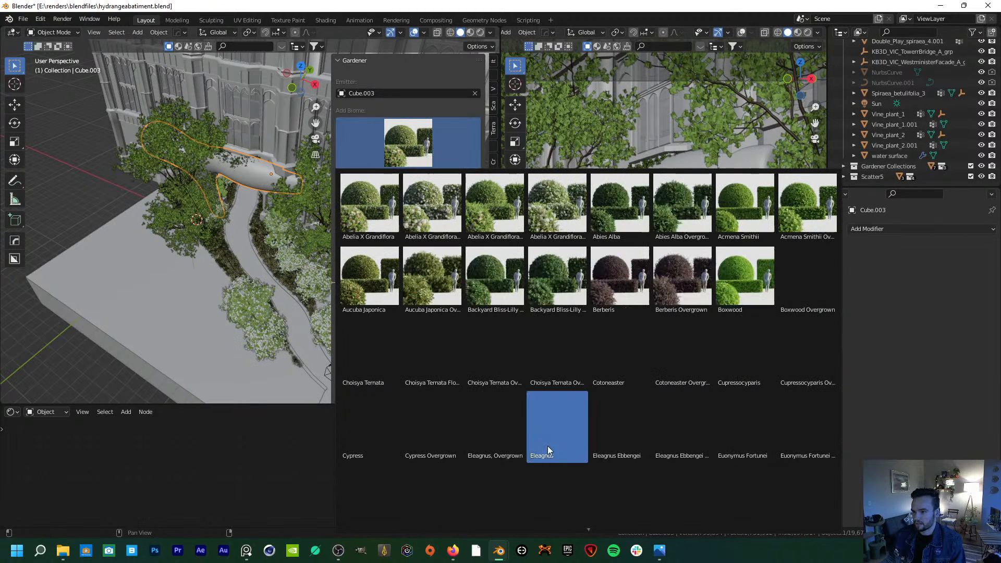
pyautogui.moveTo(592, 546)
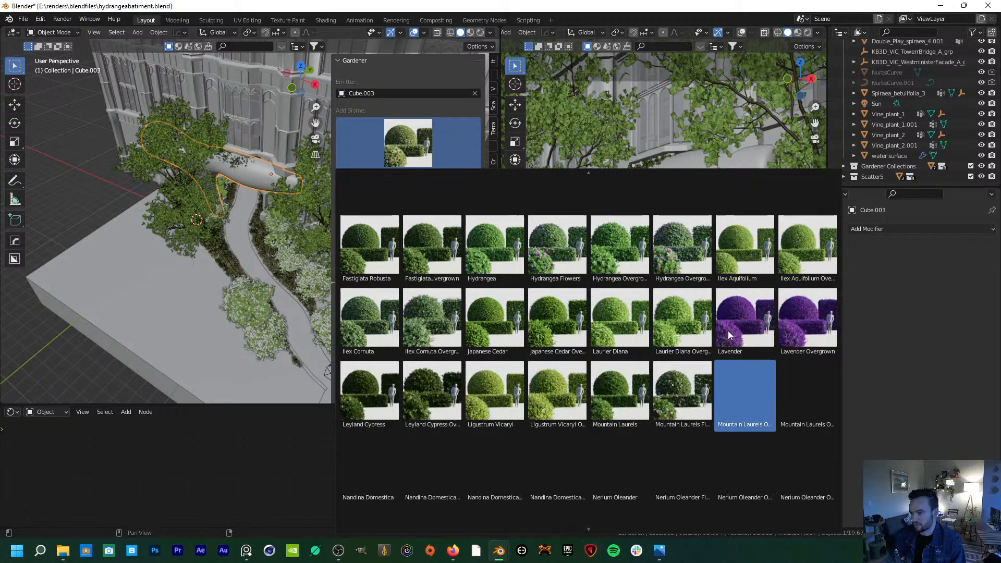
pyautogui.click(730, 332)
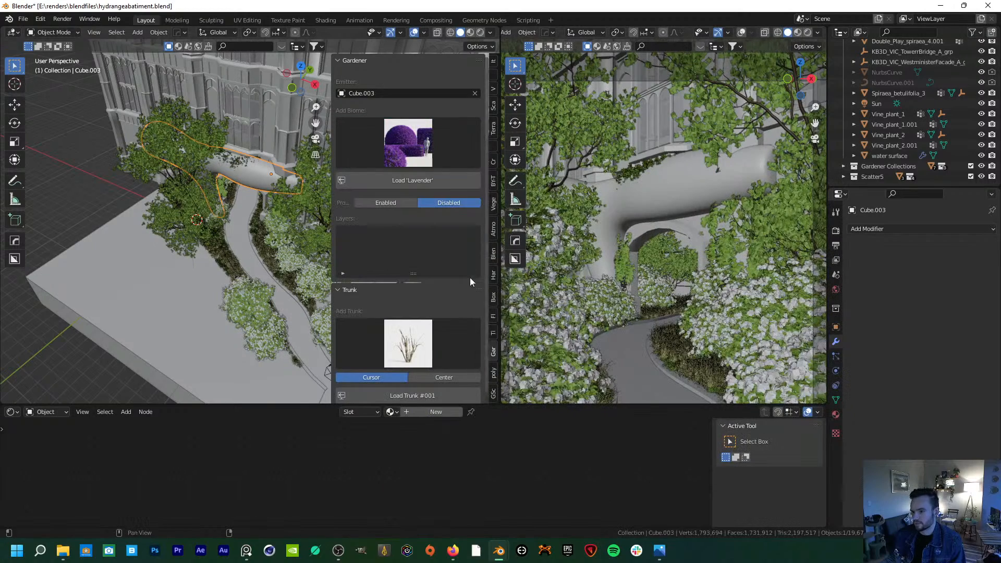
pyautogui.click(405, 180)
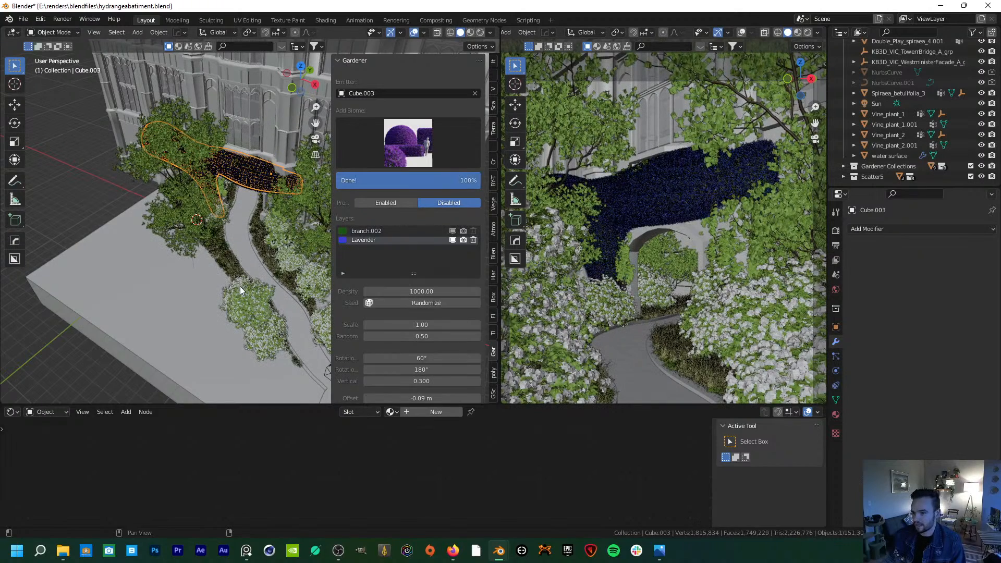
# - Lower the Lavender layer's density to 400 after trying 500
pyautogui.moveTo(269, 235); pyautogui.dragTo(290, 232, button='middle')
pyautogui.scroll(5, 283, 194)
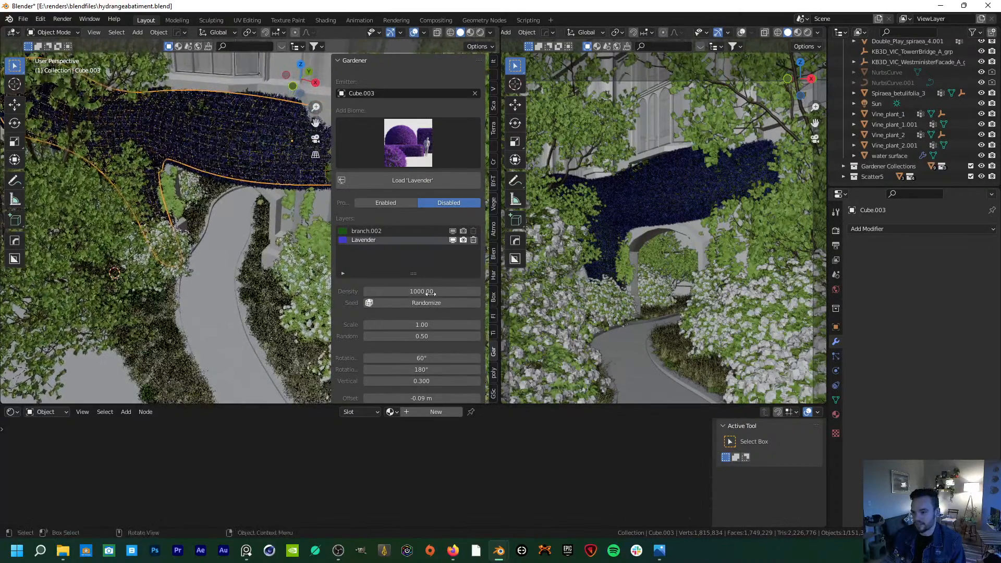
pyautogui.click(432, 293)
pyautogui.write('50')
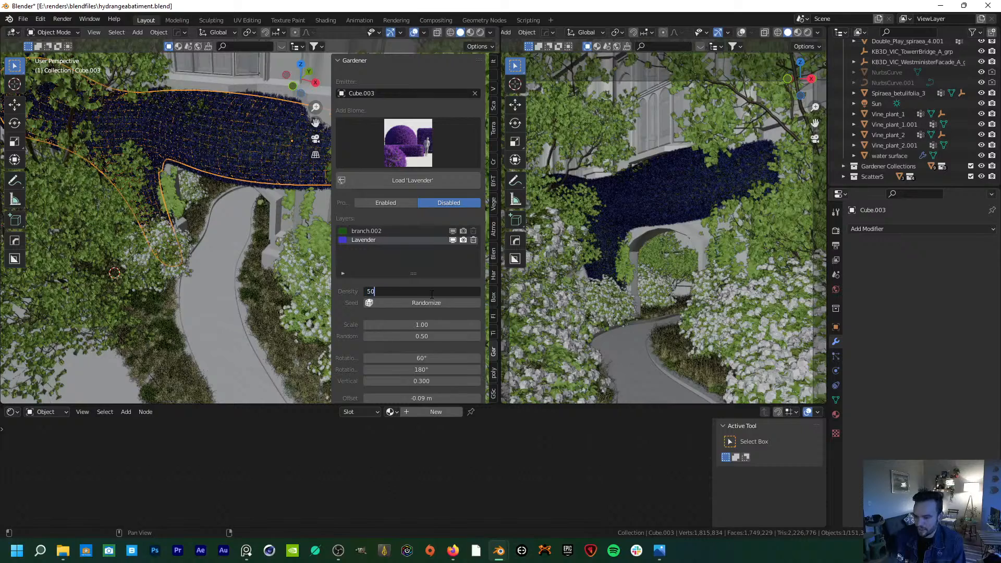
pyautogui.write('0')
pyautogui.press('Return')
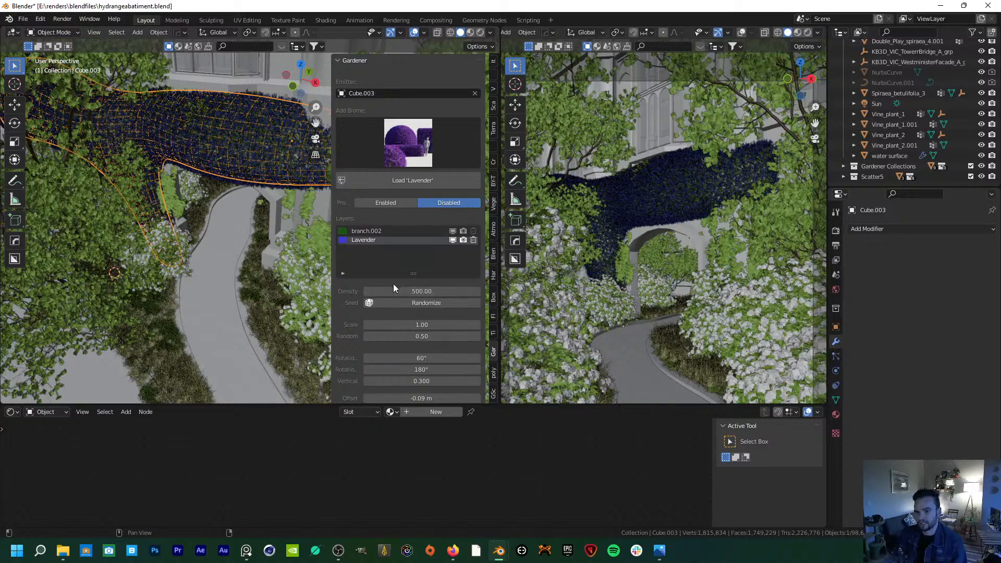
pyautogui.click(410, 291)
pyautogui.write('400')
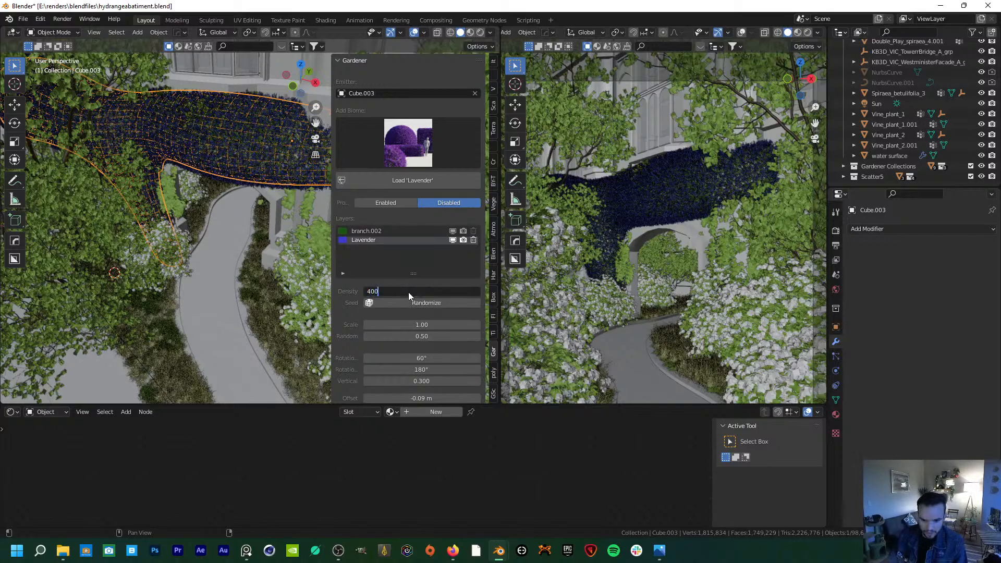
pyautogui.press('Return')
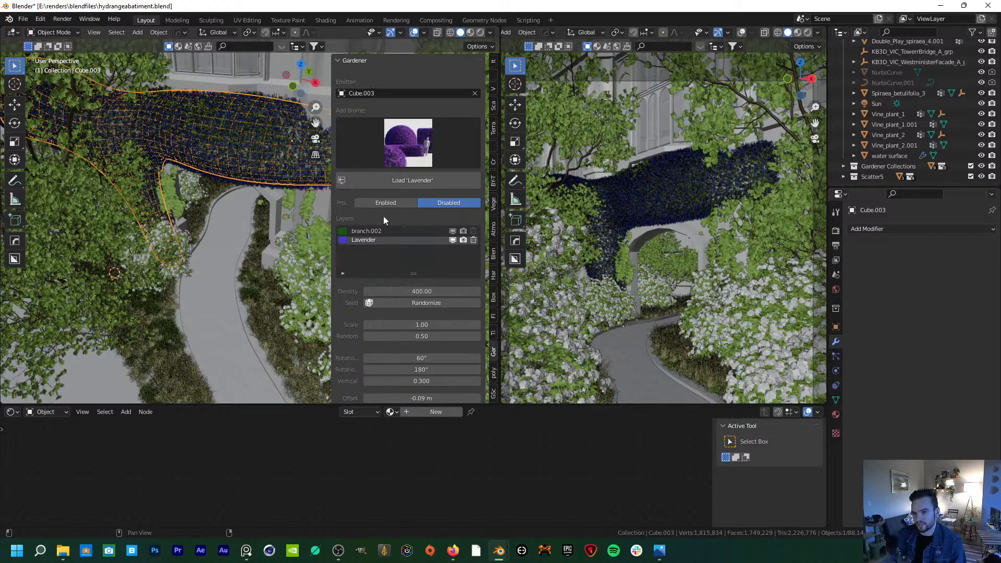
# - With X-ray and proportional editing on, shift an upper-edge vertex of the lavender emitter horizontally about 0.9 m at a 1.611 m influence size
pyautogui.moveTo(198, 174); pyautogui.dragTo(253, 162, button='middle')
pyautogui.keyDown('shift'); pyautogui.moveTo(257, 240); pyautogui.dragTo(220, 205, button='middle'); pyautogui.keyUp('shift')
pyautogui.press('Tab')
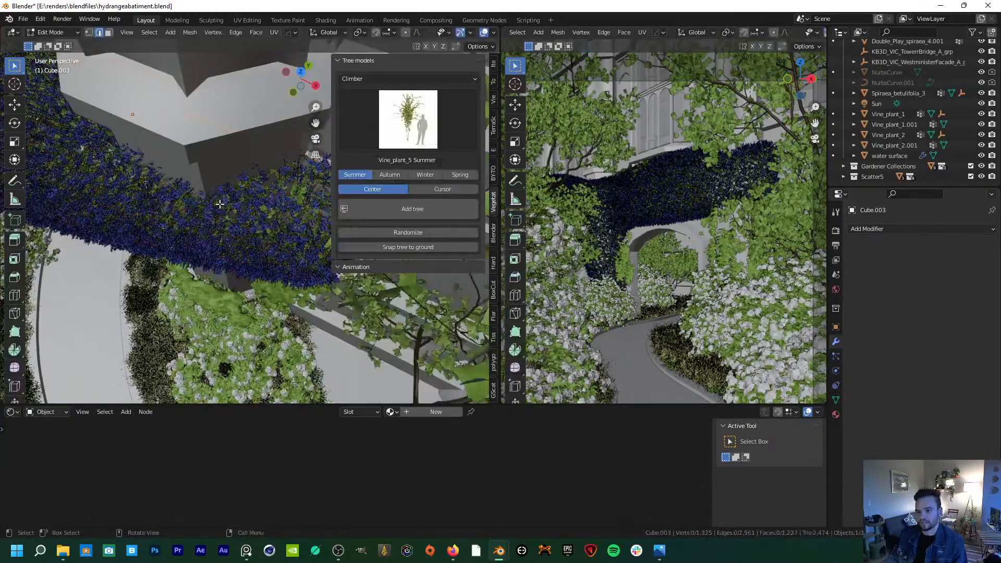
pyautogui.scroll(-3, 460, 37)
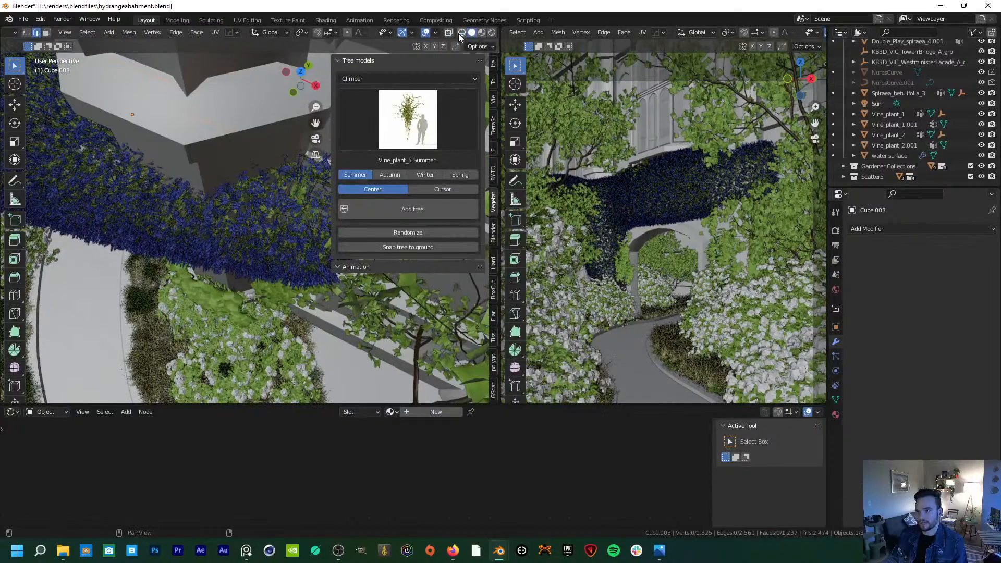
pyautogui.click(451, 34)
pyautogui.scroll(-3, 224, 148)
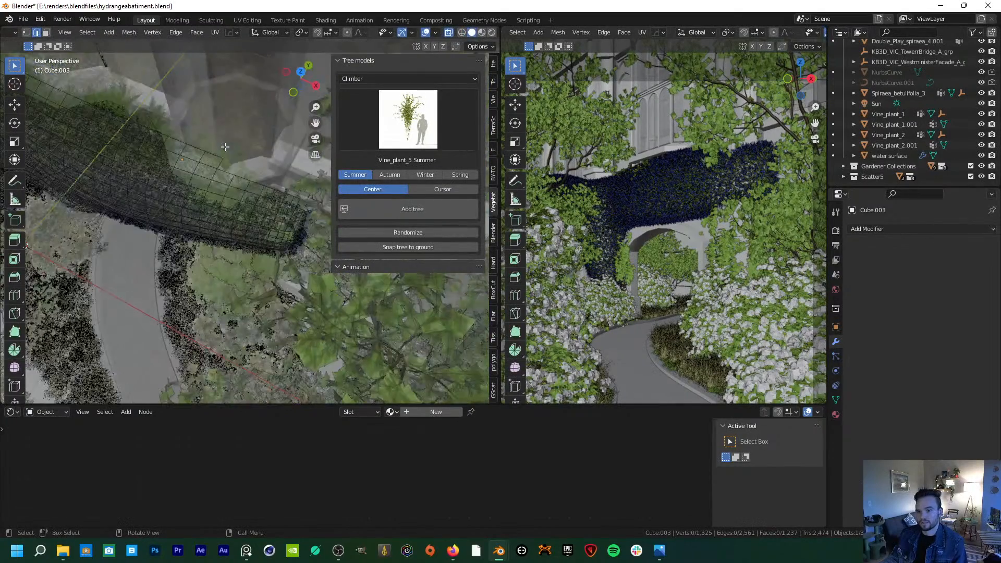
pyautogui.press('1')
pyautogui.click(234, 175)
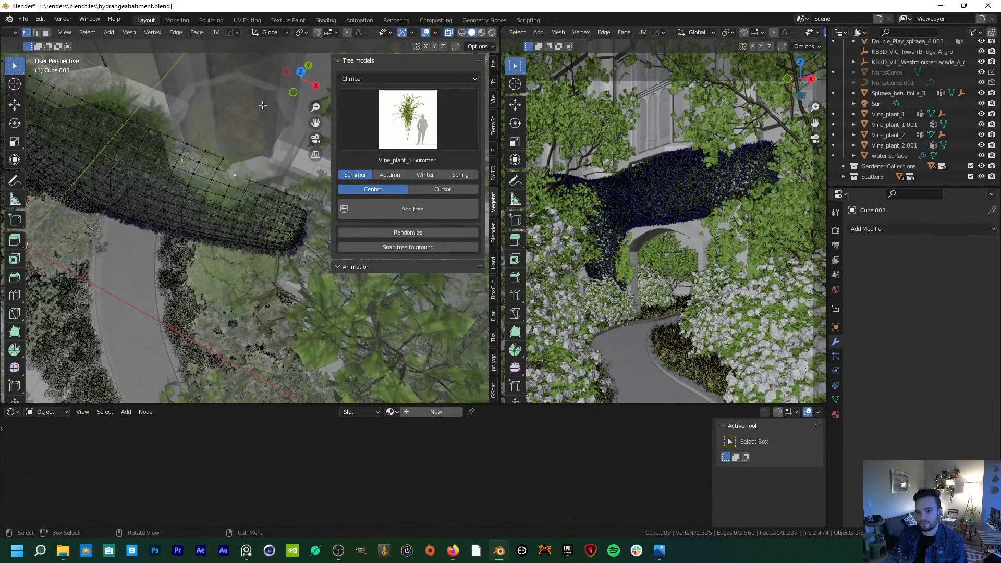
pyautogui.click(346, 32)
pyautogui.press('g')
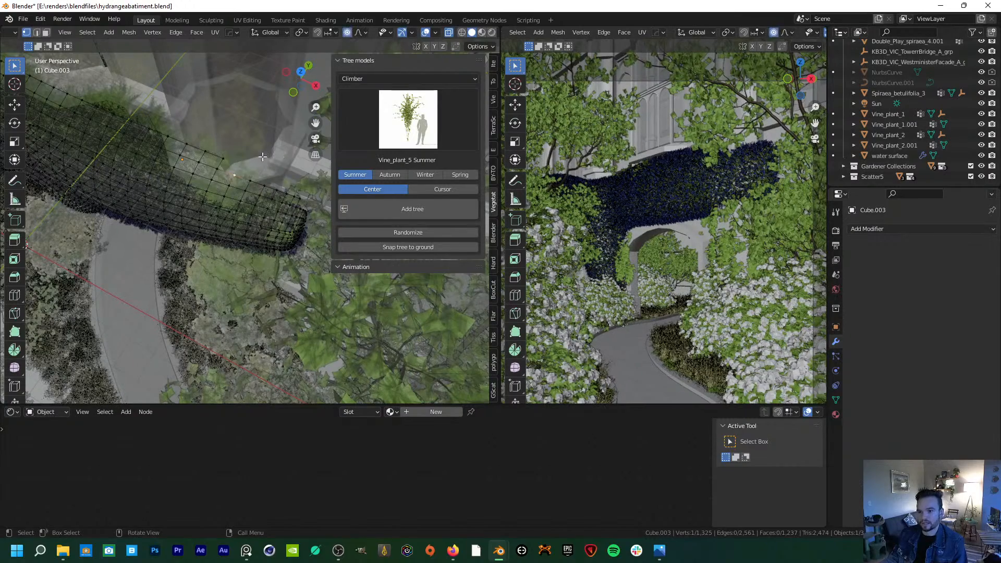
pyautogui.press('z')
pyautogui.scroll(-5, 245, 172)
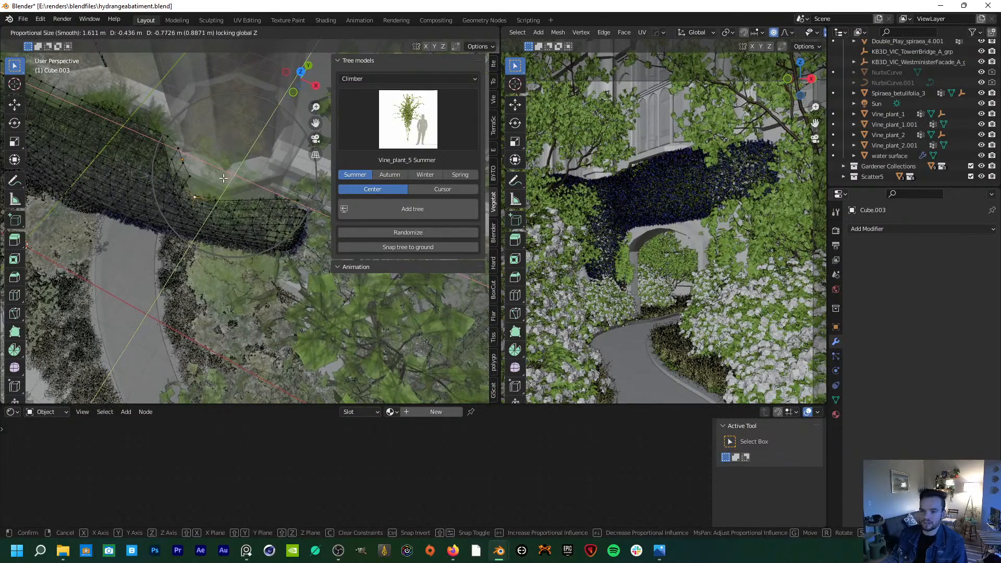
pyautogui.click(224, 177)
# - Shift the selected upper-edge vertex of the lavender emitter further horizontally, with proportional editing at a 1.611 m influence size
pyautogui.moveTo(224, 177); pyautogui.dragTo(229, 149, button='middle')
pyautogui.moveTo(216, 161); pyautogui.dragTo(293, 151, button='middle')
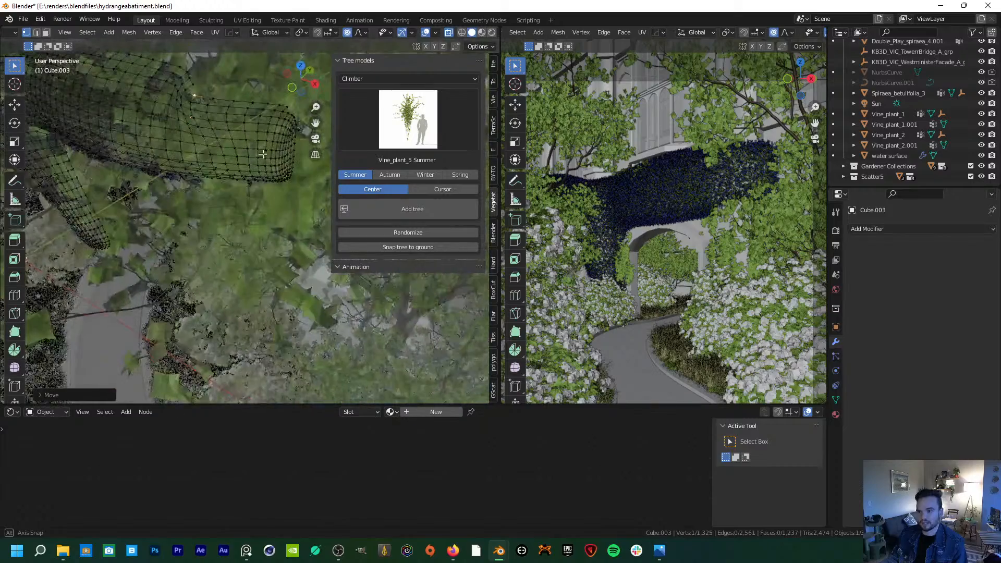
pyautogui.press('g')
pyautogui.press('z')
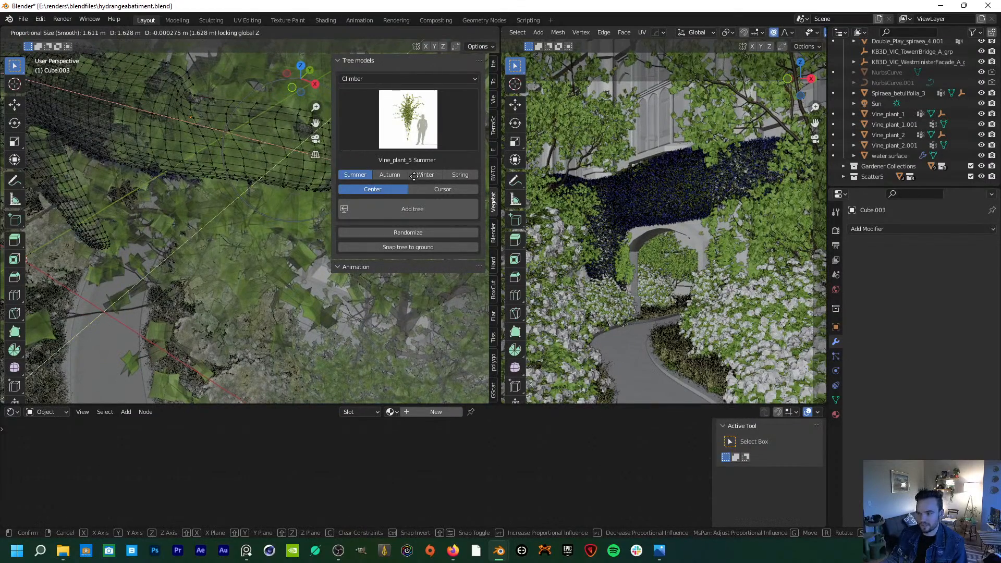
pyautogui.click(184, 187)
pyautogui.moveTo(208, 156)
pyautogui.mouseDown(button='middle')
pyautogui.moveTo(221, 163)
pyautogui.moveTo(220, 143)
pyautogui.mouseUp(button='middle')
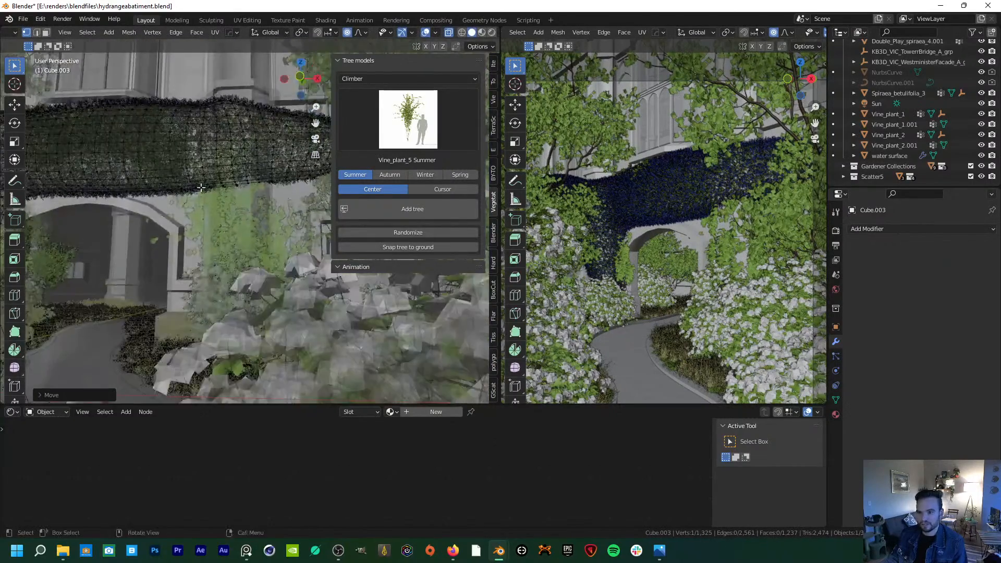
# - Add a vertex near the emitter's lower edge to the selection, shift both horizontally with proportional editing, and return to Object Mode
pyautogui.scroll(3, 219, 141)
pyautogui.keyDown('shift'); pyautogui.click(187, 176); pyautogui.keyUp('shift')
pyautogui.press('g')
pyautogui.press('z')
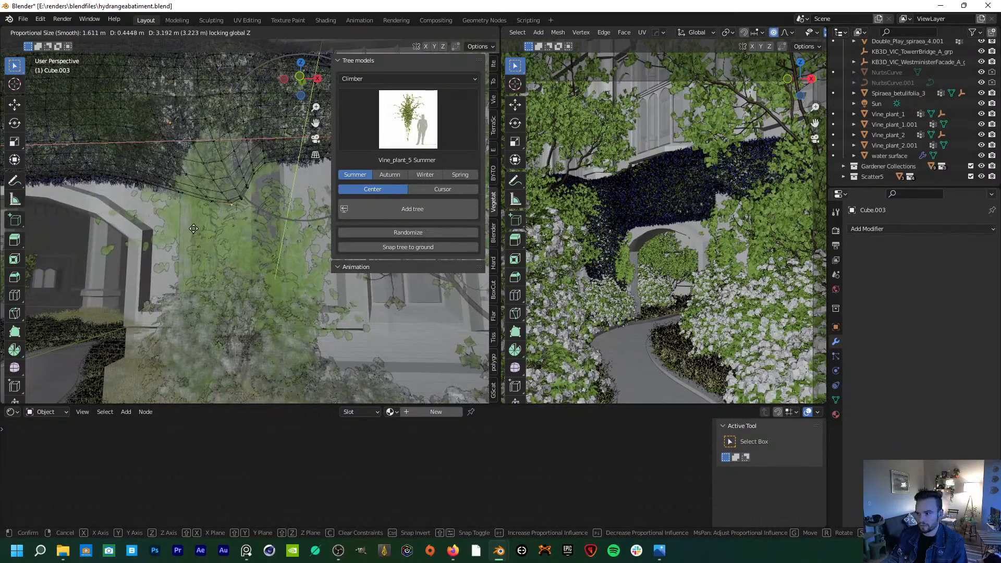
pyautogui.click(189, 189)
pyautogui.scroll(3, 47, 38)
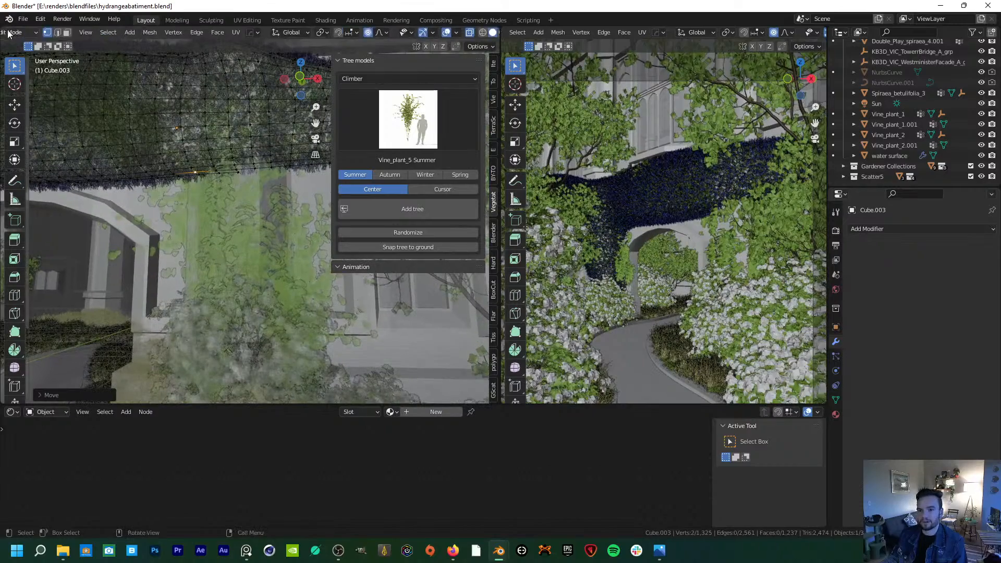
pyautogui.click(31, 34)
pyautogui.click(32, 44)
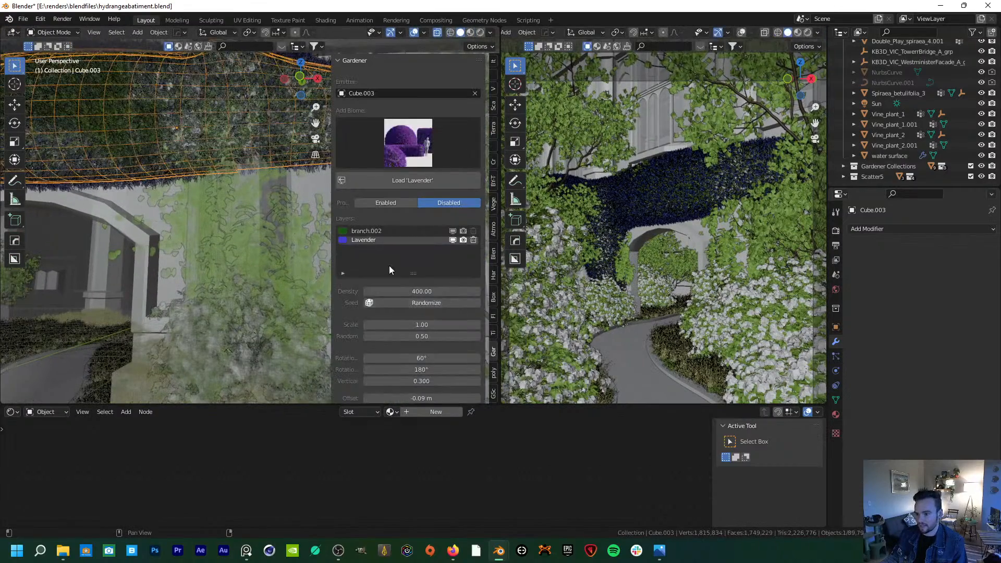
# - Set the Lavender layer's density to 200, its scale to 2.02 and its random scale to 0
pyautogui.scroll(-2, 396, 263)
pyautogui.click(432, 249)
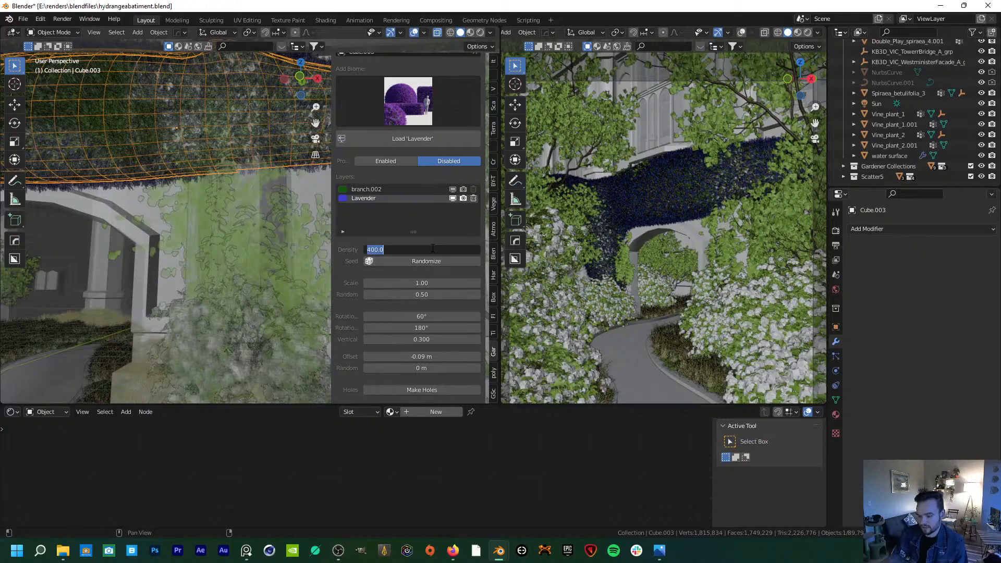
pyautogui.write('200')
pyautogui.press('Return')
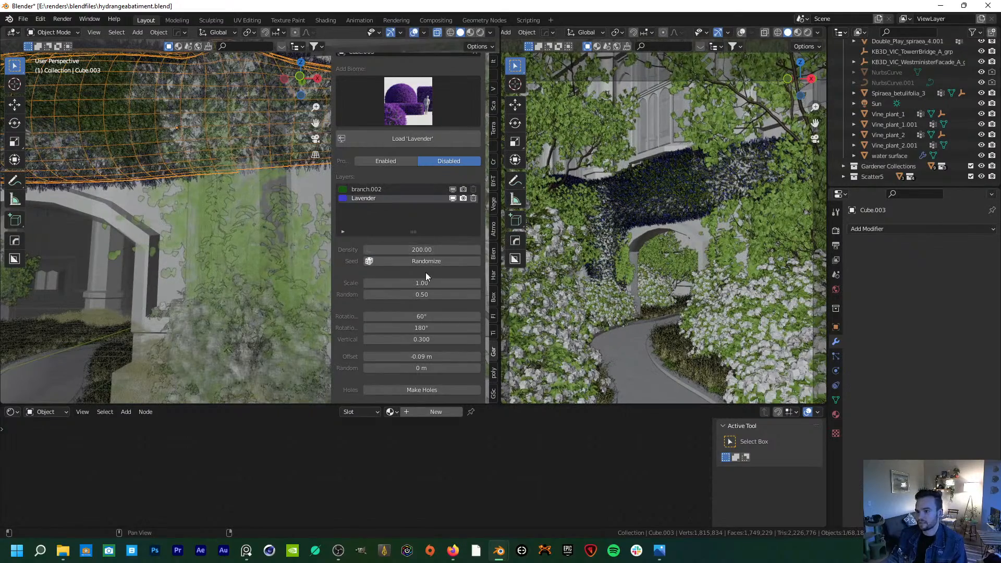
pyautogui.moveTo(428, 283); pyautogui.dragTo(399, 296)
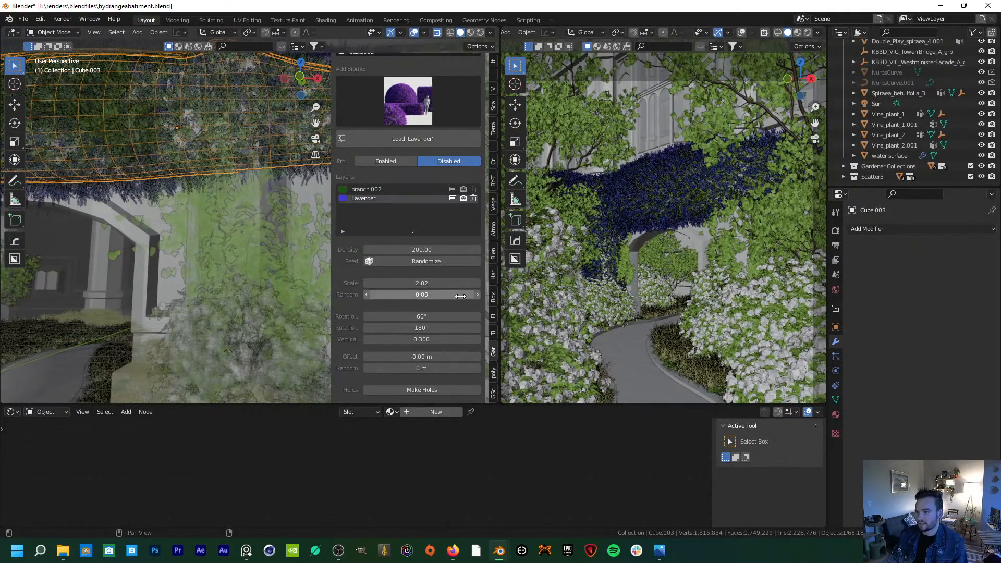
pyautogui.scroll(-6, 77, 276)
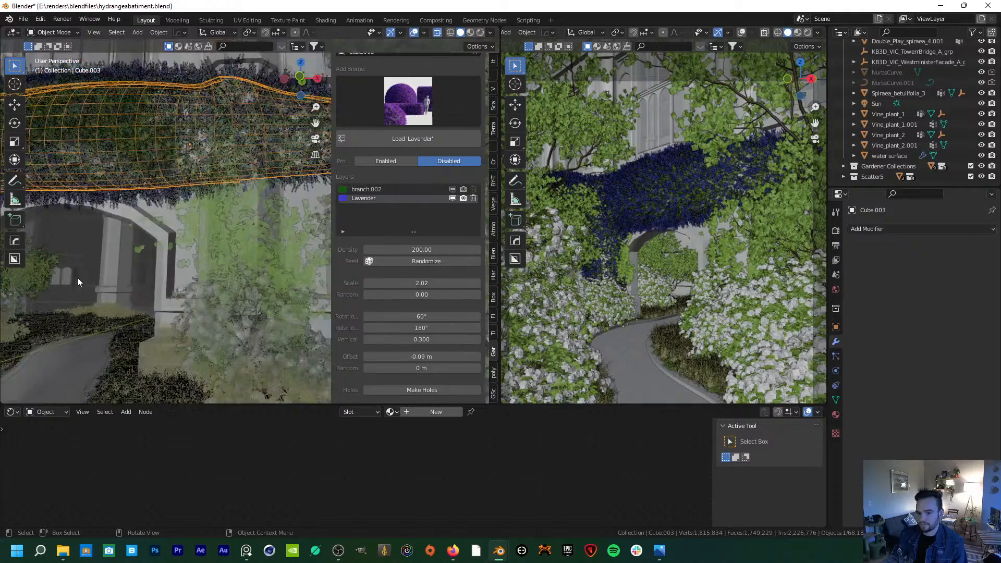
# - Turn off X-ray display and deselect the lavender emitter
pyautogui.click(437, 33)
pyautogui.moveTo(137, 201); pyautogui.dragTo(43, 241, button='middle')
pyautogui.click(40, 241)
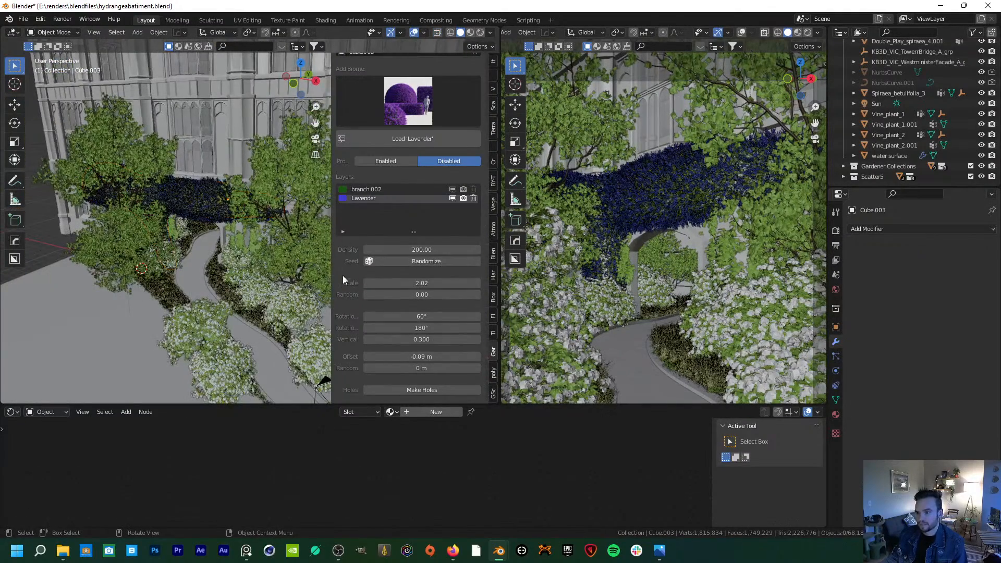
# - Make holes in the Lavender layer and set the emitter to show in renders
pyautogui.scroll(-2, 366, 301)
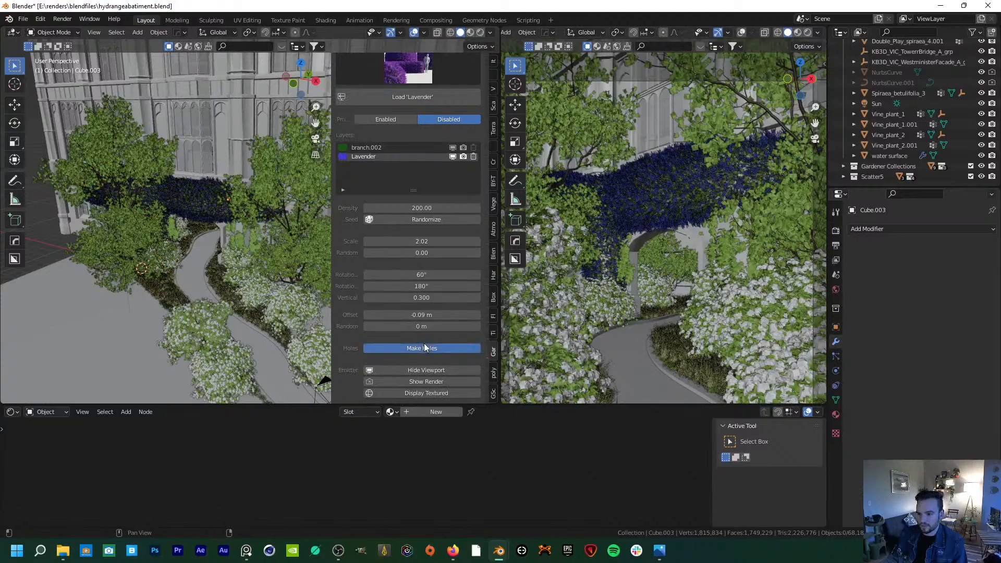
pyautogui.click(425, 348)
pyautogui.scroll(-4, 365, 334)
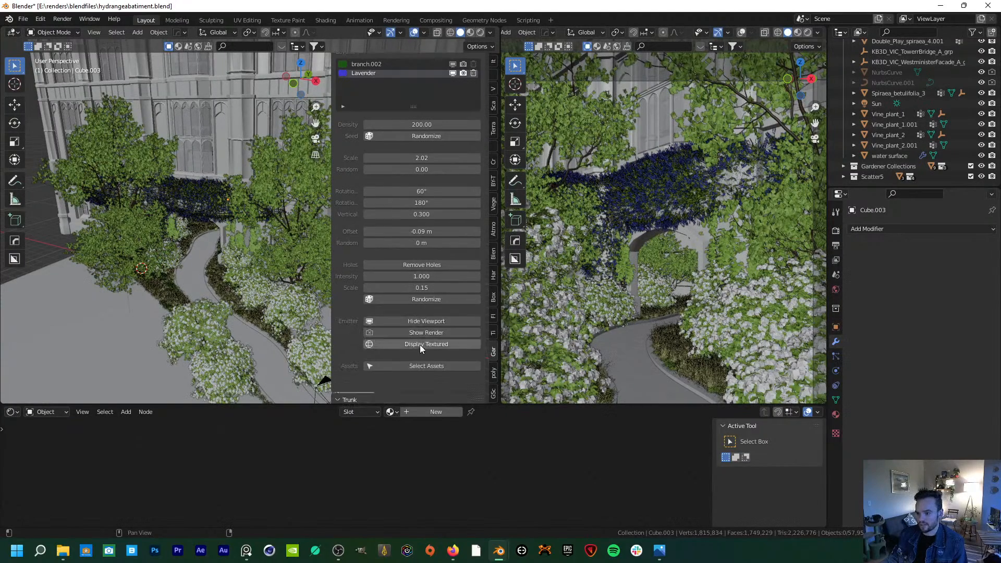
pyautogui.click(427, 323)
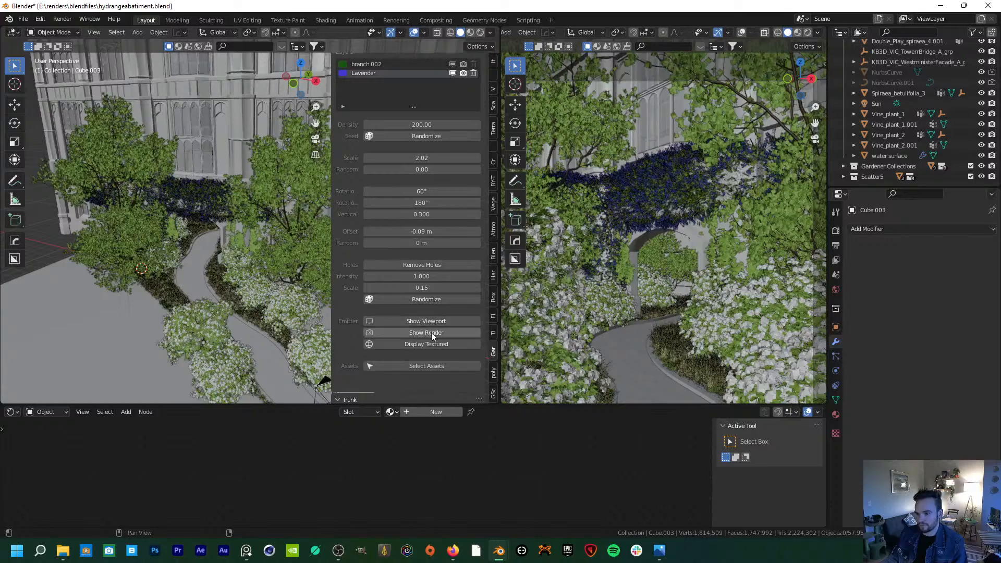
pyautogui.click(432, 334)
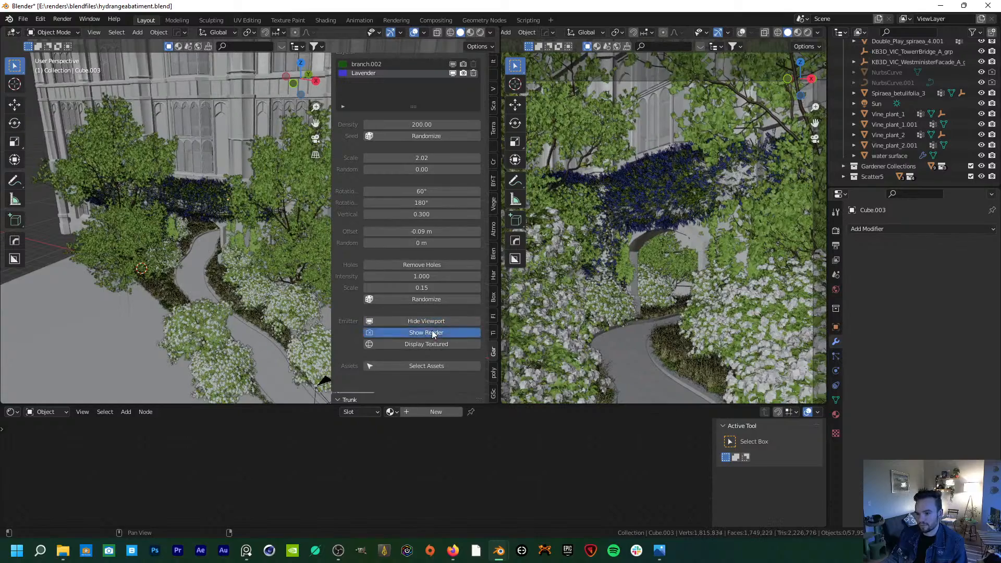
pyautogui.scroll(4, 236, 256)
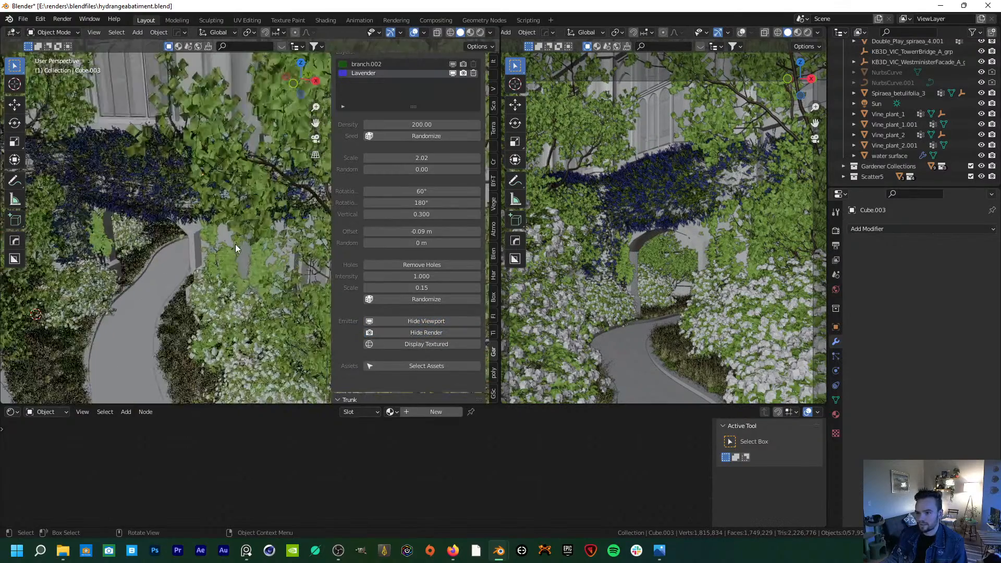
pyautogui.scroll(6, 235, 249)
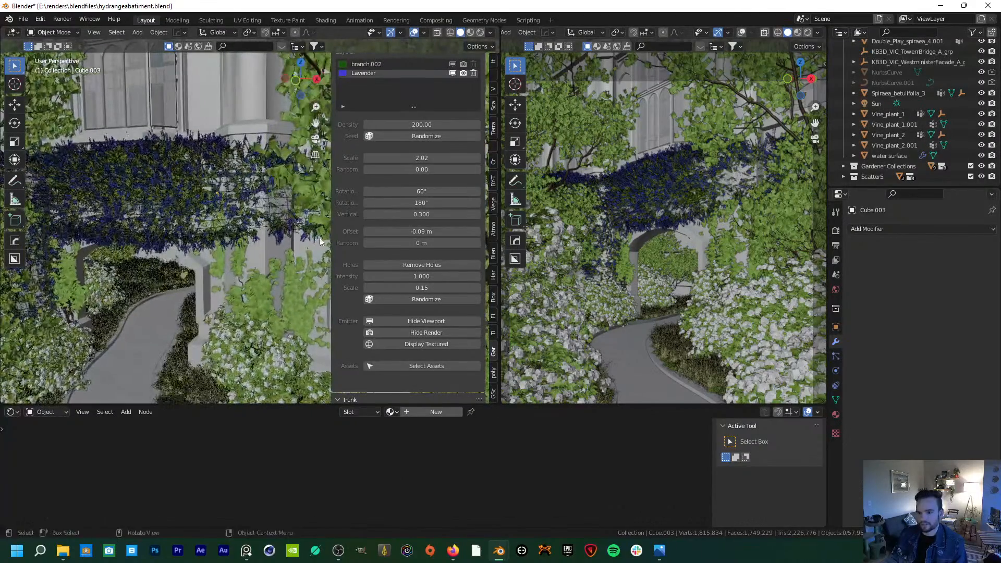
# - Raise the Lavender layer's hole intensity to 5.9 after trying 4.5
pyautogui.doubleClick(426, 276)
pyautogui.write('4.5')
pyautogui.press('Return')
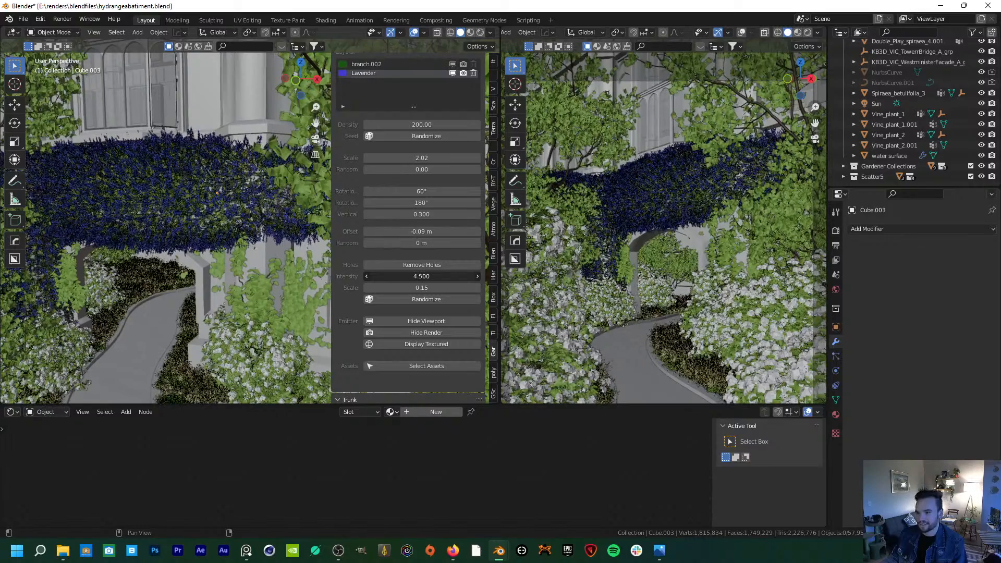
pyautogui.moveTo(426, 275); pyautogui.dragTo(434, 276)
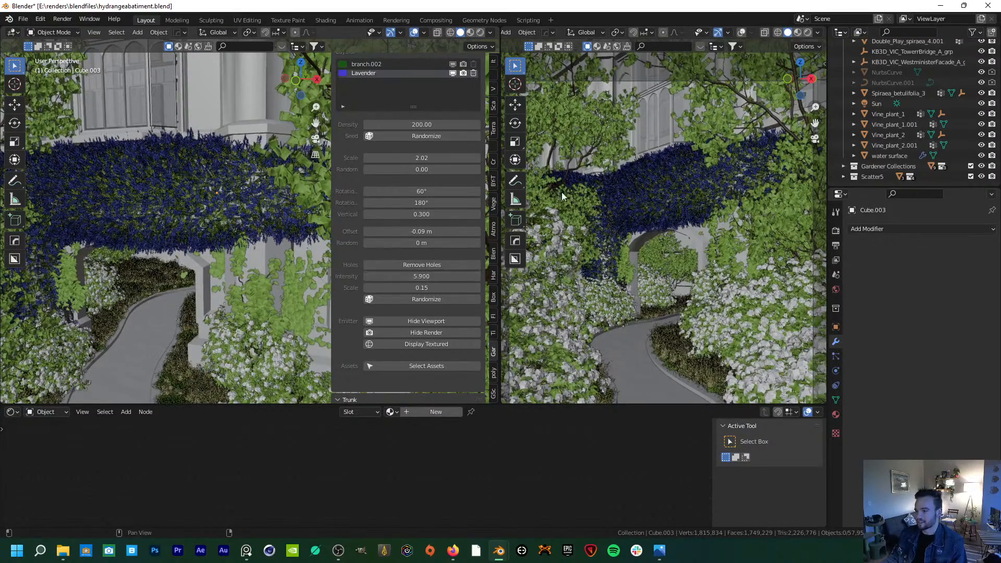
# - Compare the reference image hydrangeascene.jpg with the lavender foliage above the arch
pyautogui.click(658, 552)
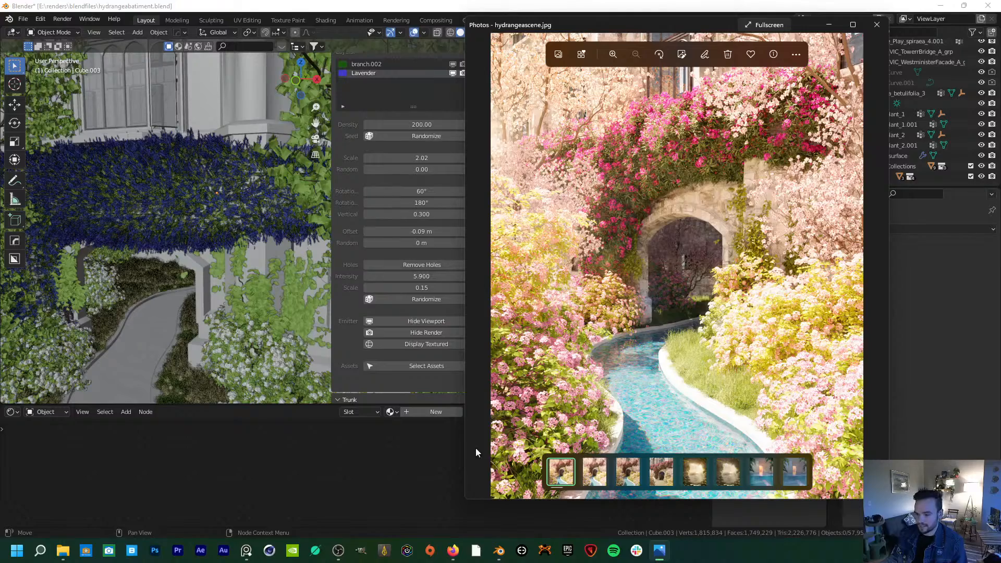
pyautogui.click(421, 482)
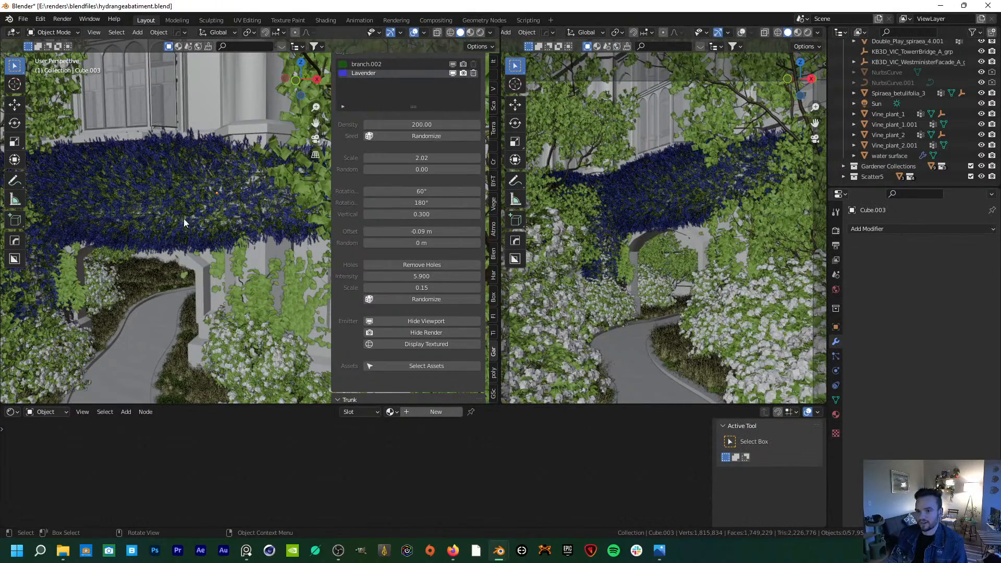
pyautogui.moveTo(178, 211); pyautogui.dragTo(192, 263, button='middle')
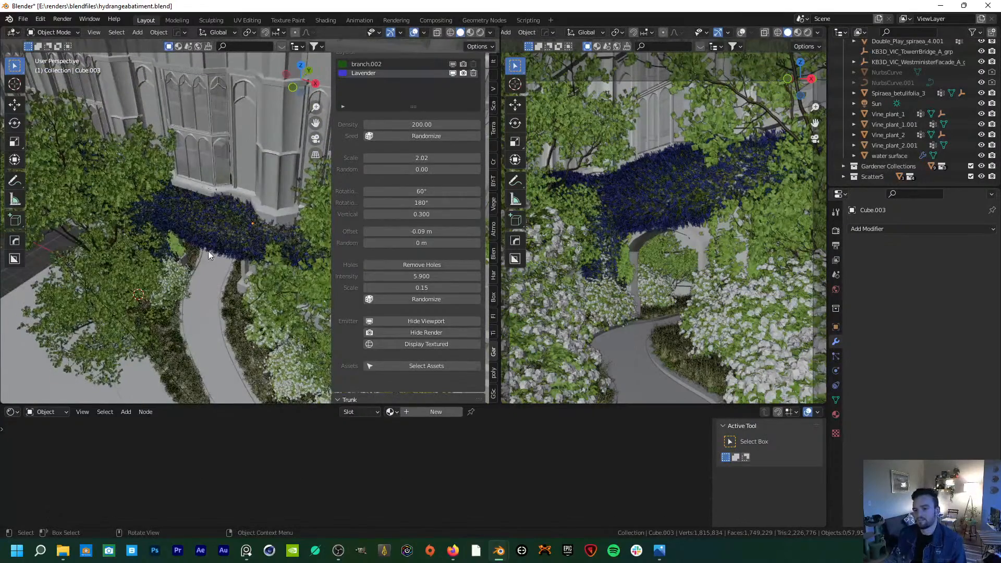
pyautogui.scroll(3, 218, 243)
pyautogui.scroll(3, 219, 266)
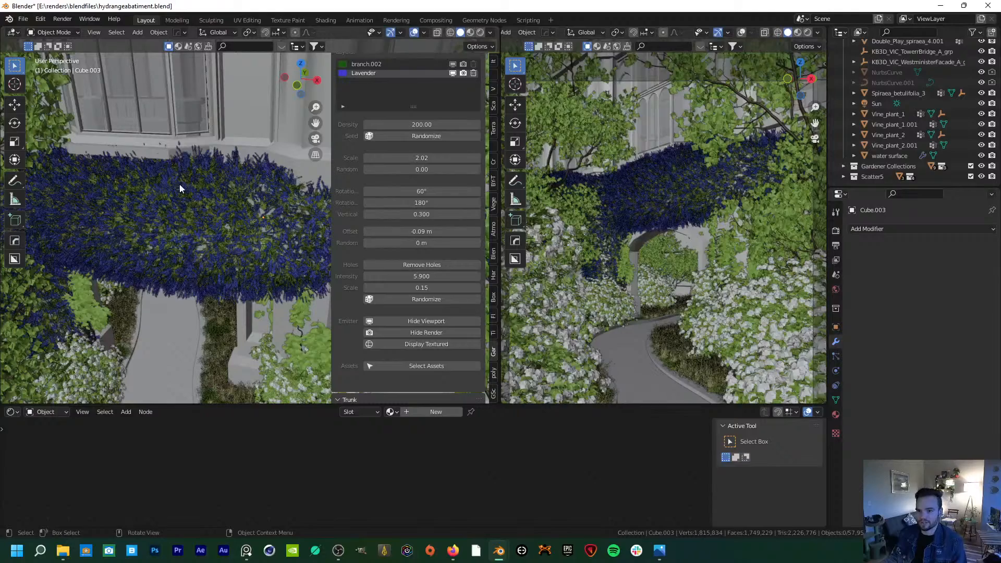
# - In Sculpt Mode, inflate the emitter's upper middle with a 268 px Inflate/Deflate brush, and return to Object Mode
pyautogui.click(53, 32)
pyautogui.click(56, 68)
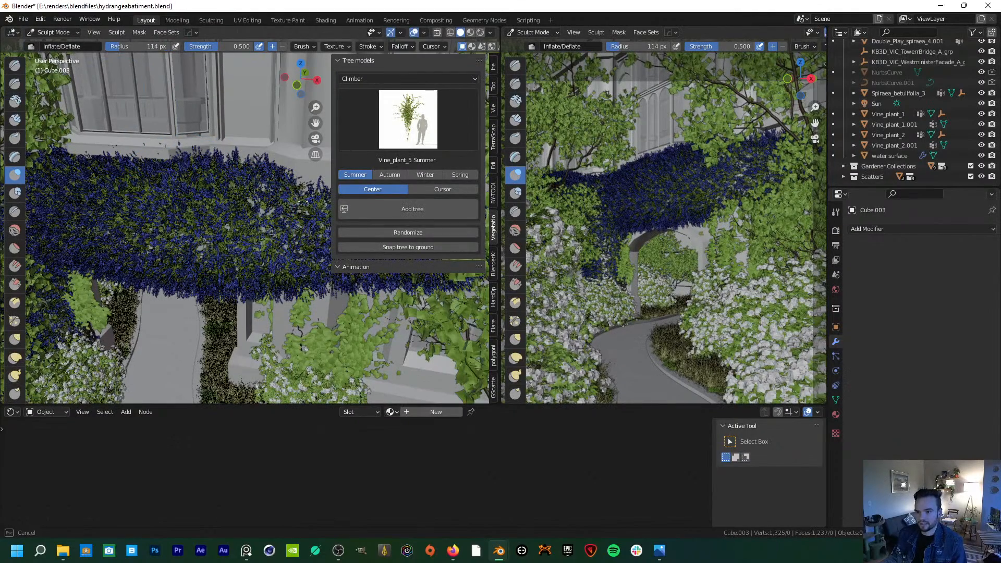
pyautogui.scroll(-3, 15, 234)
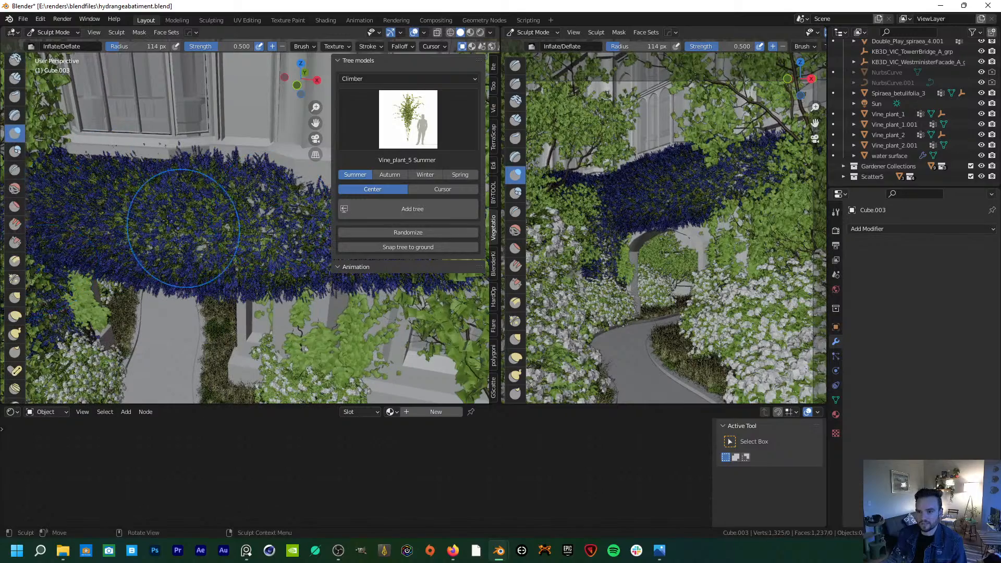
pyautogui.press('f')
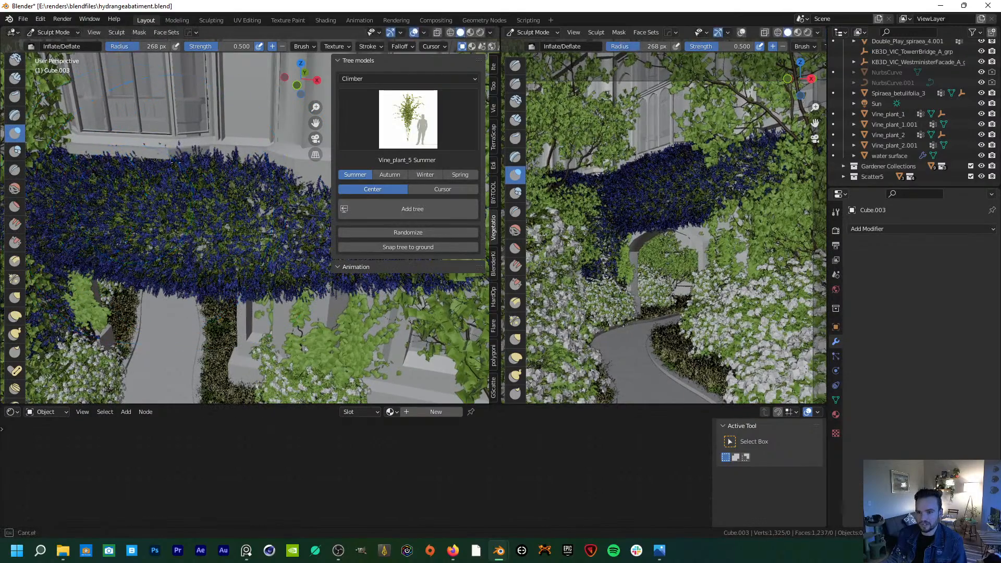
pyautogui.moveTo(175, 162); pyautogui.dragTo(164, 162)
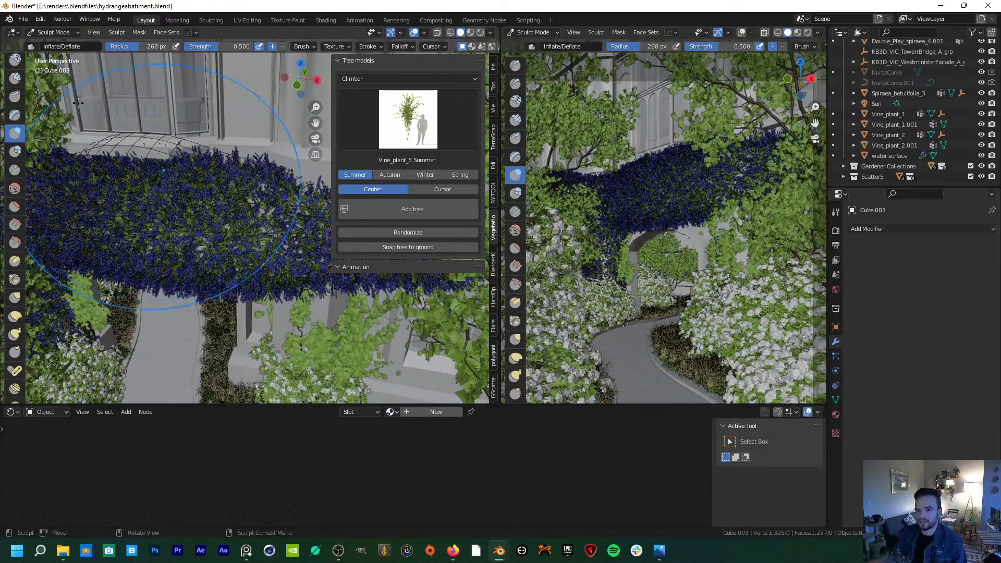
pyautogui.click(48, 32)
pyautogui.click(58, 45)
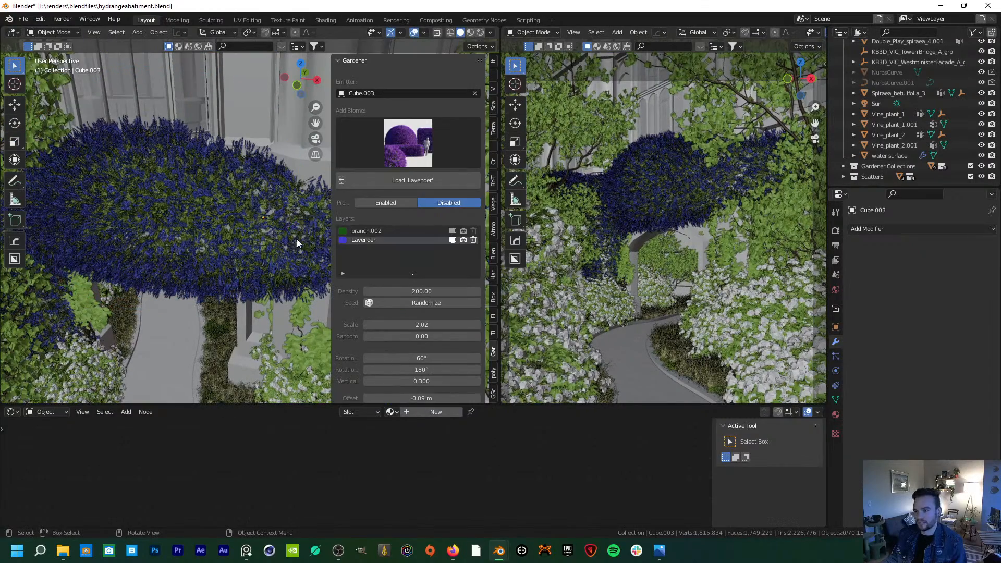
pyautogui.click(47, 32)
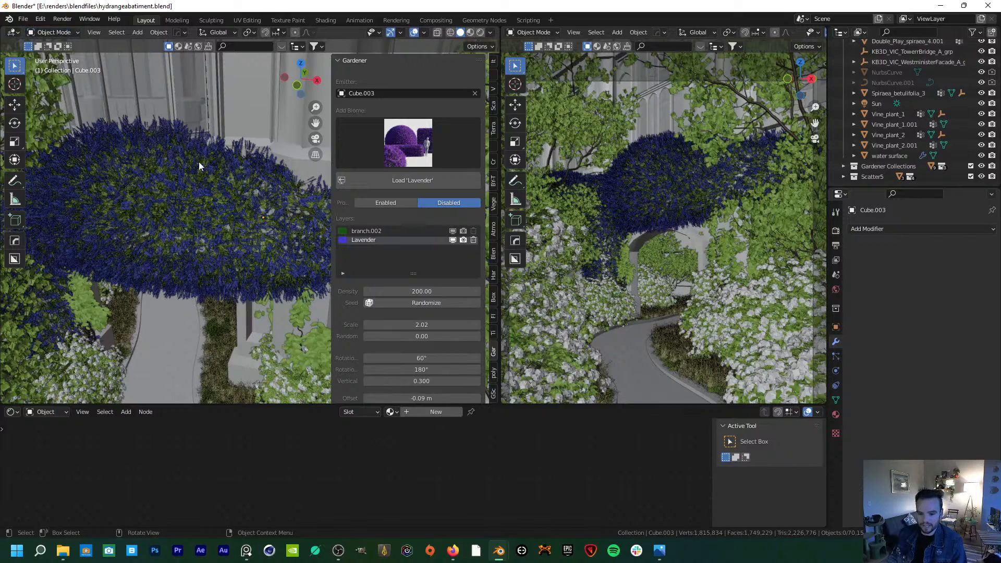
# - Add a Displace modifier to the lavender emitter and give it a new texture of type Clouds
pyautogui.moveTo(213, 223); pyautogui.dragTo(240, 256, button='middle')
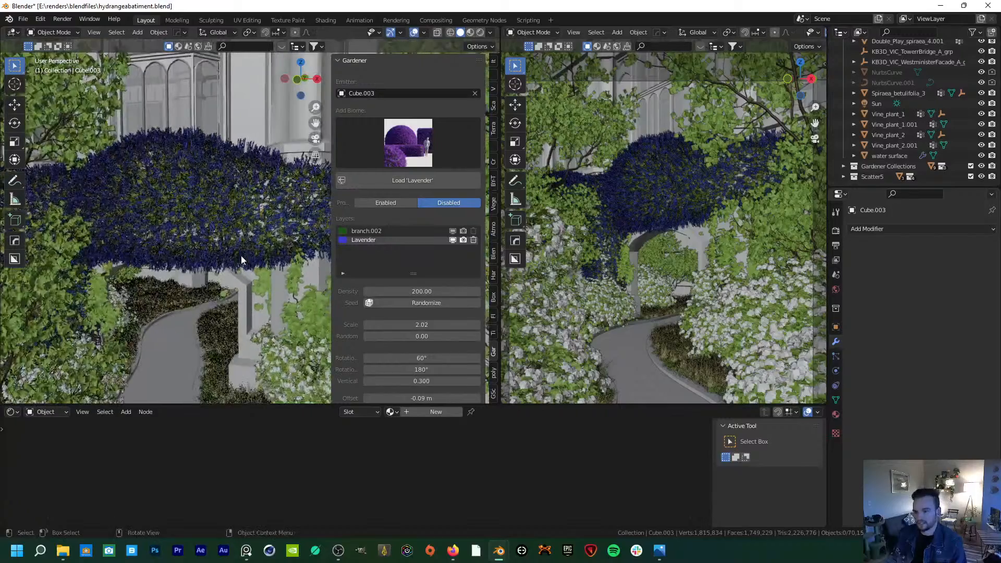
pyautogui.click(907, 229)
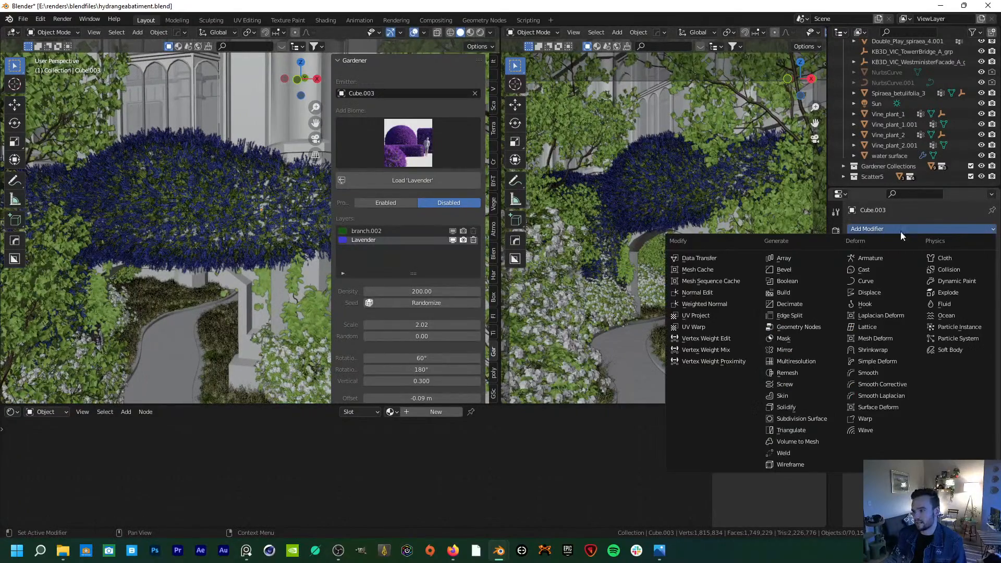
pyautogui.click(868, 293)
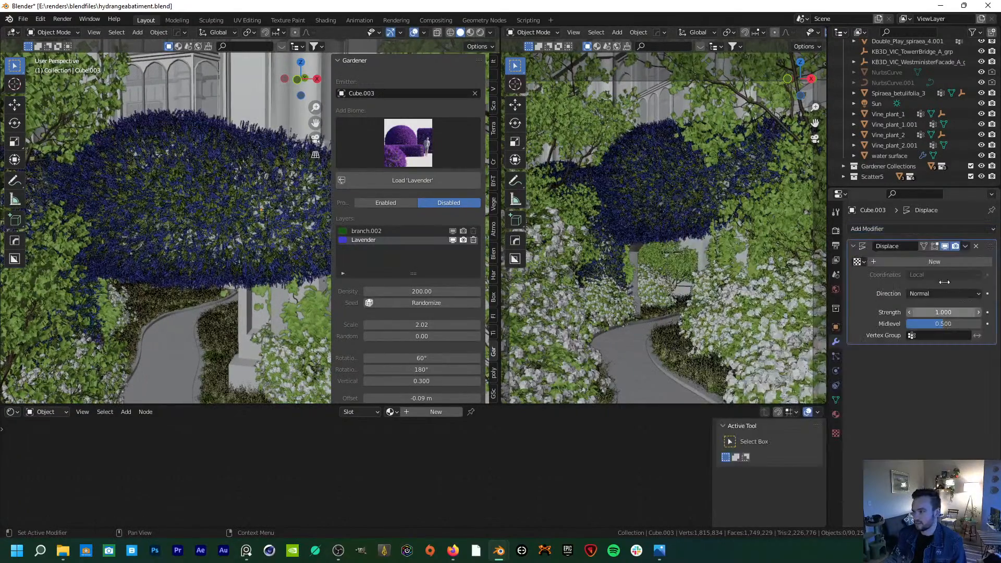
pyautogui.click(938, 261)
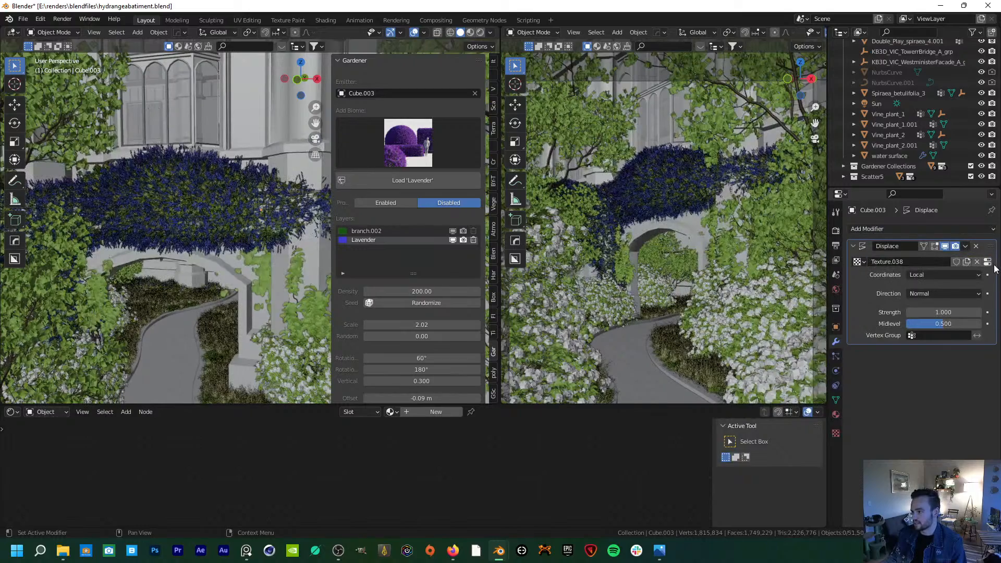
pyautogui.click(987, 262)
pyautogui.click(977, 259)
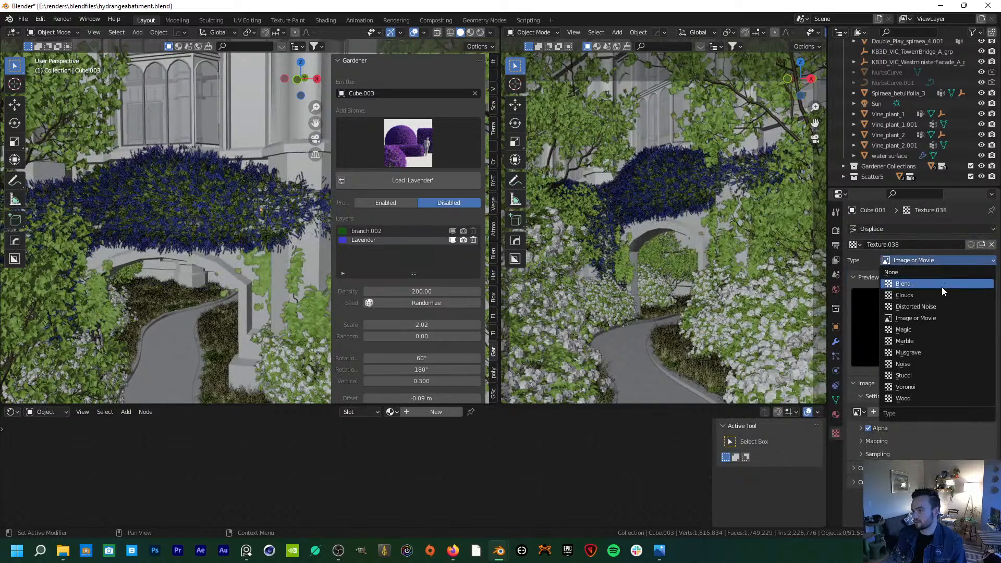
pyautogui.click(941, 295)
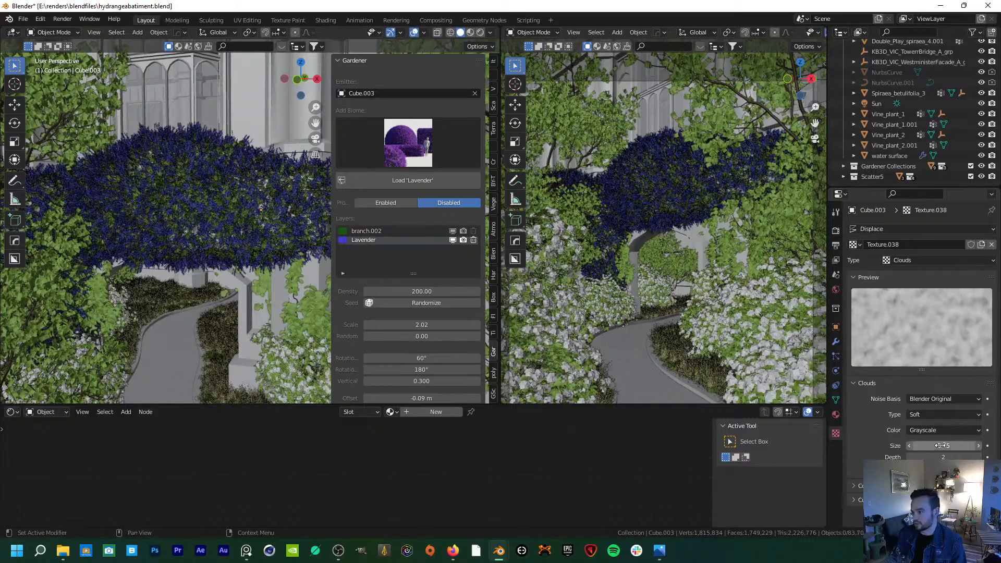
# - Adjust the Clouds texture size and set the Displace modifier's strength to -0.900 and midlevel to 0.037
pyautogui.moveTo(940, 445); pyautogui.dragTo(962, 445)
pyautogui.click(835, 341)
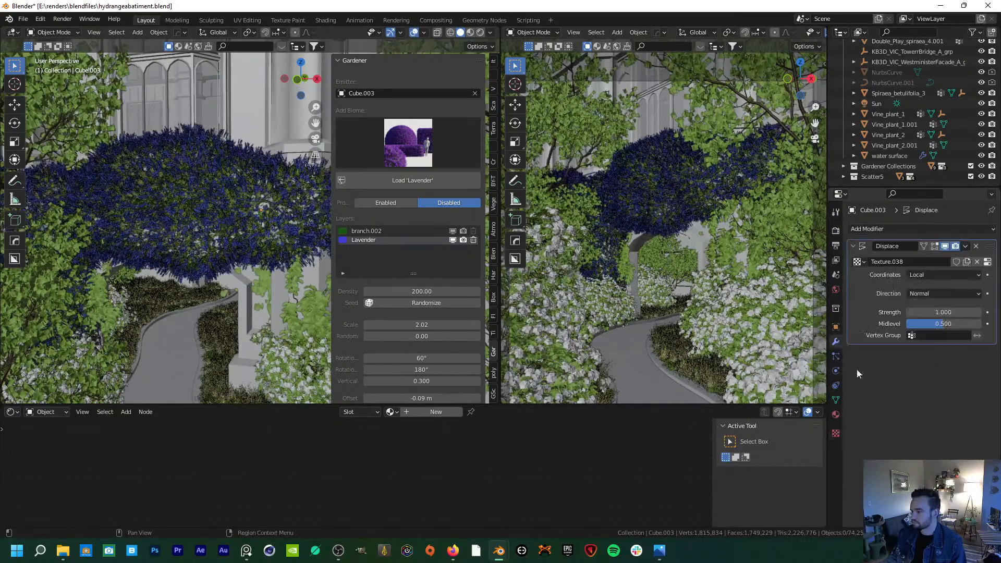
pyautogui.moveTo(971, 322); pyautogui.dragTo(938, 311)
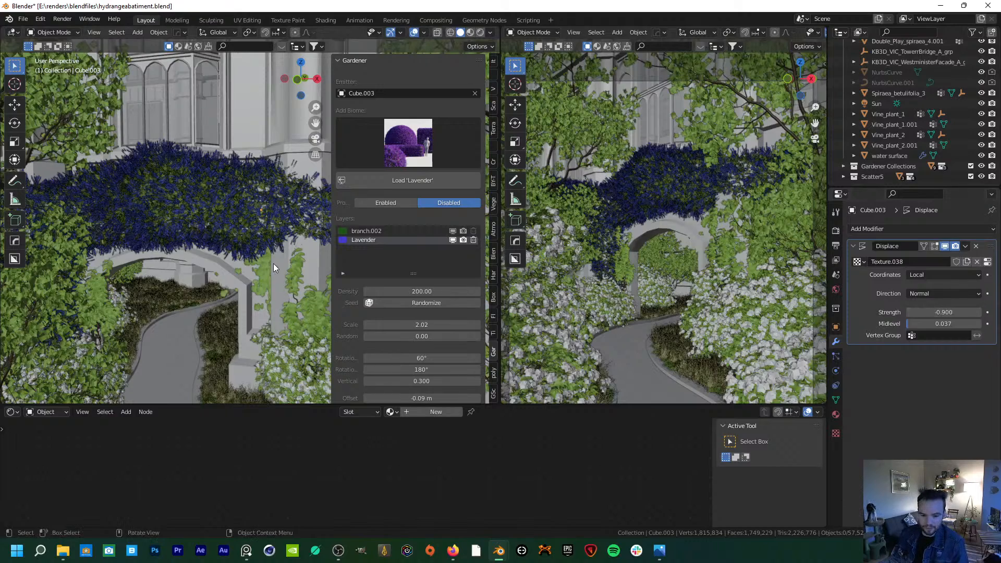
pyautogui.scroll(-3, 252, 221)
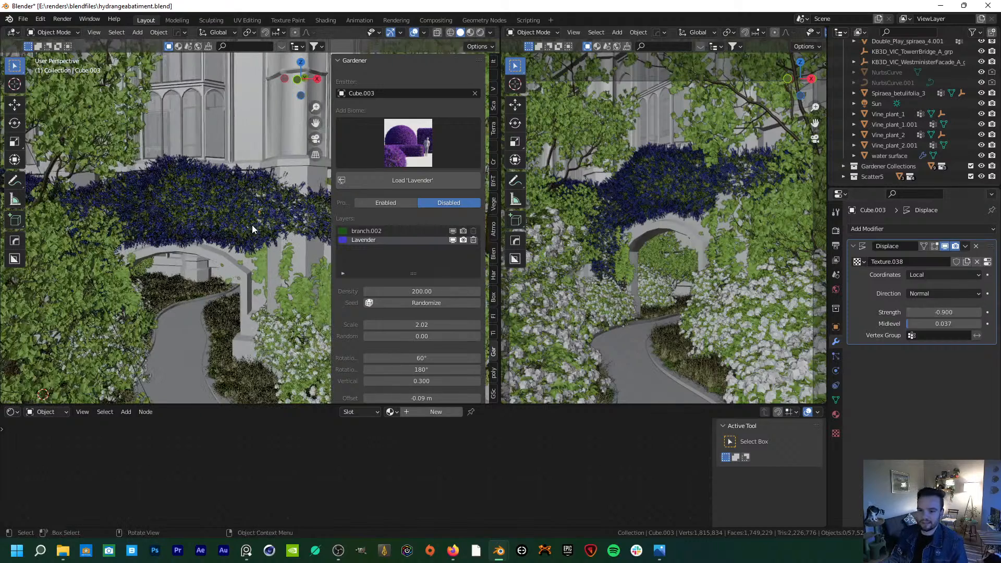
pyautogui.scroll(-2, 251, 253)
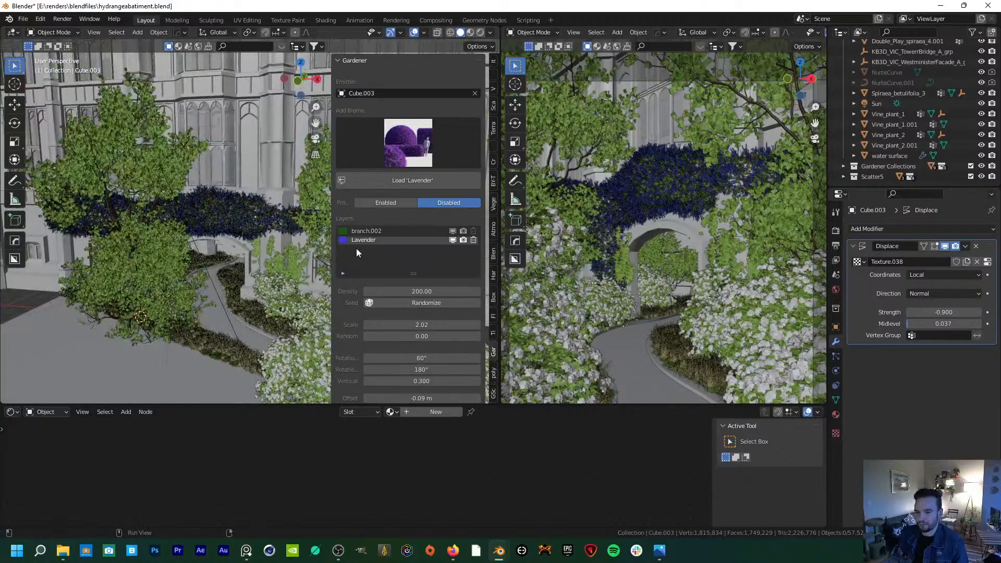
# - Examine the Scatter5 systems list and tweaking settings for the ground's grass systems, down to the Wind settings
pyautogui.scroll(-6, 355, 248)
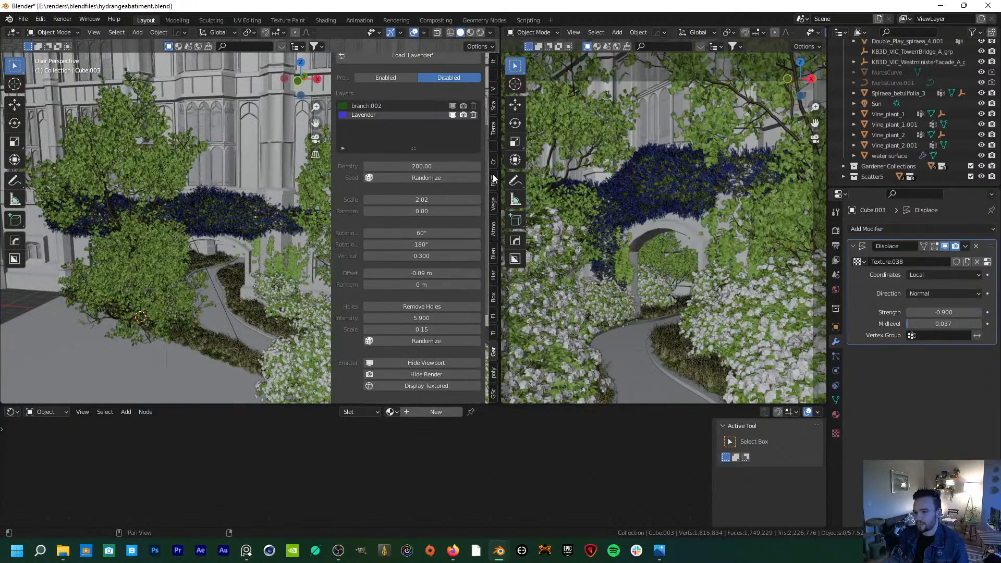
pyautogui.click(494, 107)
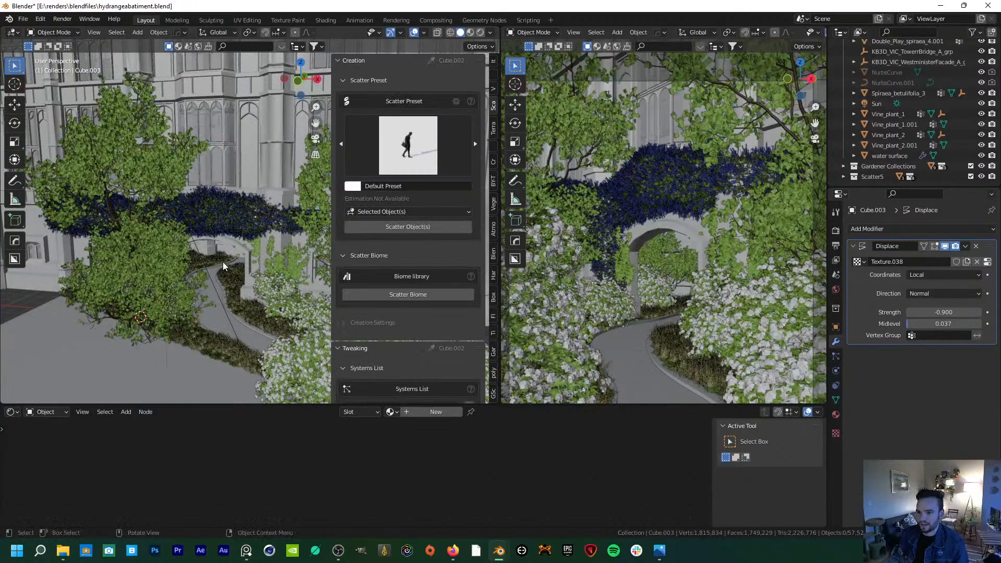
pyautogui.scroll(-5, 214, 266)
pyautogui.moveTo(198, 271); pyautogui.dragTo(230, 264, button='middle')
pyautogui.scroll(-15, 344, 242)
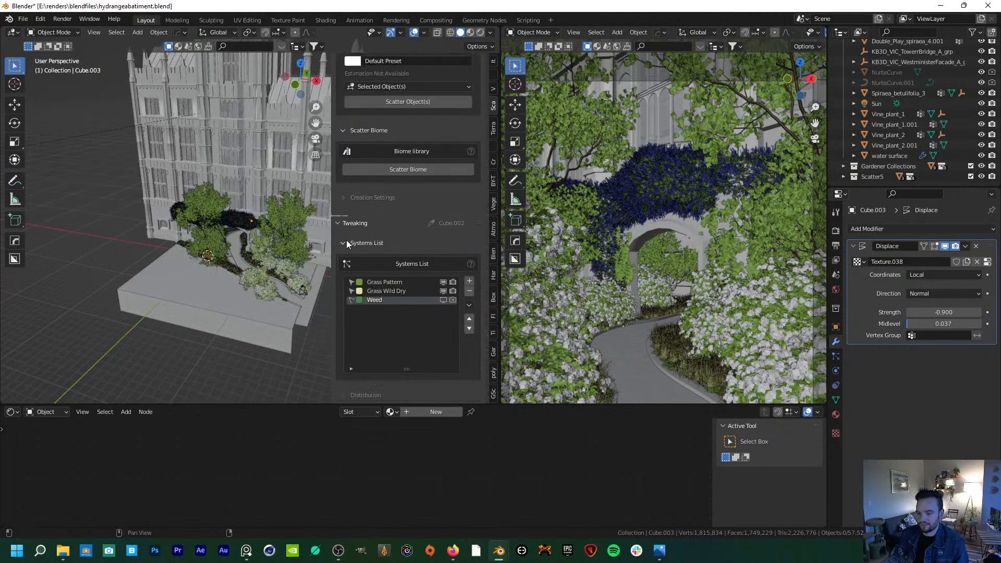
pyautogui.scroll(-3, 342, 255)
pyautogui.click(349, 304)
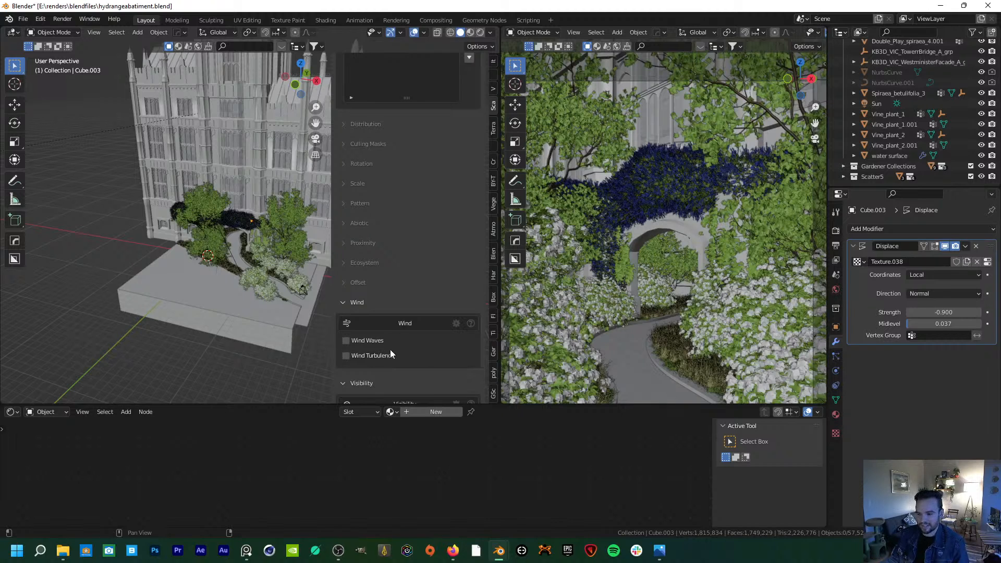
pyautogui.click(59, 554)
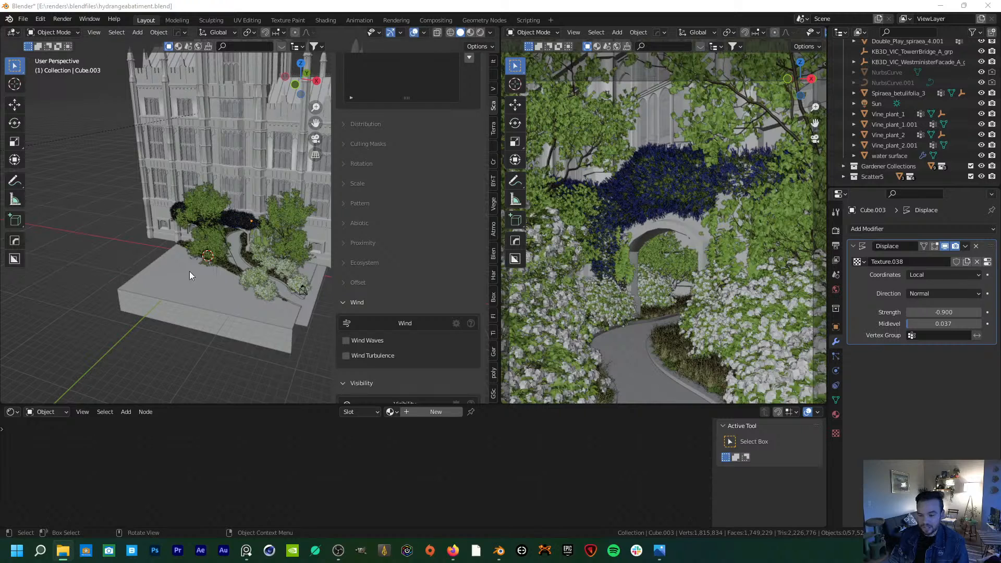
pyautogui.moveTo(199, 349); pyautogui.dragTo(177, 346, button='middle')
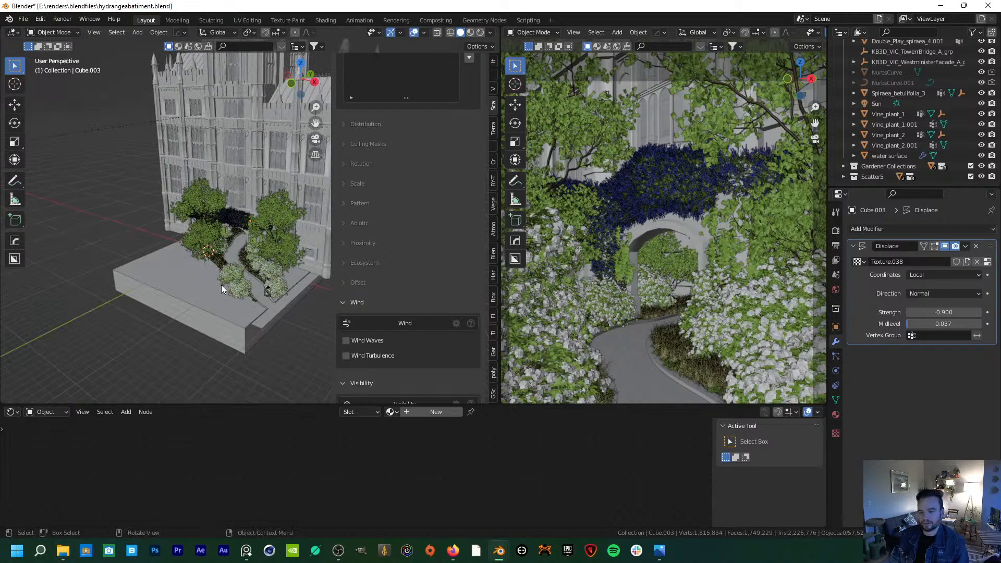
pyautogui.moveTo(223, 275); pyautogui.dragTo(211, 276, button='middle')
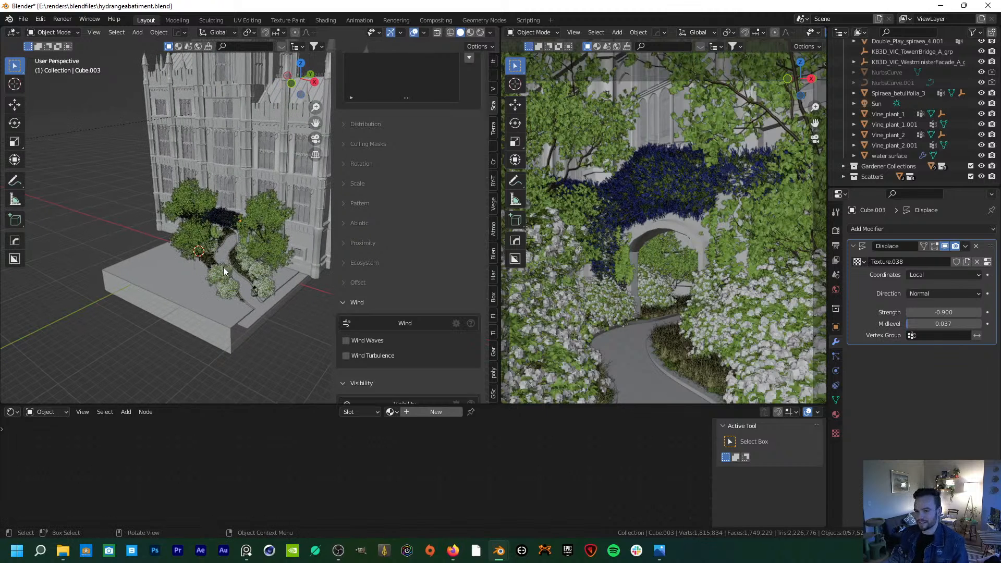
# - Select the white-flowered spiraea shrub beside the path and look at the vegetation add-on's climber and animation settings
pyautogui.scroll(3, 217, 275)
pyautogui.scroll(-5, 224, 261)
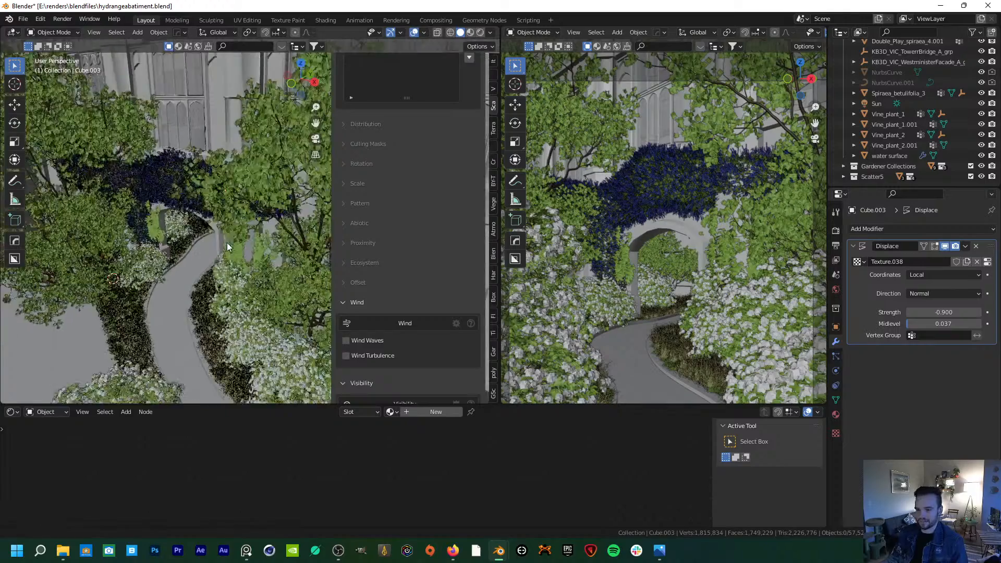
pyautogui.click(141, 225)
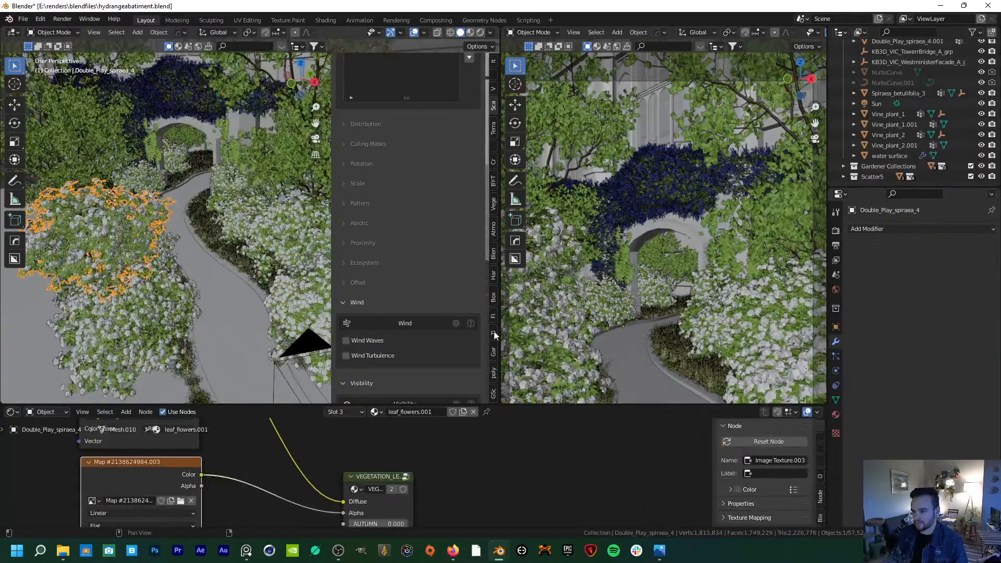
pyautogui.click(493, 204)
pyautogui.scroll(-1, 358, 282)
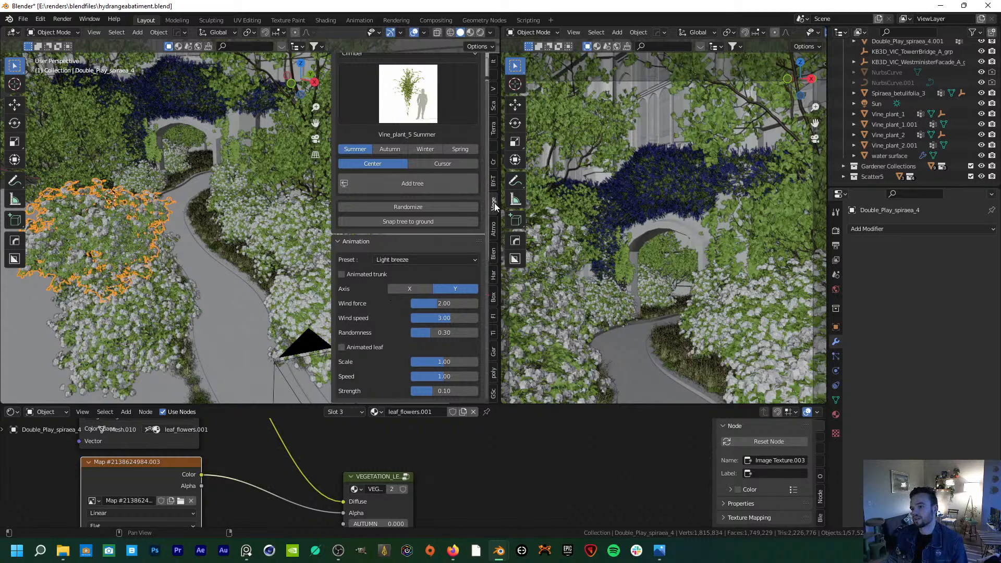
# - Review the Scatter5 Weed system's settings down to its Visibility camera optimization while viewing the ground slab
pyautogui.click(493, 104)
pyautogui.scroll(-6, 392, 233)
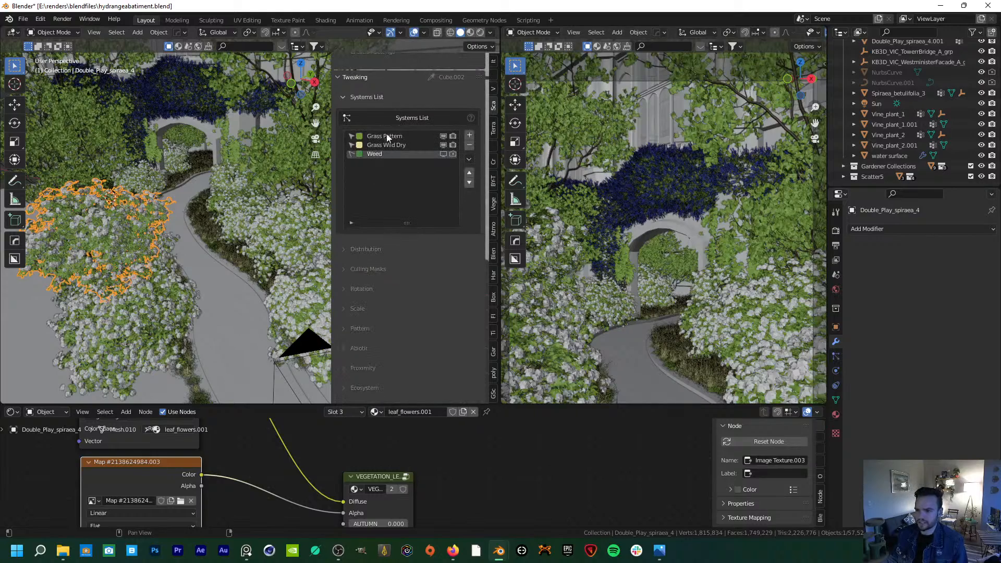
pyautogui.scroll(-5, 195, 240)
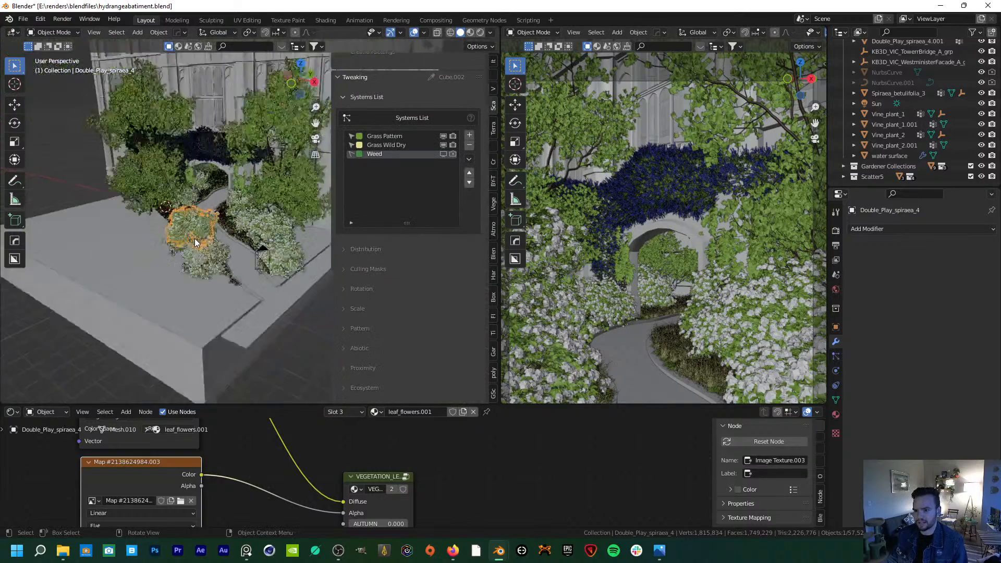
pyautogui.moveTo(195, 242); pyautogui.dragTo(260, 309, button='middle')
pyautogui.scroll(5, 259, 309)
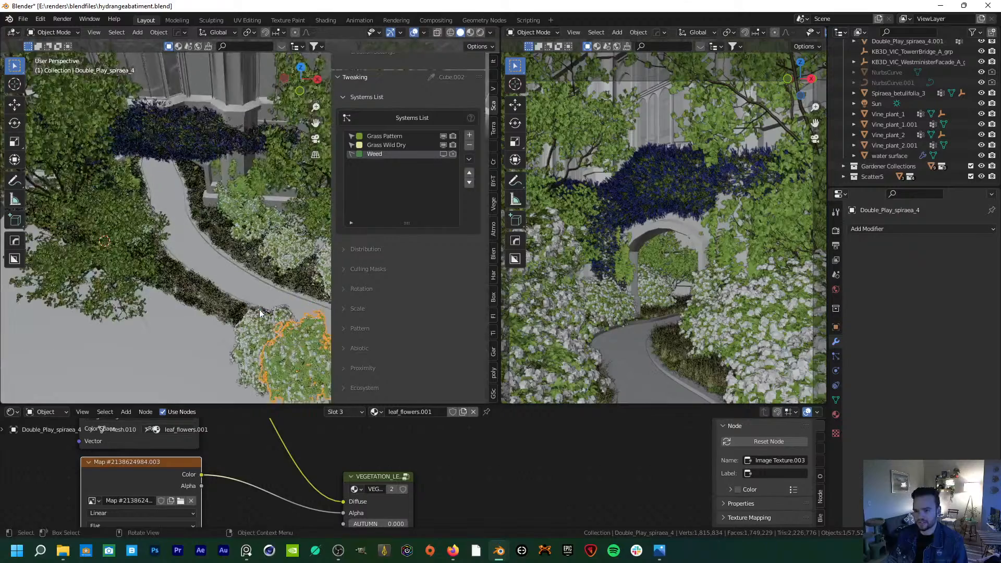
pyautogui.scroll(-6, 258, 309)
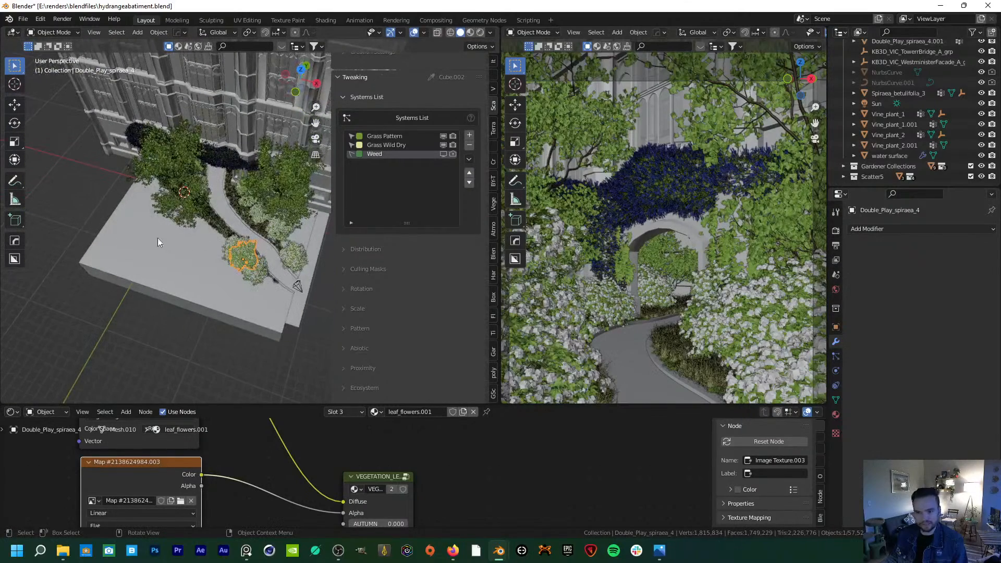
pyautogui.scroll(-10, 380, 266)
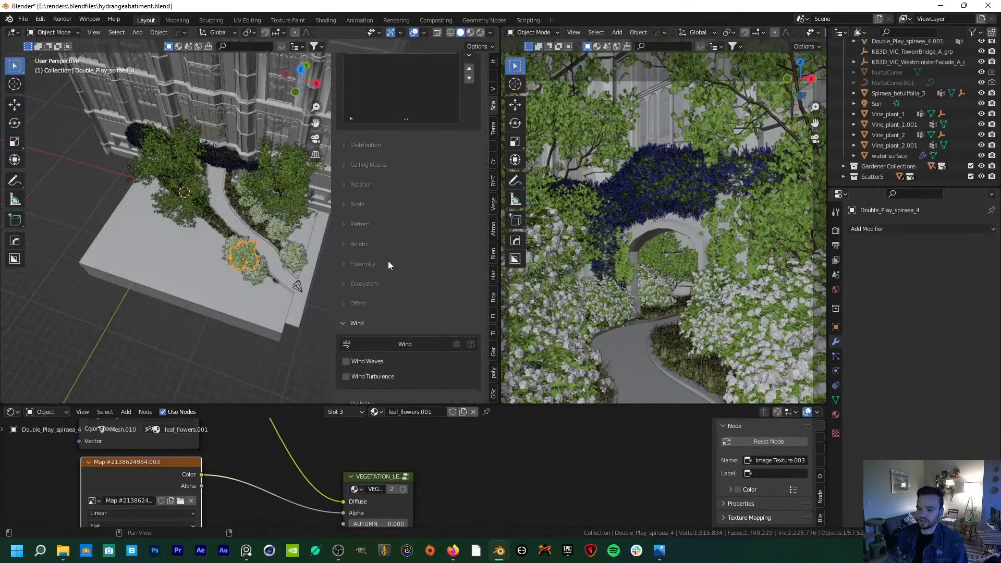
pyautogui.scroll(-2, 388, 262)
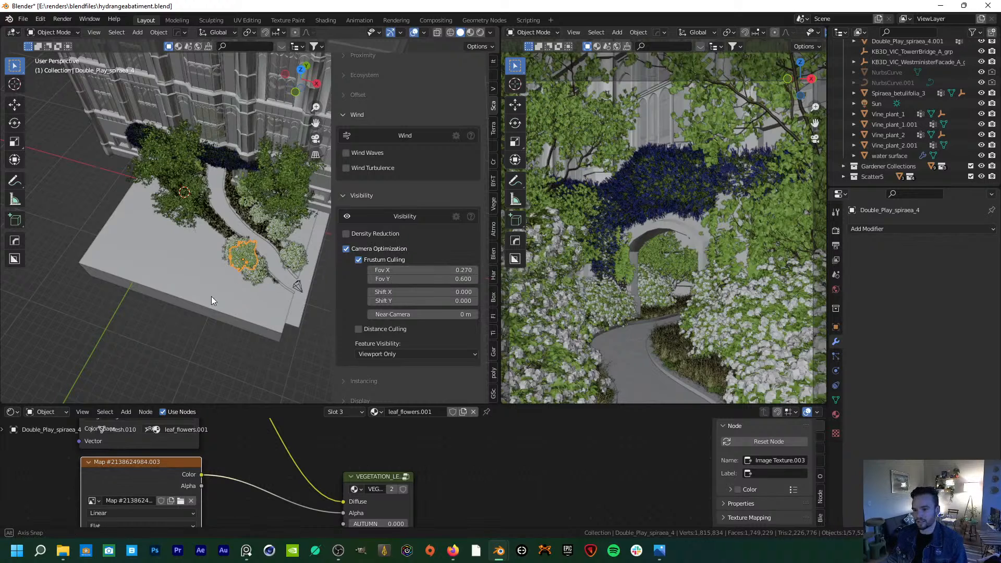
# - In top view, set the frustum culling Fov X to 0.600 and check the grass coverage in front of and behind the building
pyautogui.moveTo(211, 296); pyautogui.dragTo(201, 301, button='middle')
pyautogui.press('KP_7')
pyautogui.scroll(2, 213, 229)
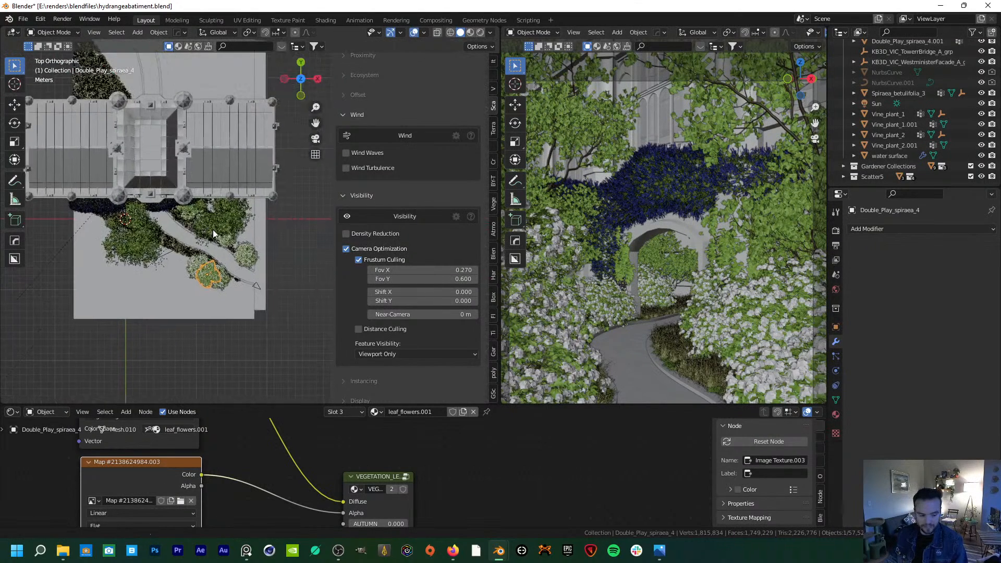
pyautogui.scroll(4, 224, 236)
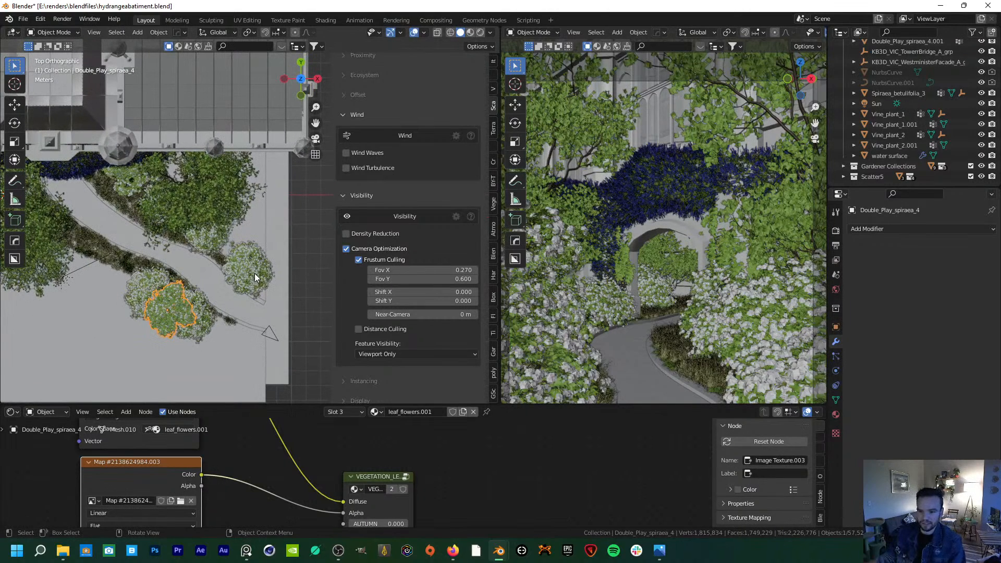
pyautogui.moveTo(134, 301); pyautogui.dragTo(151, 274, button='middle')
pyautogui.press('KP_7')
pyautogui.scroll(-2, 151, 274)
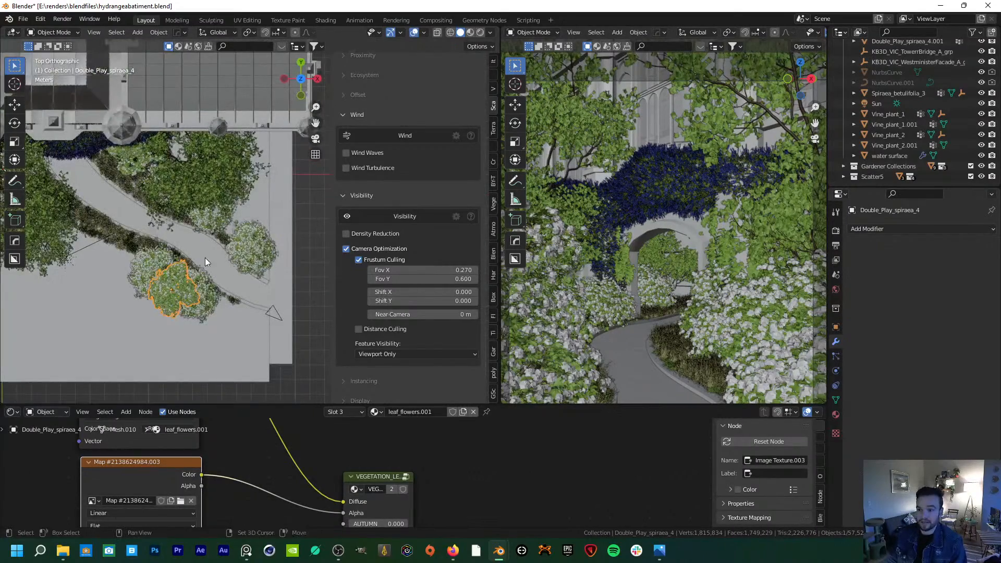
pyautogui.keyDown('shift'); pyautogui.moveTo(205, 258); pyautogui.dragTo(266, 268, button='middle'); pyautogui.keyUp('shift')
pyautogui.moveTo(452, 270); pyautogui.dragTo(426, 297)
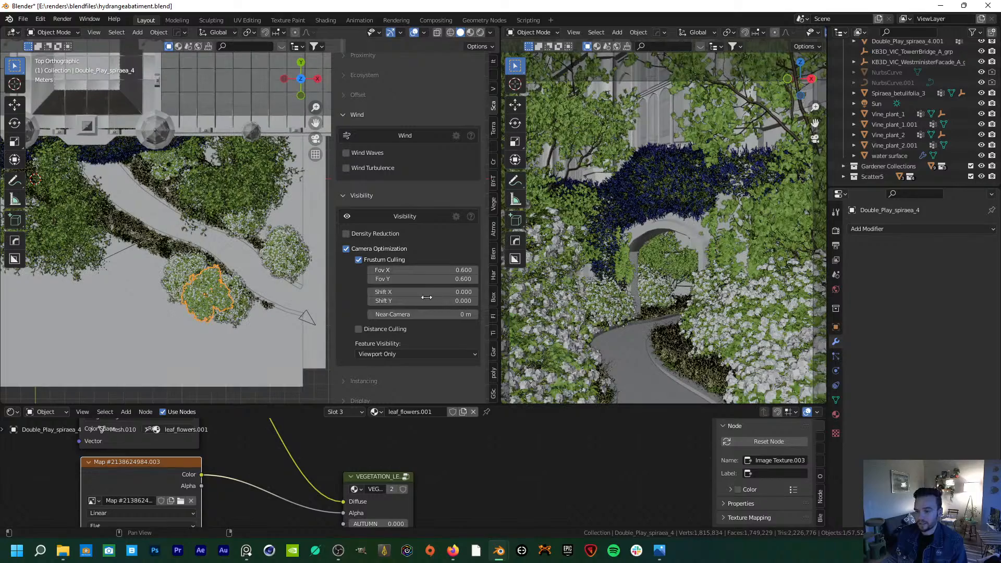
pyautogui.scroll(-4, 165, 275)
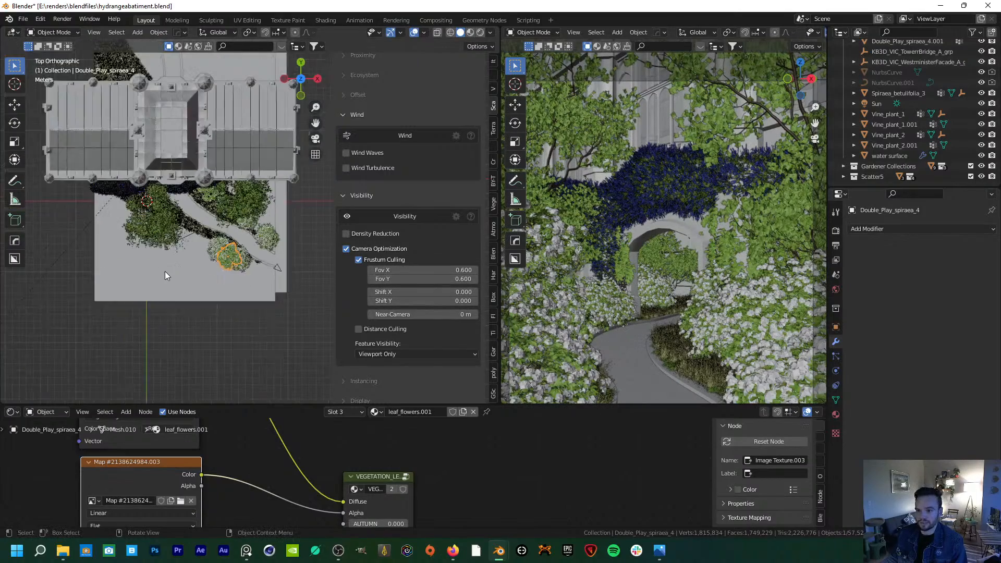
pyautogui.keyDown('shift'); pyautogui.moveTo(166, 275); pyautogui.dragTo(202, 332, button='middle'); pyautogui.keyUp('shift')
pyautogui.keyDown('shift'); pyautogui.moveTo(122, 77); pyautogui.dragTo(149, 167, button='middle'); pyautogui.keyUp('shift')
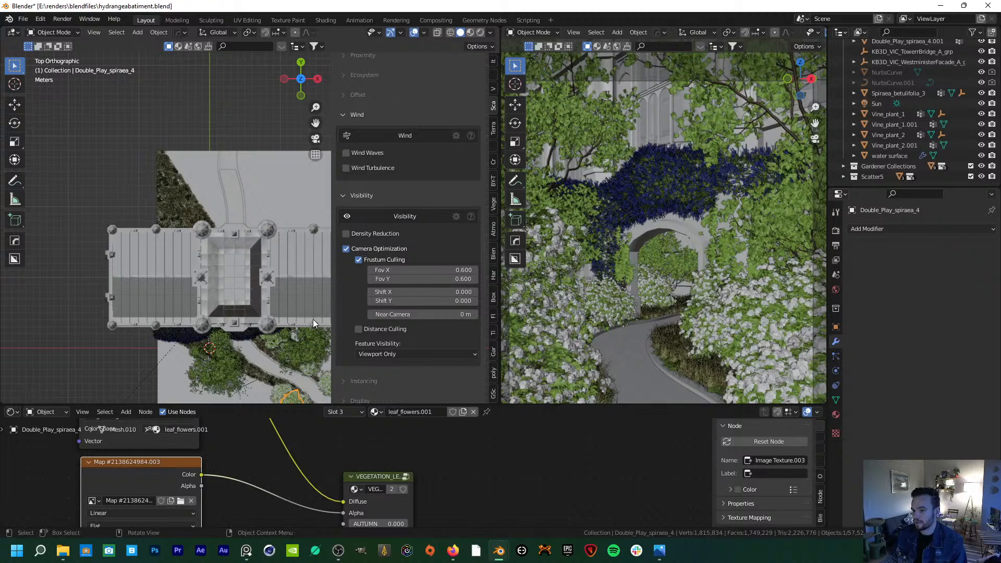
pyautogui.keyDown('shift'); pyautogui.moveTo(228, 273); pyautogui.dragTo(209, 199, button='middle'); pyautogui.keyUp('shift')
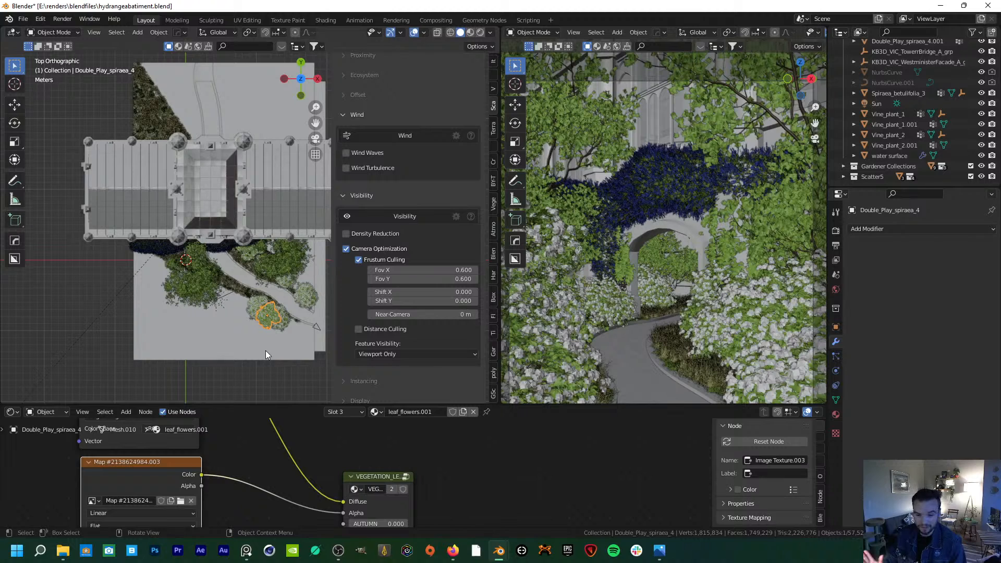
# - Review the Weed system's Distribution settings, collapse them, and expand its Culling Masks options
pyautogui.scroll(10, 426, 186)
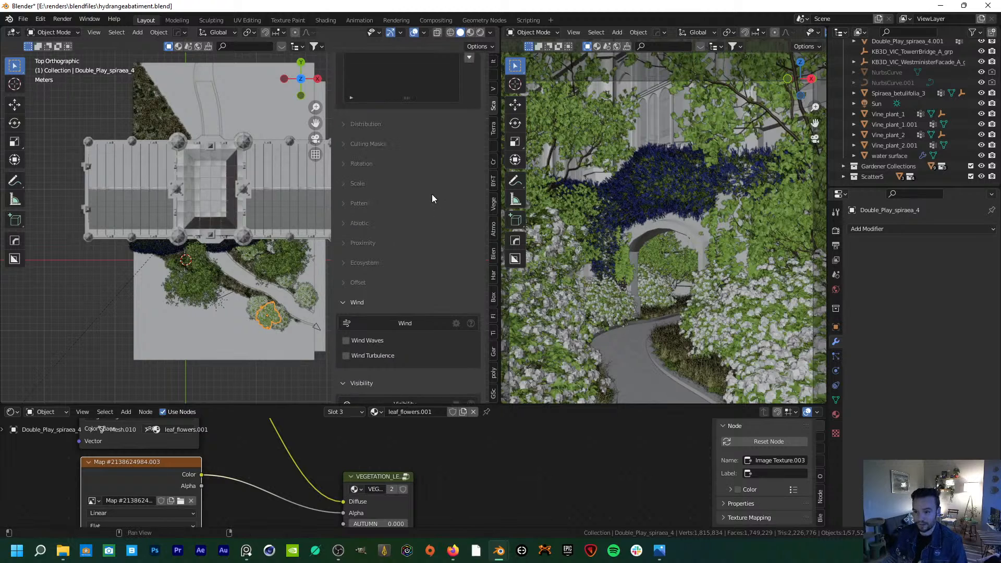
pyautogui.scroll(1, 402, 264)
pyautogui.click(366, 252)
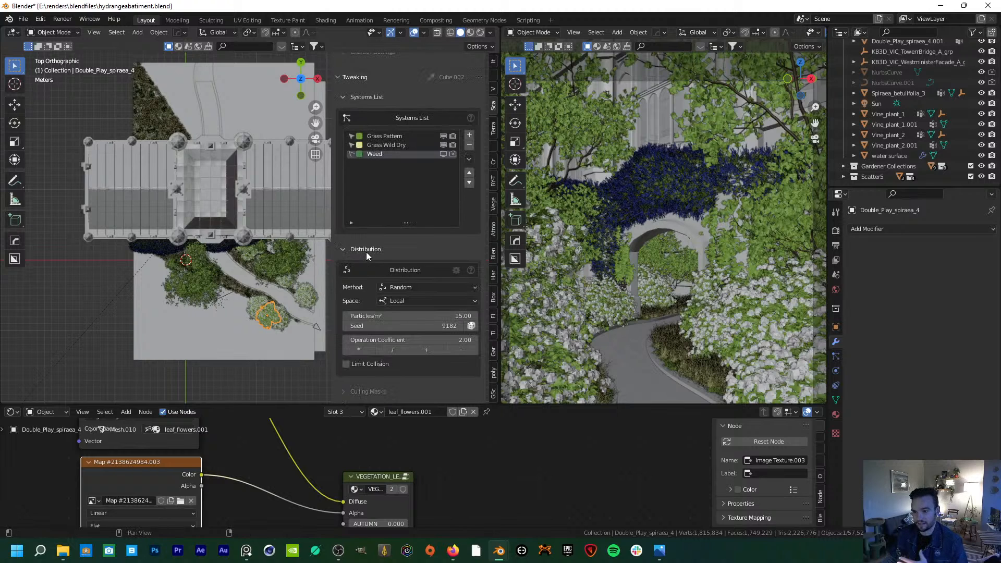
pyautogui.click(366, 252)
pyautogui.click(370, 269)
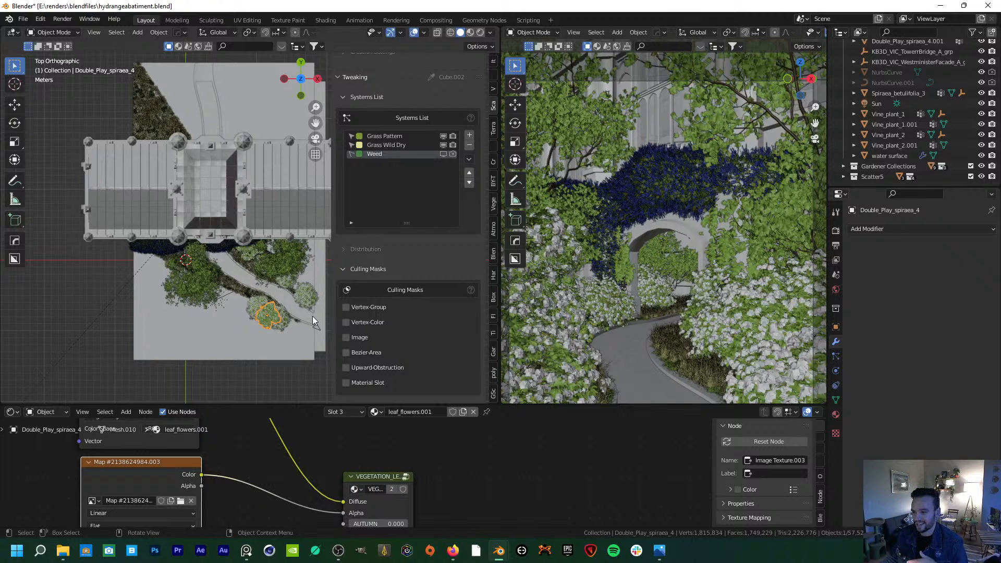
# - Compare the reference image hydrangeascene.jpg with the garden, and return to Blender for a perspective view of the scene
pyautogui.click(659, 550)
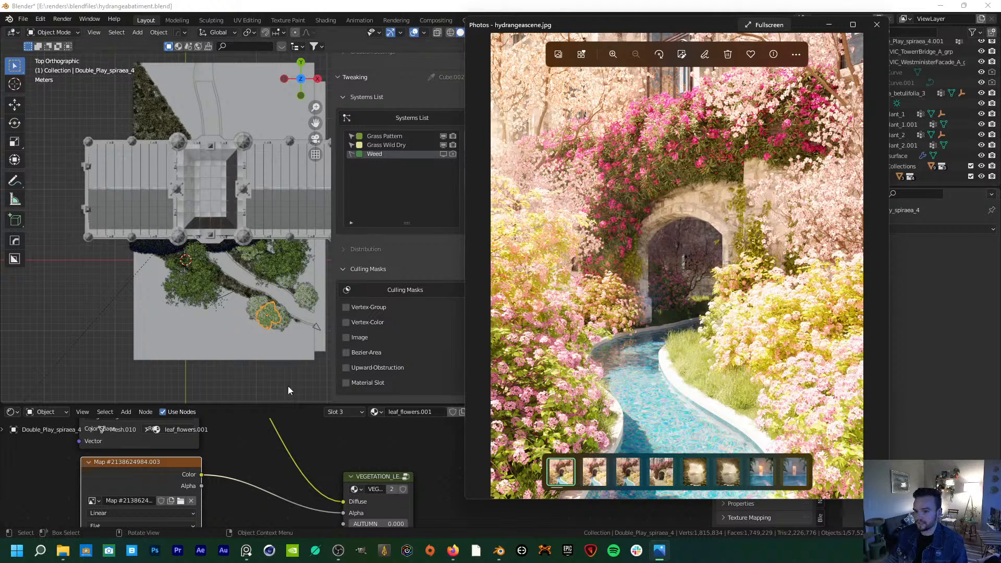
pyautogui.click(126, 376)
pyautogui.moveTo(171, 340); pyautogui.dragTo(153, 320, button='middle')
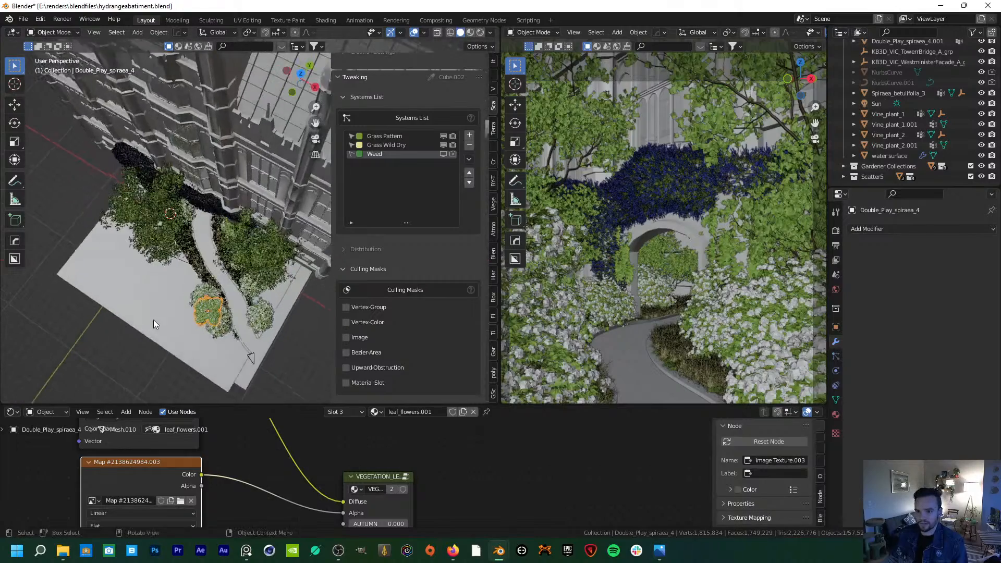
pyautogui.moveTo(197, 278); pyautogui.dragTo(268, 290, button='middle')
pyautogui.scroll(2, 265, 280)
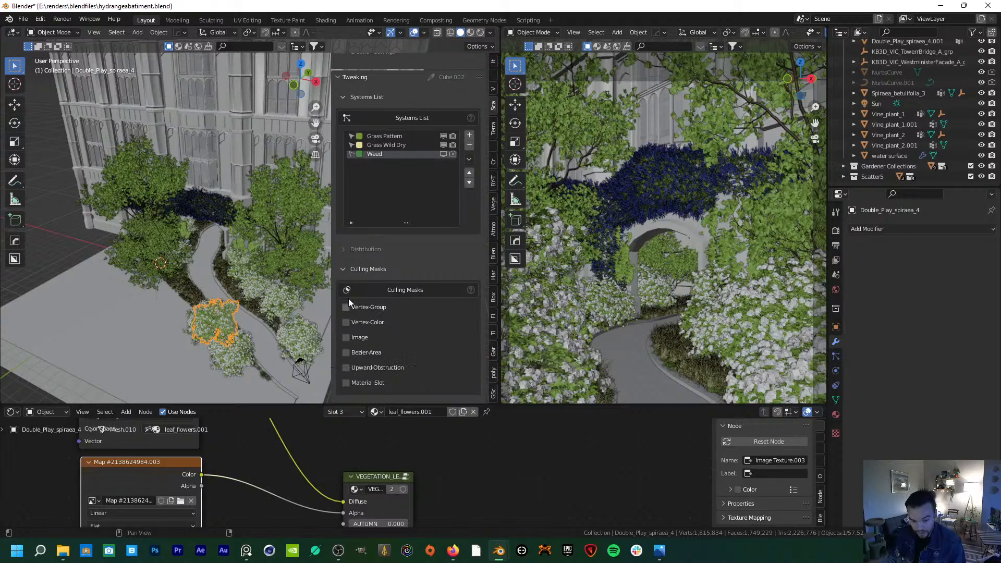
# - Select the lower cherry blossom tree and the building facade in turn, and clear the selection
pyautogui.click(111, 245)
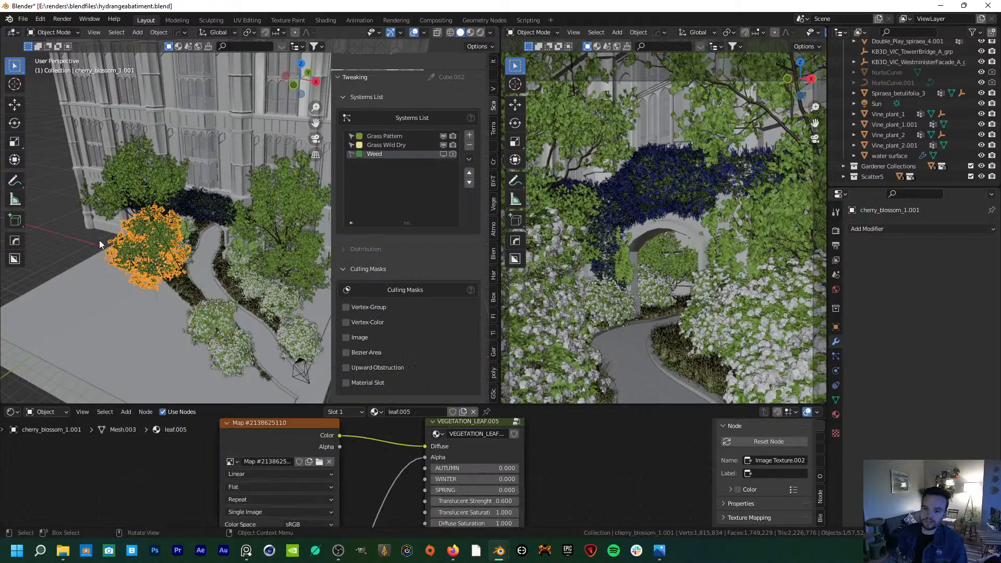
pyautogui.click(99, 216)
pyautogui.click(99, 235)
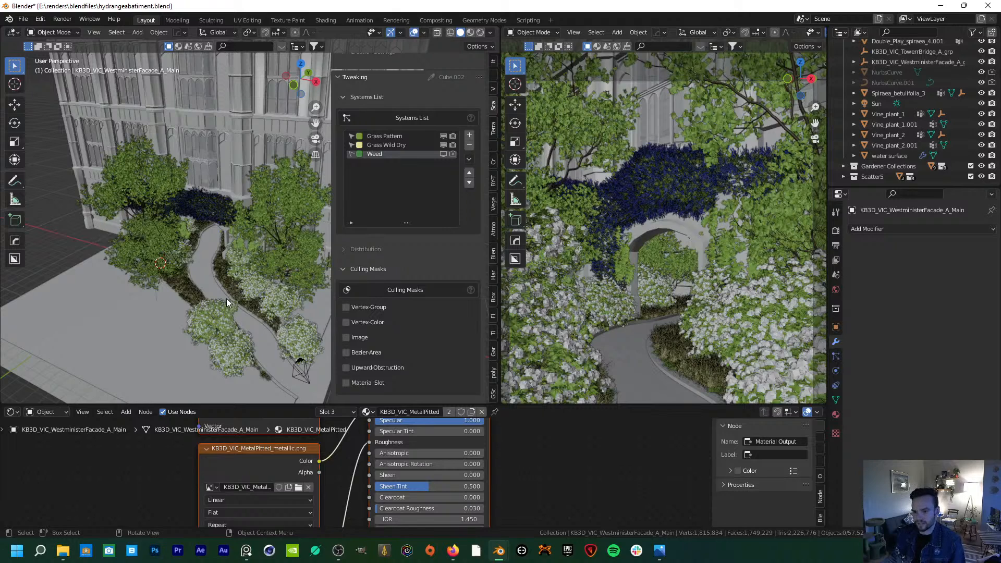
# - Inspect the garden from a wider view and then closer along the winding path, the white shrubs and the camera
pyautogui.scroll(-6, 226, 298)
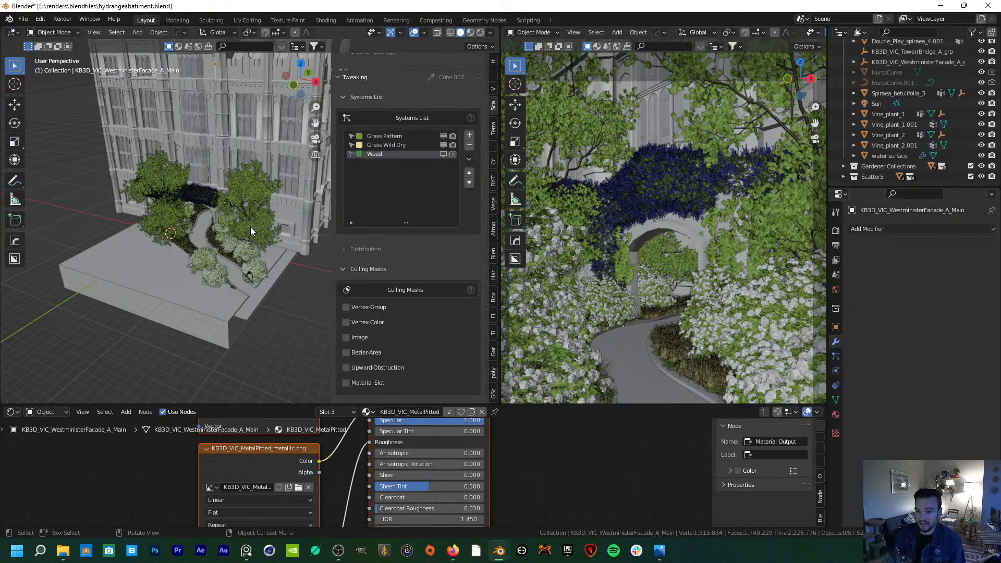
pyautogui.moveTo(230, 213); pyautogui.dragTo(218, 244, button='middle')
pyautogui.scroll(5, 251, 283)
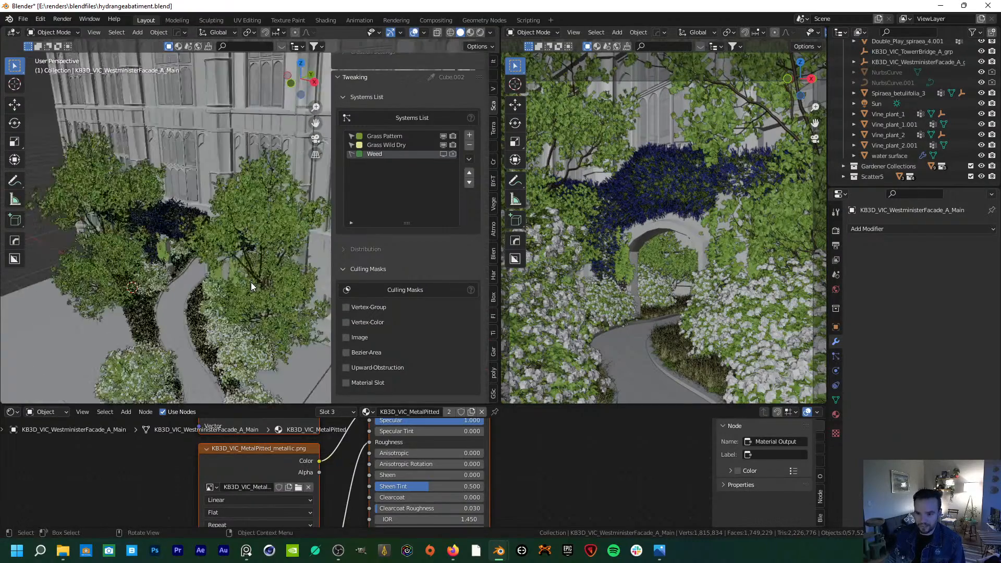
pyautogui.keyDown('shift'); pyautogui.moveTo(235, 295); pyautogui.dragTo(260, 196); pyautogui.keyUp('shift')
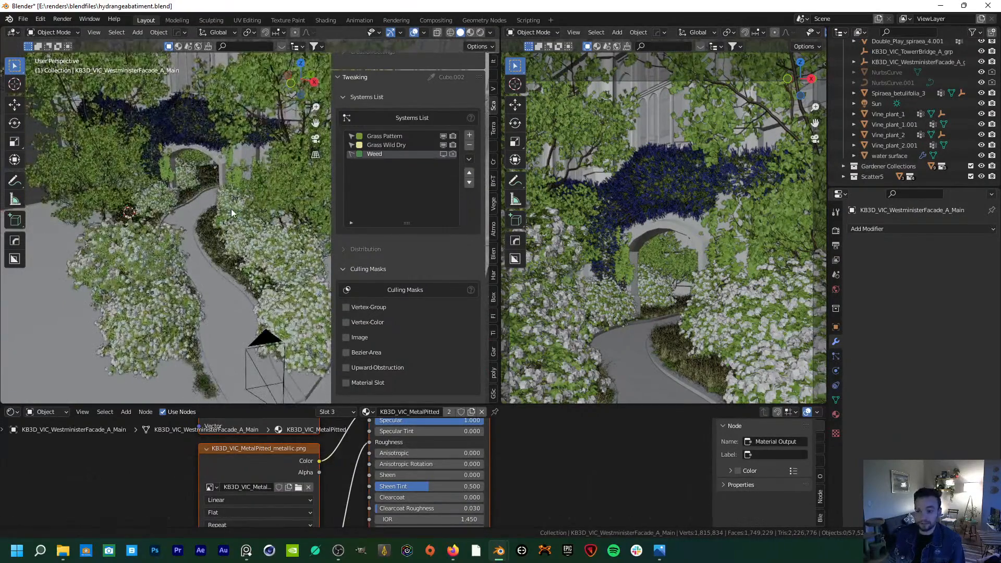
pyautogui.moveTo(230, 208); pyautogui.dragTo(239, 180, button='middle')
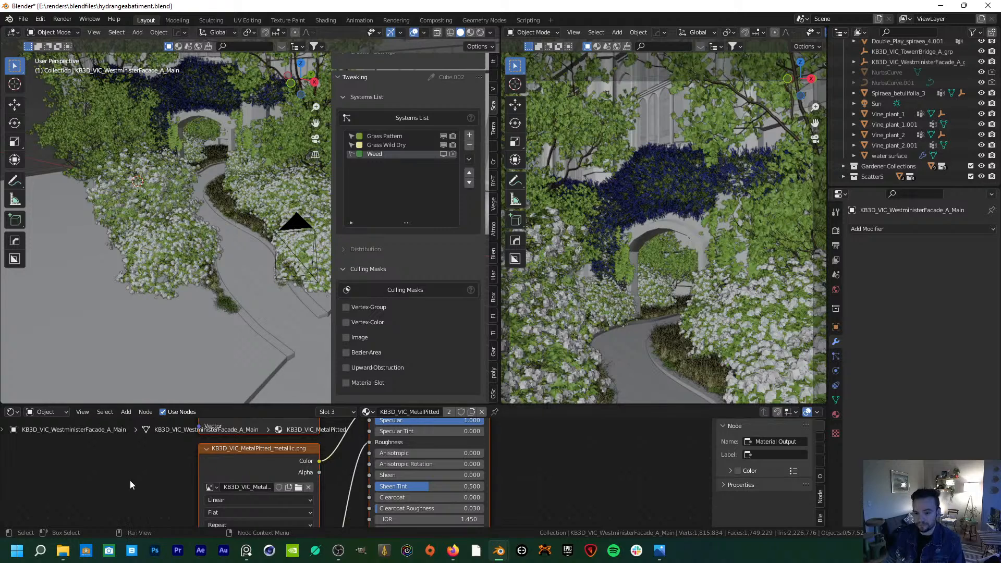
# - Switch to Quixel Bridge, view the Stone Wall surface among the local Megascans assets, and return to Blender
pyautogui.click(133, 550)
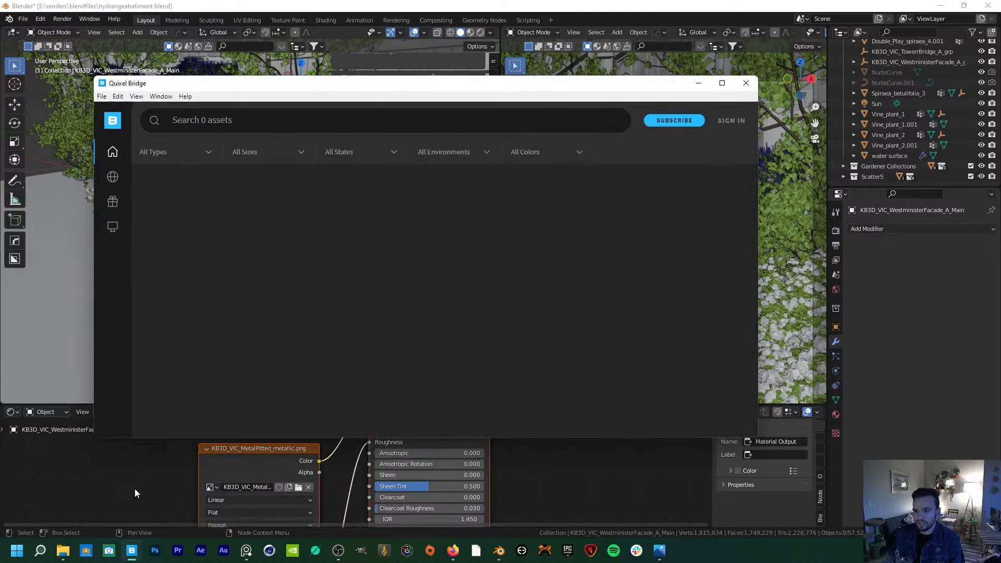
pyautogui.moveTo(112, 279)
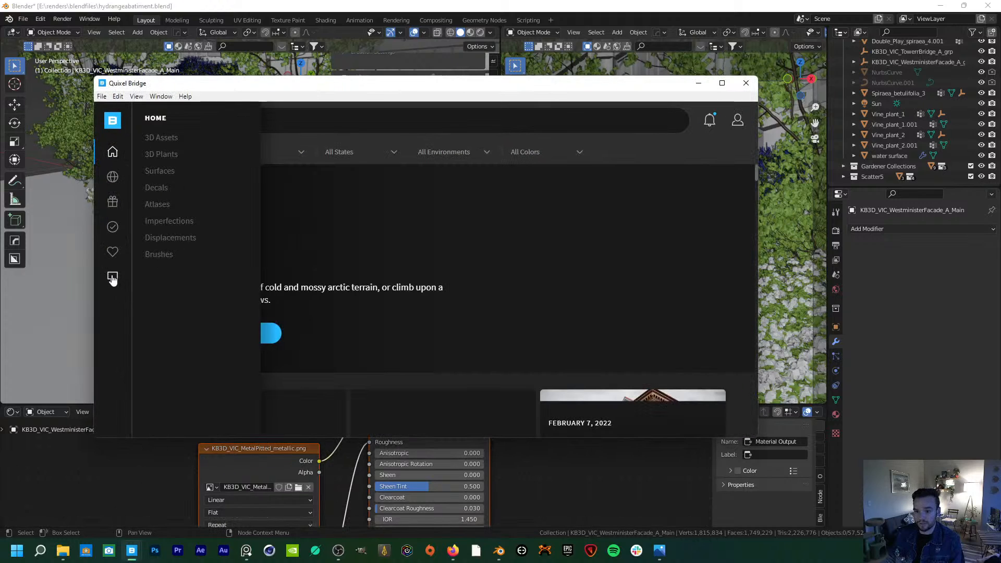
pyautogui.click(113, 279)
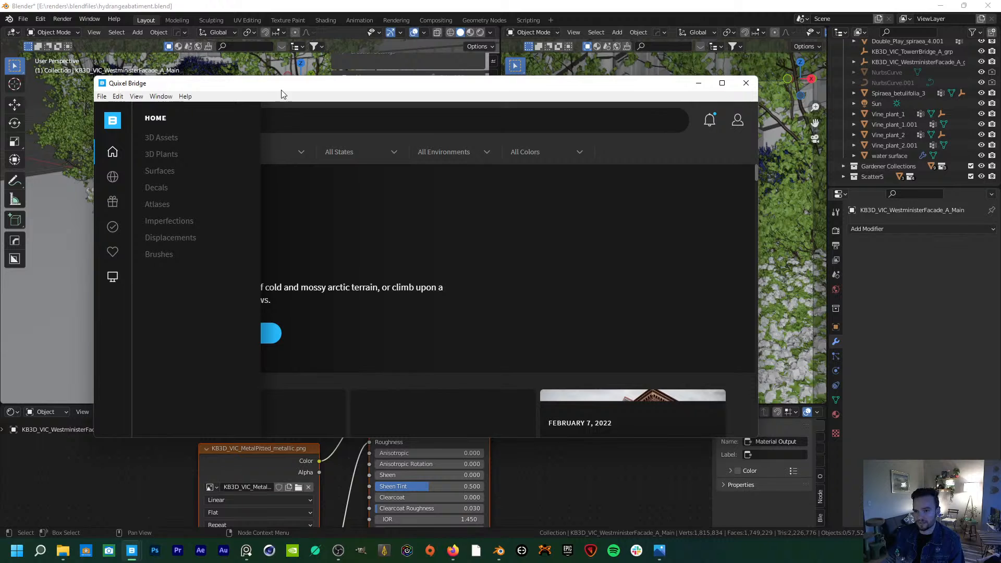
pyautogui.moveTo(324, 85)
pyautogui.mouseDown()
pyautogui.moveTo(318, 104)
pyautogui.moveTo(315, 90)
pyautogui.mouseUp()
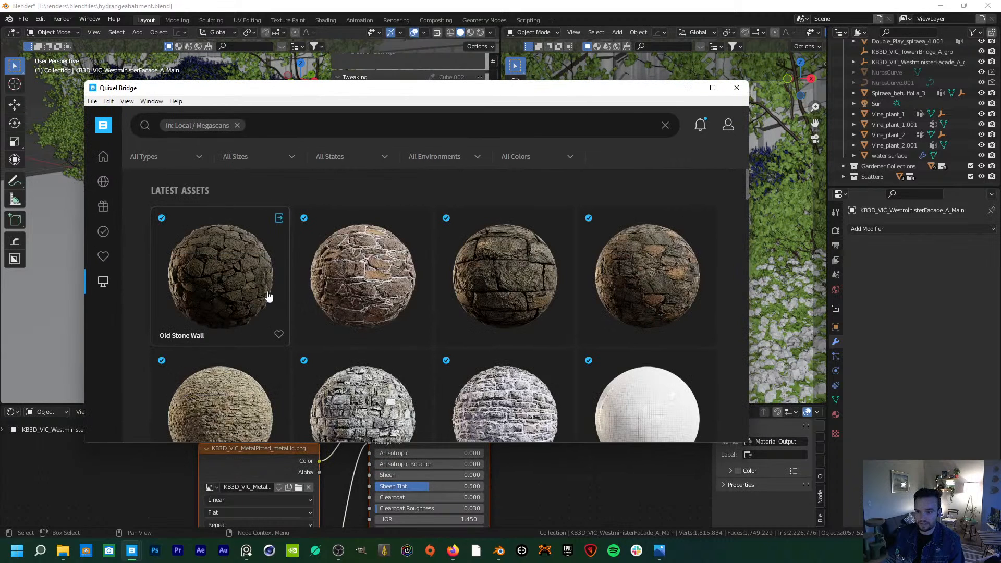
pyautogui.click(367, 272)
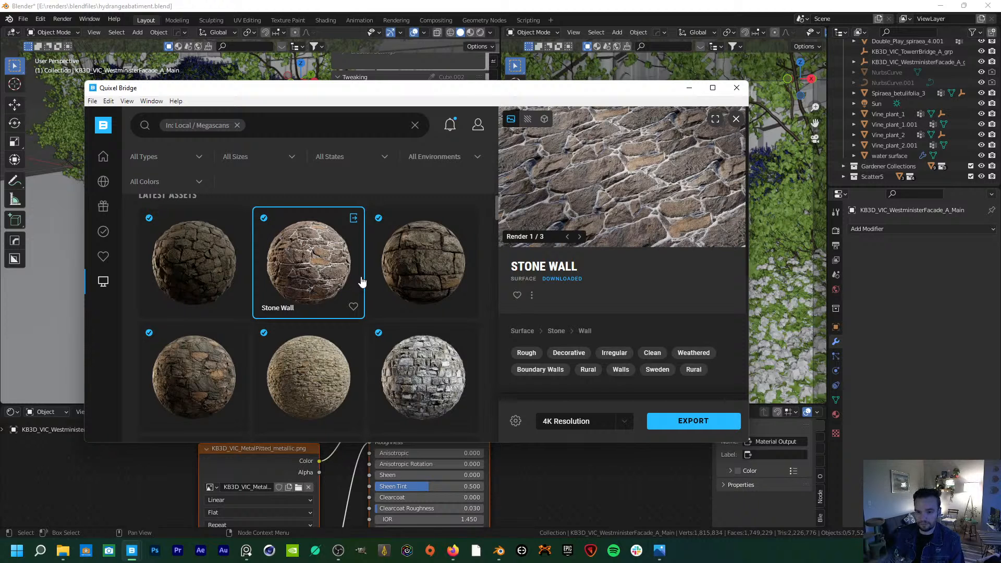
pyautogui.click(137, 492)
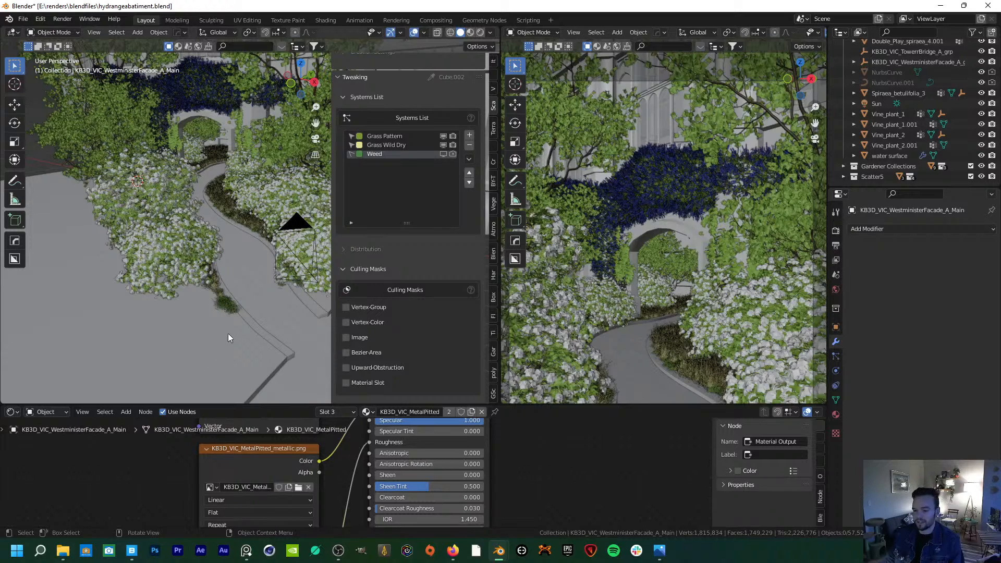
# - Select the ground object beside the path and enlarge the node editor to view its Stucco_Facade material nodes
pyautogui.click(138, 315)
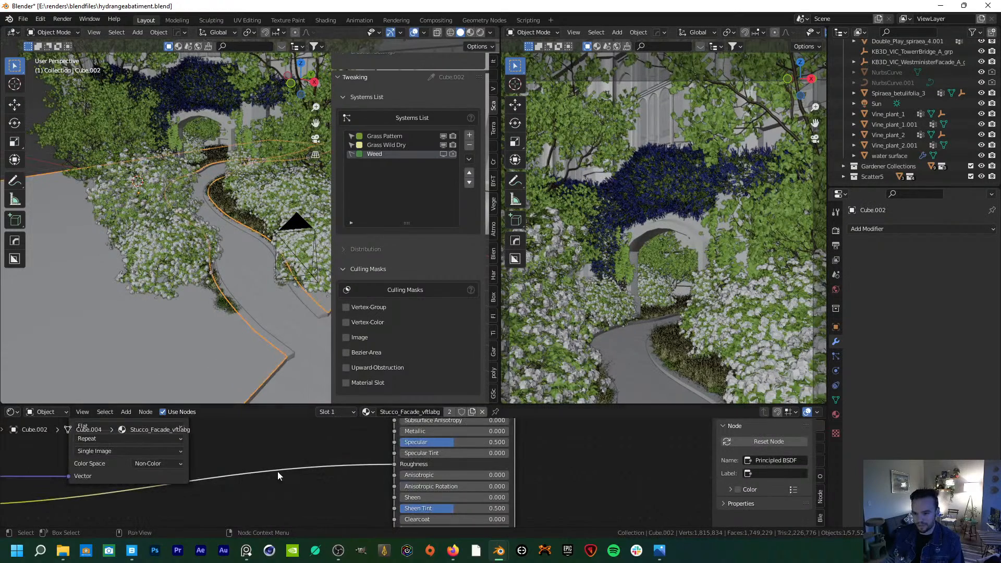
pyautogui.scroll(-5, 281, 467)
pyautogui.moveTo(293, 458); pyautogui.dragTo(204, 459, button='middle')
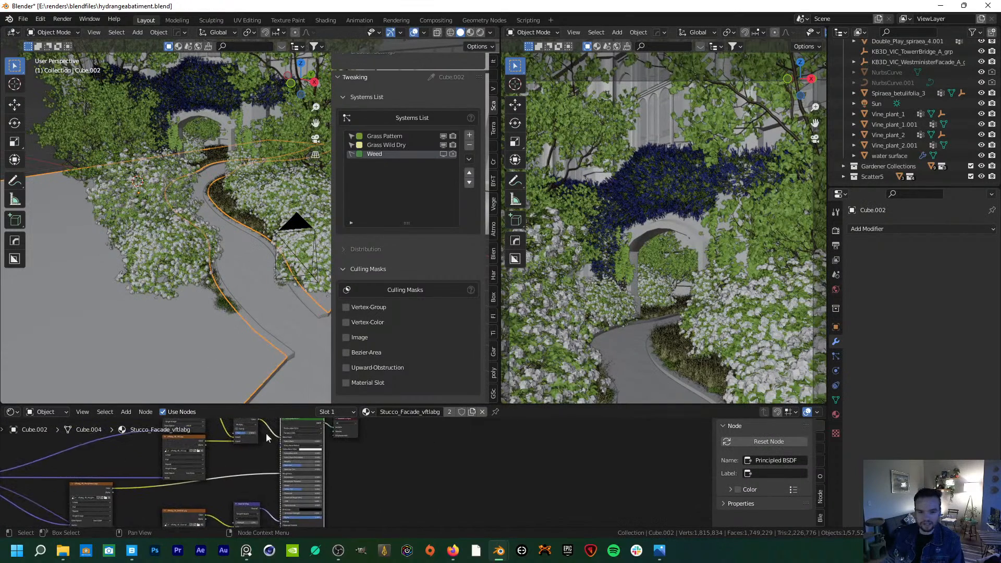
pyautogui.moveTo(338, 404); pyautogui.dragTo(338, 271)
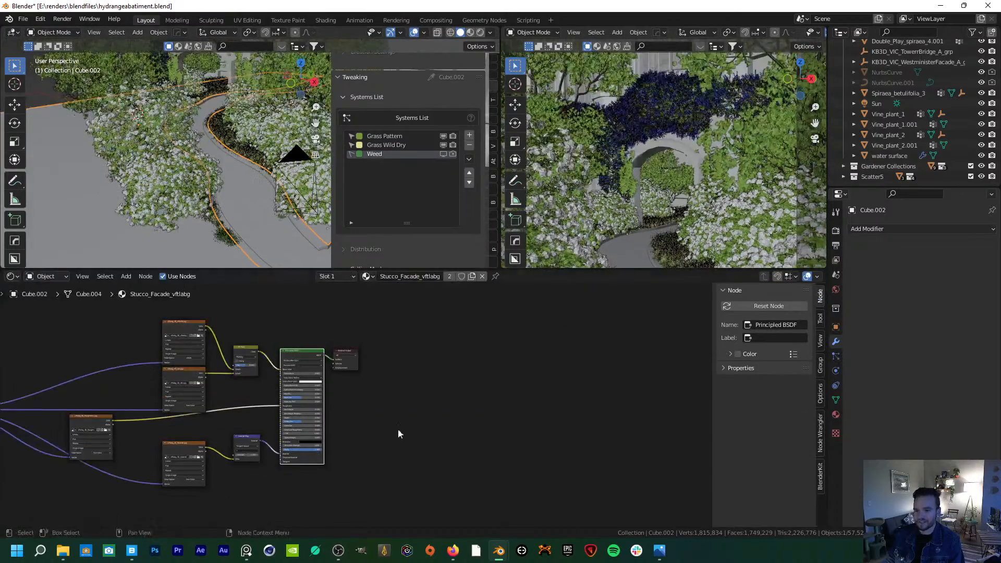
pyautogui.scroll(4, 534, 408)
pyautogui.scroll(-2, 526, 408)
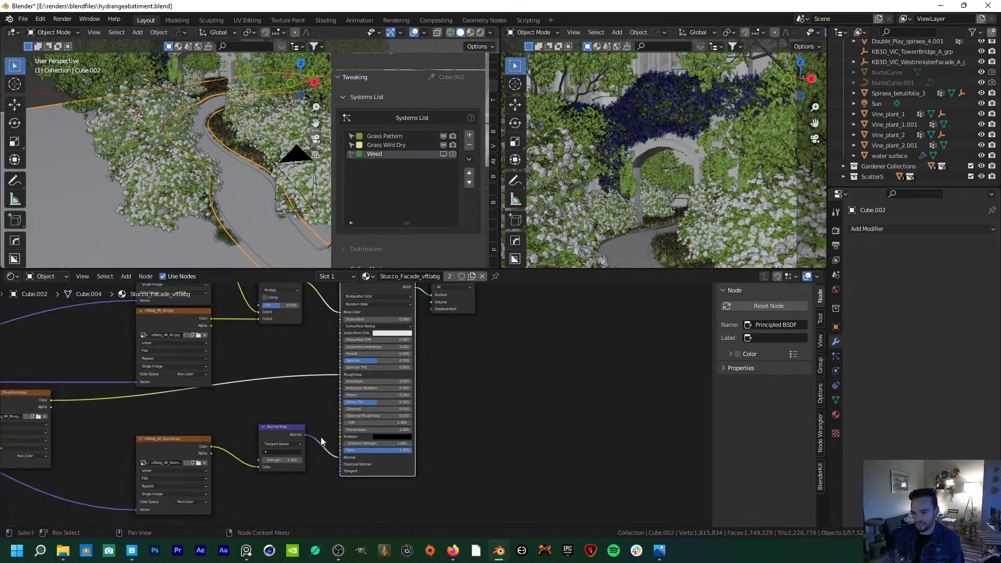
# - Examine how the normal and roughness textures connect to the Principled BSDF, and review the whole Stucco_Facade node tree
pyautogui.scroll(3, 324, 442)
pyautogui.moveTo(324, 442); pyautogui.dragTo(356, 376, button='middle')
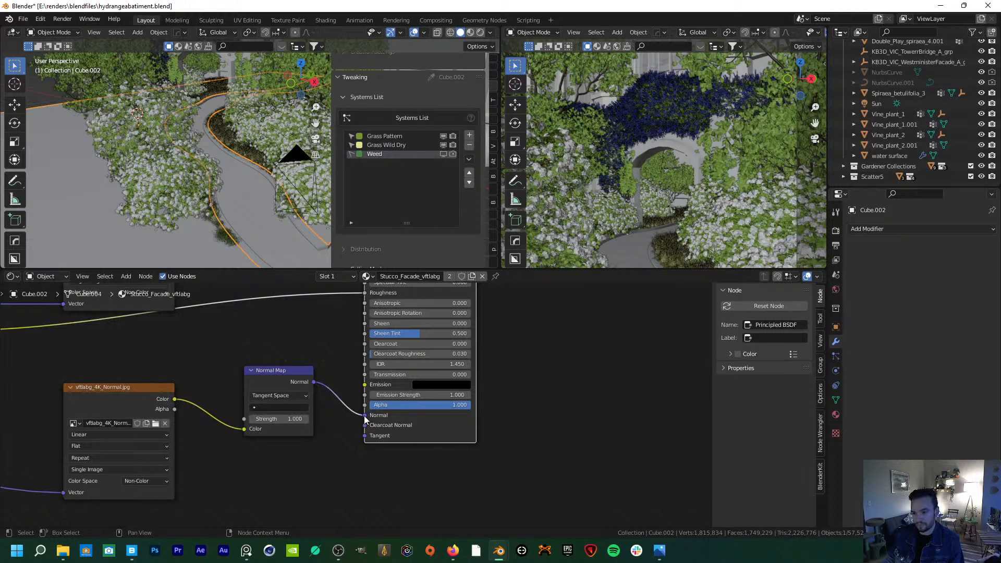
pyautogui.moveTo(364, 414)
pyautogui.mouseDown()
pyautogui.moveTo(346, 413)
pyautogui.moveTo(371, 392)
pyautogui.moveTo(374, 415)
pyautogui.mouseUp()
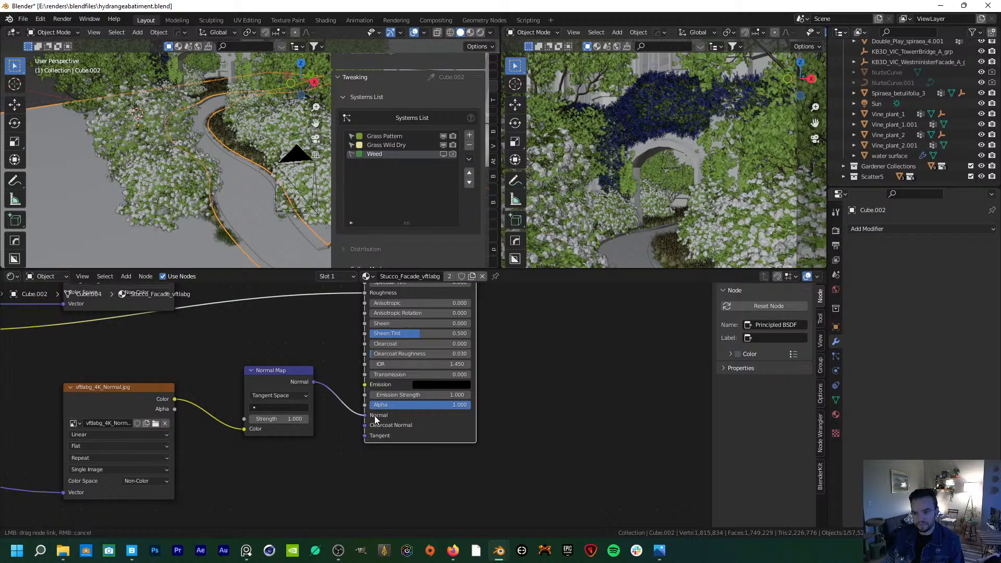
pyautogui.moveTo(385, 345); pyautogui.dragTo(365, 344)
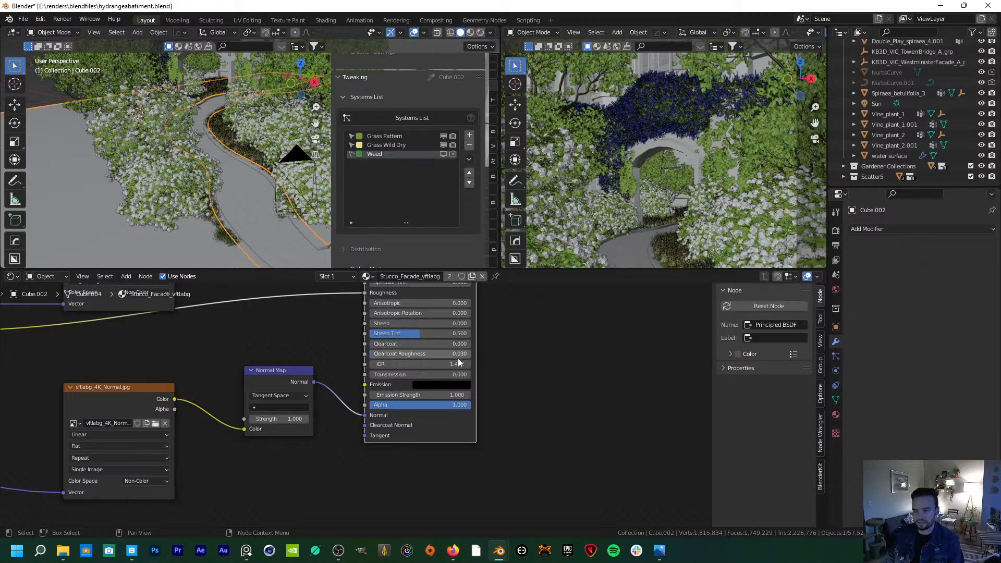
pyautogui.moveTo(523, 354); pyautogui.dragTo(553, 445, button='middle')
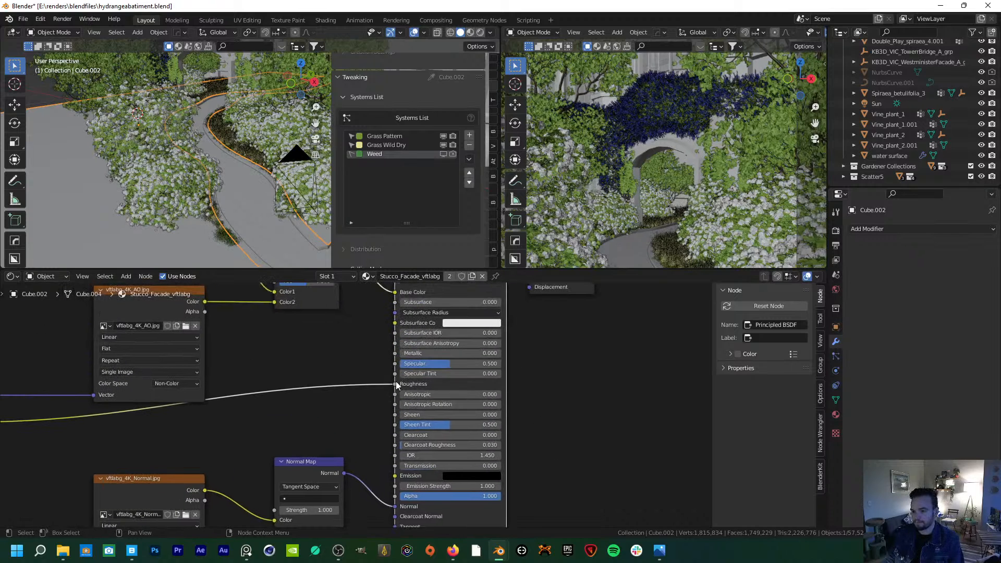
pyautogui.moveTo(396, 384)
pyautogui.mouseDown()
pyautogui.moveTo(383, 373)
pyautogui.moveTo(395, 364)
pyautogui.moveTo(396, 383)
pyautogui.mouseUp()
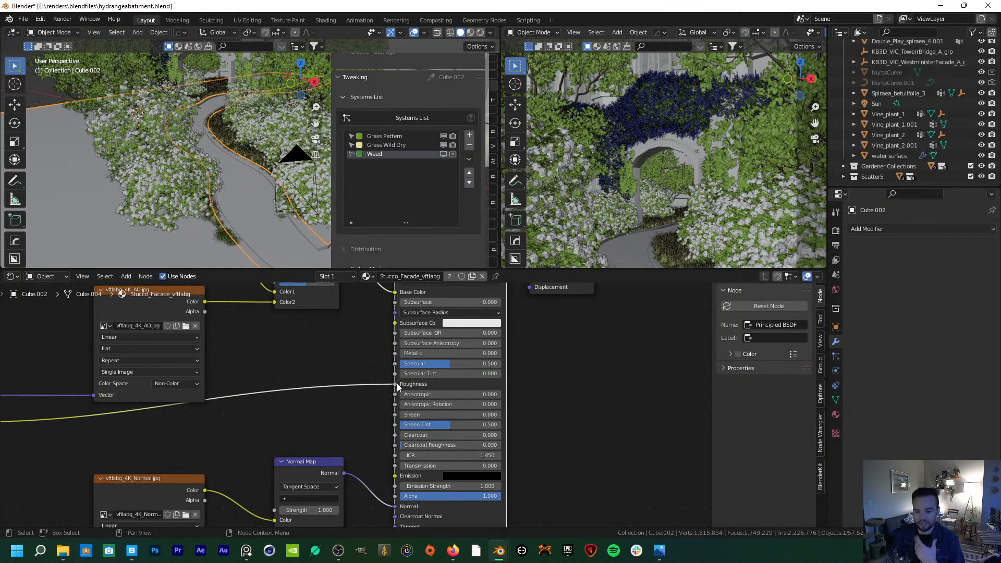
pyautogui.scroll(-1, 331, 350)
pyautogui.scroll(-1, 331, 350)
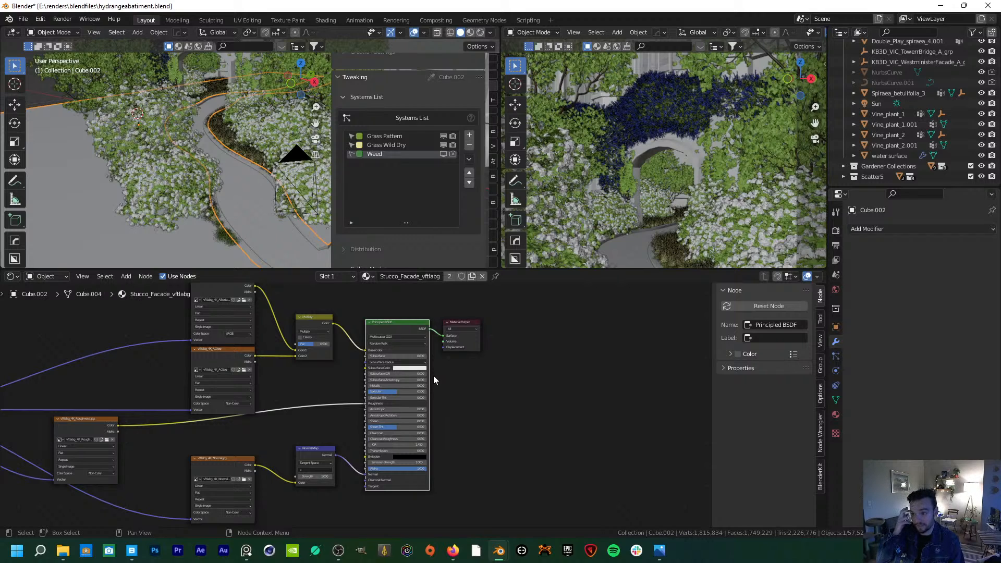
pyautogui.scroll(1, 521, 464)
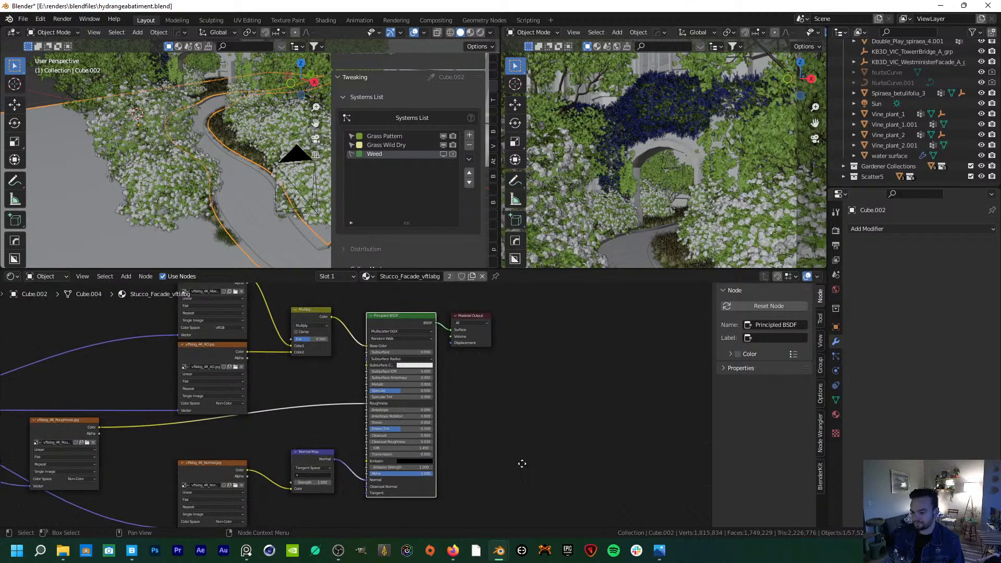
pyautogui.scroll(-2, 522, 464)
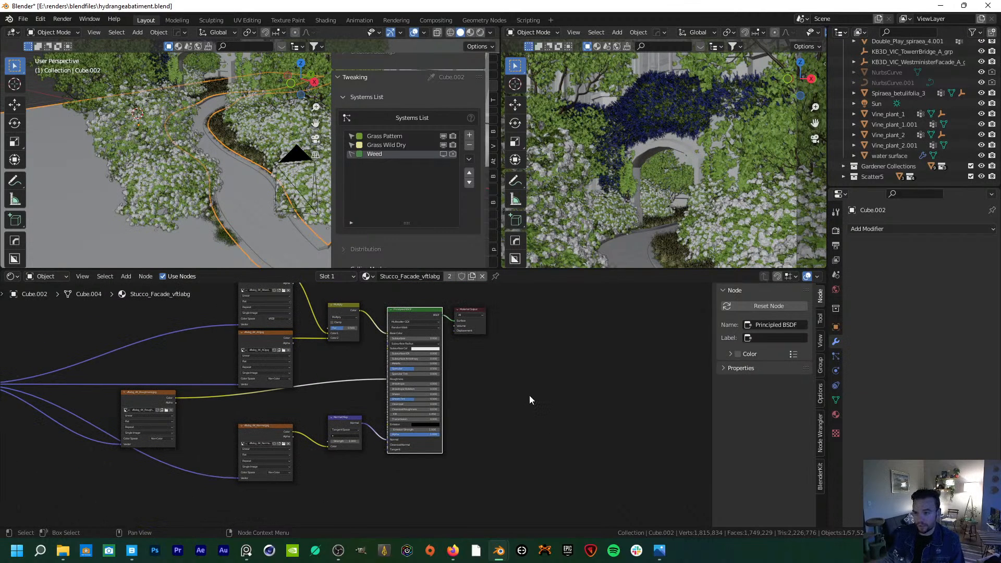
# - Show the Cycles render settings, shrink the node editor, and browse the Gardener add-on's biome library
pyautogui.click(835, 231)
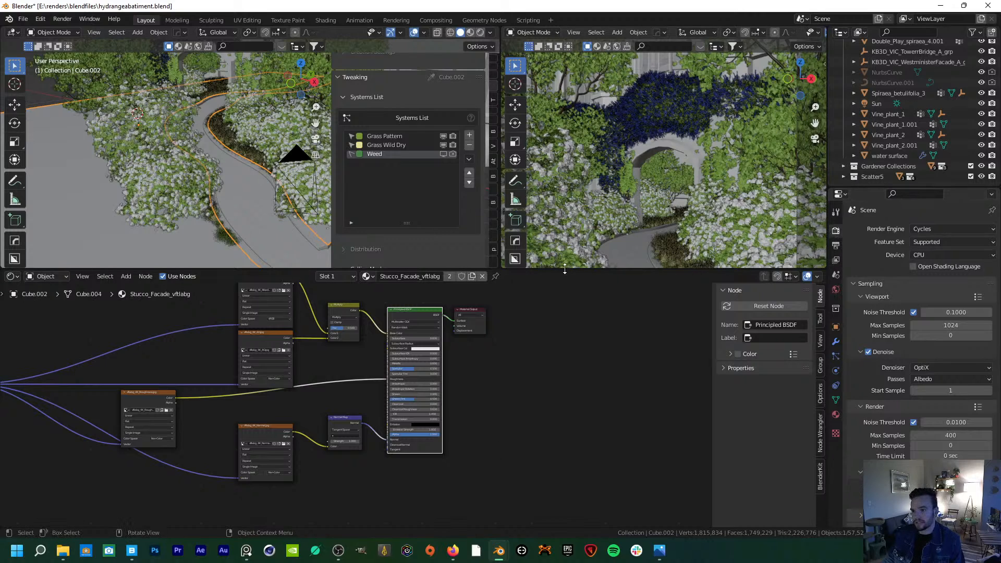
pyautogui.moveTo(564, 268); pyautogui.dragTo(578, 391)
pyautogui.click(493, 340)
pyautogui.click(389, 129)
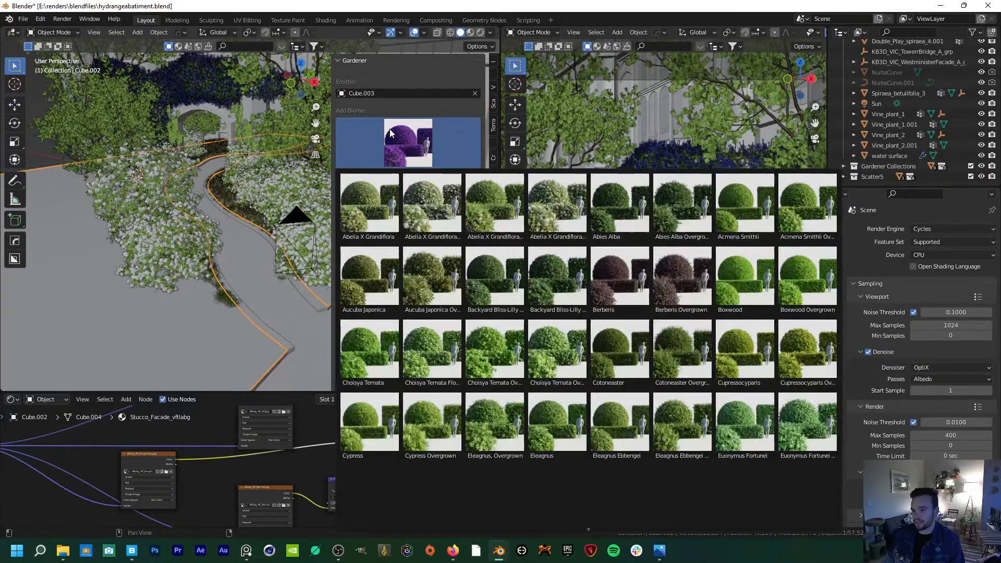
pyautogui.scroll(-9, 522, 478)
pyautogui.moveTo(586, 536)
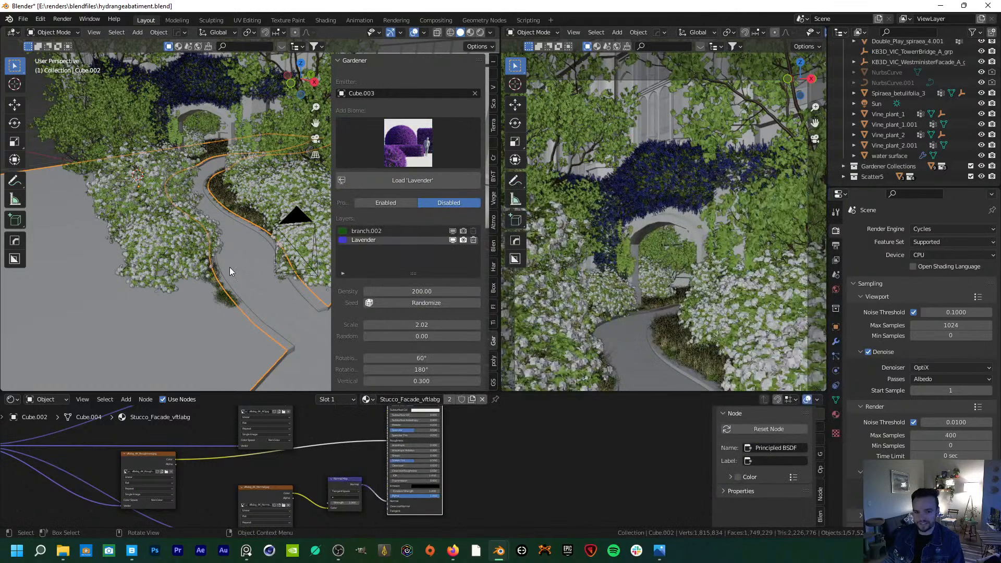
# - View the reference image hydrangeascene.jpg, and switch to the Blender window with parisroomhydrangea.blend
pyautogui.click(658, 550)
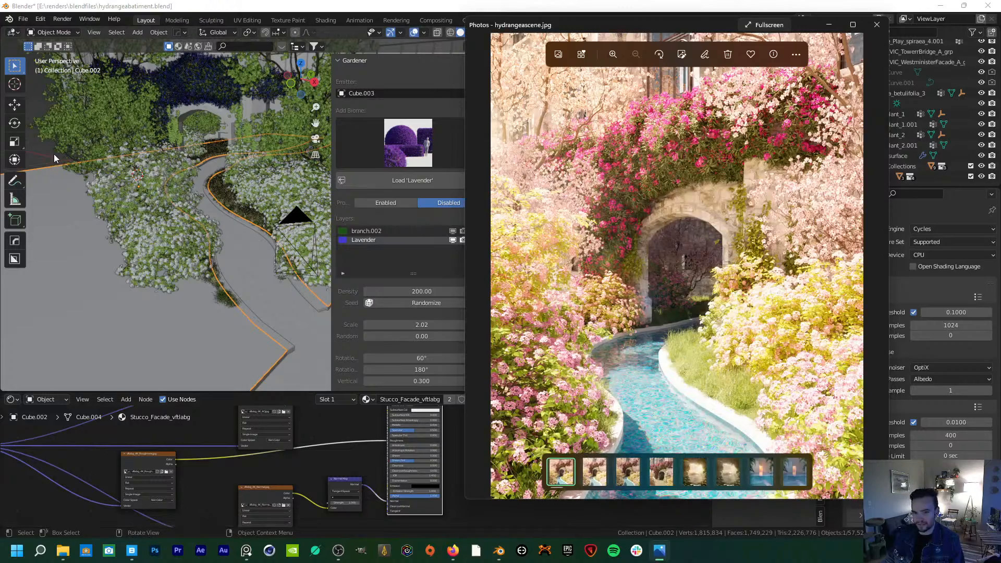
pyautogui.click(497, 551)
pyautogui.moveTo(497, 551)
pyautogui.click(464, 490)
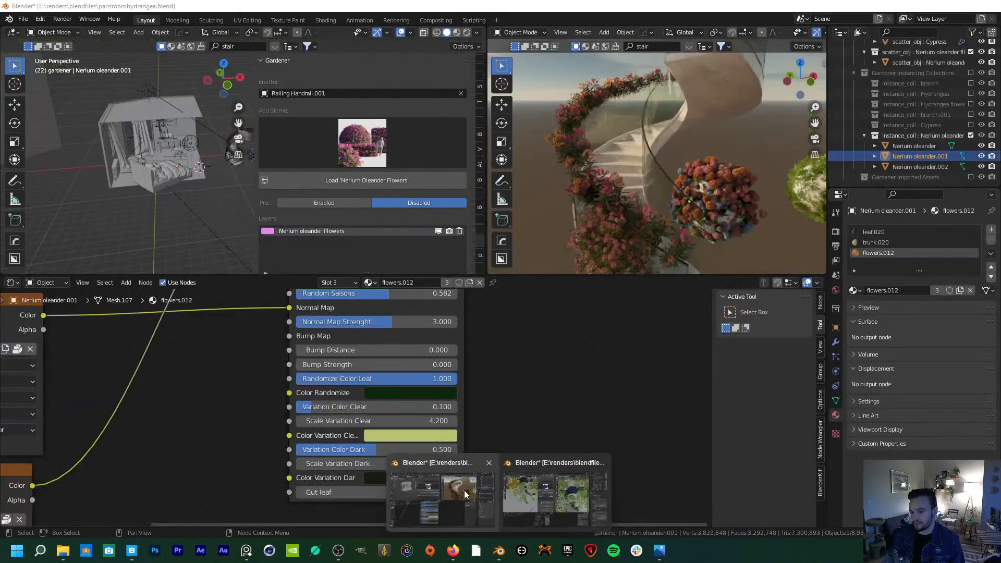
# - Inspect the flower-covered spiral staircase in the rendered view, and move into the bedroom towards the balcony door
pyautogui.moveTo(602, 227); pyautogui.dragTo(590, 230, button='middle')
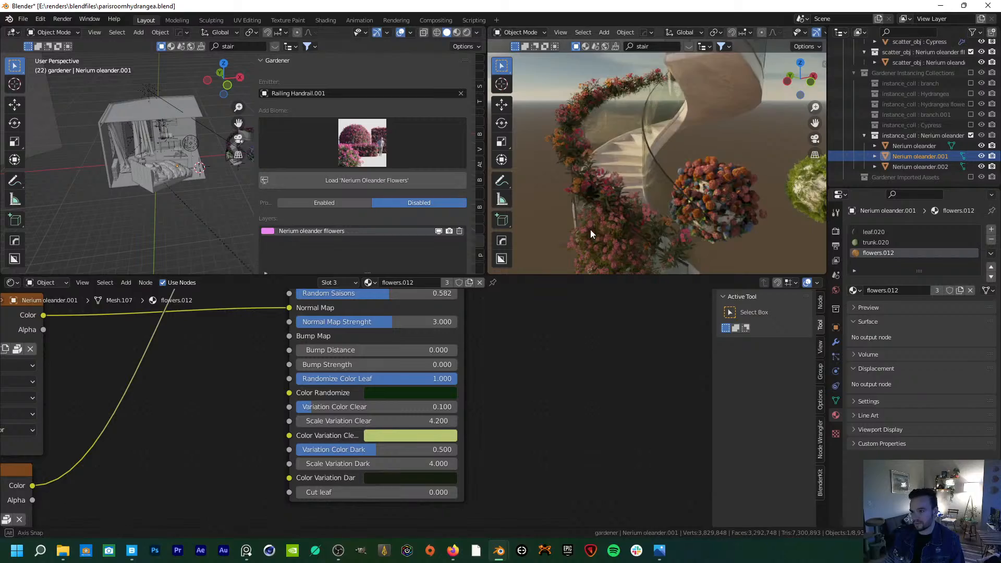
pyautogui.scroll(-6, 572, 225)
pyautogui.moveTo(647, 200); pyautogui.dragTo(717, 213, button='middle')
pyautogui.scroll(-1, 668, 225)
pyautogui.scroll(4, 668, 225)
pyautogui.moveTo(662, 230); pyautogui.dragTo(653, 224, button='middle')
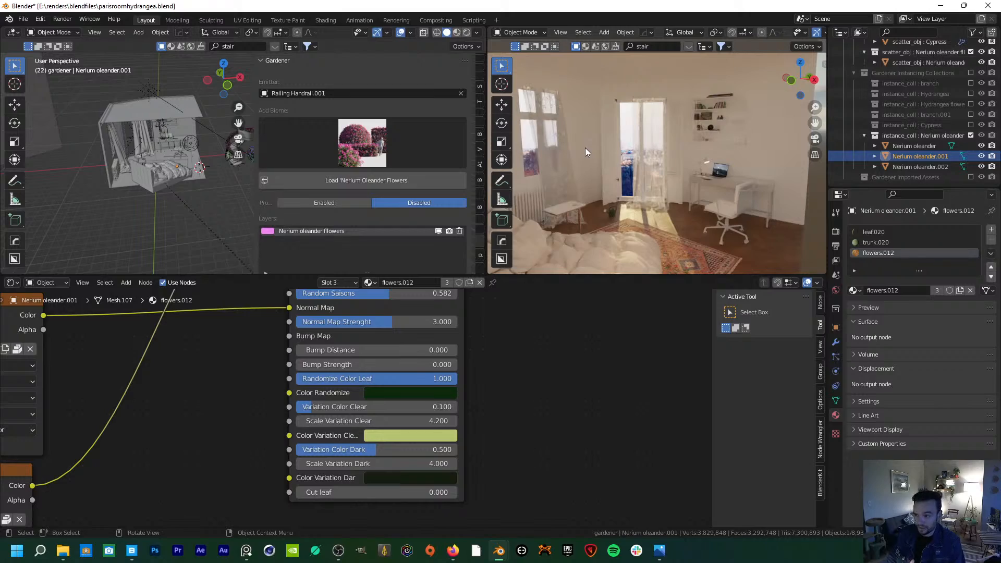
pyautogui.scroll(2, 585, 148)
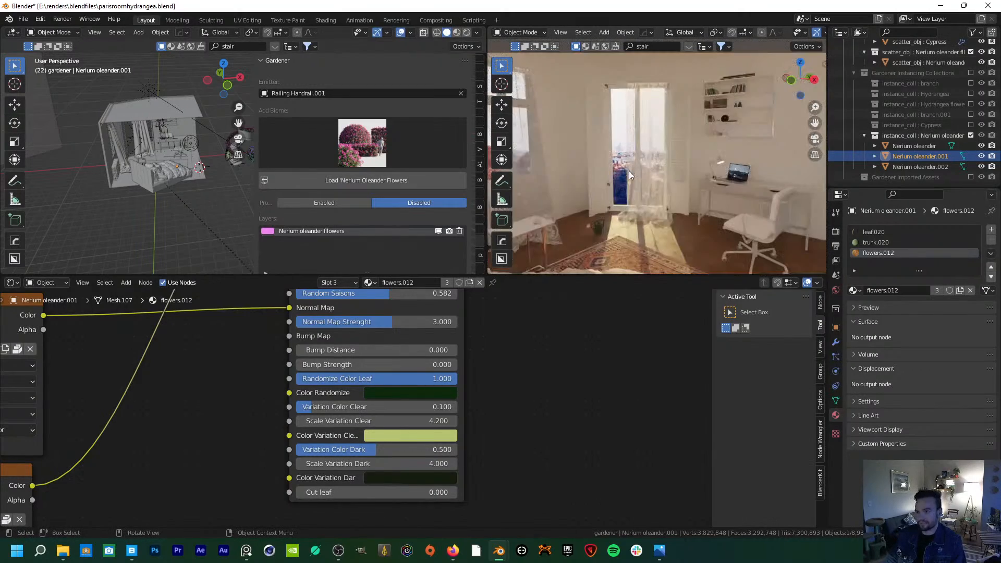
pyautogui.scroll(-1, 630, 187)
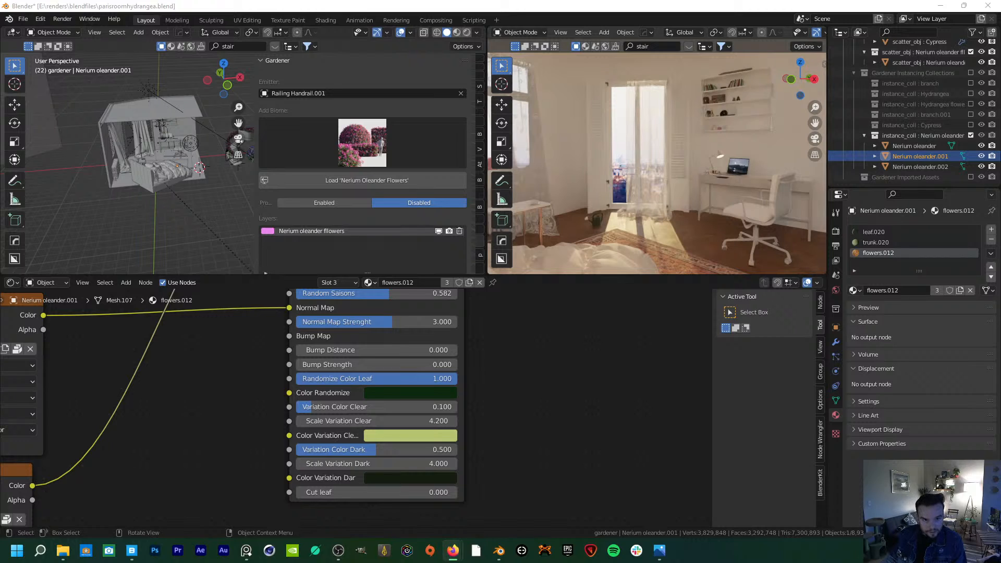
pyautogui.moveTo(0, 47); pyautogui.dragTo(415, 0)
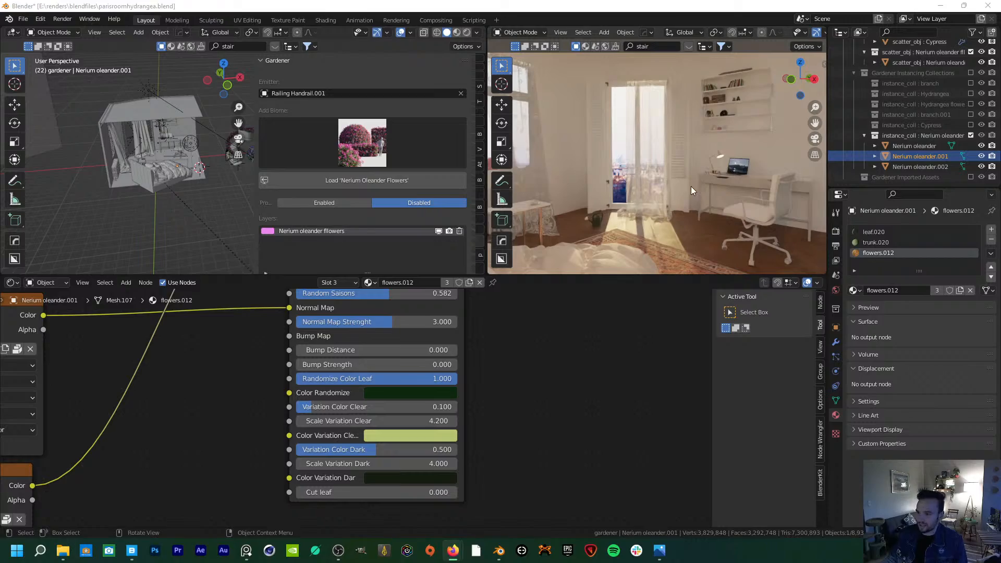
# - Examine the rendered bedroom from several angles and distances, including the bed, desk, rug and sunlight through the door
pyautogui.moveTo(687, 188); pyautogui.dragTo(687, 204, button='middle')
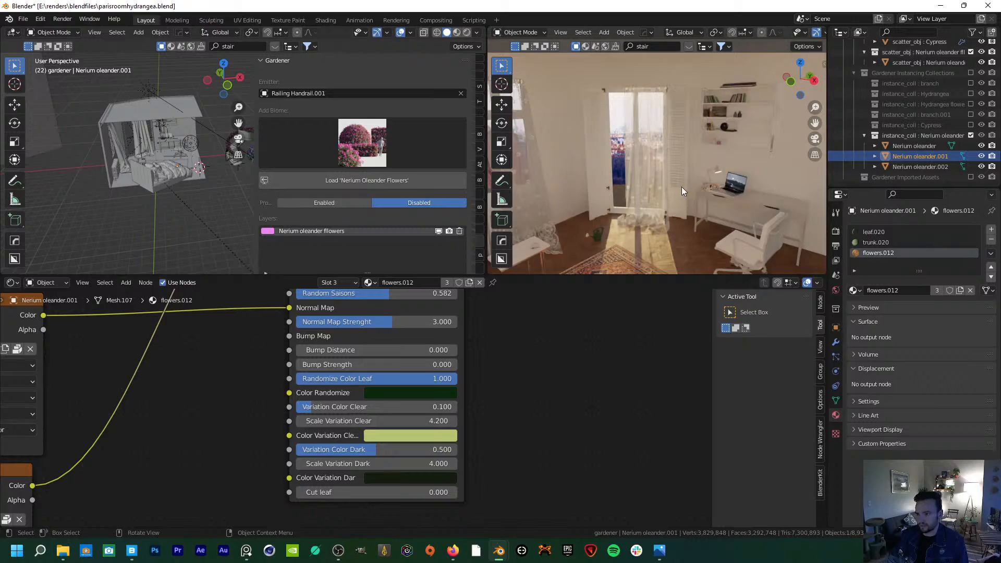
pyautogui.moveTo(681, 187); pyautogui.dragTo(677, 168, button='middle')
pyautogui.scroll(-3, 673, 170)
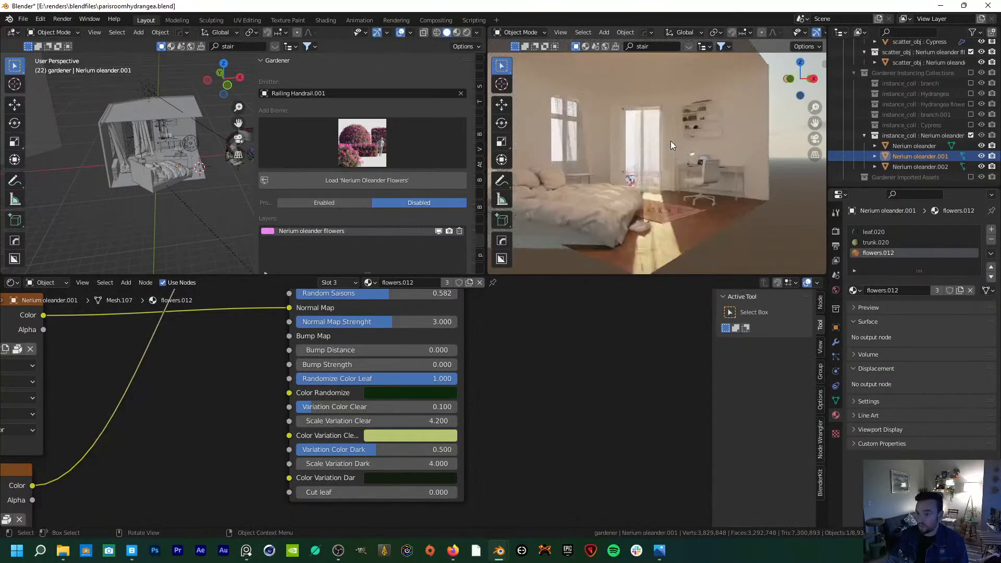
pyautogui.moveTo(662, 161); pyautogui.dragTo(651, 170, button='middle')
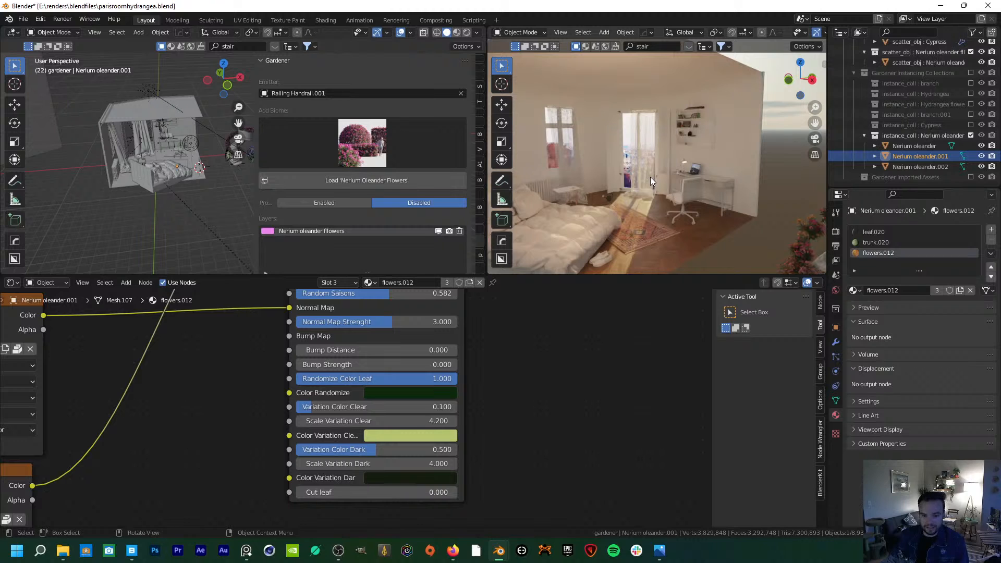
pyautogui.scroll(-5, 649, 170)
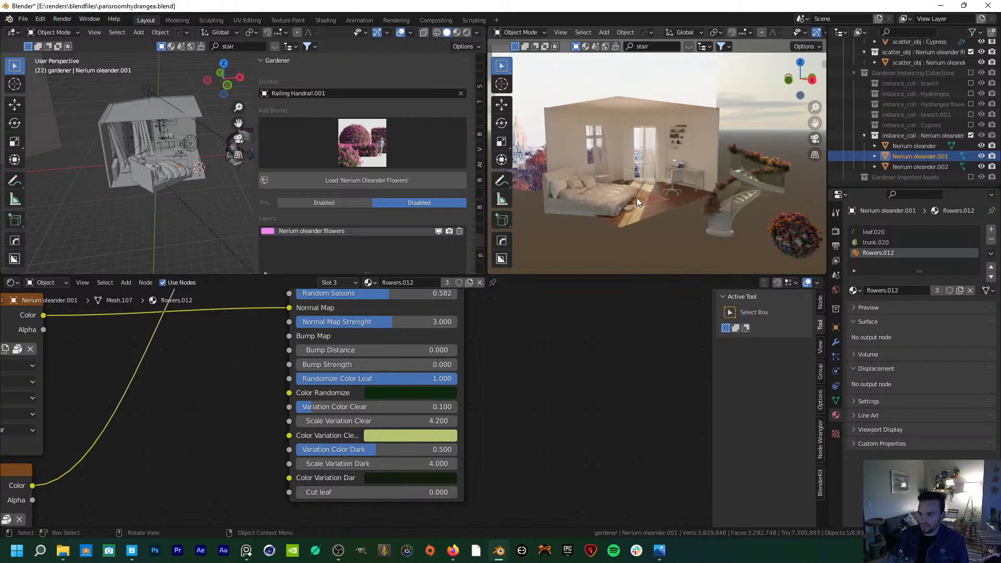
pyautogui.scroll(5, 632, 206)
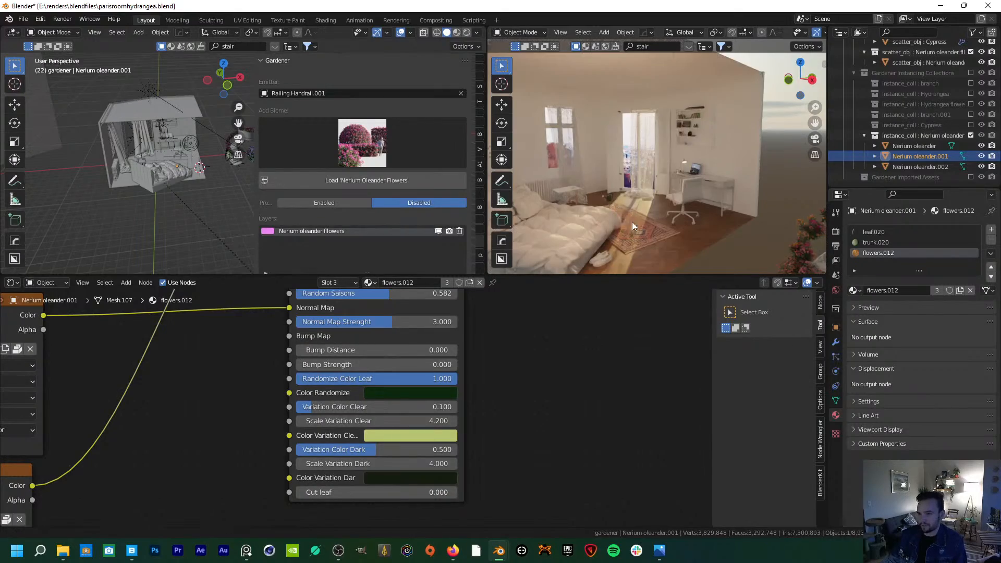
pyautogui.scroll(4, 632, 221)
pyautogui.keyDown('shift'); pyautogui.moveTo(637, 240); pyautogui.dragTo(628, 194, button='middle'); pyautogui.keyUp('shift')
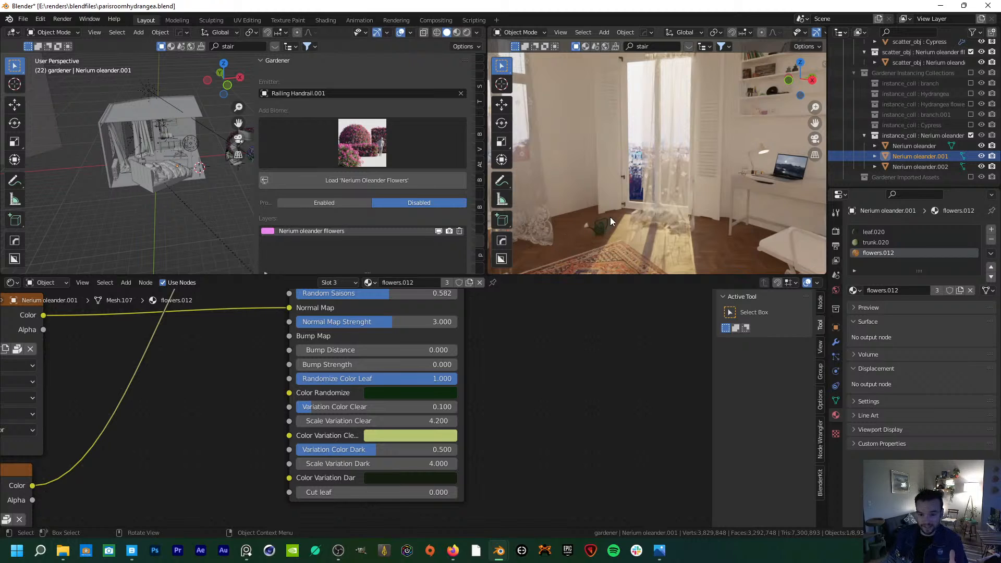
pyautogui.scroll(-3, 624, 213)
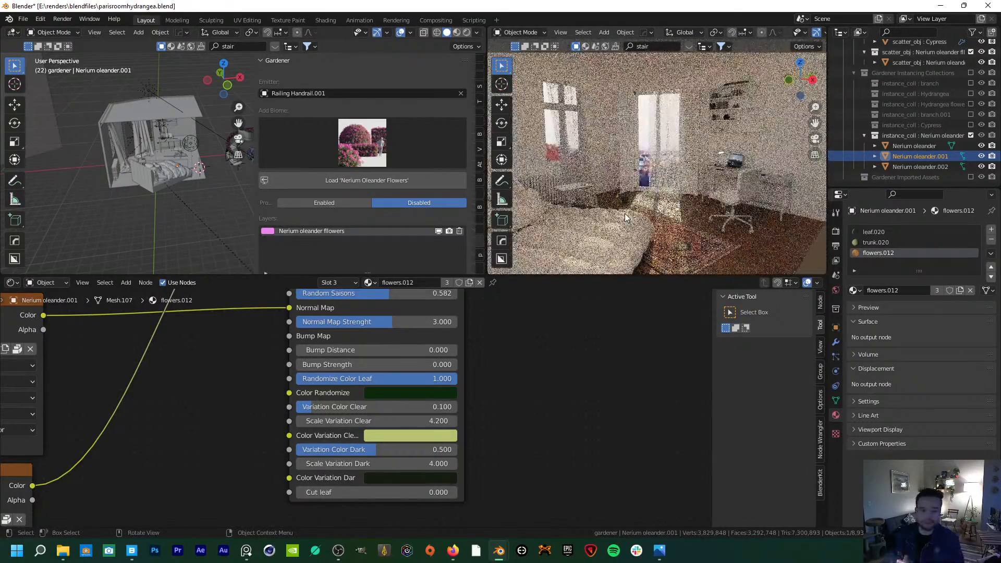